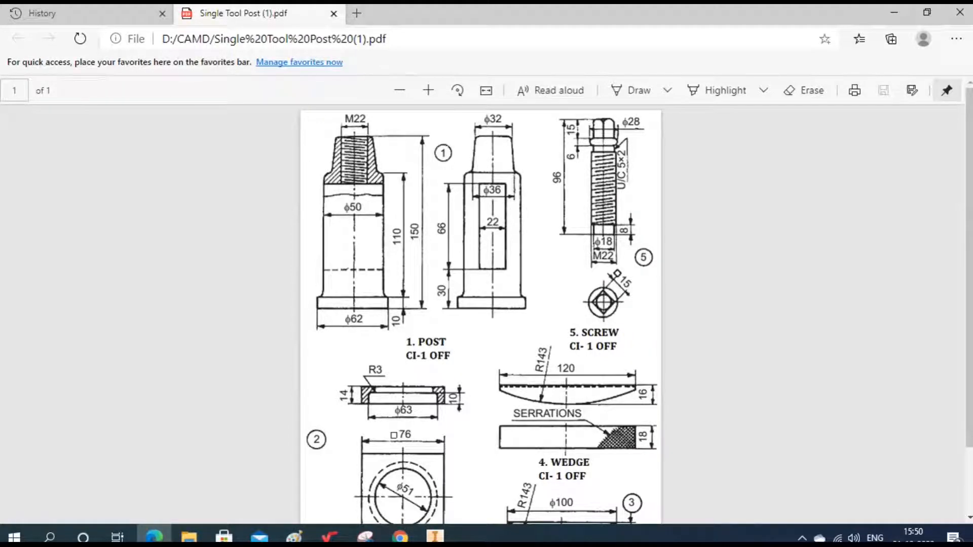
- Look over the single tool post part drawings in the PDF and switch to Inventor
{"action": "scroll", "coordinate": [433, 344], "scroll_direction": "down", "scroll_amount": 2}
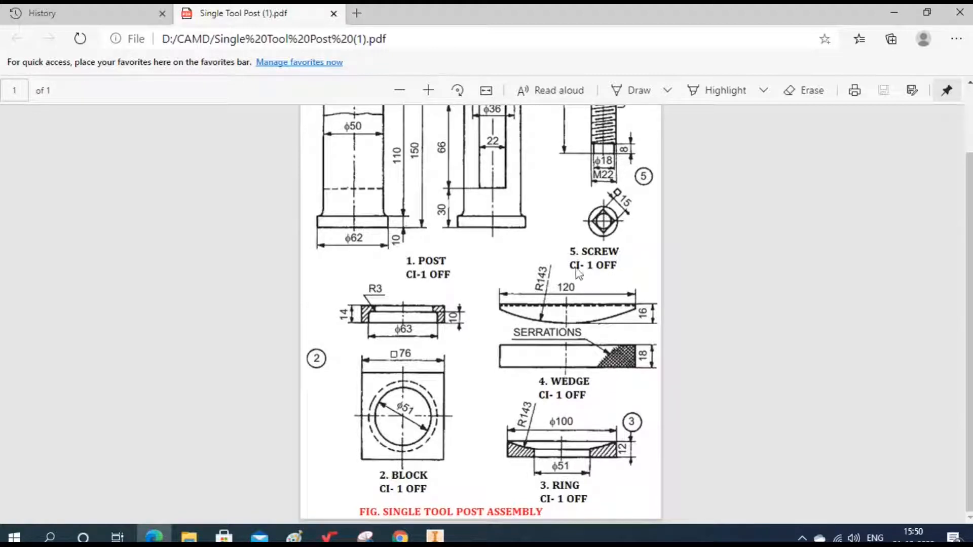
{"action": "scroll", "coordinate": [433, 318], "scroll_direction": "up", "scroll_amount": 2}
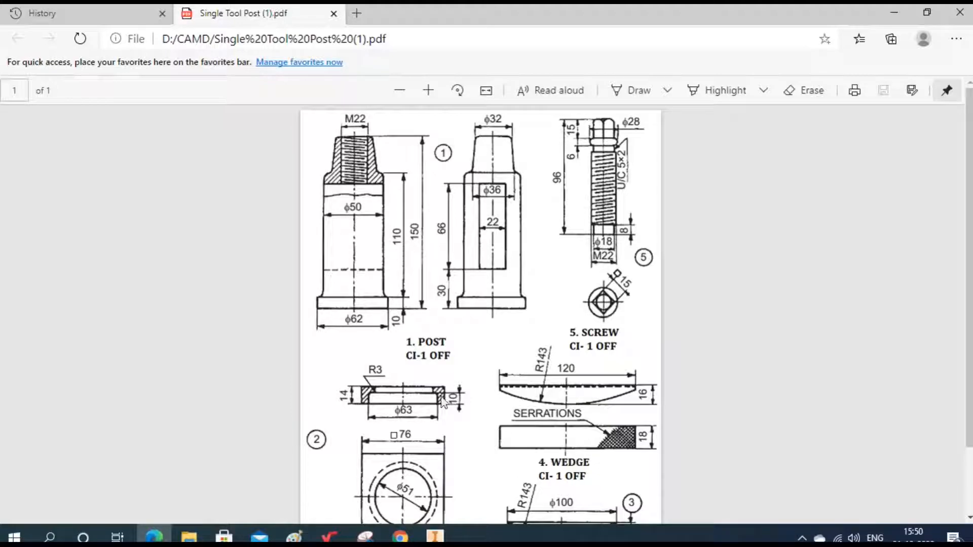
{"action": "left_click", "coordinate": [435, 536]}
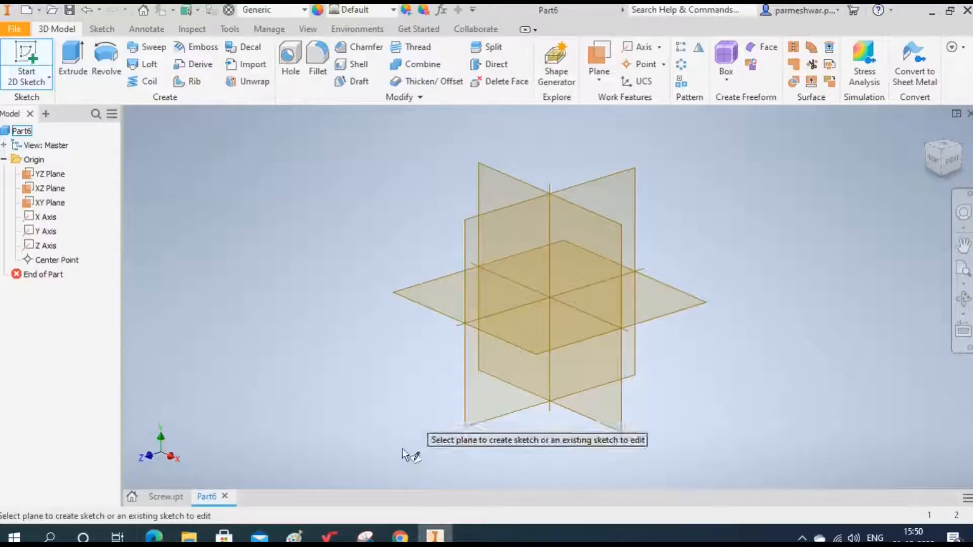
- Sketch a 62 mm diameter circle centred on the origin on the YZ plane and finish the sketch
{"action": "left_click", "coordinate": [483, 233]}
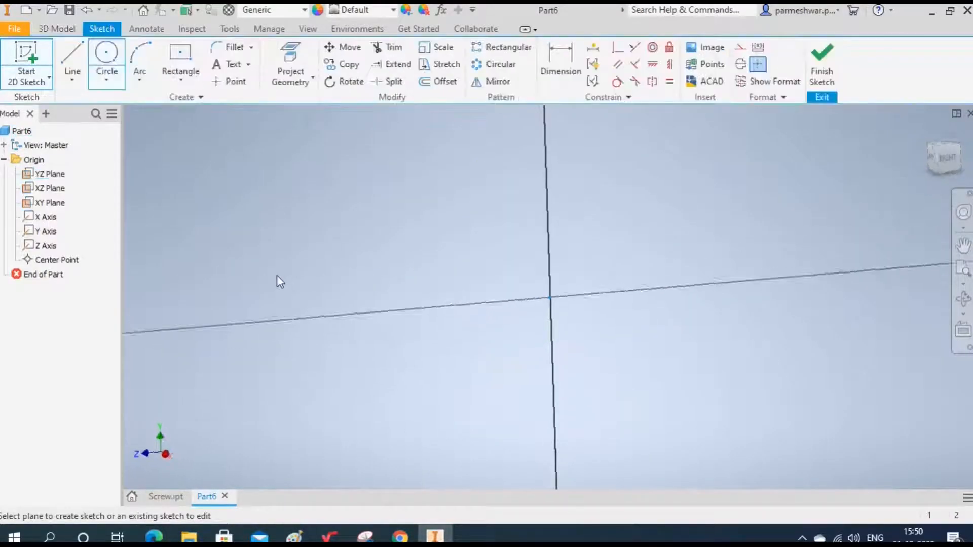
{"action": "left_click", "coordinate": [107, 53]}
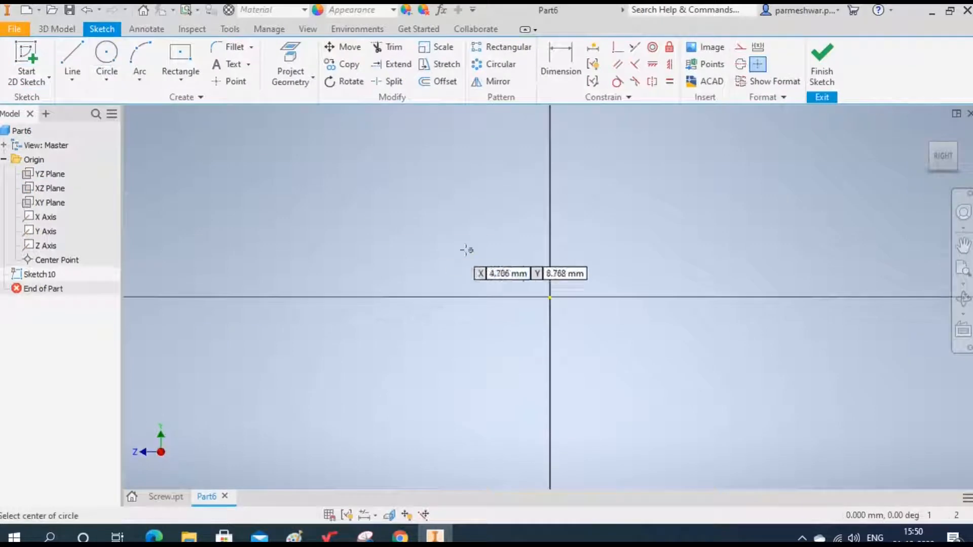
{"action": "left_click", "coordinate": [550, 297]}
{"action": "type", "text": "62"}
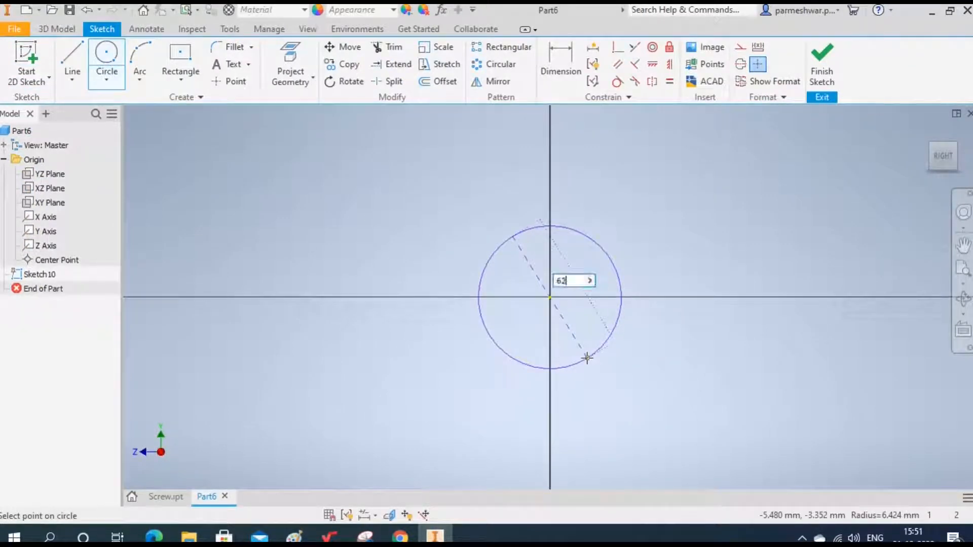
{"action": "key", "text": "Return"}
{"action": "left_click", "coordinate": [819, 99]}
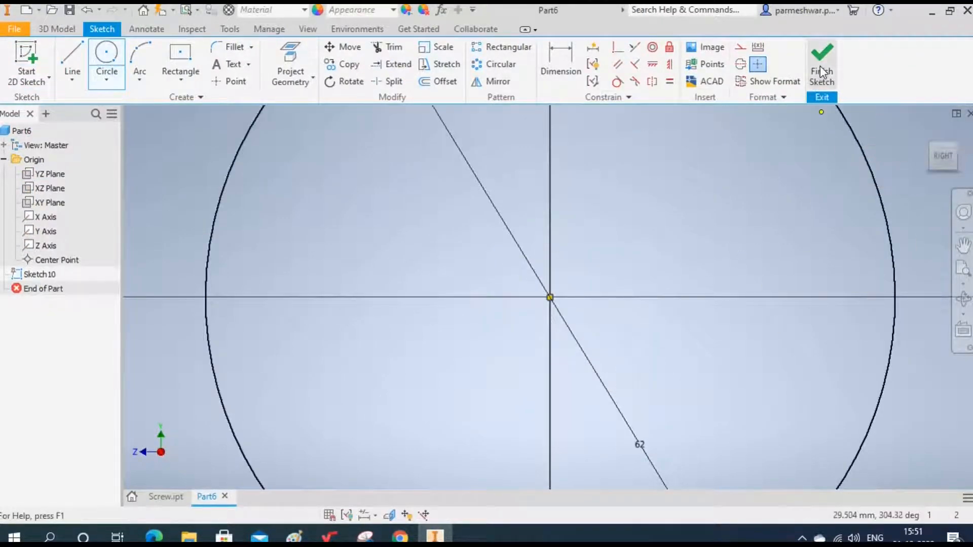
- Extrude the 62 mm circle by 10 mm to form the post's base flange
{"action": "left_click", "coordinate": [73, 64]}
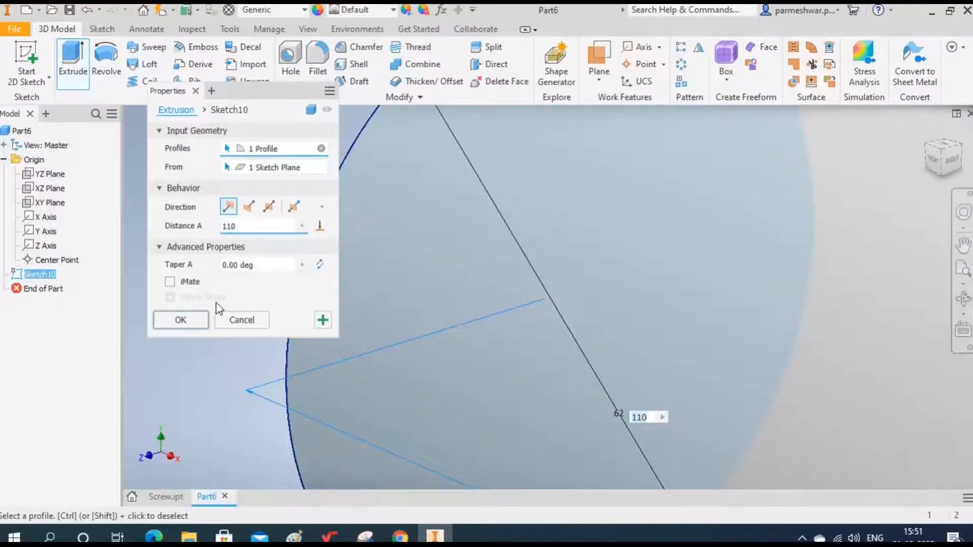
{"action": "type", "text": "20"}
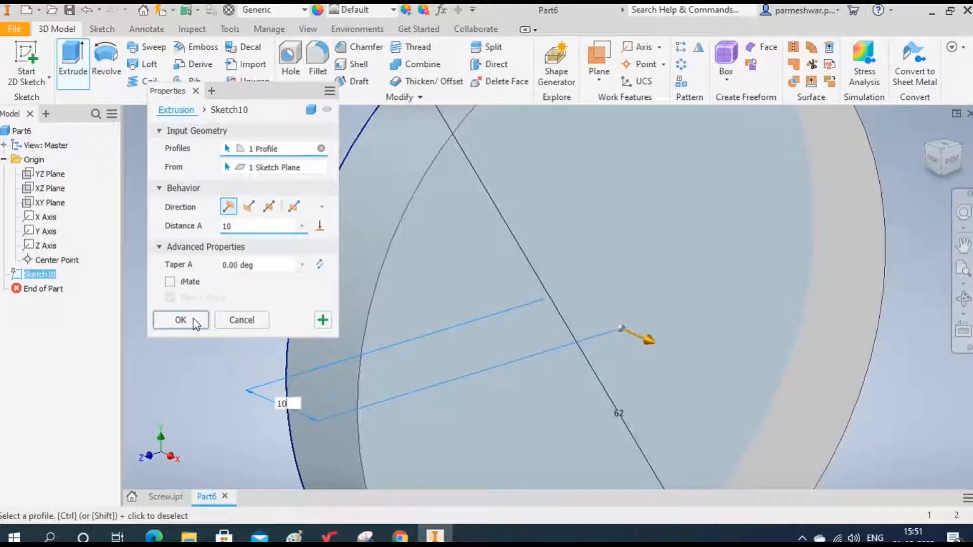
{"action": "left_click", "coordinate": [188, 319]}
- Sketch a 50 mm diameter circle centred on the flange's front face and finish the sketch
{"action": "left_click", "coordinate": [479, 280]}
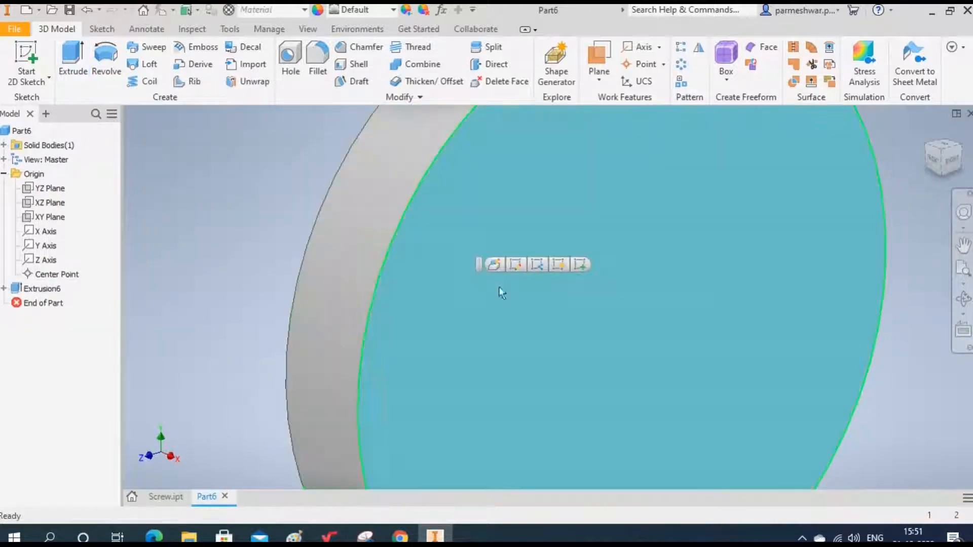
{"action": "left_click", "coordinate": [582, 265]}
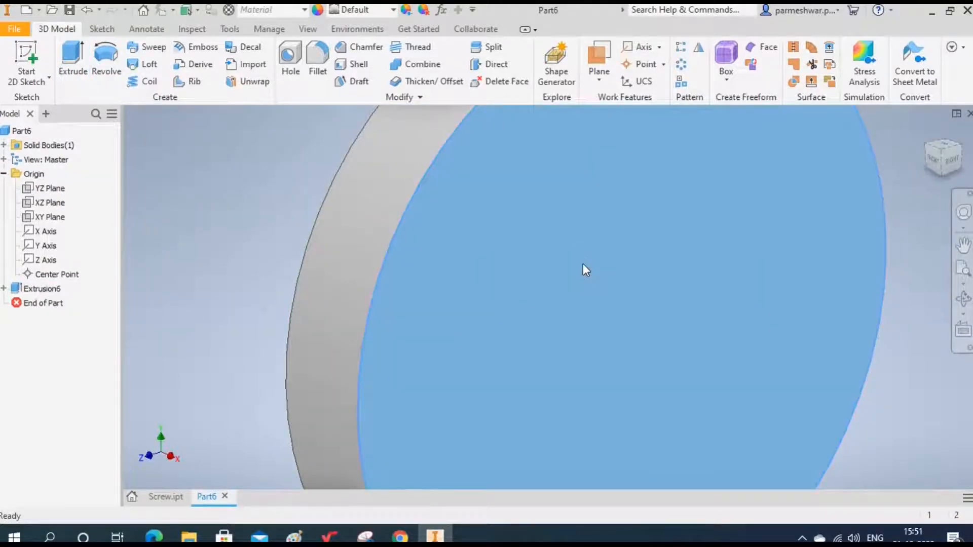
{"action": "key", "text": "c"}
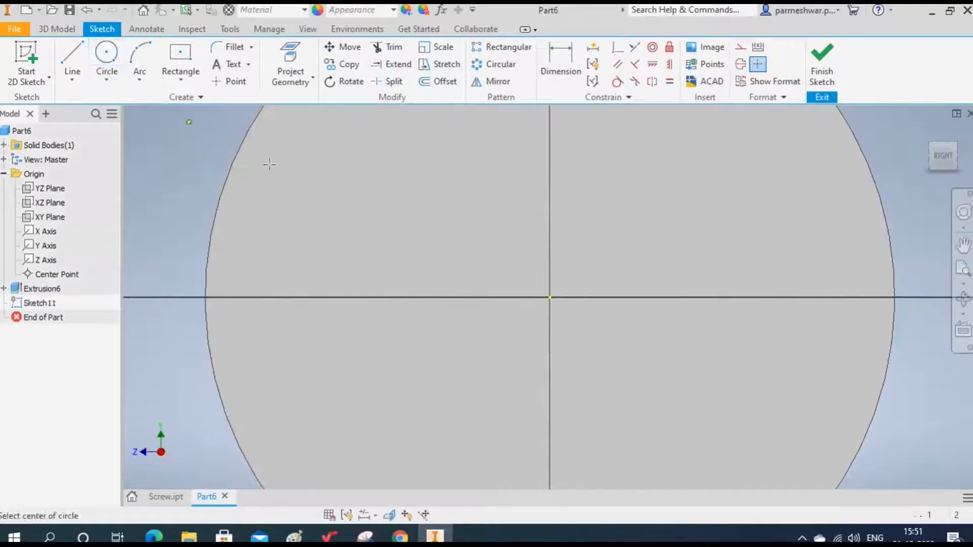
{"action": "left_click", "coordinate": [549, 297]}
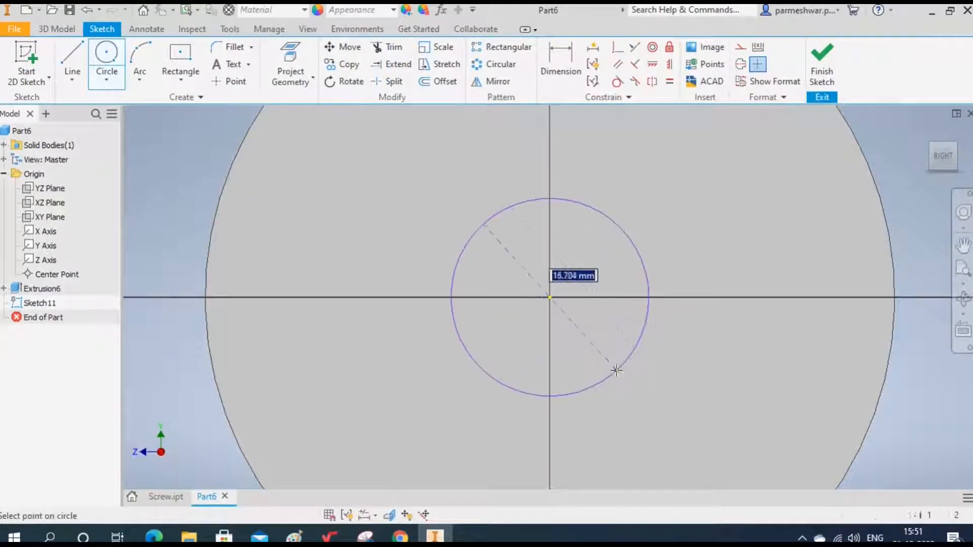
{"action": "type", "text": "50"}
{"action": "key", "text": "Return"}
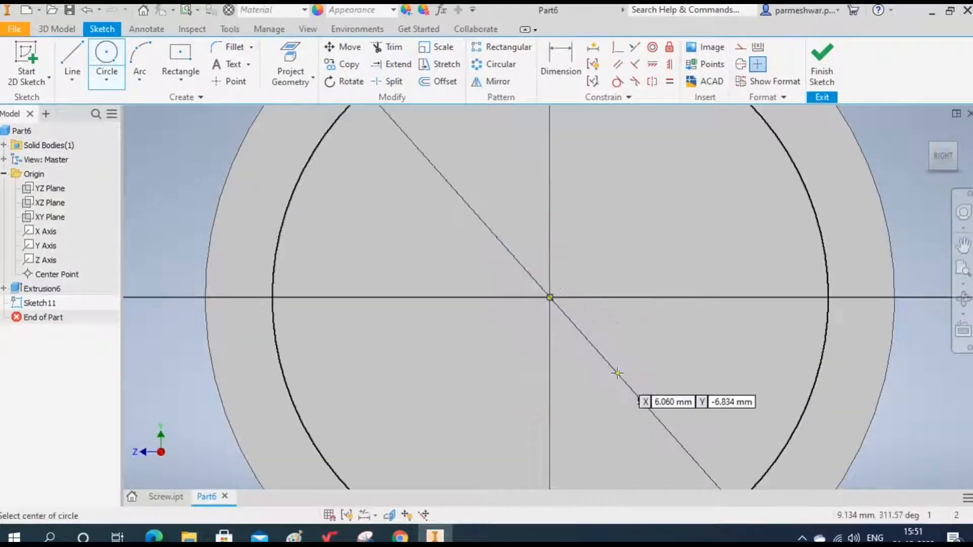
{"action": "left_click", "coordinate": [821, 71]}
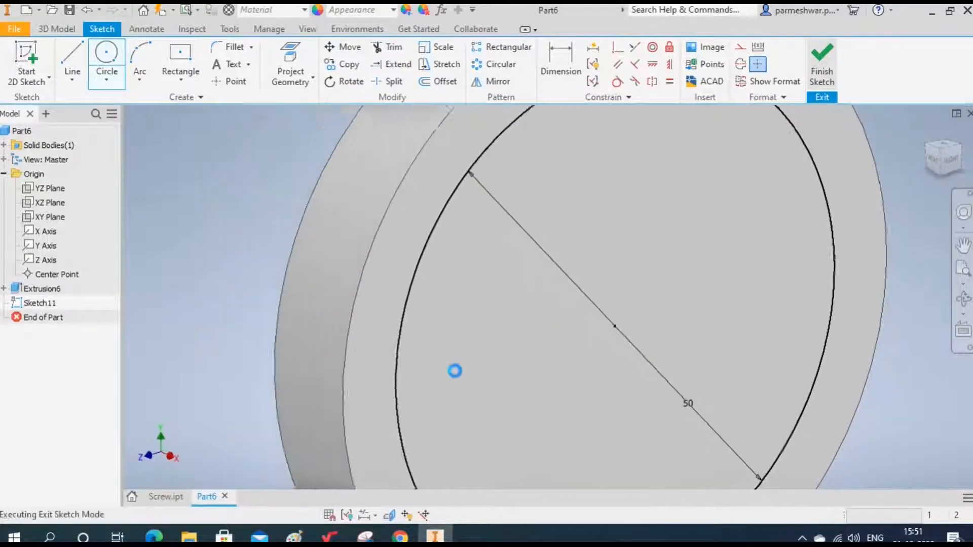
- Extrude the 50 mm circle 110 mm outward from the flange, joined to the existing body
{"action": "left_click", "coordinate": [74, 56]}
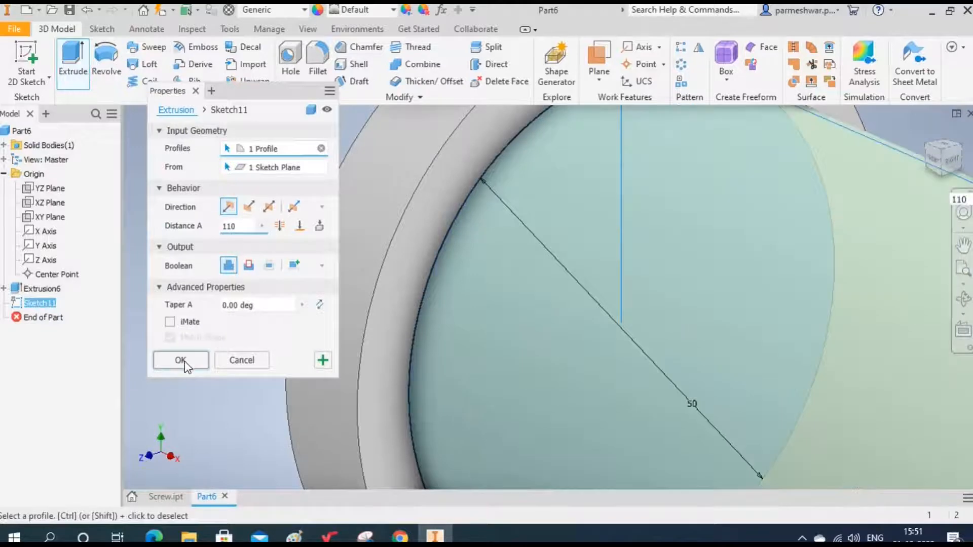
{"action": "left_click", "coordinate": [180, 359]}
{"action": "left_click", "coordinate": [936, 156]}
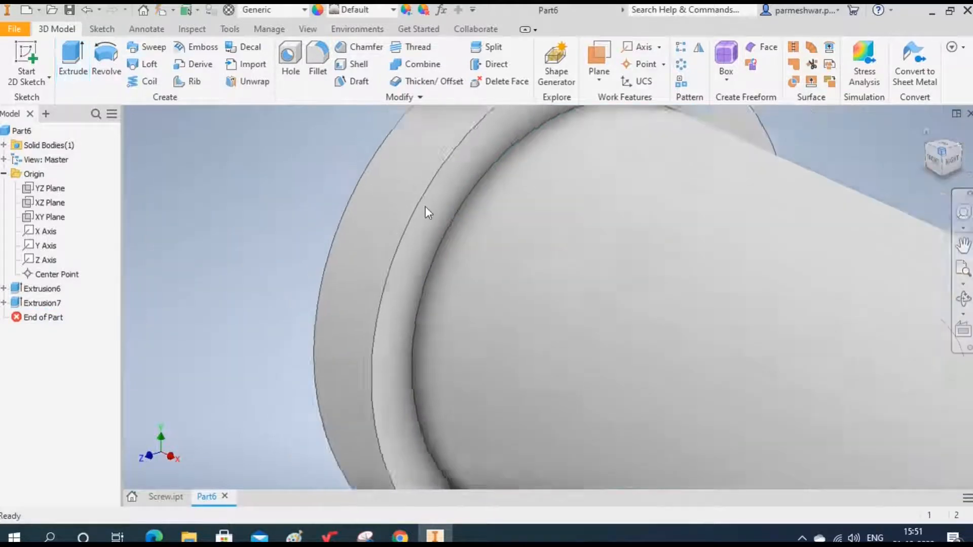
- Consult the post drawing in the PDF, return to Inventor, and sketch a centred 36 mm diameter circle on the cylinder's free end face
{"action": "left_click", "coordinate": [154, 536]}
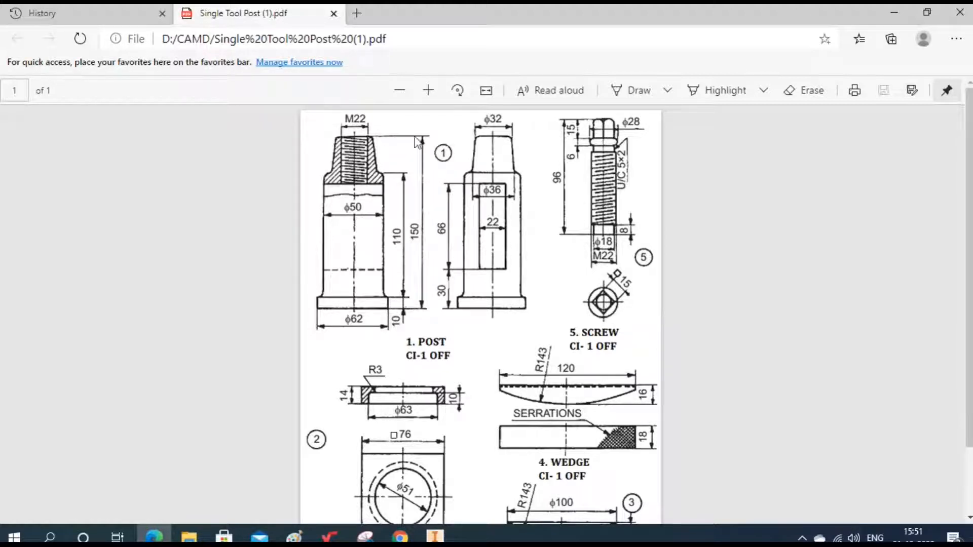
{"action": "left_click", "coordinate": [435, 536]}
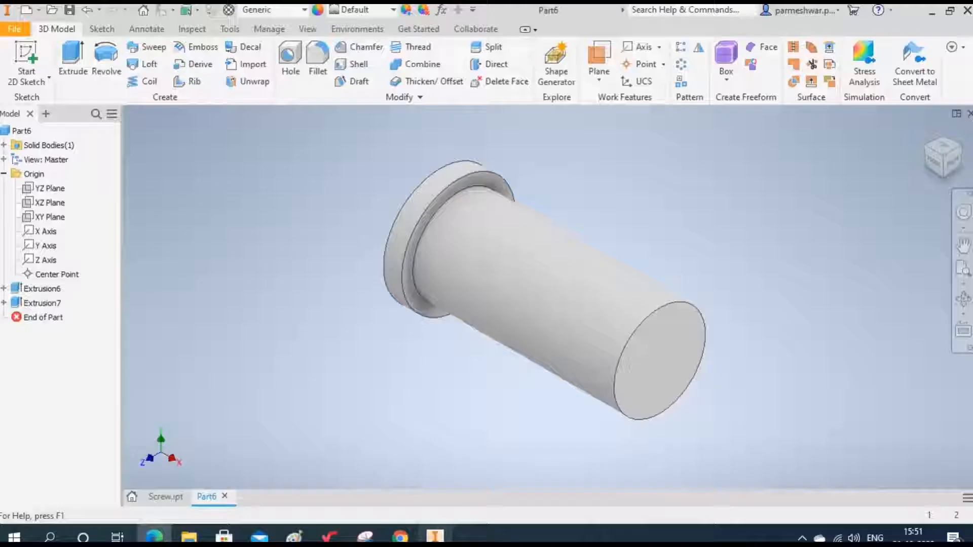
{"action": "left_click", "coordinate": [661, 354]}
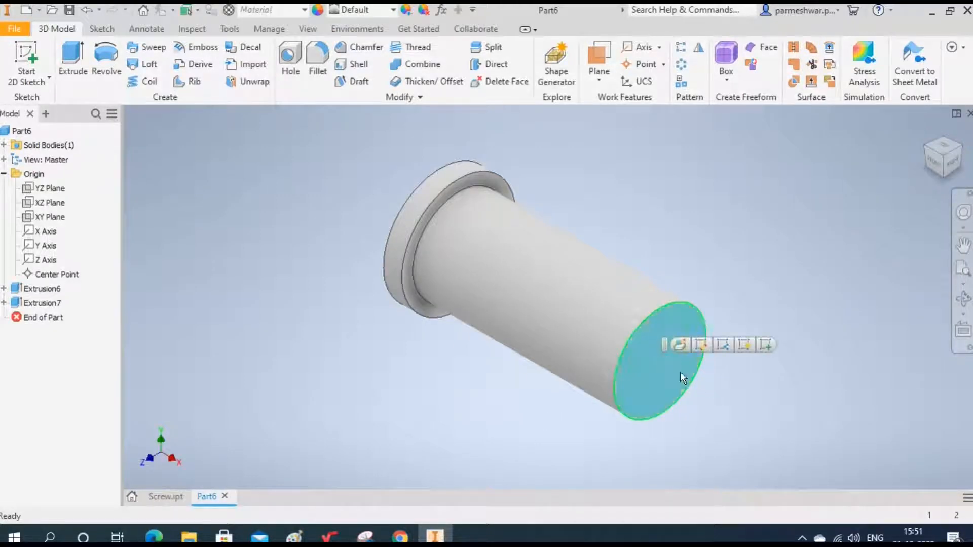
{"action": "left_click", "coordinate": [767, 345]}
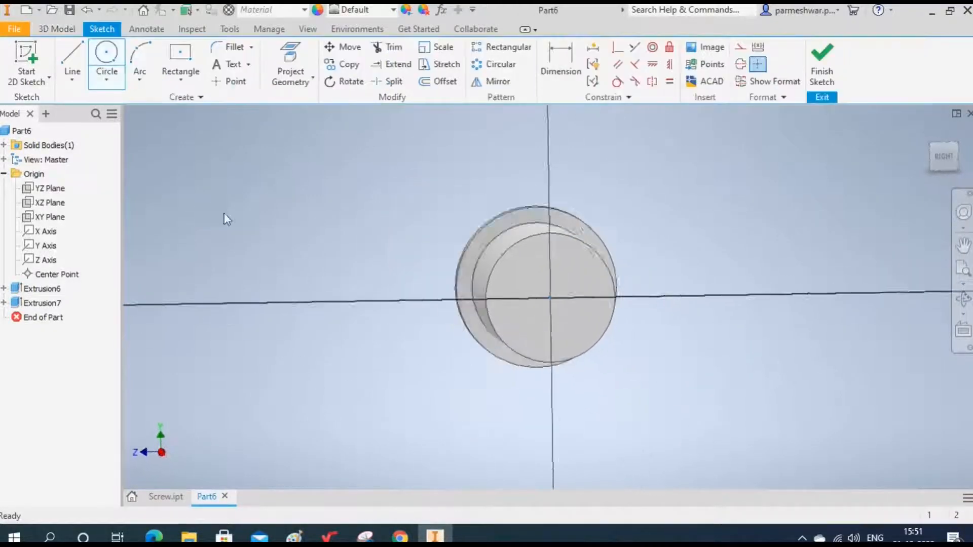
{"action": "left_click", "coordinate": [107, 53]}
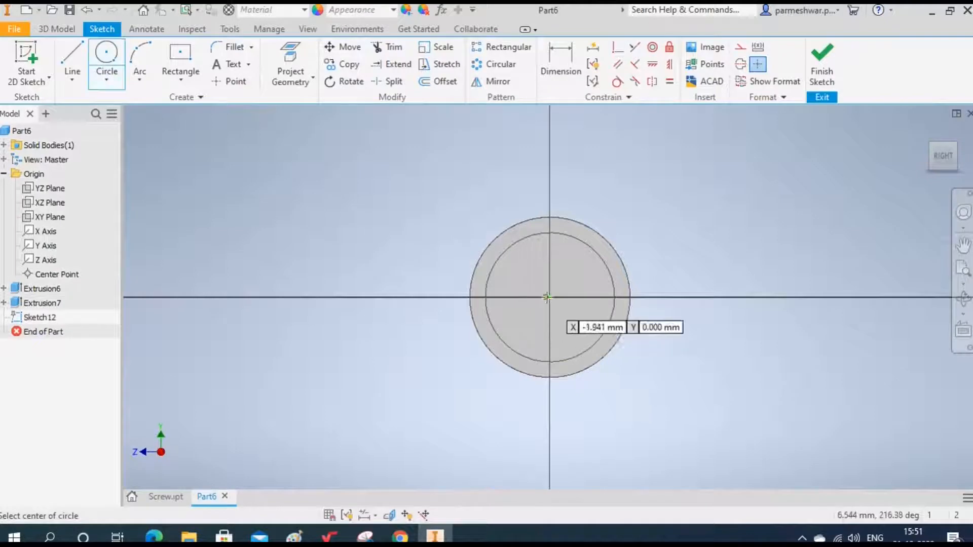
{"action": "left_click", "coordinate": [550, 298]}
{"action": "type", "text": "36"}
{"action": "key", "text": "Tab"}
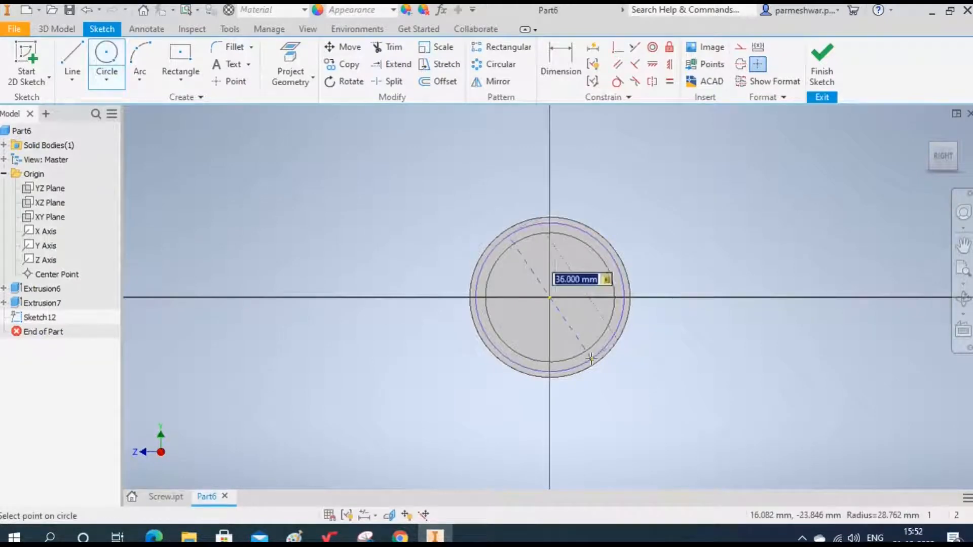
{"action": "key", "text": "Return"}
{"action": "left_click", "coordinate": [822, 73]}
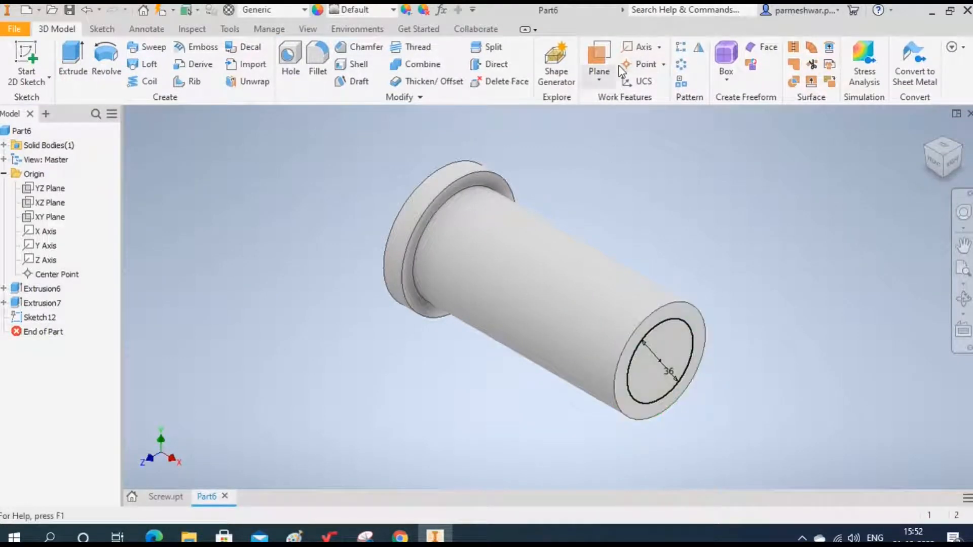
- Create a work plane offset 30 mm outward from the cylinder's free end face
{"action": "left_click", "coordinate": [604, 81]}
{"action": "left_click", "coordinate": [626, 138]}
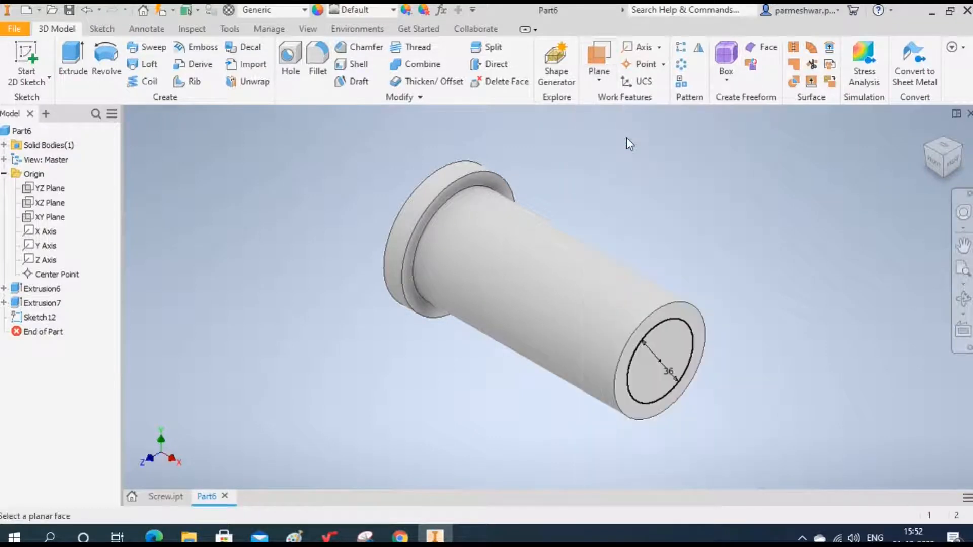
{"action": "left_click", "coordinate": [690, 321]}
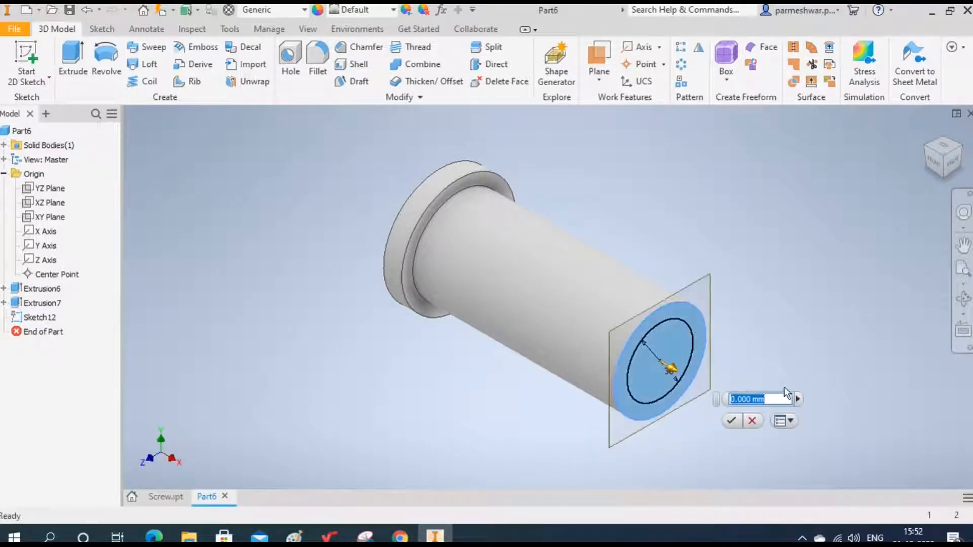
{"action": "type", "text": "30"}
{"action": "key", "text": "Return"}
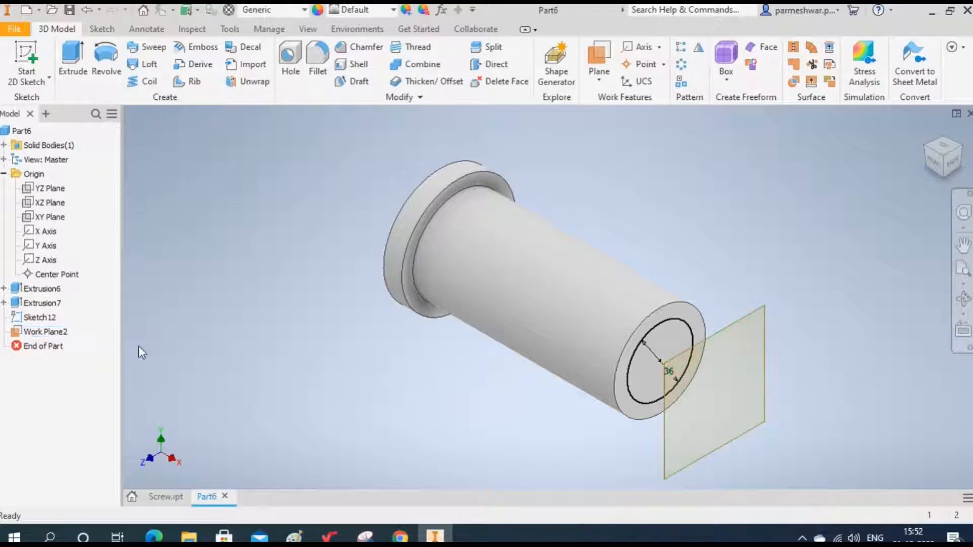
- Sketch a 32 mm diameter circle centred on the origin on the offset work plane and finish the sketch
{"action": "left_click", "coordinate": [56, 330]}
{"action": "right_click", "coordinate": [56, 331]}
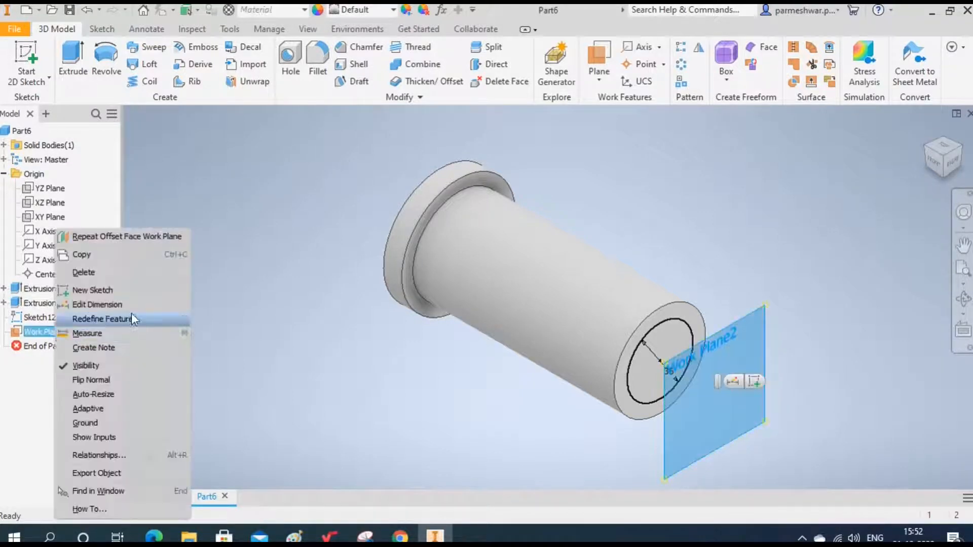
{"action": "left_click", "coordinate": [114, 292]}
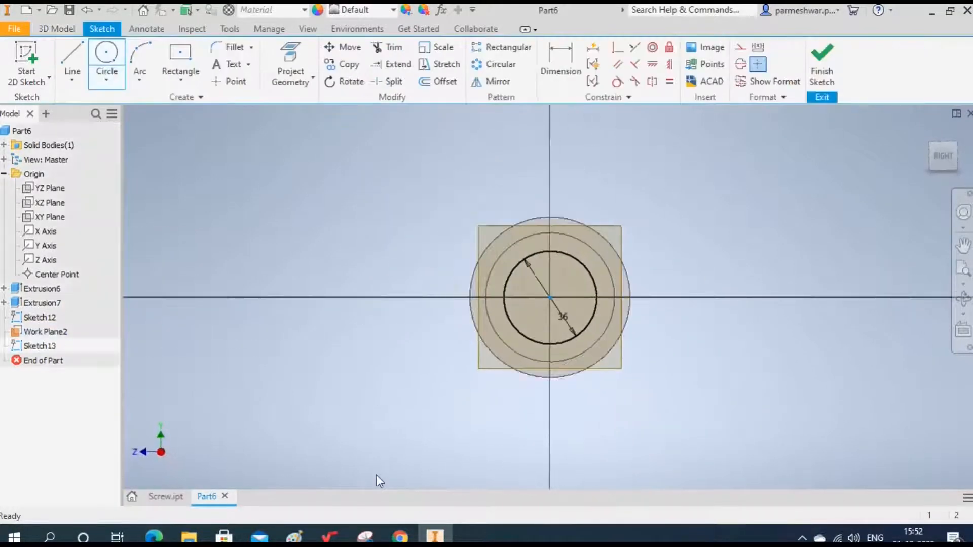
{"action": "left_click", "coordinate": [107, 56]}
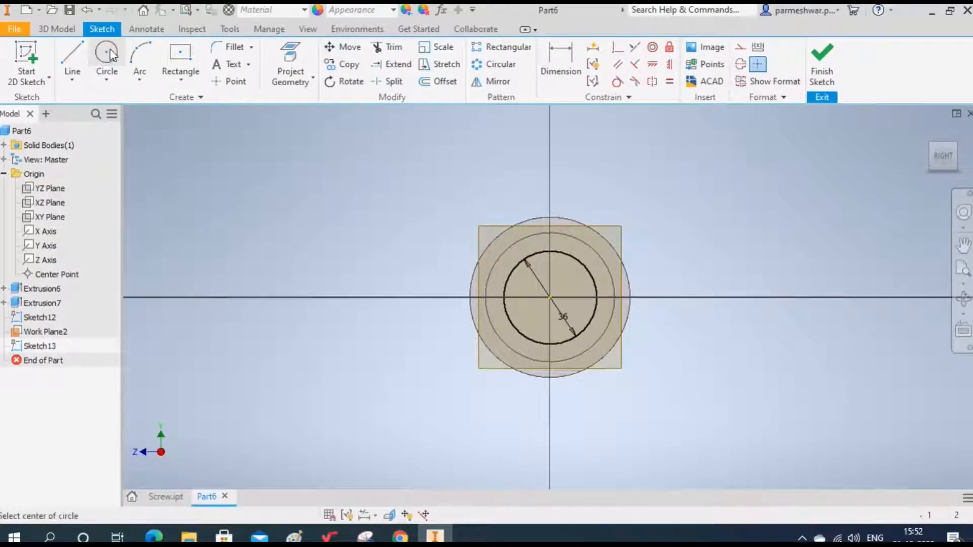
{"action": "left_click", "coordinate": [549, 297]}
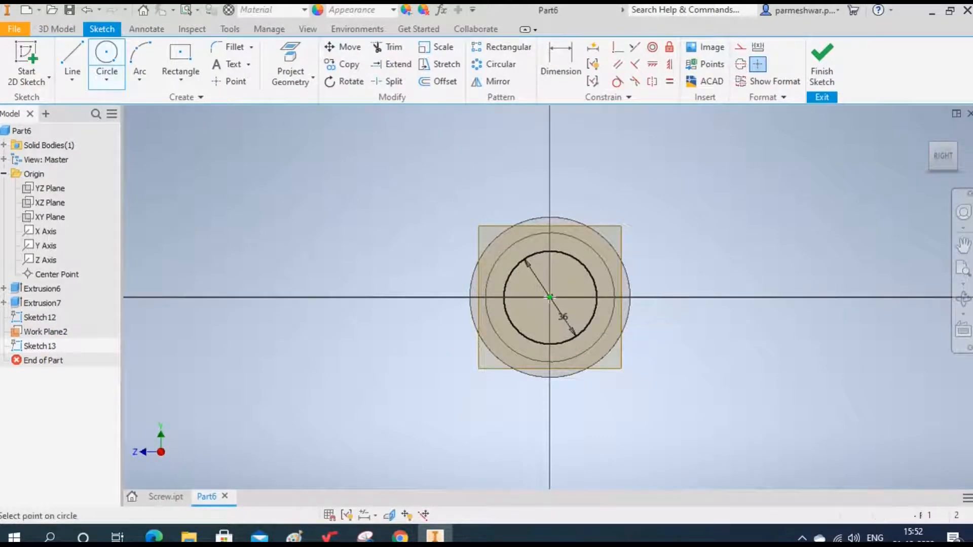
{"action": "type", "text": "31"}
{"action": "key", "text": "Return"}
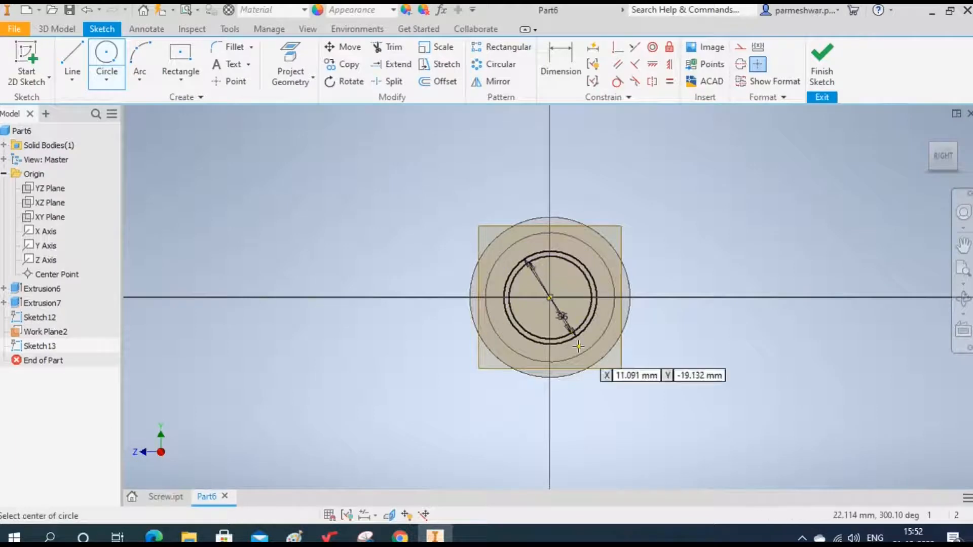
{"action": "left_click", "coordinate": [831, 71]}
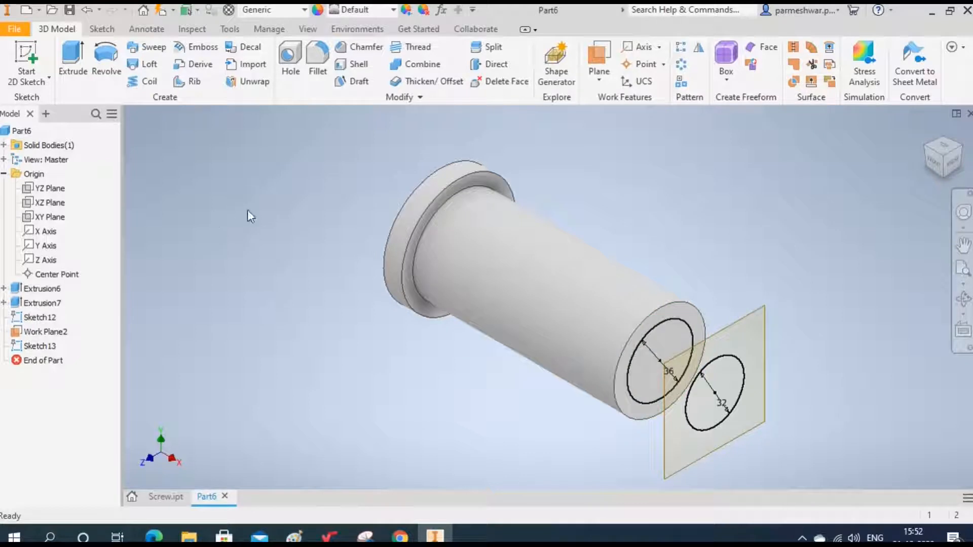
- Loft a solid between the 36 mm circle on the cylinder's end face and the 32 mm circle on the offset plane
{"action": "left_click", "coordinate": [149, 65]}
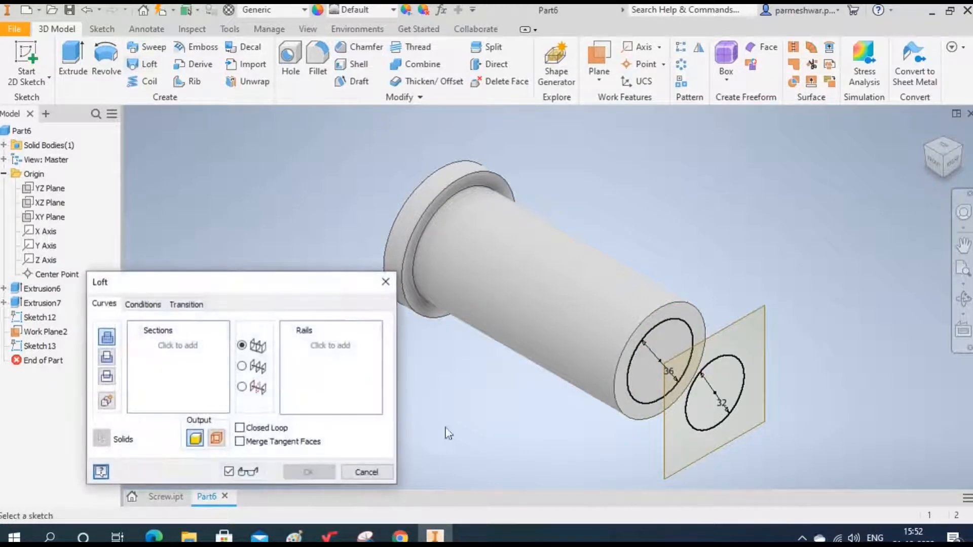
{"action": "left_click", "coordinate": [640, 401]}
{"action": "left_click", "coordinate": [692, 431]}
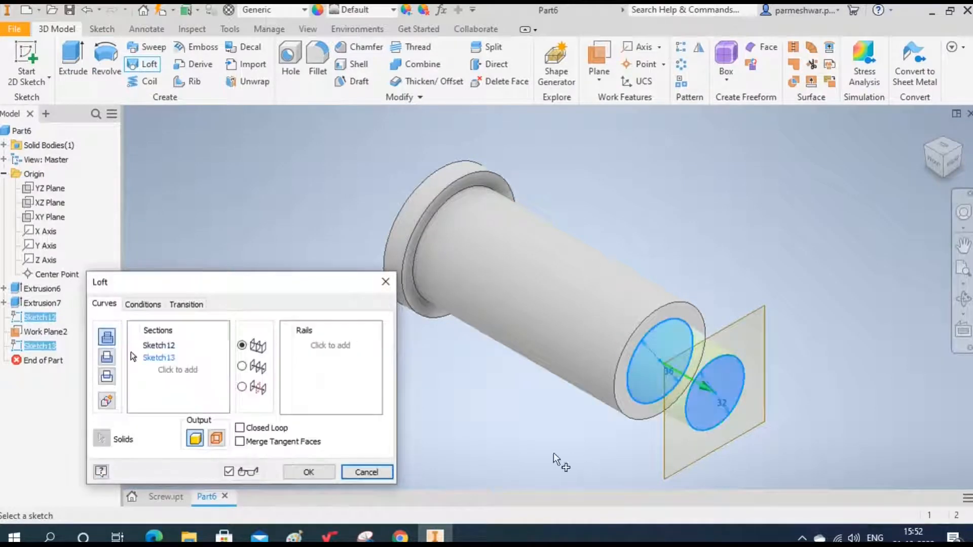
{"action": "left_click", "coordinate": [308, 472]}
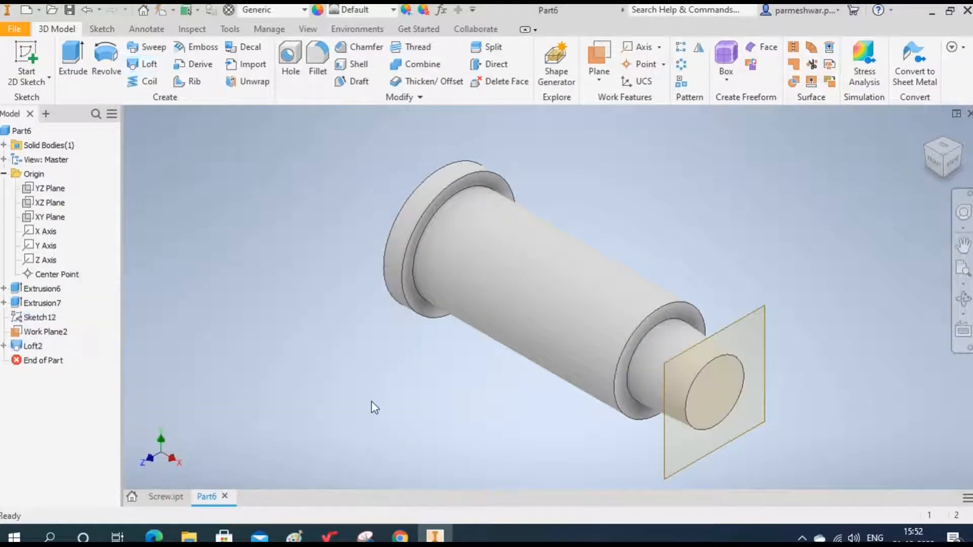
- Hide the offset work plane at the tapered end
{"action": "left_click", "coordinate": [47, 334]}
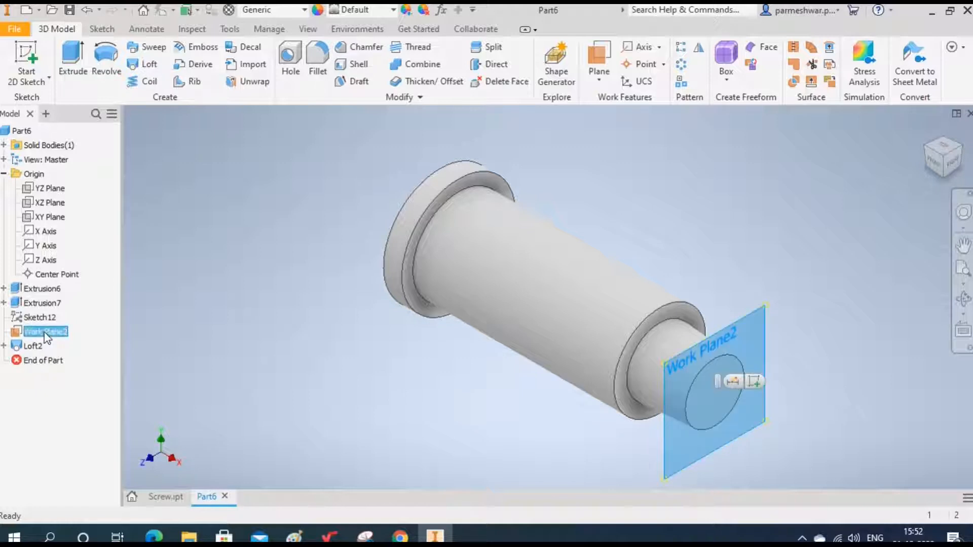
{"action": "right_click", "coordinate": [44, 332]}
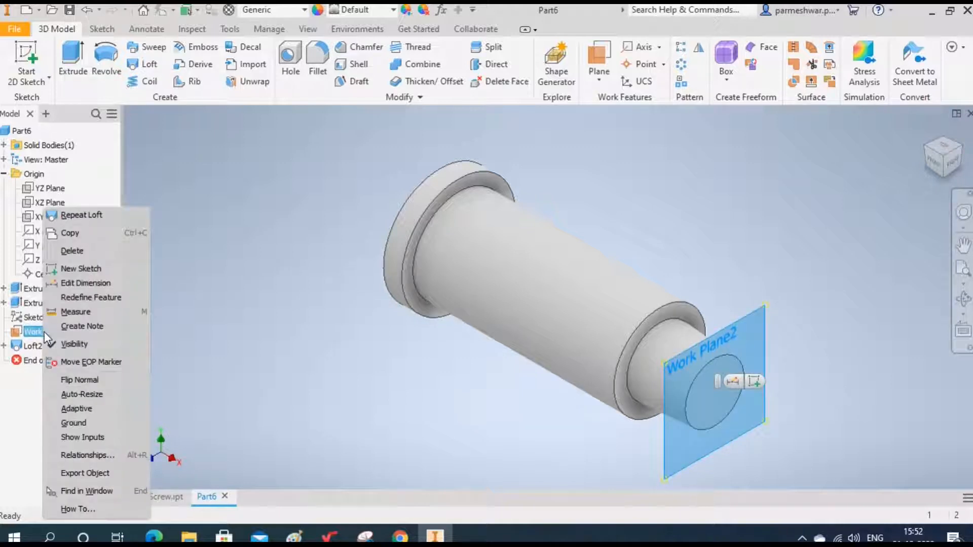
{"action": "left_click", "coordinate": [77, 343]}
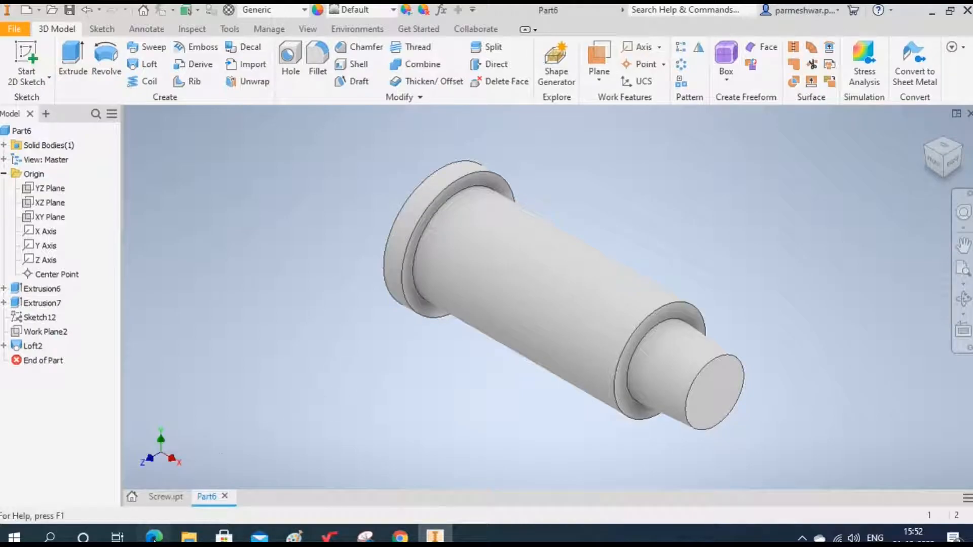
- Consult the post drawing in the PDF, return to Inventor, and start a sketch on the XZ plane with the graphics sliced
{"action": "left_click", "coordinate": [154, 536]}
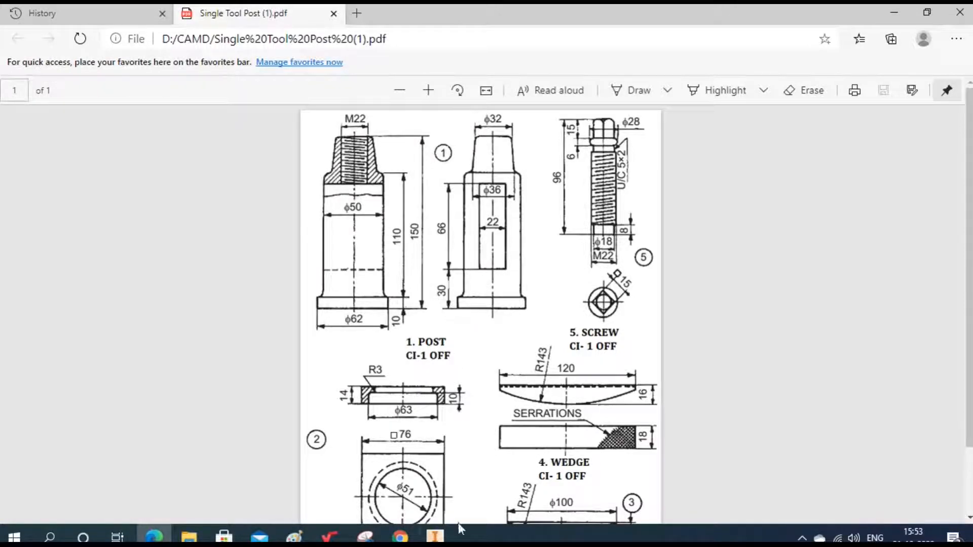
{"action": "left_click", "coordinate": [434, 536]}
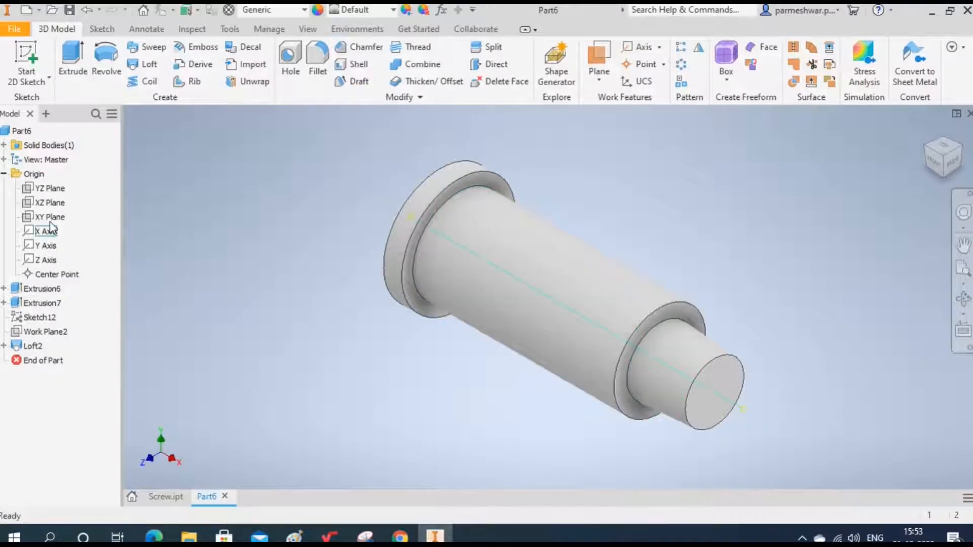
{"action": "left_click", "coordinate": [51, 203]}
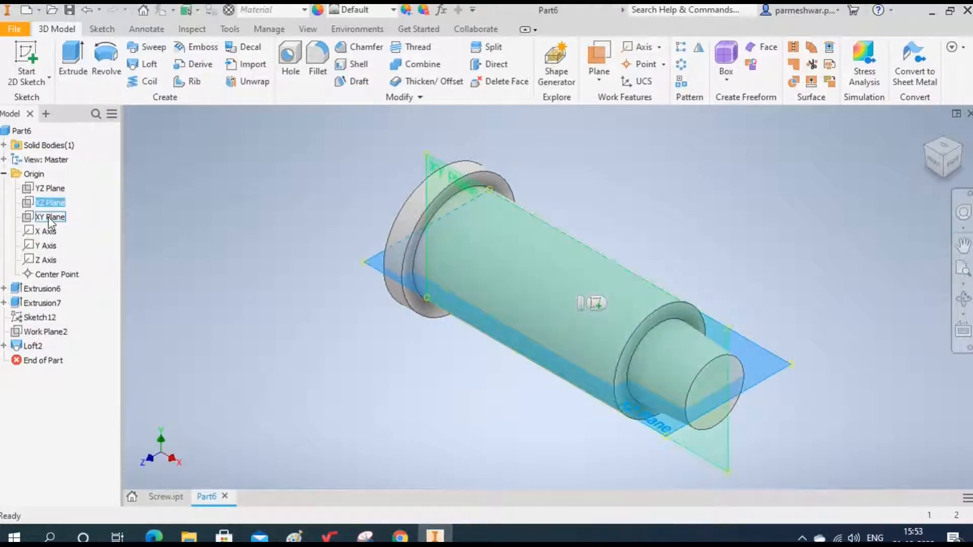
{"action": "left_click", "coordinate": [48, 205]}
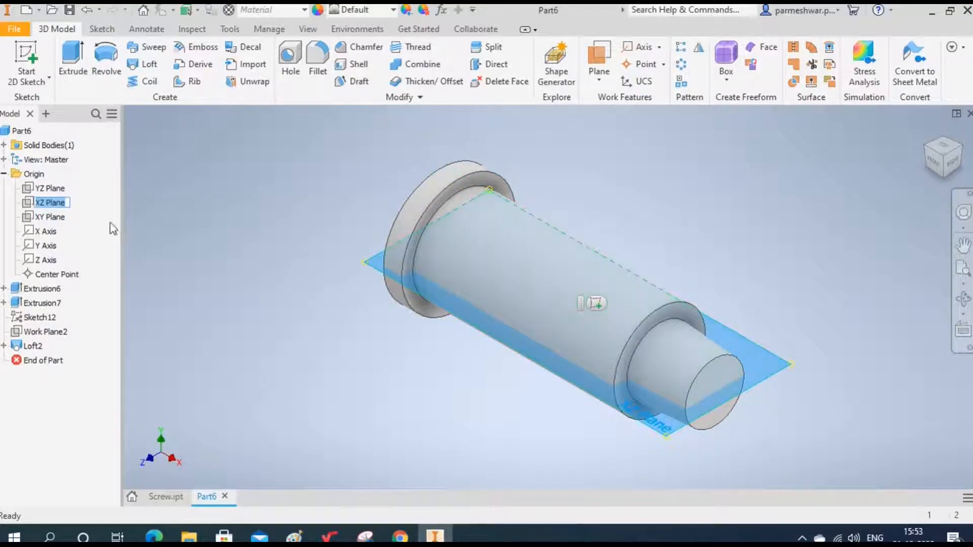
{"action": "left_click", "coordinate": [94, 220]}
{"action": "left_click", "coordinate": [48, 202]}
{"action": "right_click", "coordinate": [48, 202]}
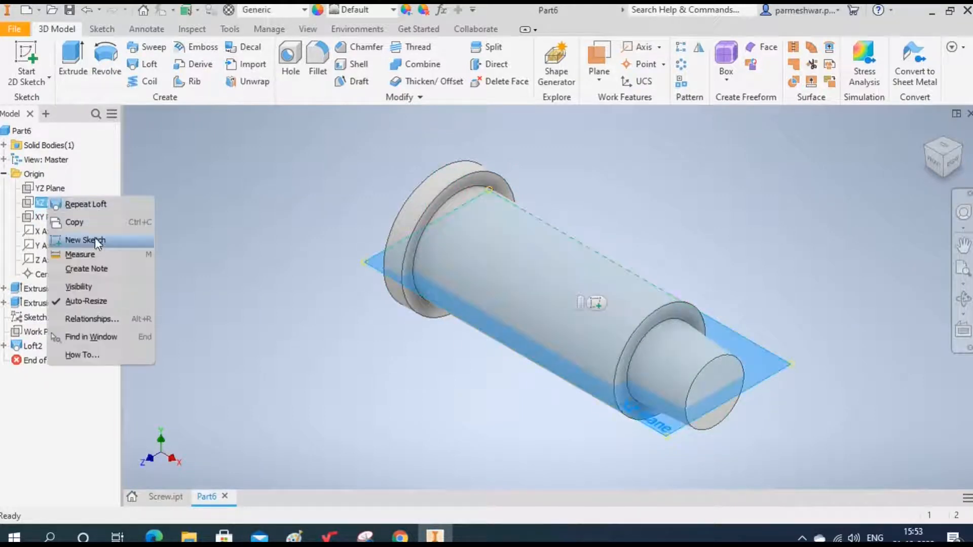
{"action": "left_click", "coordinate": [95, 240]}
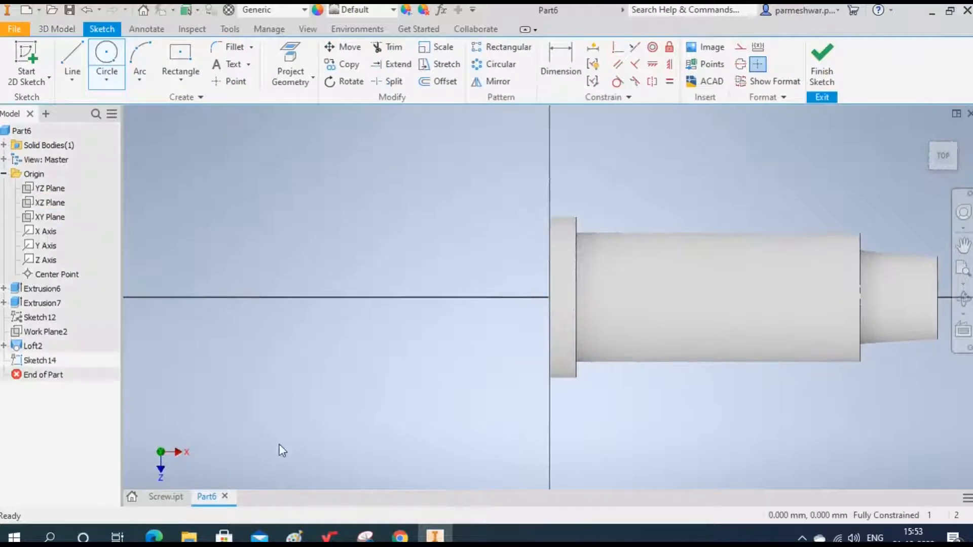
{"action": "left_click", "coordinate": [390, 516]}
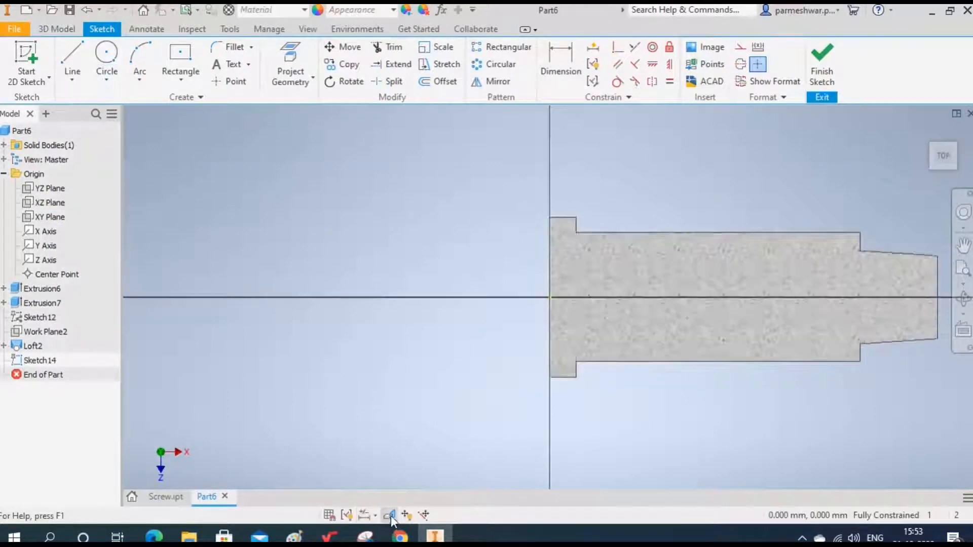
- Draw a centre-point rectangle 66 mm long and 22 mm wide on the post's axis within the cylindrical body
{"action": "left_click", "coordinate": [181, 53]}
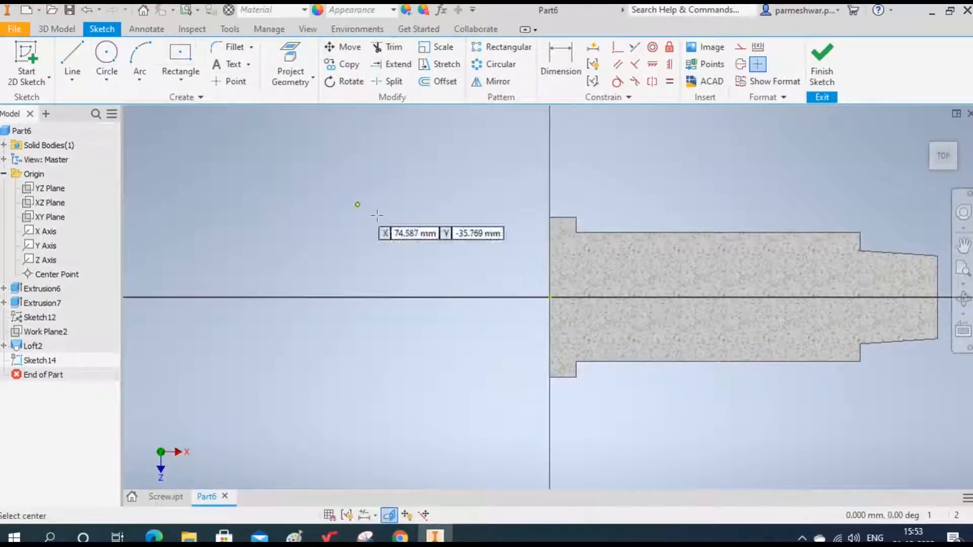
{"action": "left_click", "coordinate": [706, 297]}
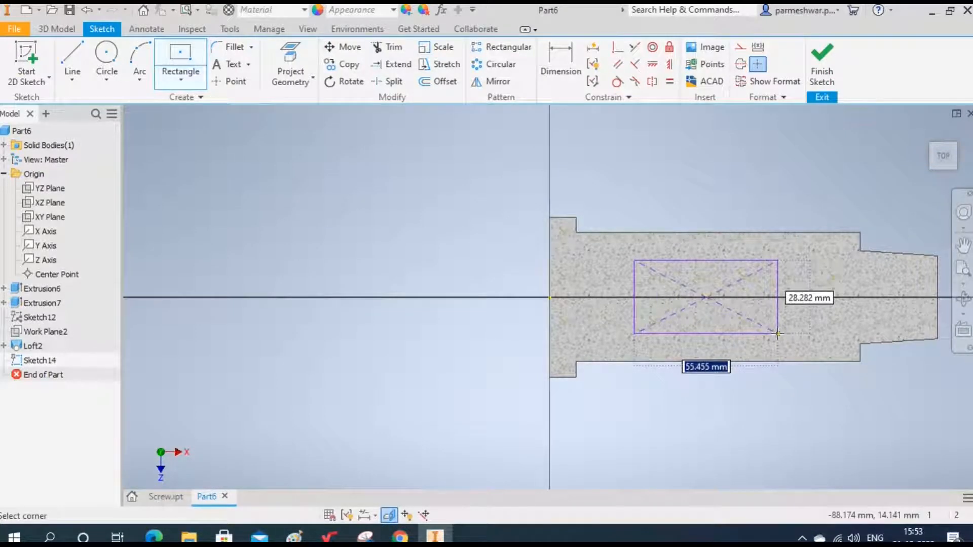
{"action": "type", "text": "66"}
{"action": "key", "text": "Tab"}
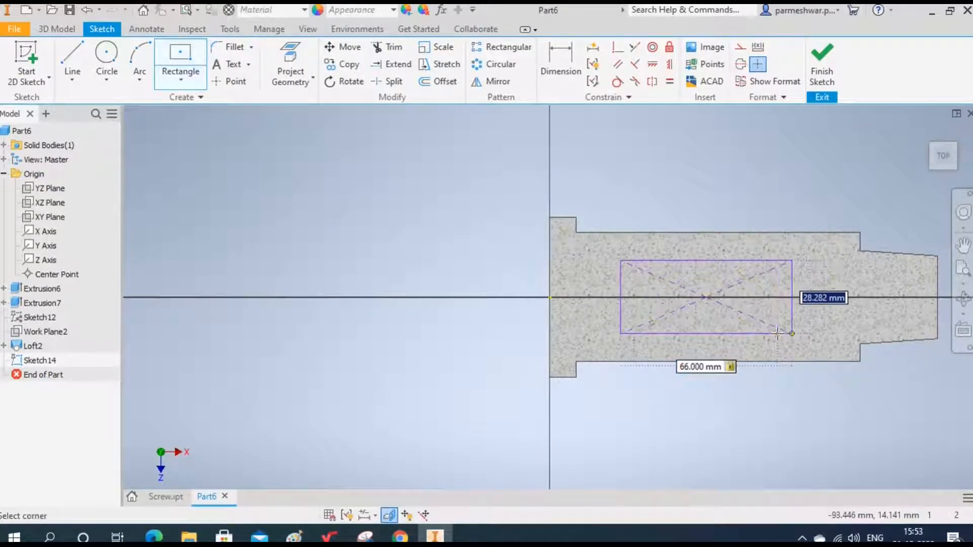
{"action": "type", "text": "22"}
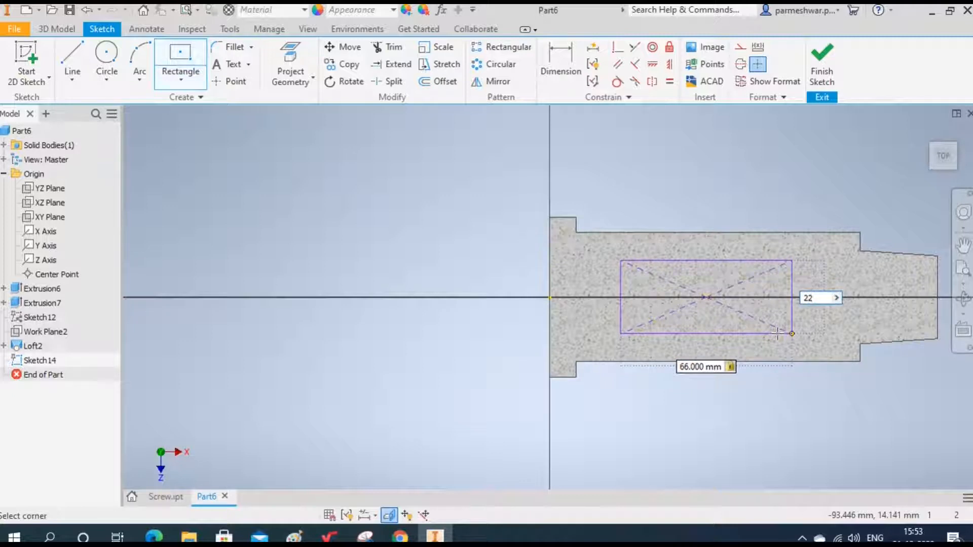
{"action": "key", "text": "Return"}
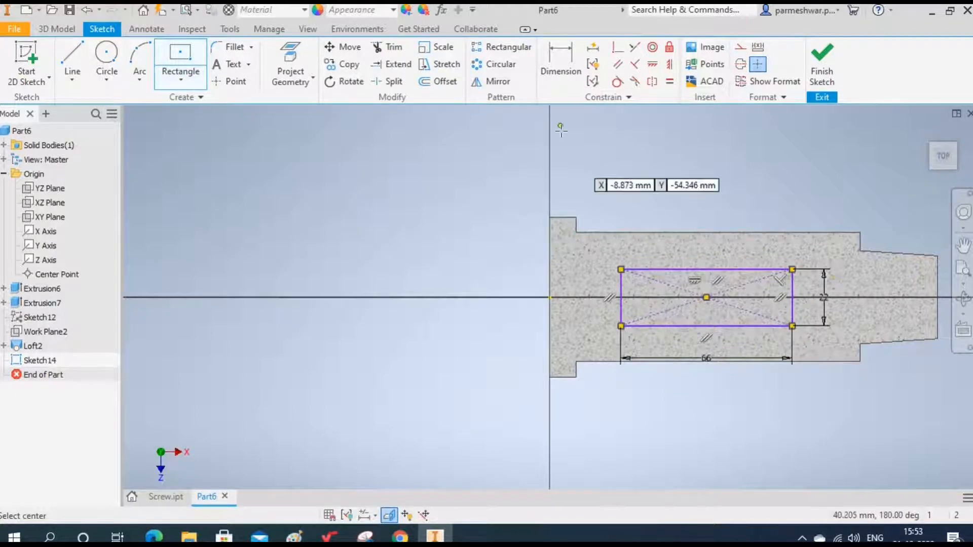
- Dimension the rectangle's near short side 30 mm from the flange's outer face and finish the sketch
{"action": "left_click", "coordinate": [561, 63]}
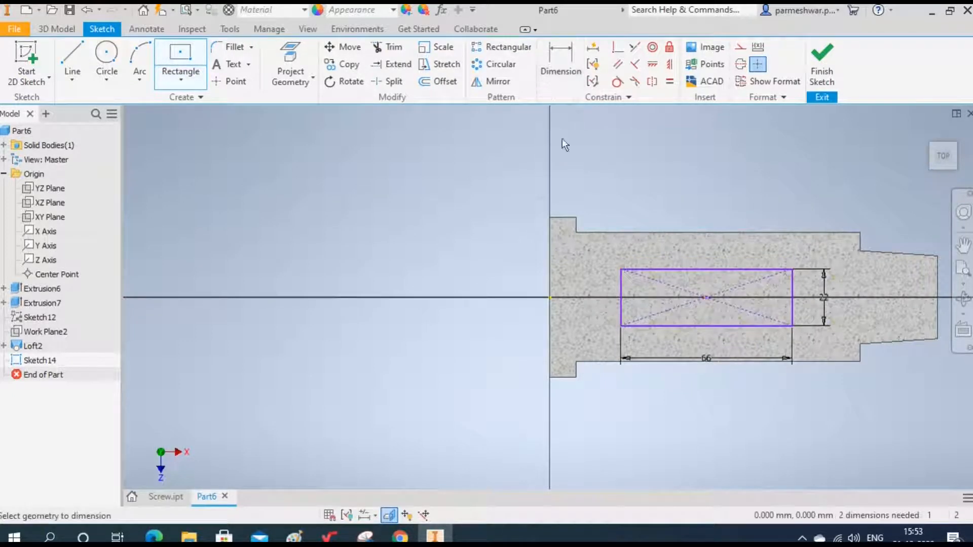
{"action": "left_click", "coordinate": [622, 293]}
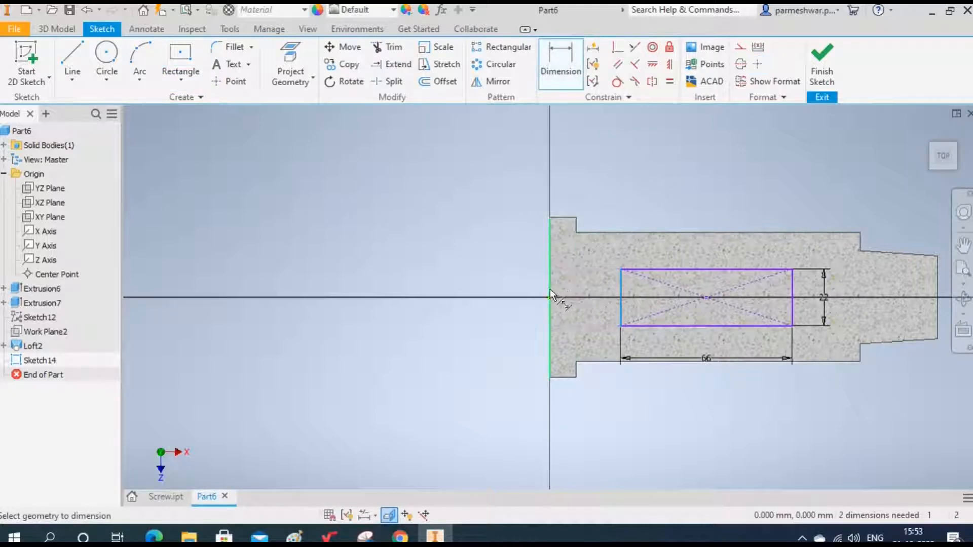
{"action": "left_click", "coordinate": [551, 294]}
{"action": "left_click", "coordinate": [584, 289]}
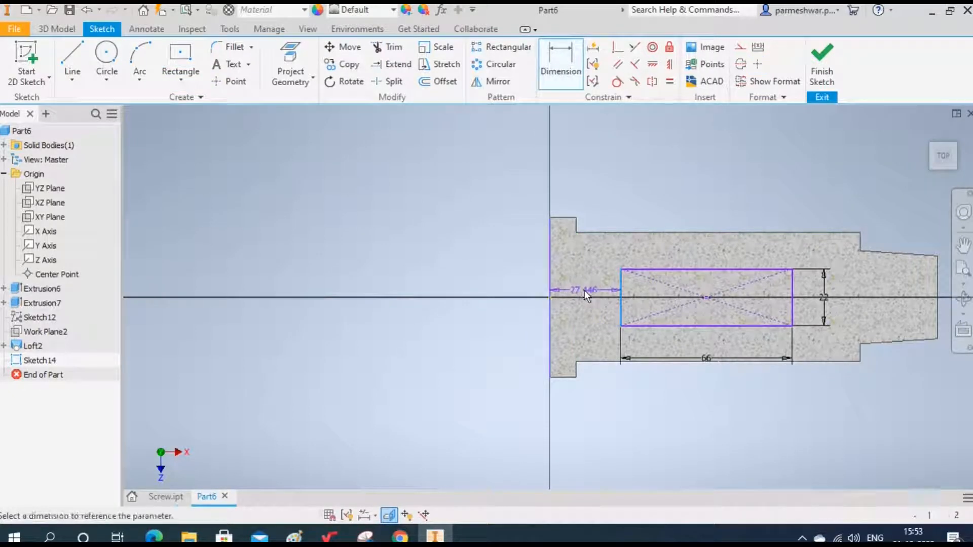
{"action": "type", "text": "30"}
{"action": "key", "text": "Return"}
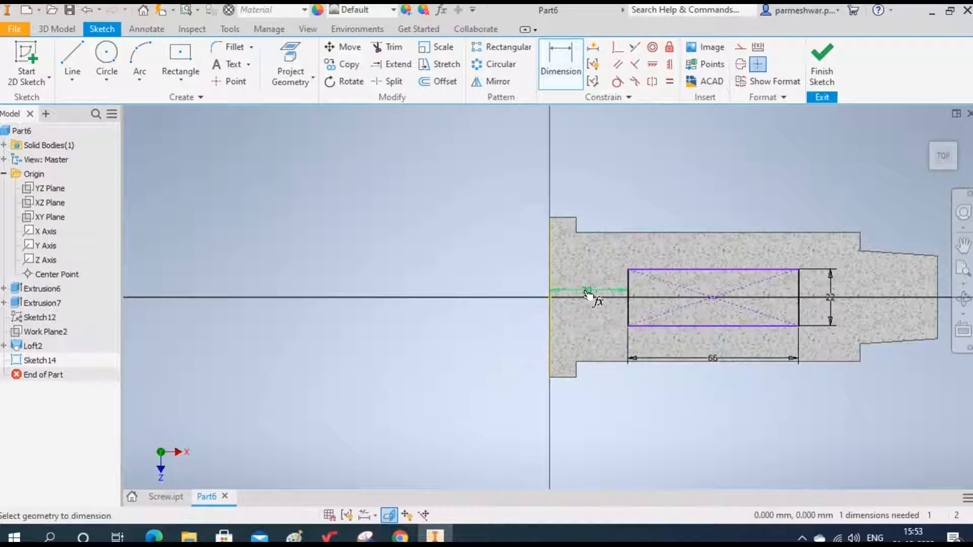
{"action": "left_click", "coordinate": [822, 66]}
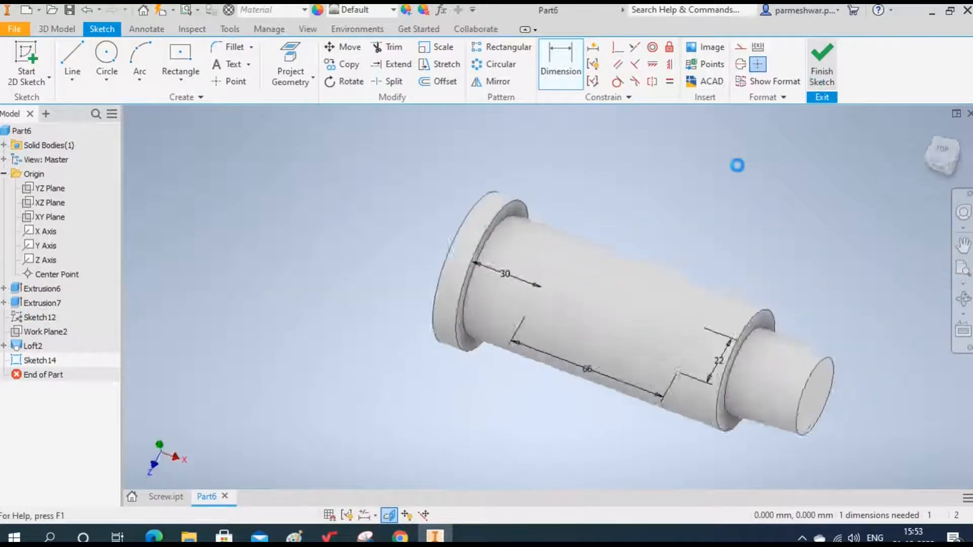
- Cut the rectangle through the cylindrical body with a symmetric 110 mm extrusion
{"action": "left_click", "coordinate": [72, 67]}
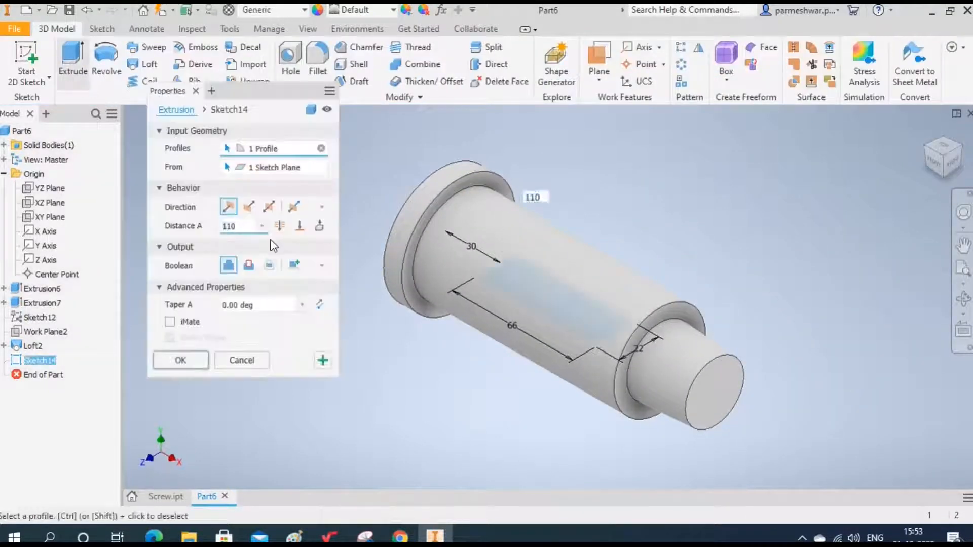
{"action": "left_click", "coordinate": [270, 207]}
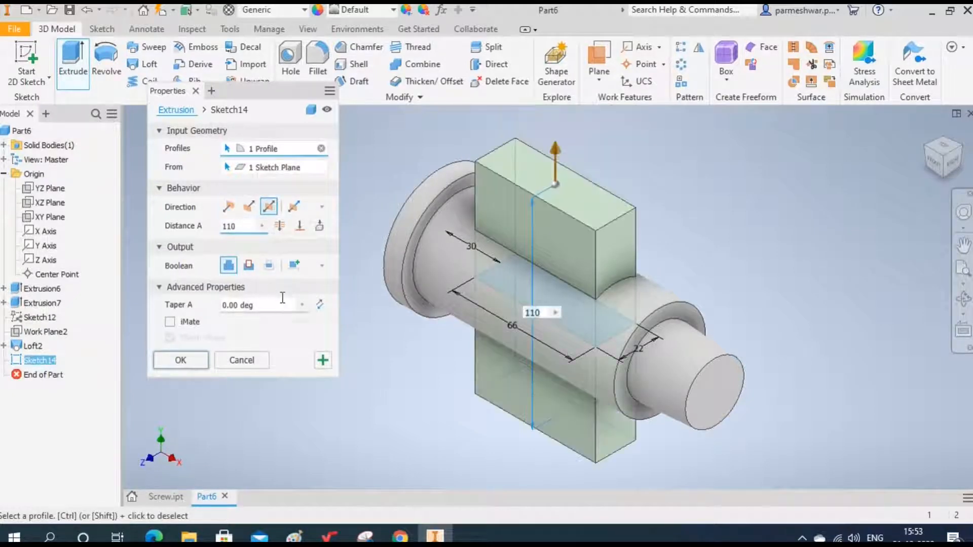
{"action": "left_click", "coordinate": [249, 267]}
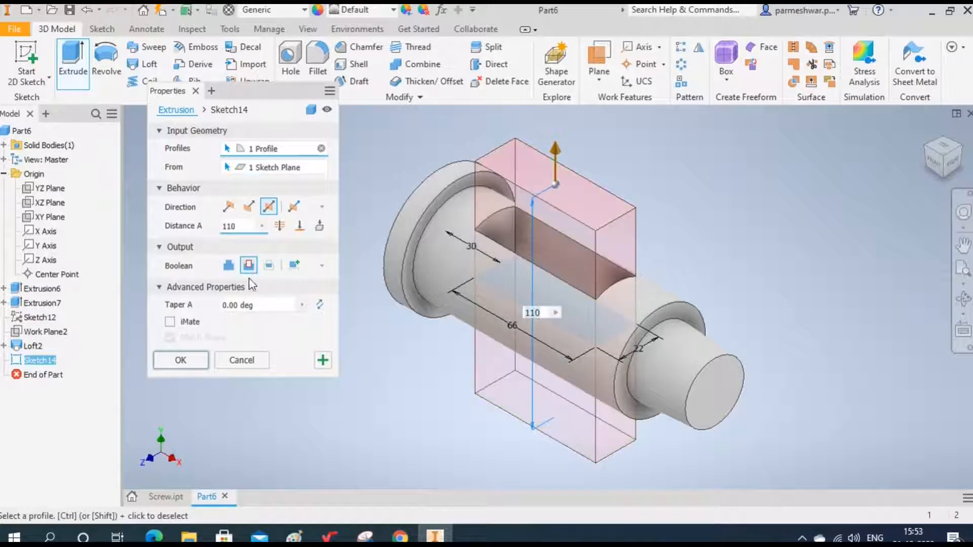
{"action": "left_click", "coordinate": [180, 361]}
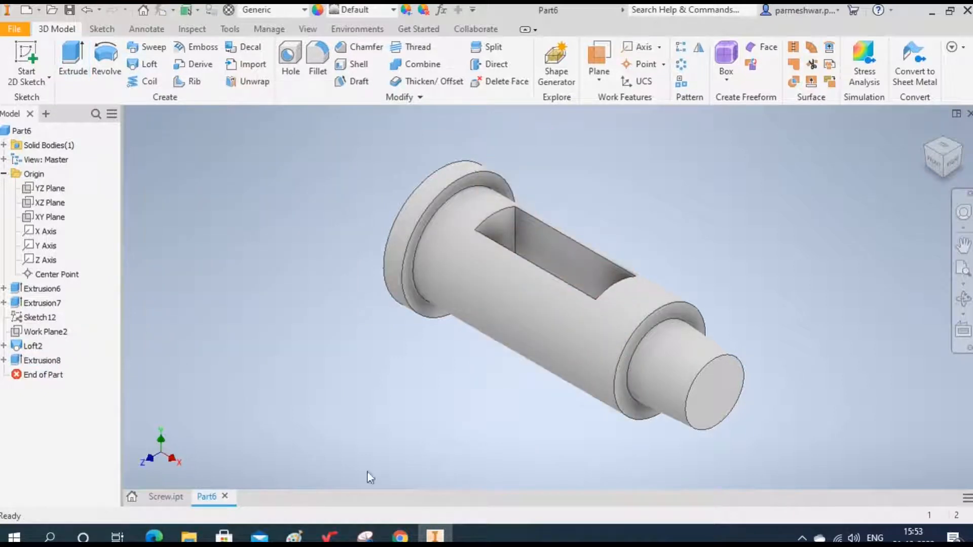
- Check the post's threaded hole in the PDF, return to Inventor, and place a tapped hole centred on the tapered end face
{"action": "left_click", "coordinate": [153, 536]}
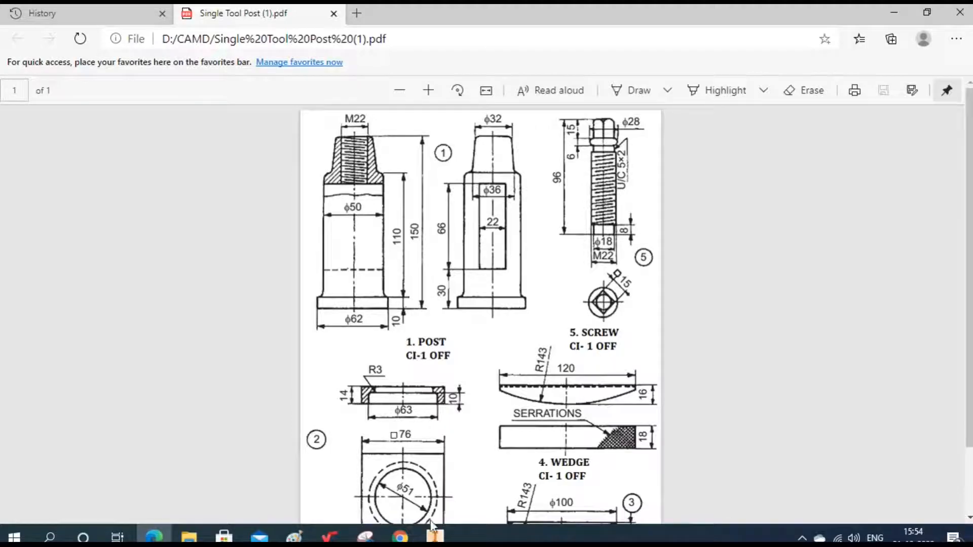
{"action": "left_click", "coordinate": [434, 536]}
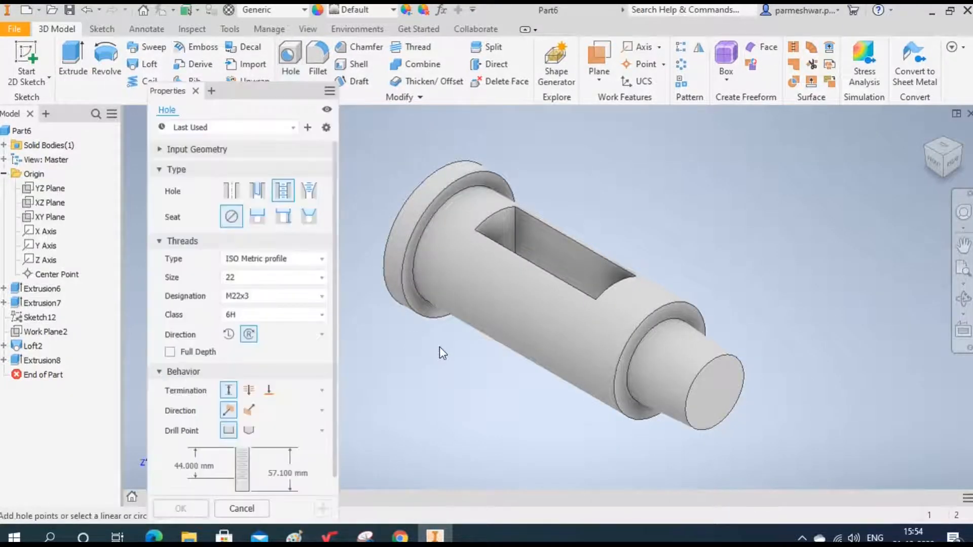
{"action": "left_click", "coordinate": [715, 394]}
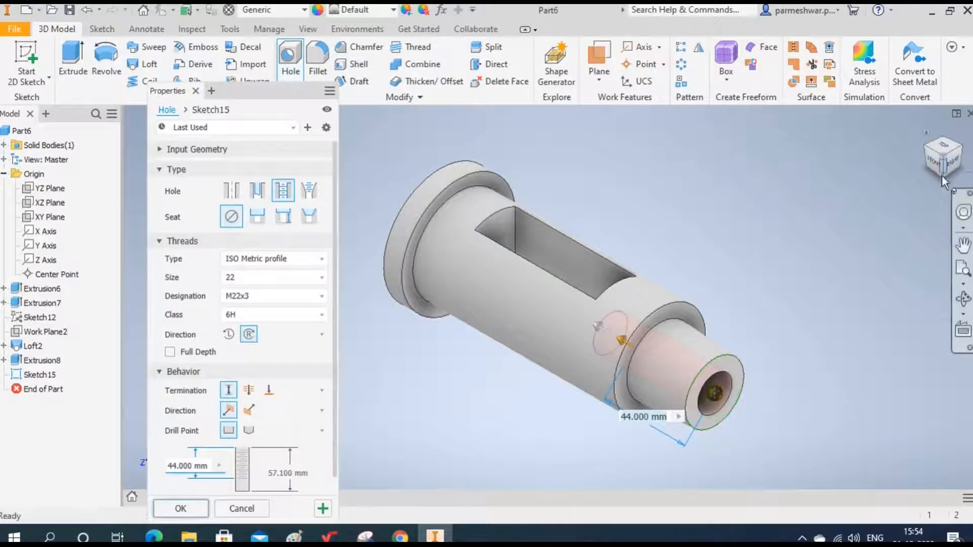
{"action": "left_click", "coordinate": [954, 168]}
{"action": "scroll", "coordinate": [591, 299], "scroll_direction": "up", "scroll_amount": 5}
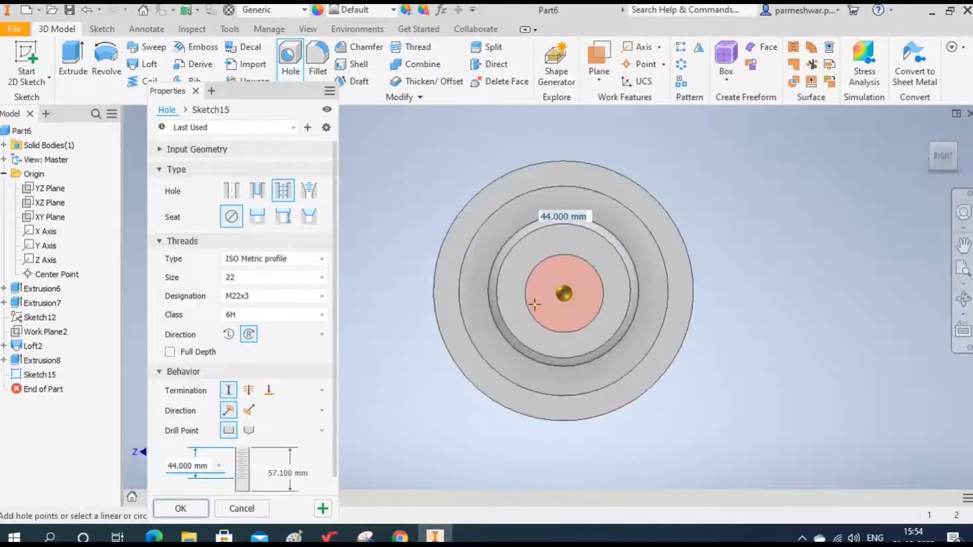
{"action": "scroll", "coordinate": [591, 297], "scroll_direction": "up", "scroll_amount": 6}
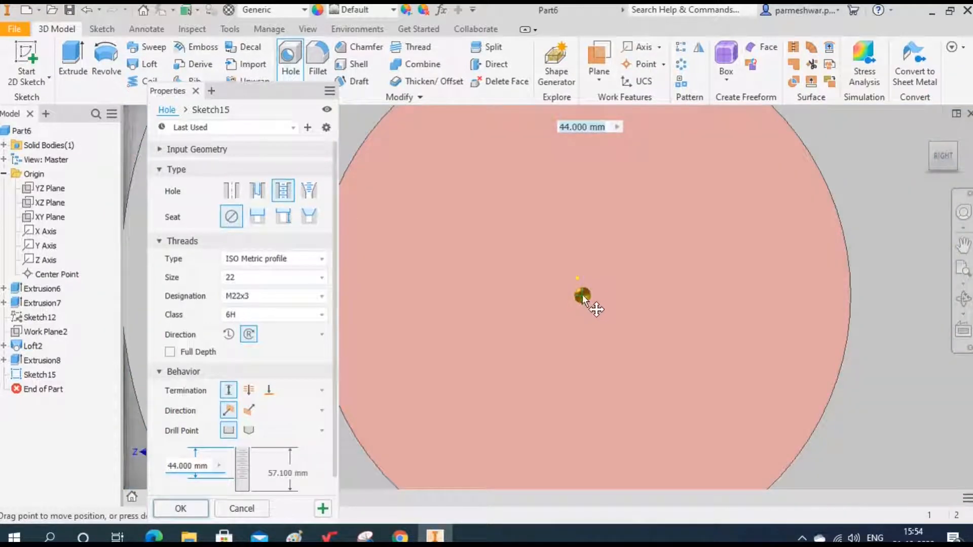
{"action": "left_click_drag", "start_coordinate": [583, 299], "coordinate": [577, 277]}
{"action": "scroll", "coordinate": [662, 331], "scroll_direction": "down", "scroll_amount": 4}
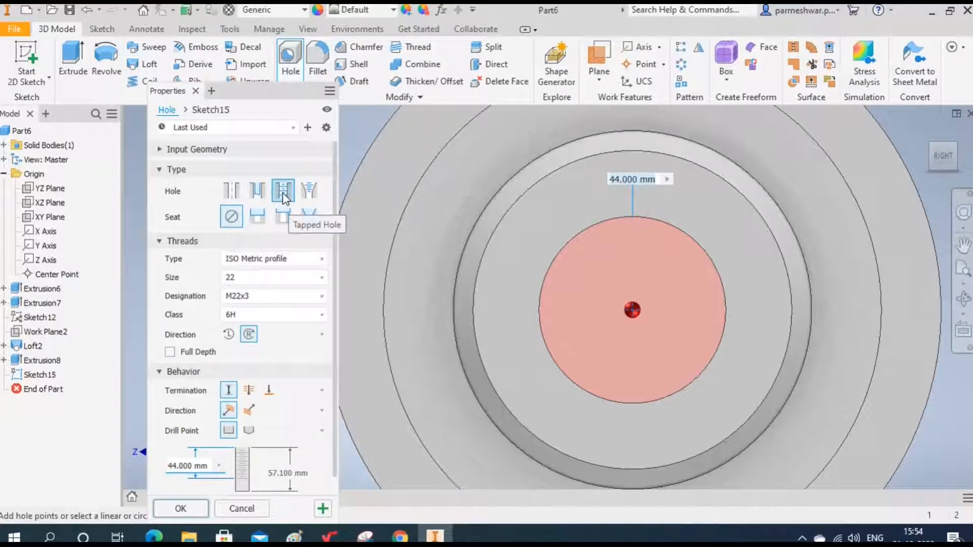
- Set the tapped hole's ISO Metric profile thread size to 22
{"action": "scroll", "coordinate": [253, 279], "scroll_direction": "down", "scroll_amount": 1}
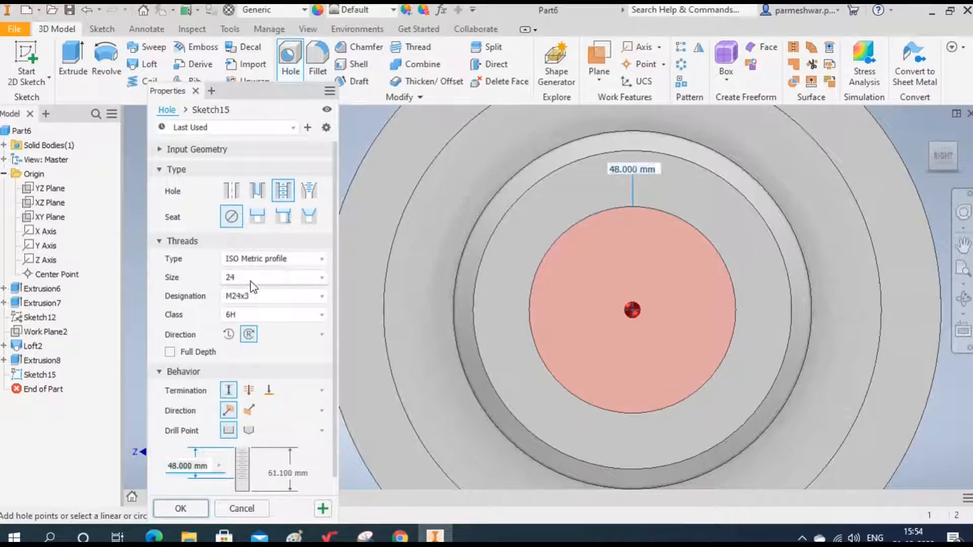
{"action": "left_click", "coordinate": [251, 282]}
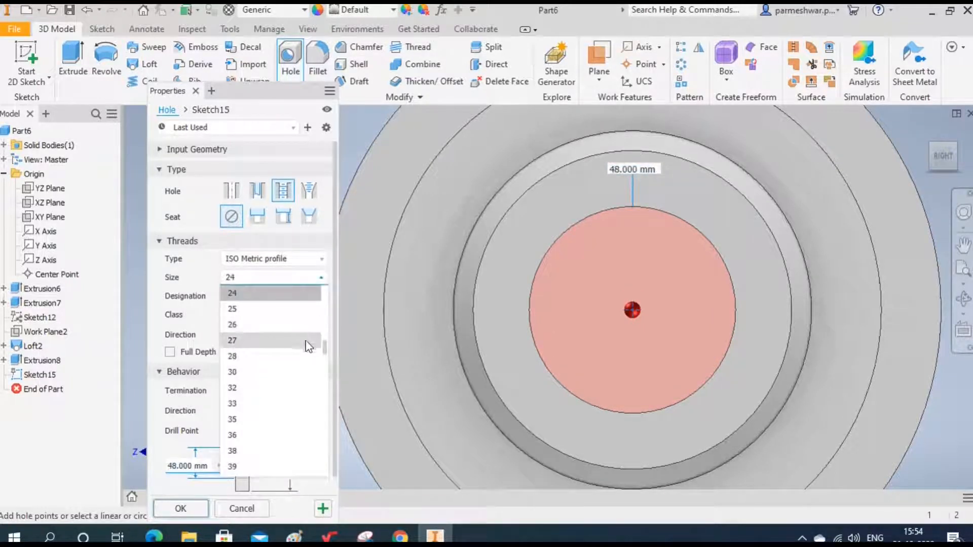
{"action": "left_click_drag", "start_coordinate": [324, 342], "coordinate": [324, 339]}
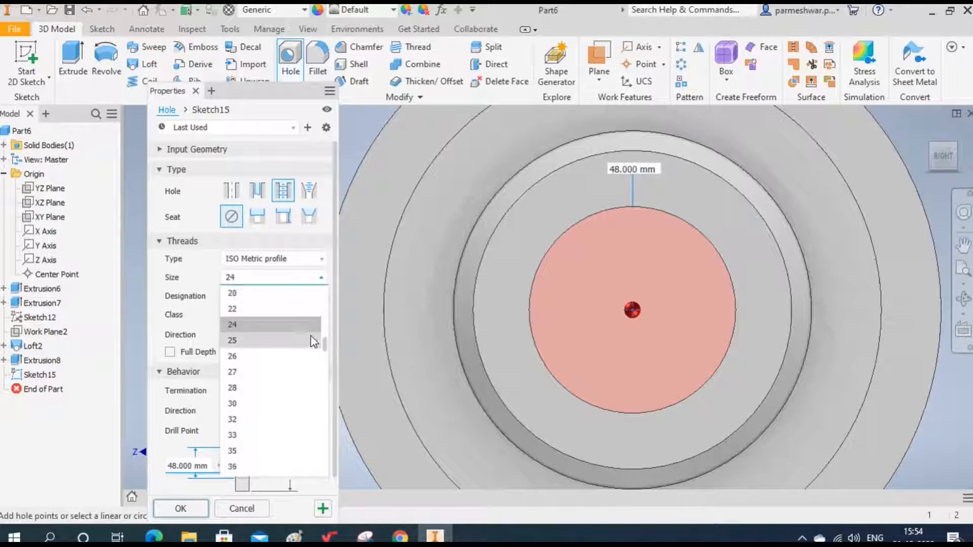
{"action": "left_click", "coordinate": [284, 308]}
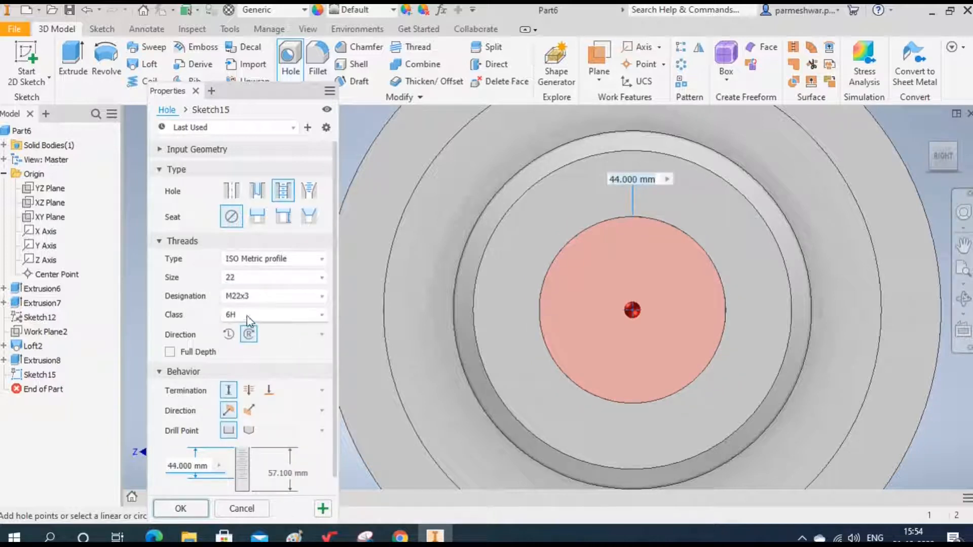
- Check the post's thread callout in the PDF, return to Inventor, set the designation to M22x1.5 and create the tapped hole
{"action": "left_click", "coordinate": [255, 298]}
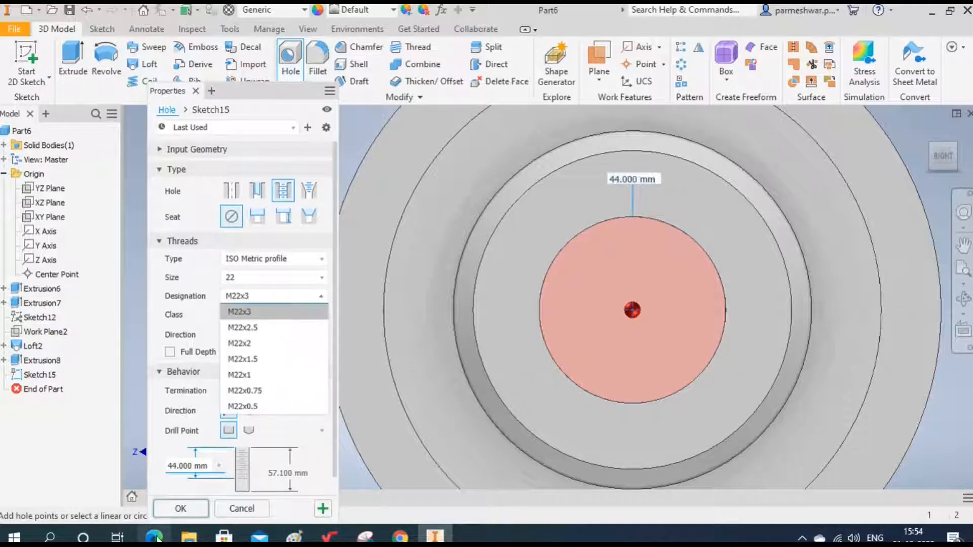
{"action": "left_click", "coordinate": [154, 536]}
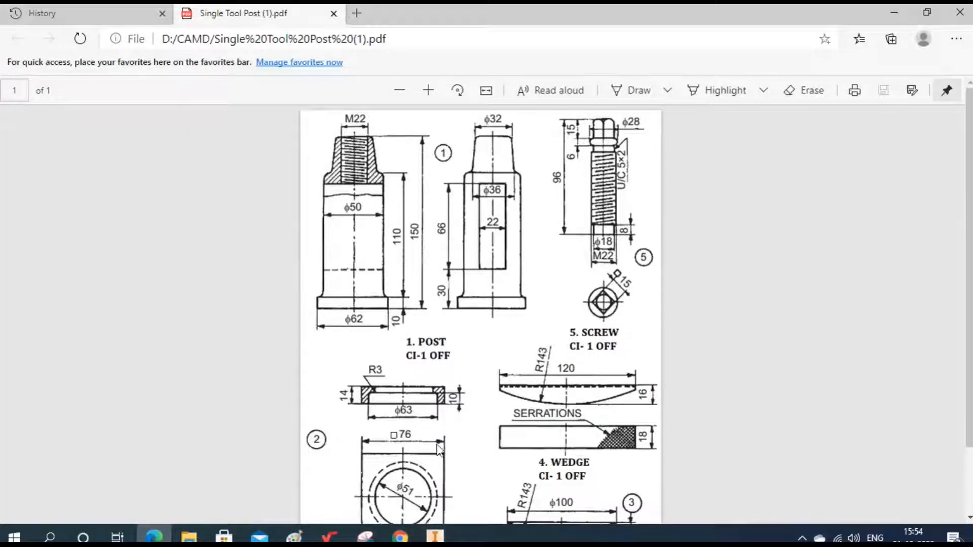
{"action": "left_click", "coordinate": [434, 536]}
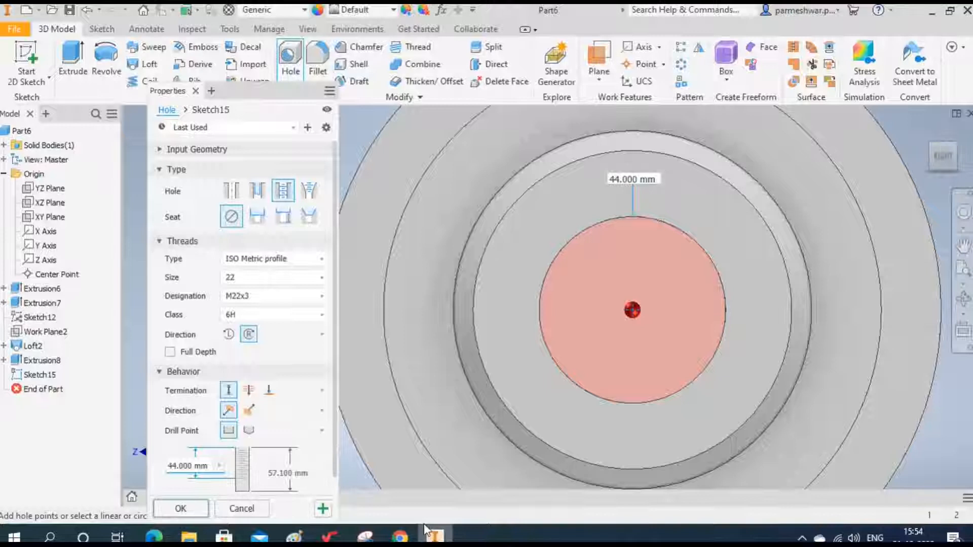
{"action": "left_click", "coordinate": [276, 297]}
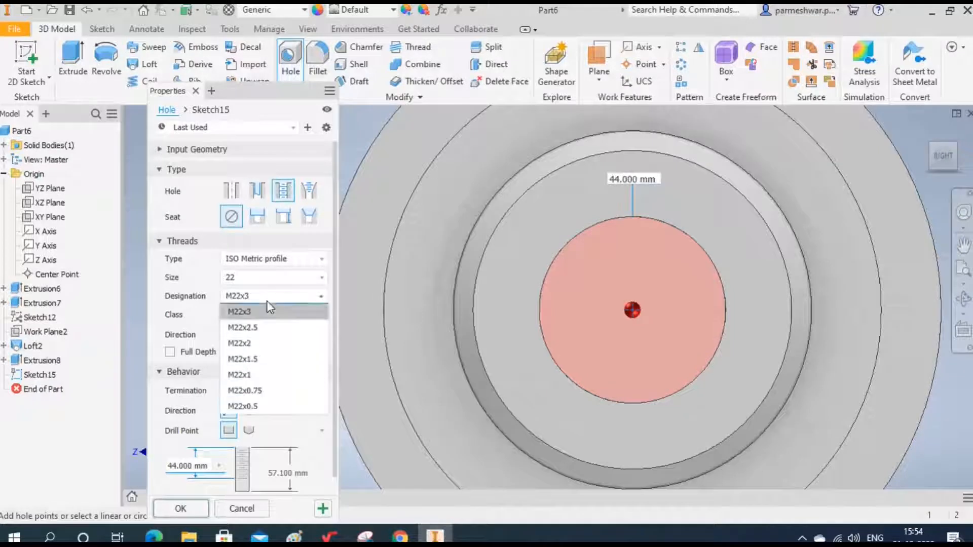
{"action": "left_click", "coordinate": [261, 359]}
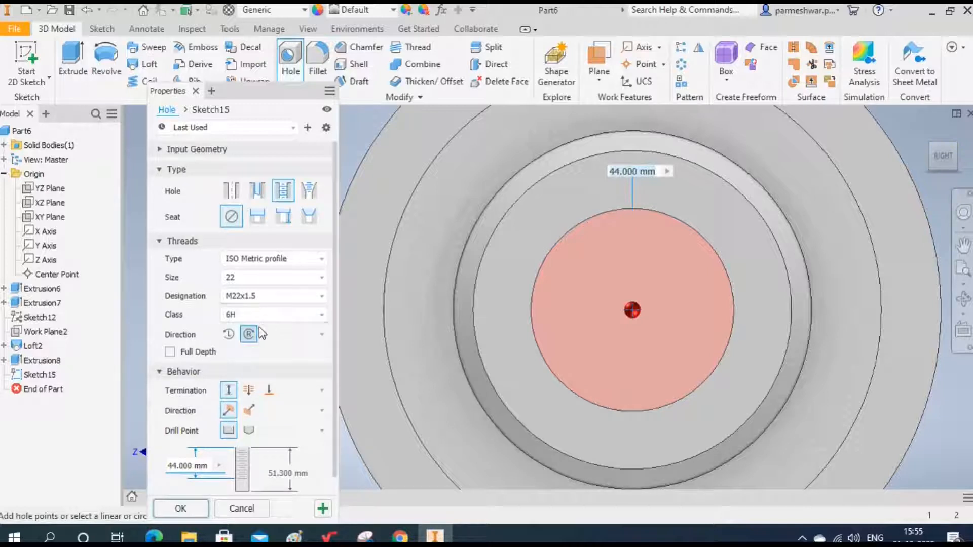
{"action": "scroll", "coordinate": [256, 360], "scroll_direction": "down", "scroll_amount": 1}
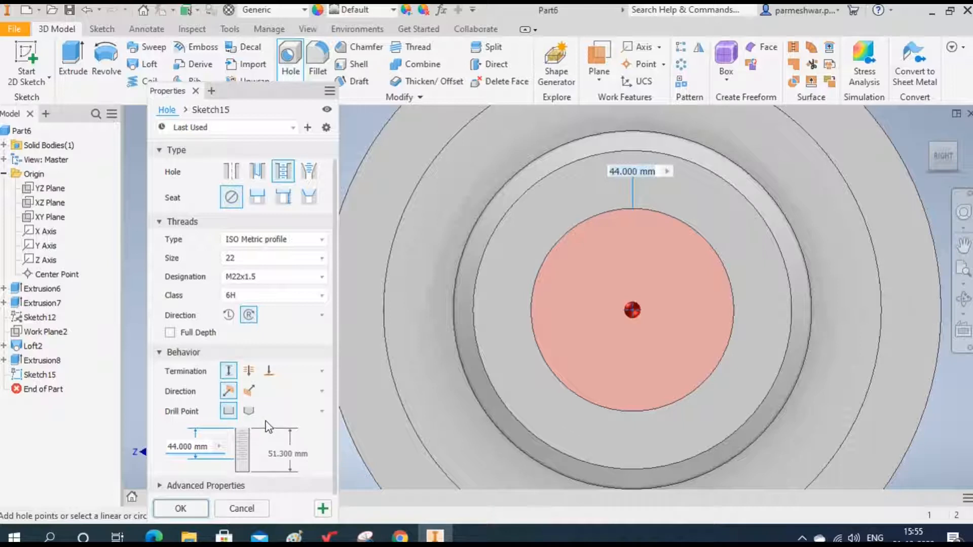
{"action": "left_click", "coordinate": [191, 510]}
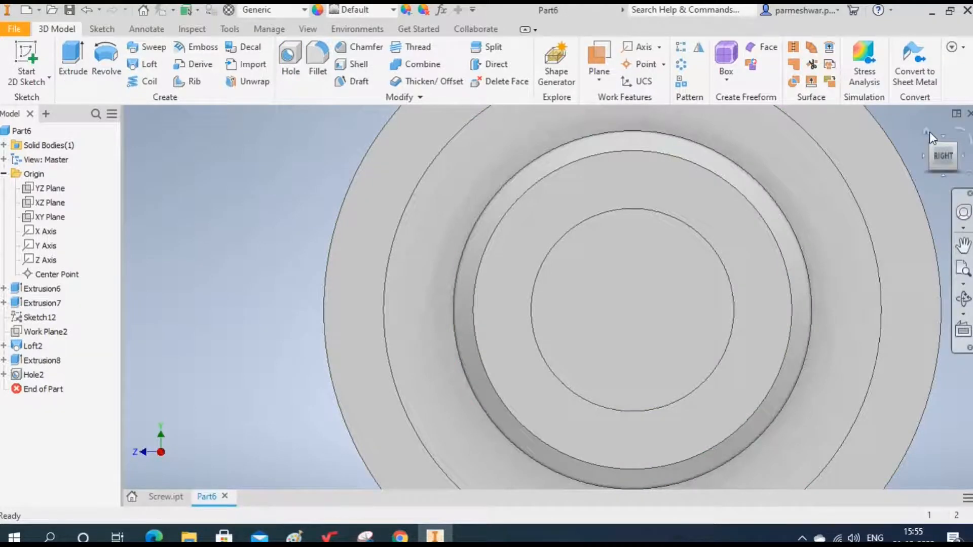
- Inspect the threaded end of the post and save the part as POST in the SINGLE TOOL POST ASSEMBLY folder
{"action": "left_click", "coordinate": [929, 132]}
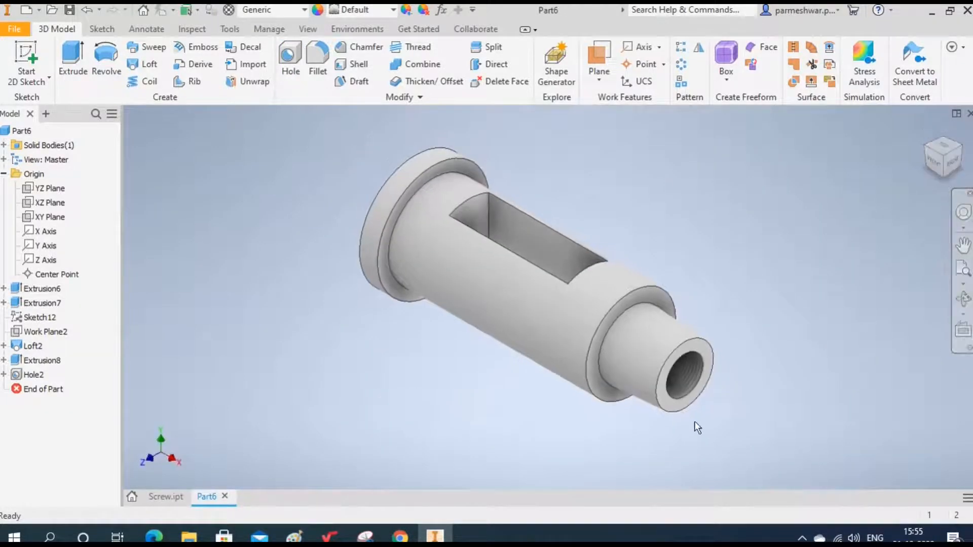
{"action": "scroll", "coordinate": [698, 388], "scroll_direction": "up", "scroll_amount": 3}
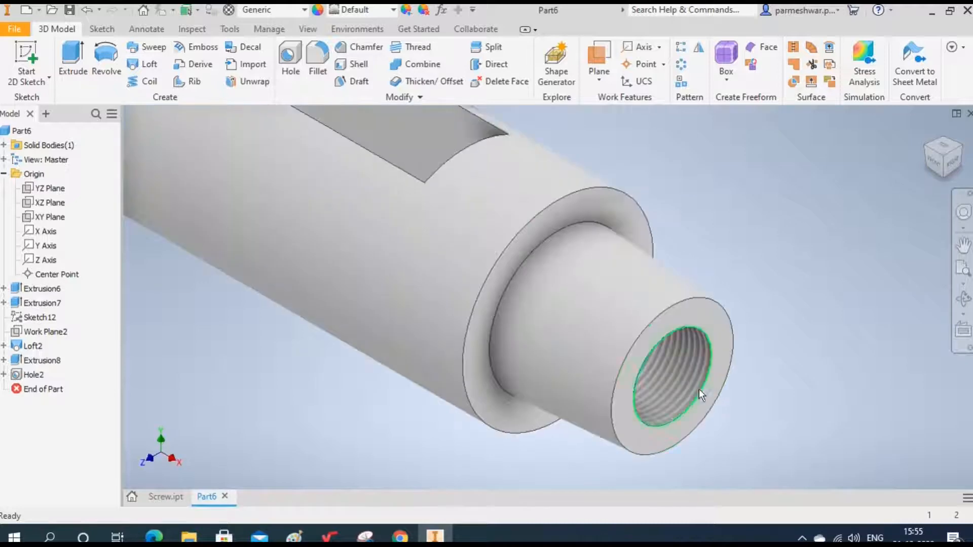
{"action": "scroll", "coordinate": [729, 239], "scroll_direction": "down", "scroll_amount": 3}
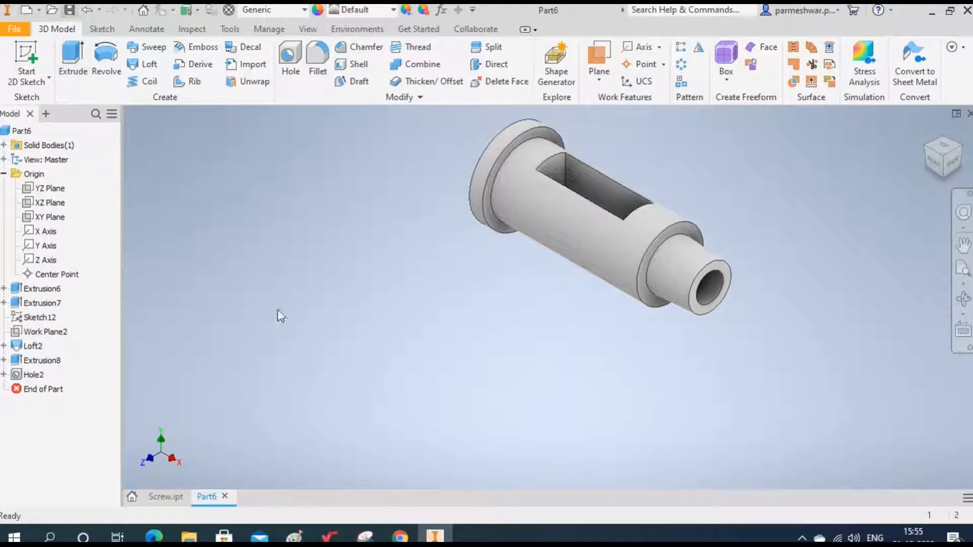
{"action": "type", "text": "POST"}
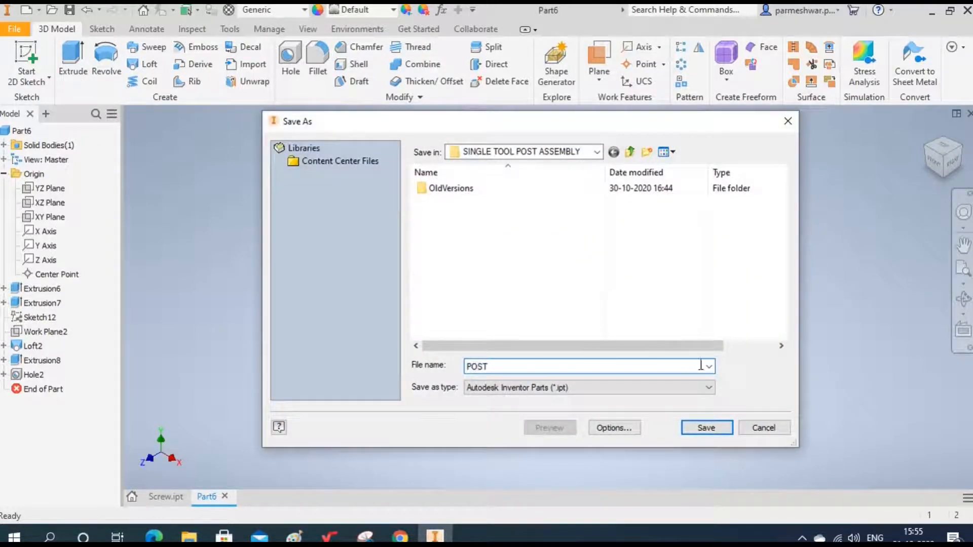
{"action": "left_click", "coordinate": [709, 427]}
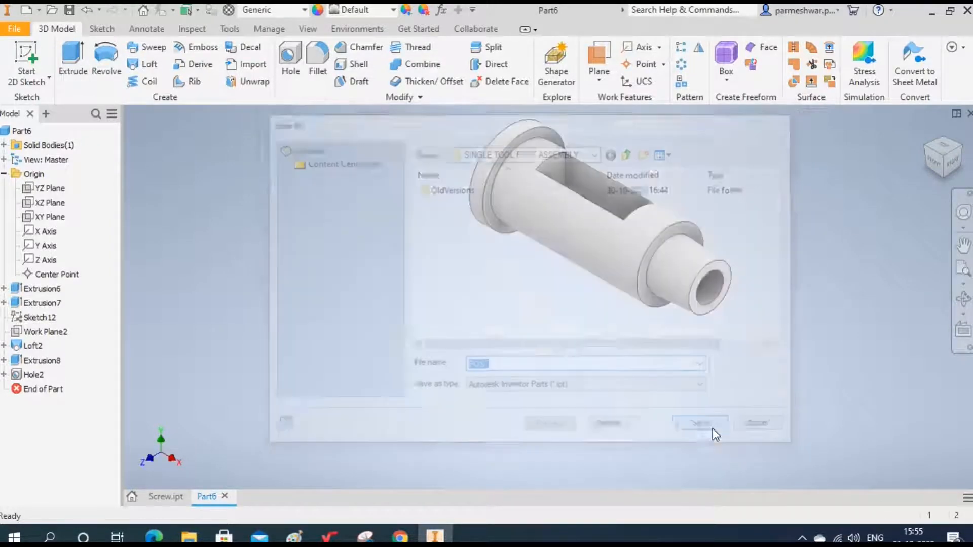
- Look up the block's dimensions in the PDF drawing, return to Inventor, and create a new Standard (mm).ipt part
{"action": "left_click", "coordinate": [154, 536]}
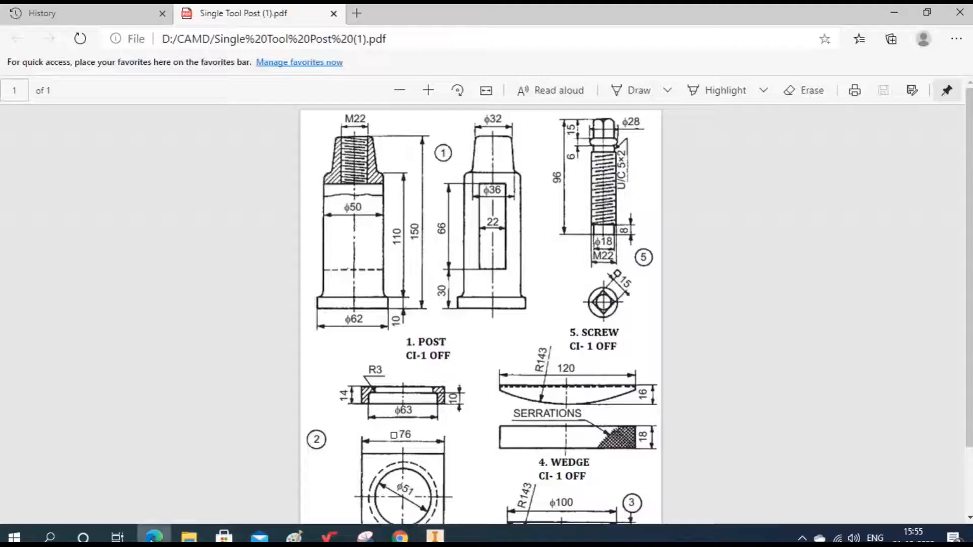
{"action": "scroll", "coordinate": [426, 441], "scroll_direction": "down", "scroll_amount": 3}
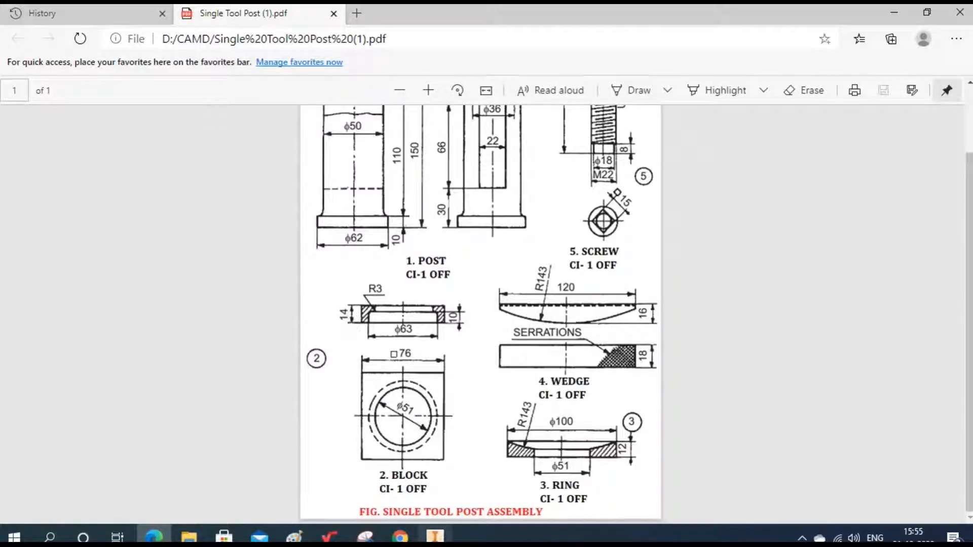
{"action": "left_click", "coordinate": [435, 536]}
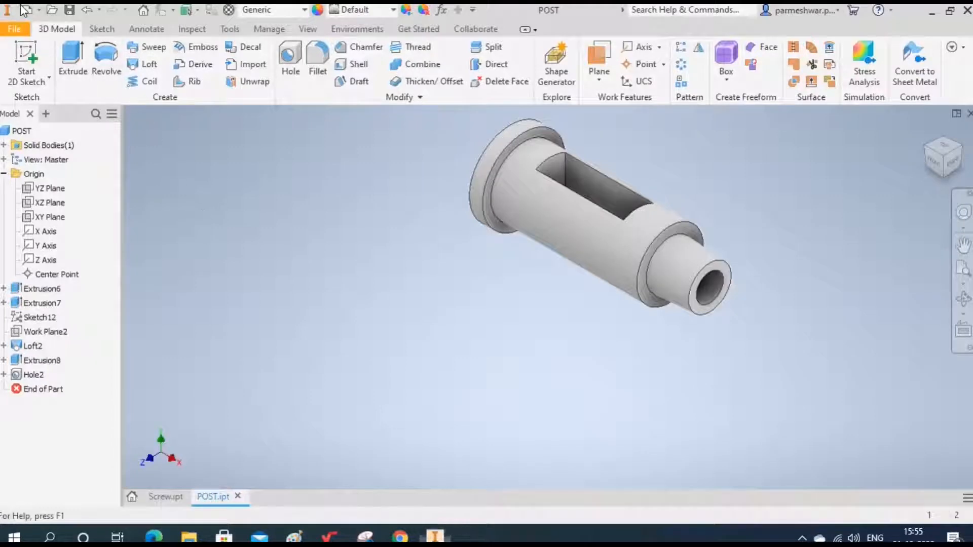
{"action": "left_click", "coordinate": [28, 11]}
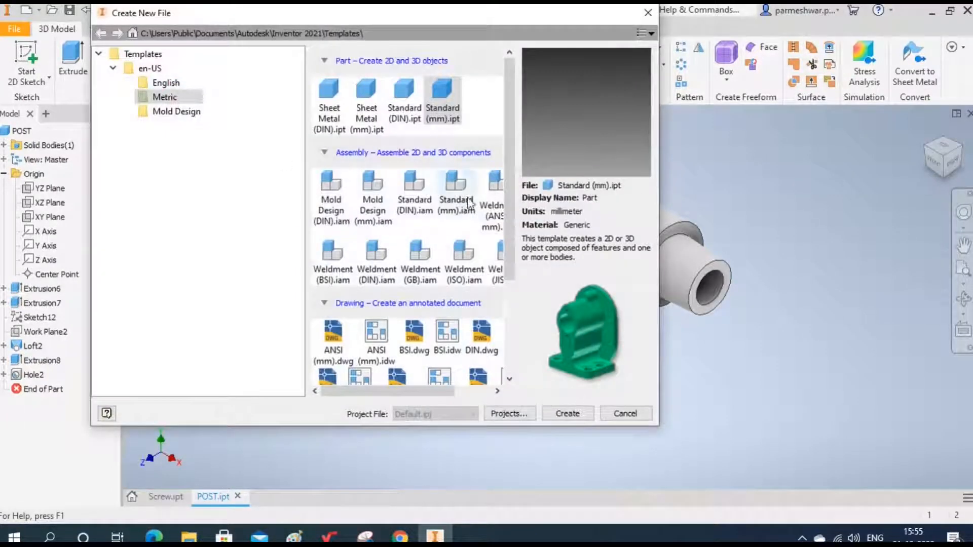
{"action": "left_click", "coordinate": [567, 413]}
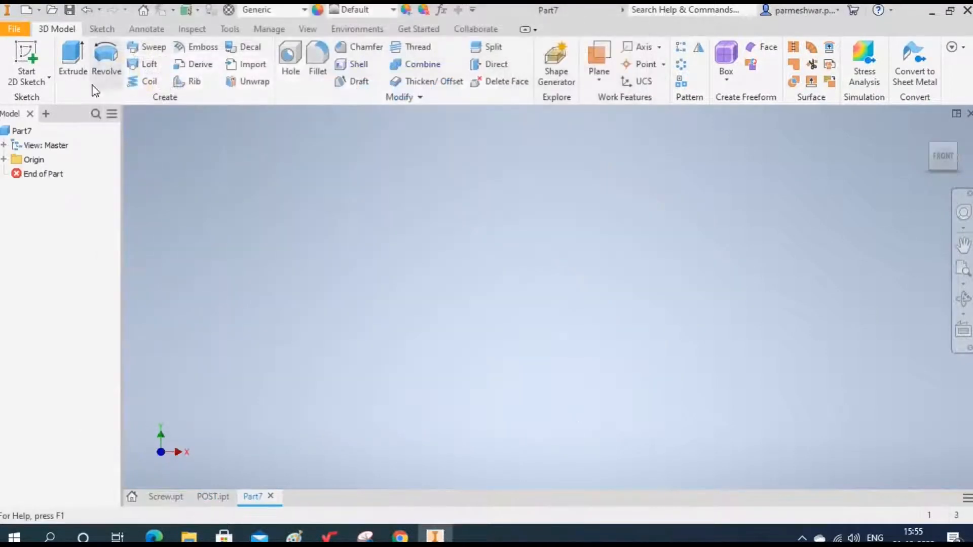
- Sketch a 76 by 76 mm centre-point rectangle at the origin on the YZ plane and finish the sketch
{"action": "left_click", "coordinate": [27, 58]}
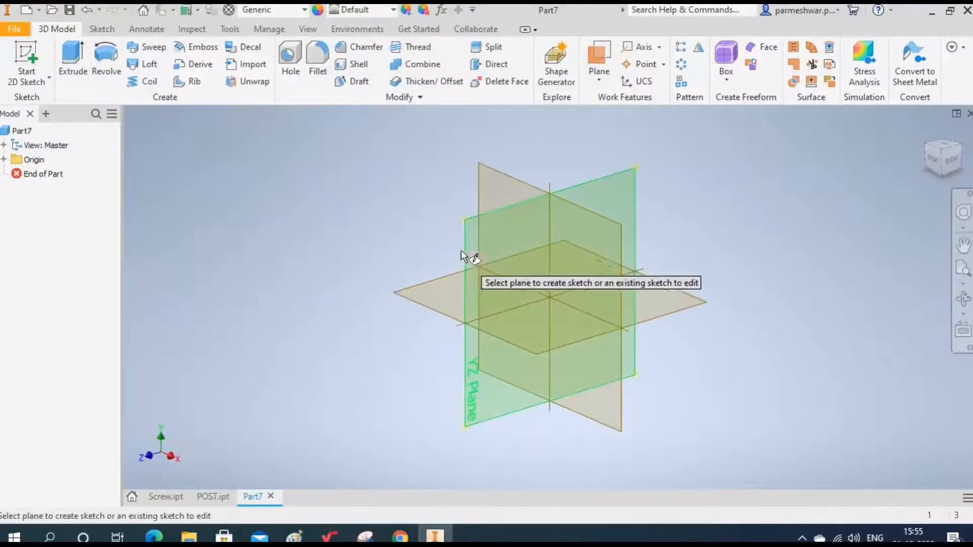
{"action": "left_click", "coordinate": [465, 251]}
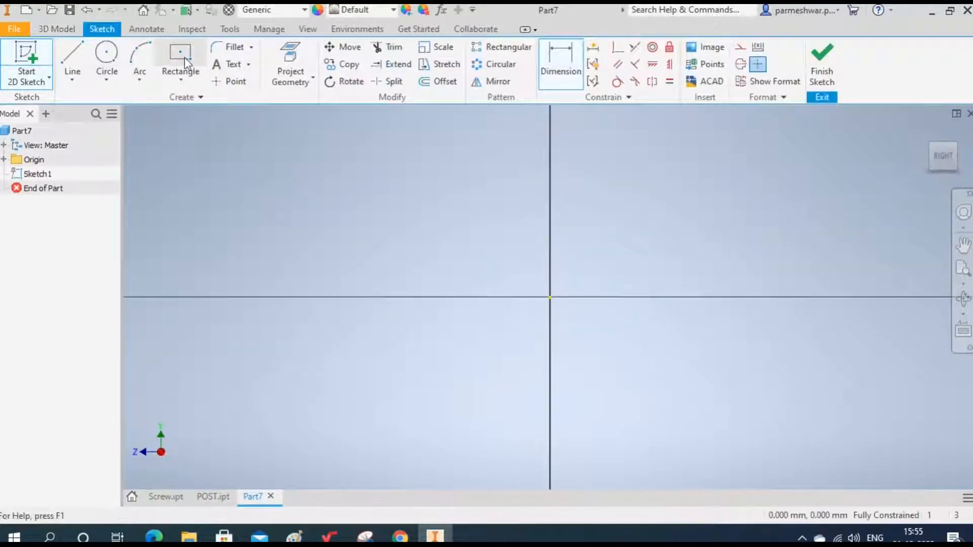
{"action": "left_click", "coordinate": [550, 297]}
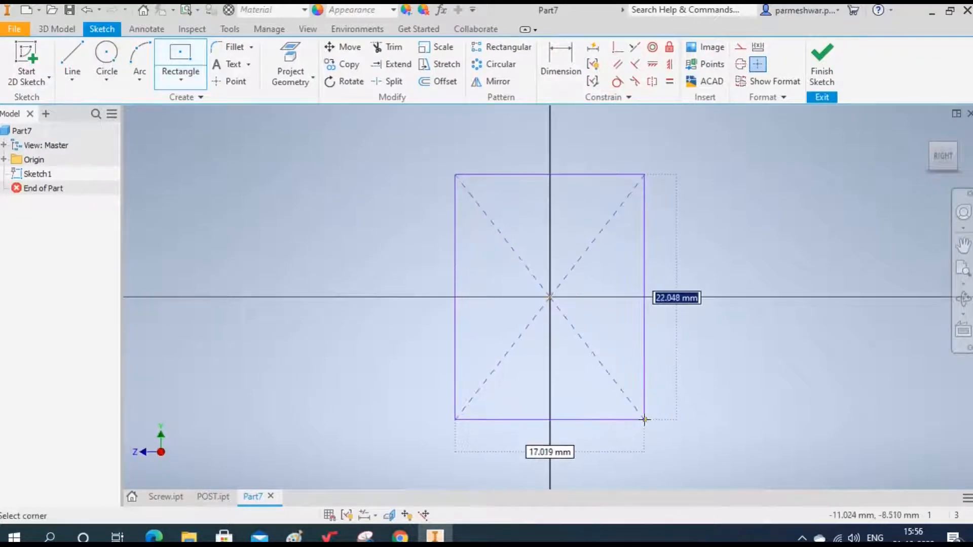
{"action": "type", "text": "76"}
{"action": "key", "text": "Tab"}
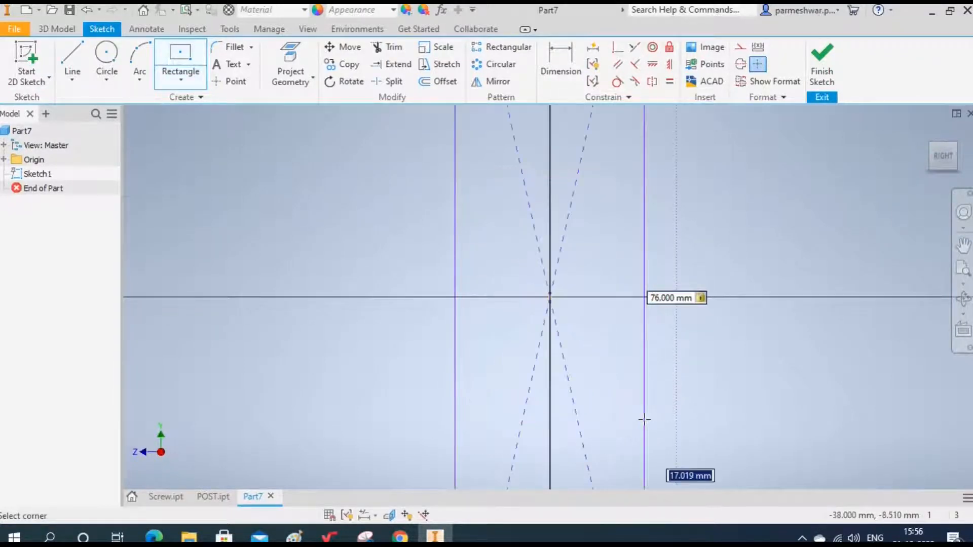
{"action": "type", "text": "76"}
{"action": "key", "text": "Return"}
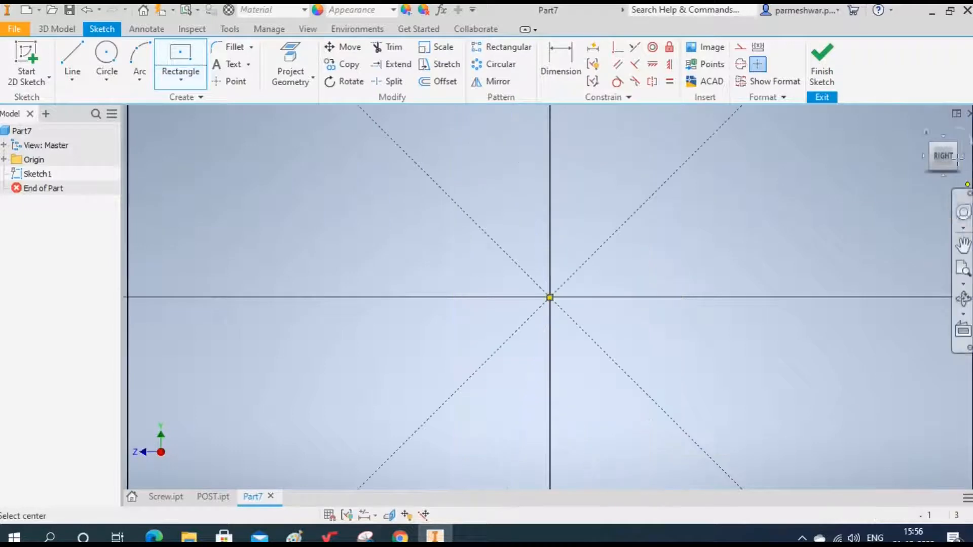
{"action": "left_click", "coordinate": [832, 49]}
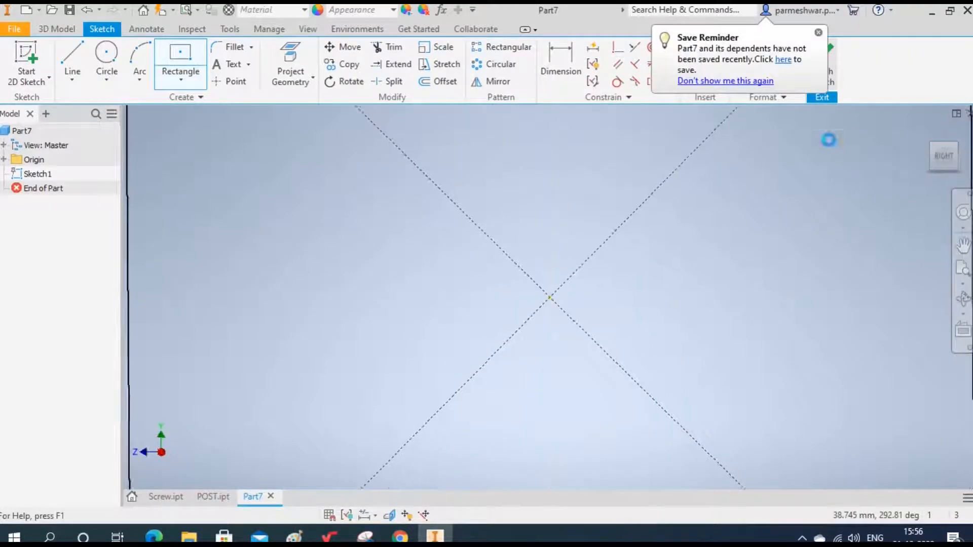
- Extrude the square profile 14 mm in the default direction to form the block's body
{"action": "type", "text": "e"}
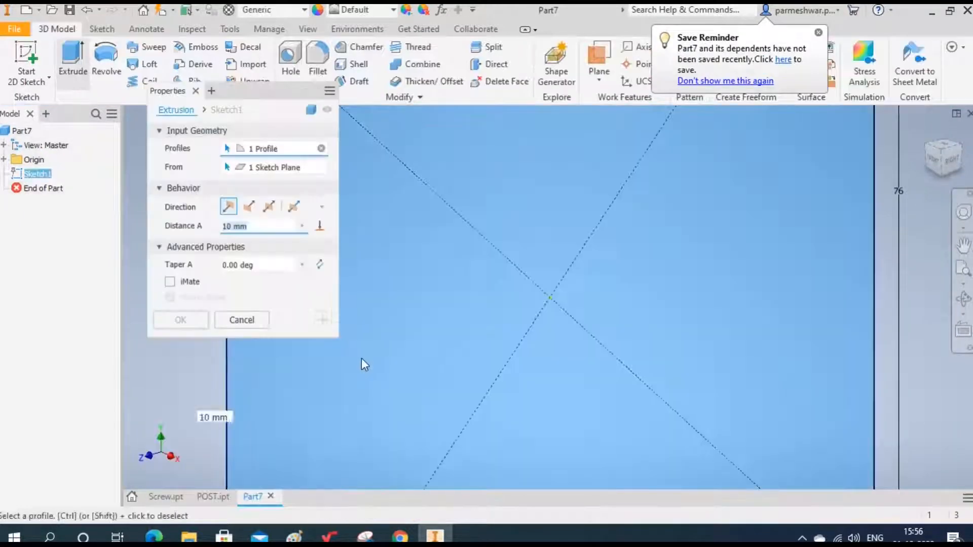
{"action": "type", "text": "14"}
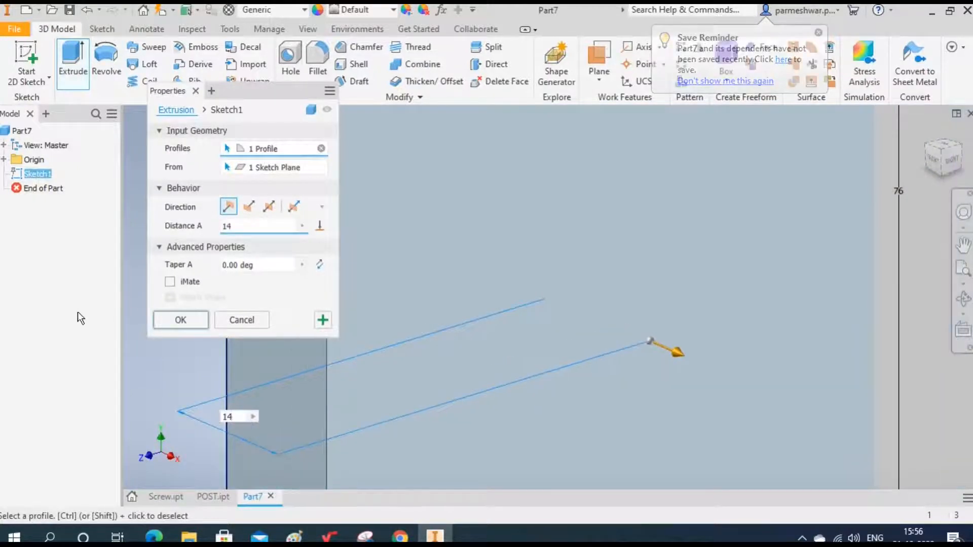
{"action": "left_click", "coordinate": [184, 324]}
{"action": "left_click", "coordinate": [942, 155]}
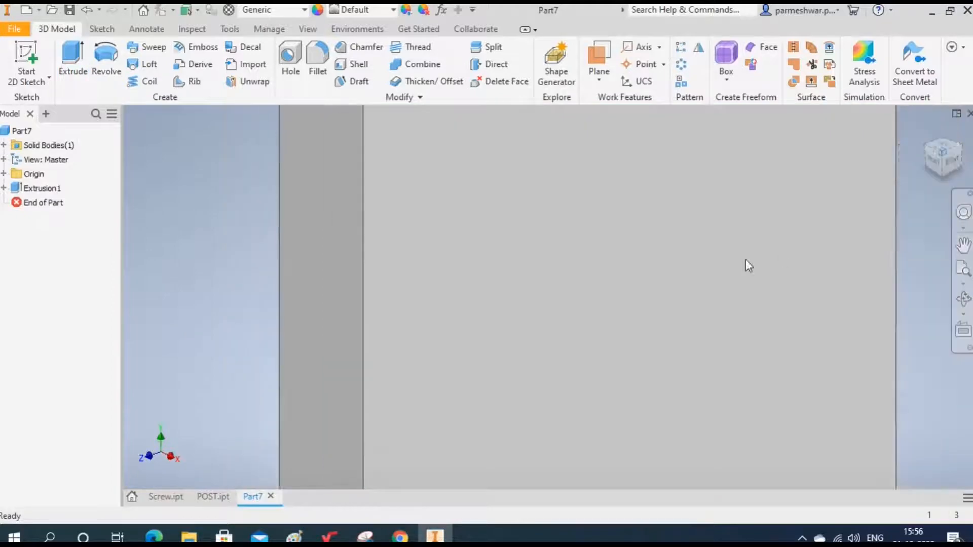
- Check the block's recess in the PDF drawing, return to Inventor, and sketch a 63 mm diameter circle centred on the block's large square face
{"action": "left_click", "coordinate": [154, 536]}
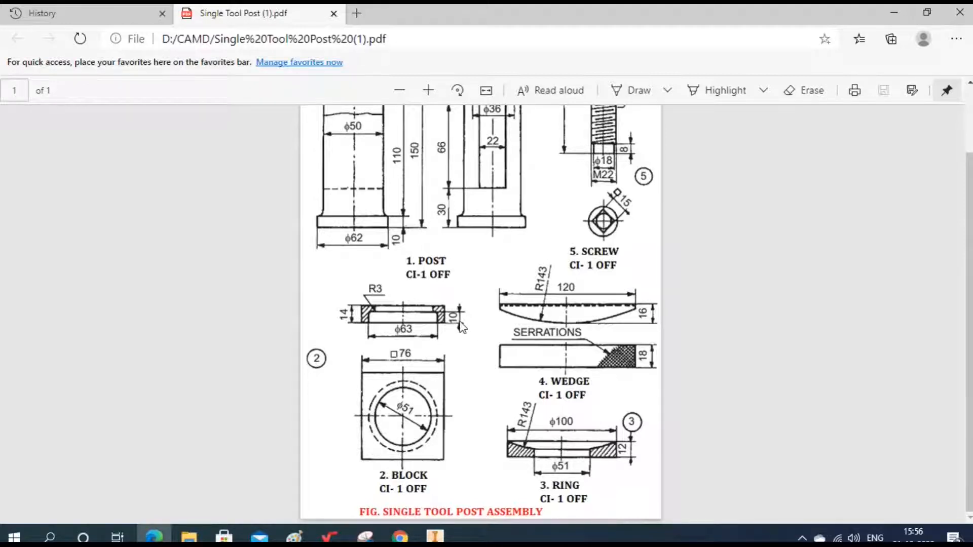
{"action": "left_click", "coordinate": [435, 536]}
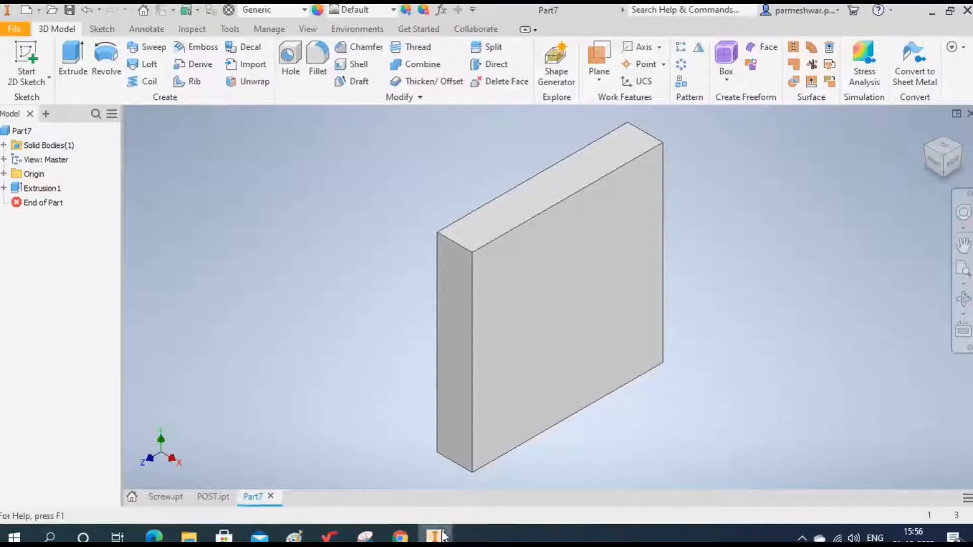
{"action": "left_click", "coordinate": [527, 278]}
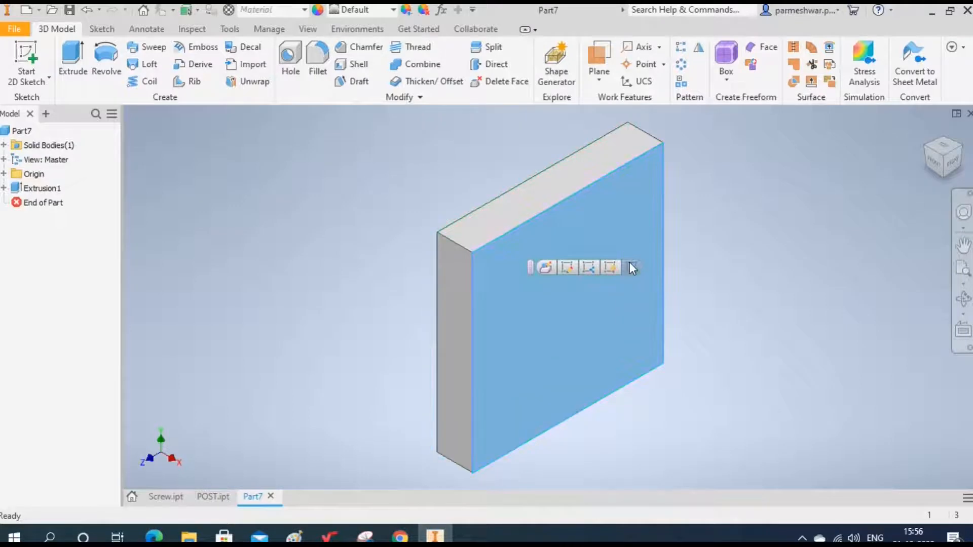
{"action": "key", "text": "s"}
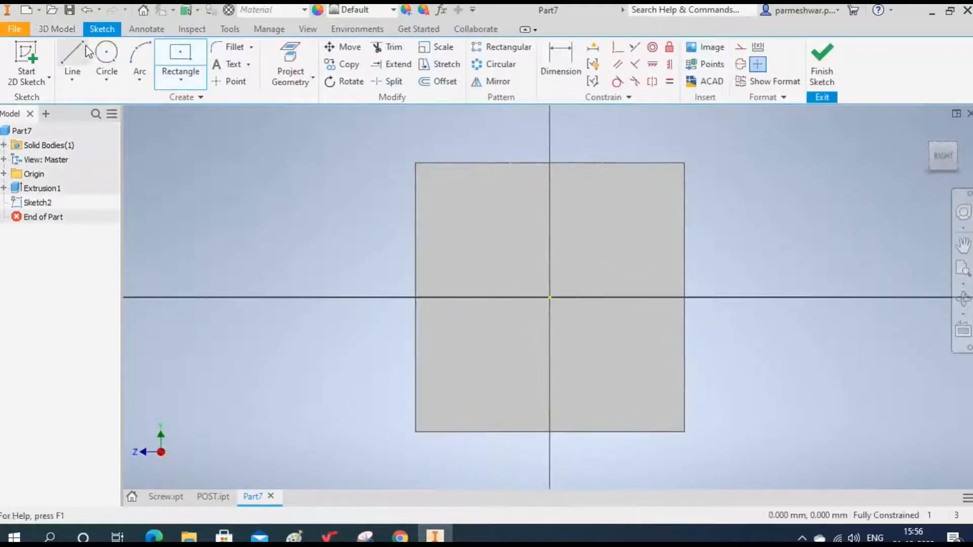
{"action": "left_click", "coordinate": [107, 50]}
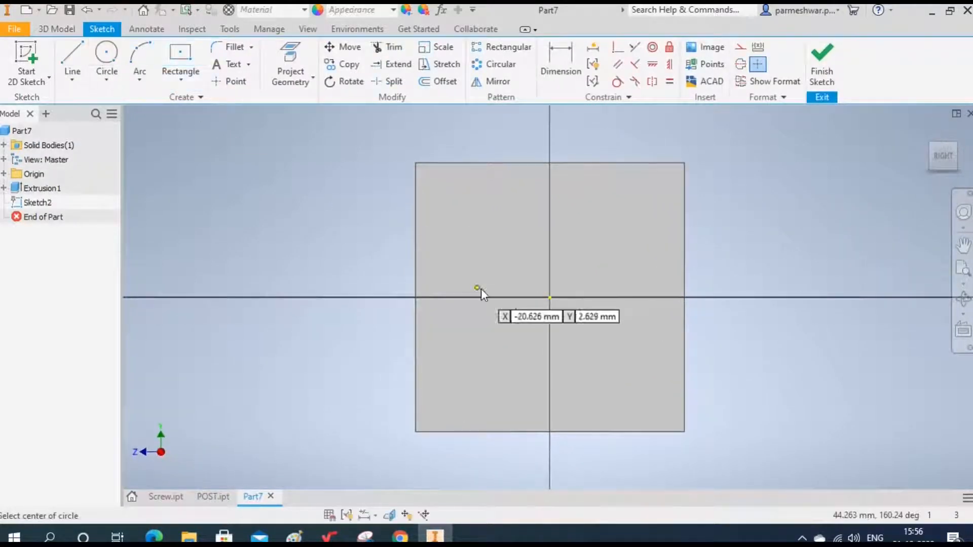
{"action": "left_click", "coordinate": [549, 297]}
{"action": "type", "text": "63"}
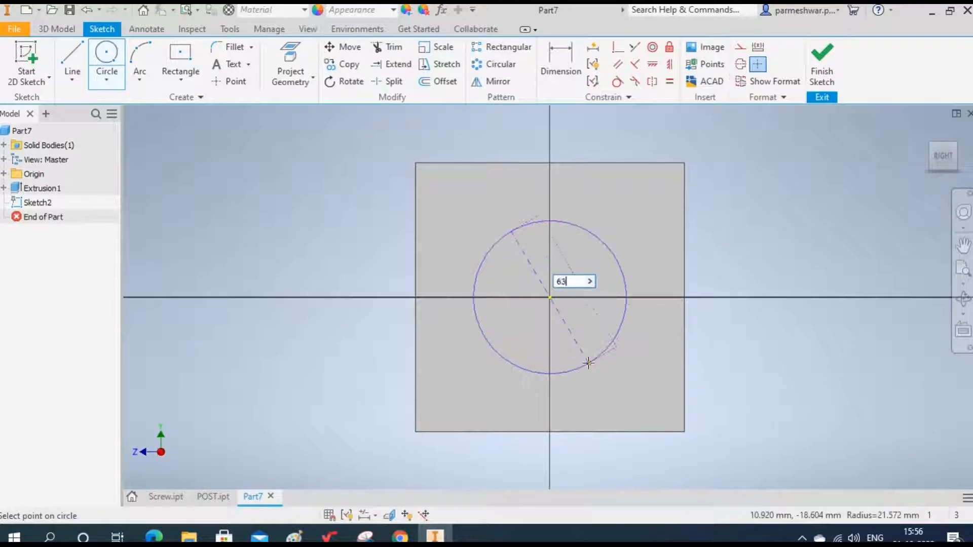
{"action": "key", "text": "Return"}
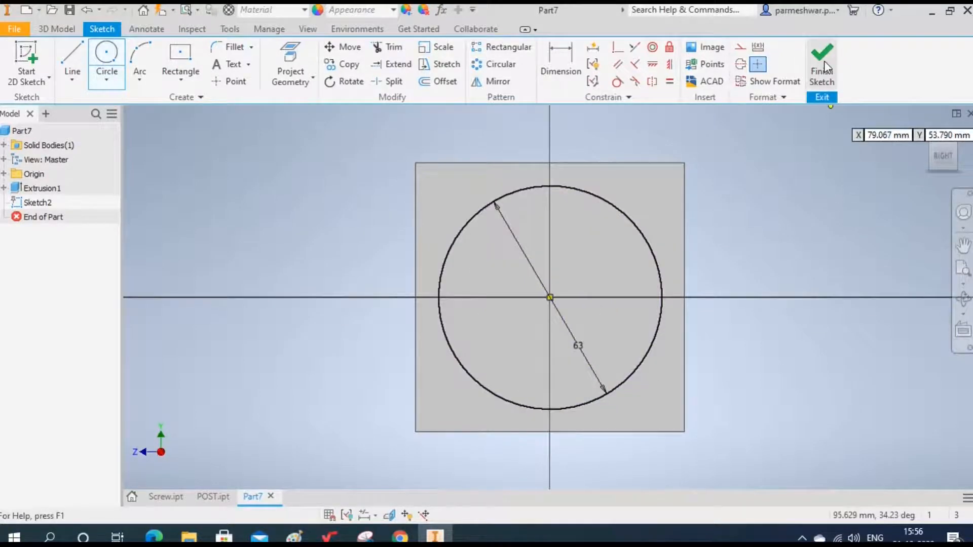
{"action": "left_click", "coordinate": [822, 65]}
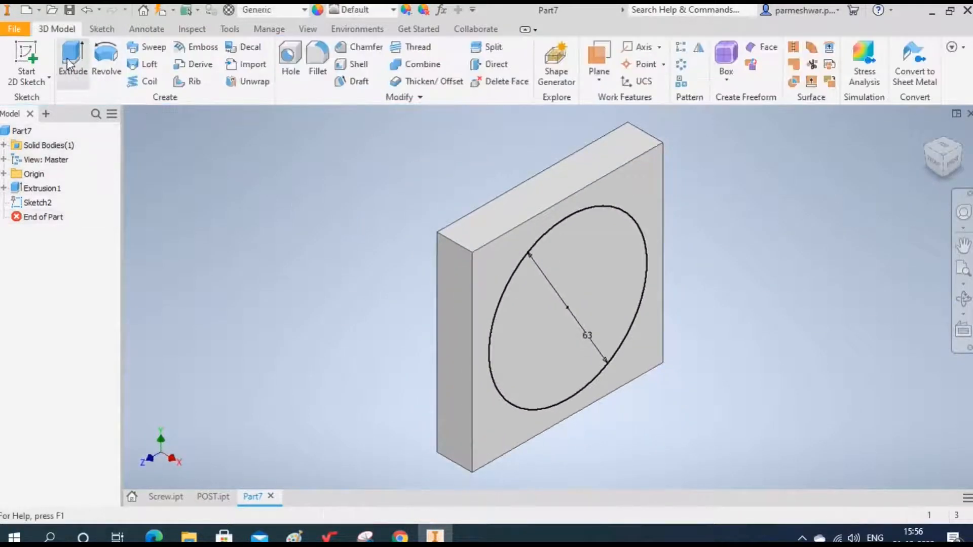
- Extrude the 63 mm circle as a cut 10 mm deep into the block
{"action": "left_click", "coordinate": [72, 63]}
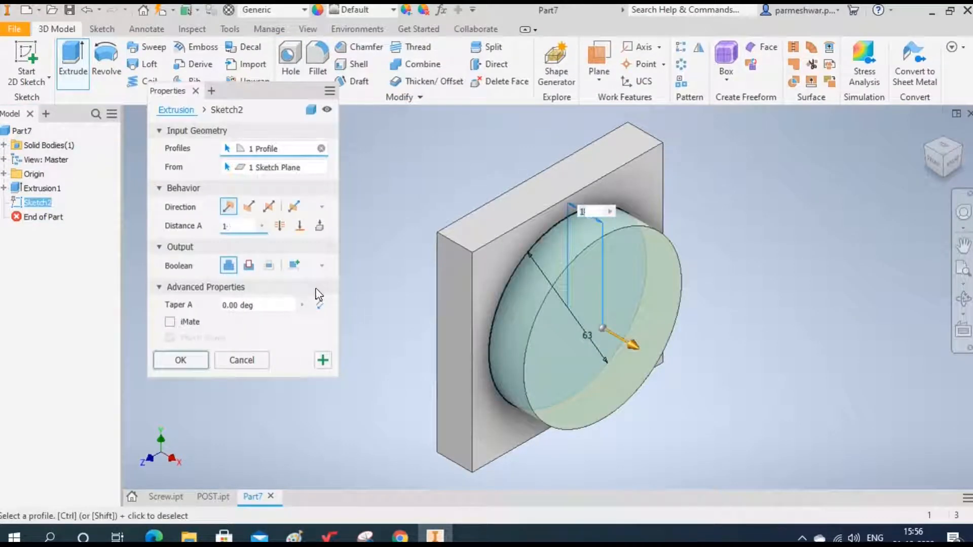
{"action": "left_click", "coordinate": [248, 265]}
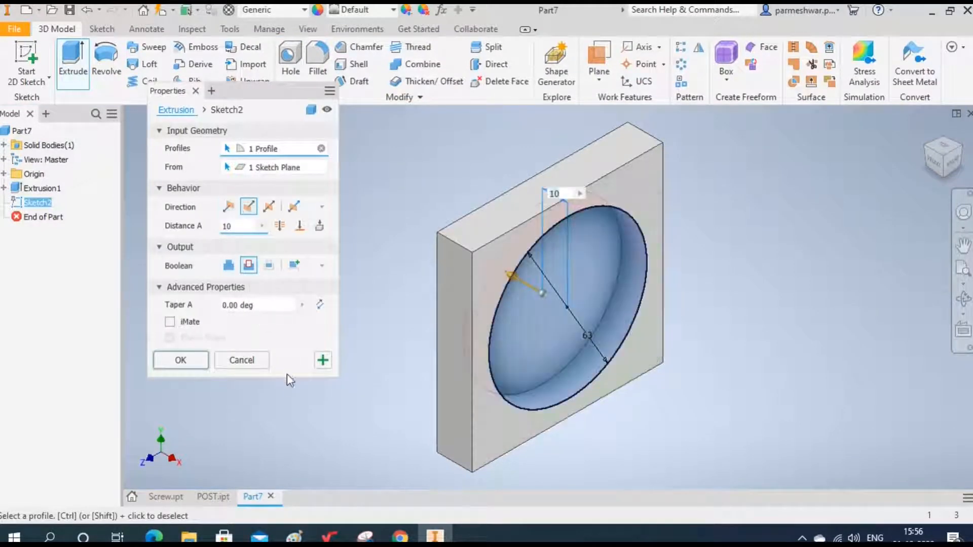
{"action": "left_click", "coordinate": [188, 364]}
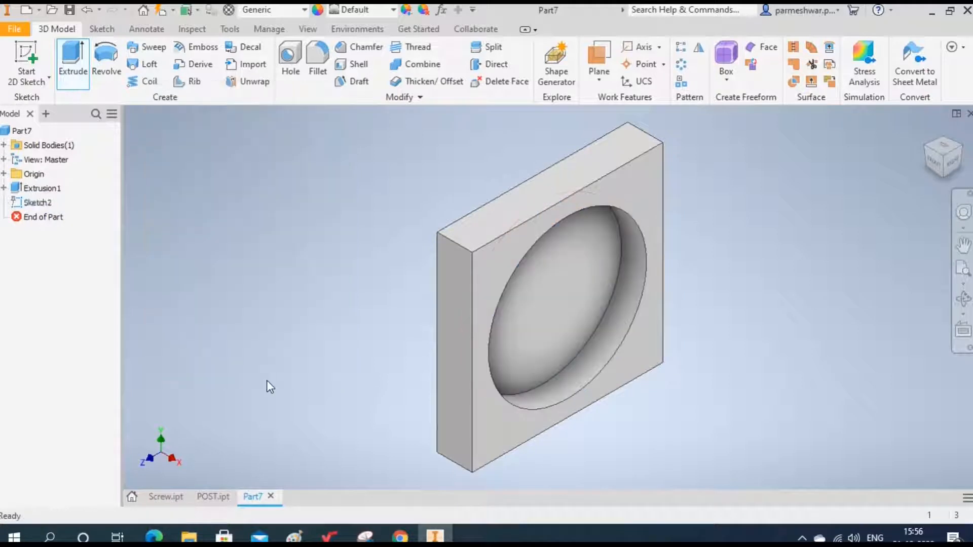
- Sketch a 51 mm diameter circle centred on the recess floor, checking the through-hole size in the PDF drawing
{"action": "left_click", "coordinate": [530, 325]}
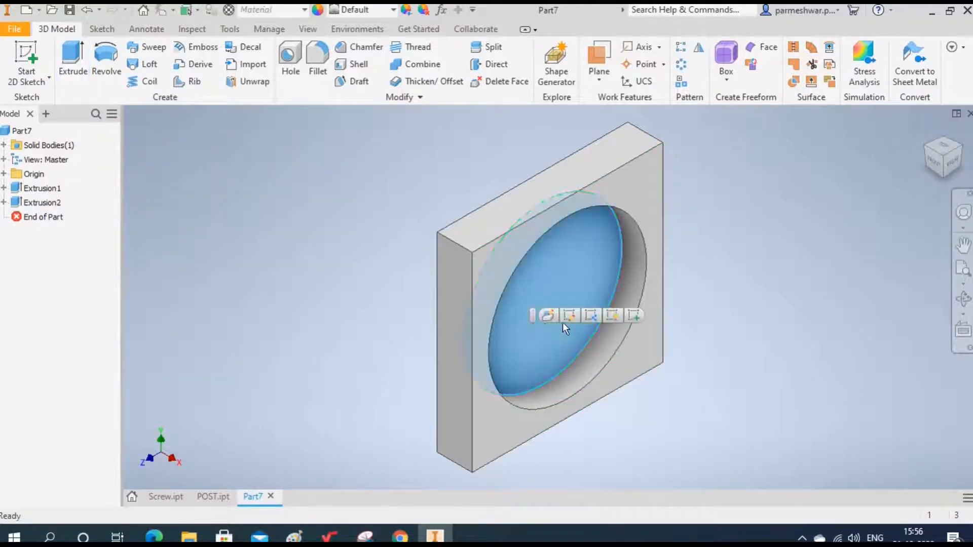
{"action": "left_click", "coordinate": [634, 316]}
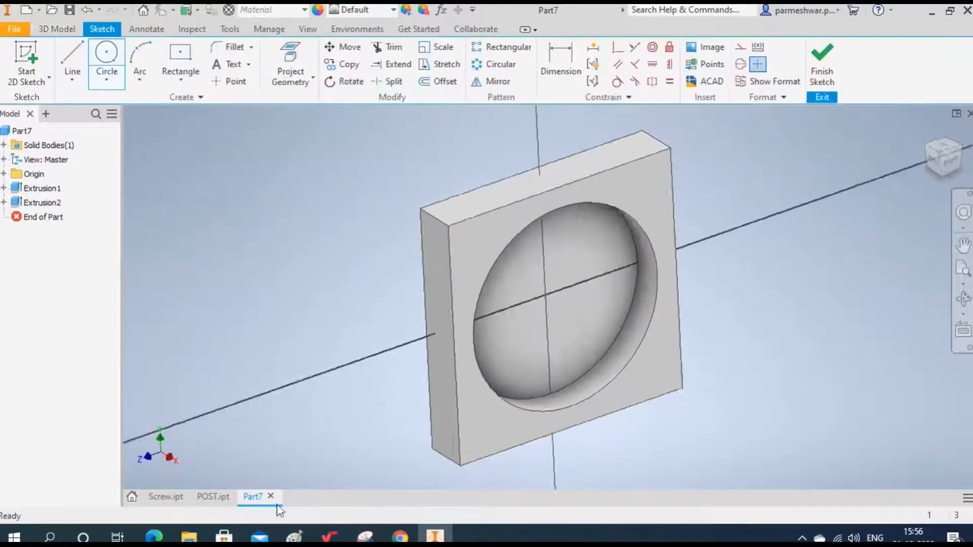
{"action": "left_click", "coordinate": [153, 537]}
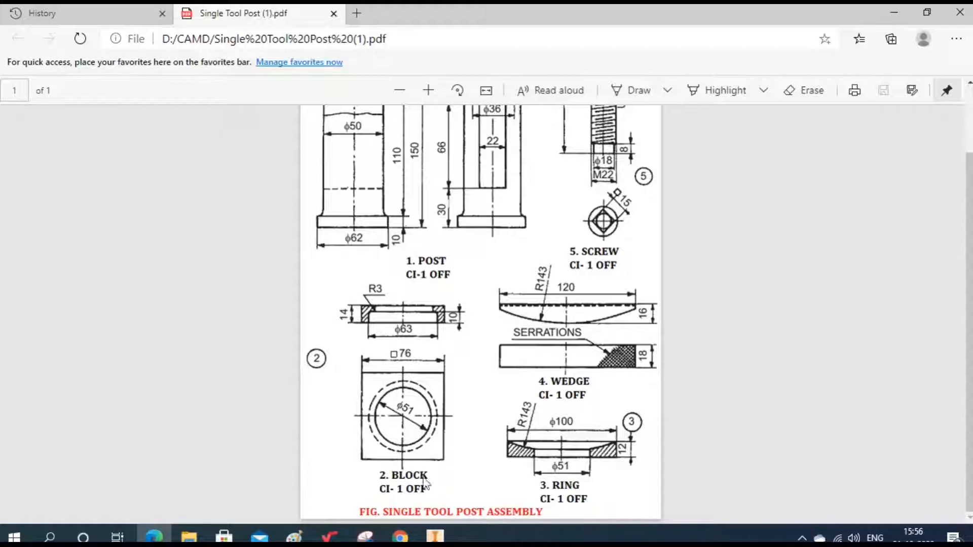
{"action": "left_click", "coordinate": [434, 535]}
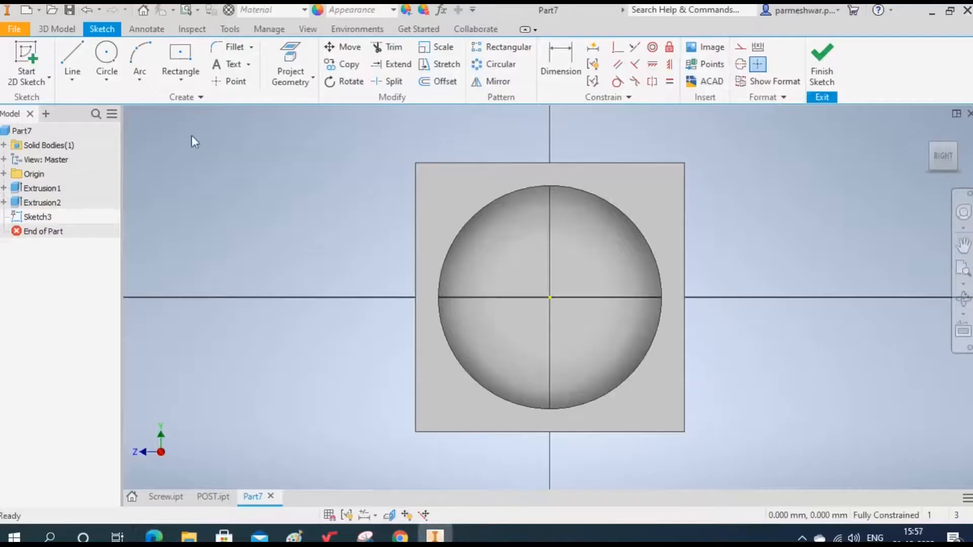
{"action": "left_click", "coordinate": [106, 59]}
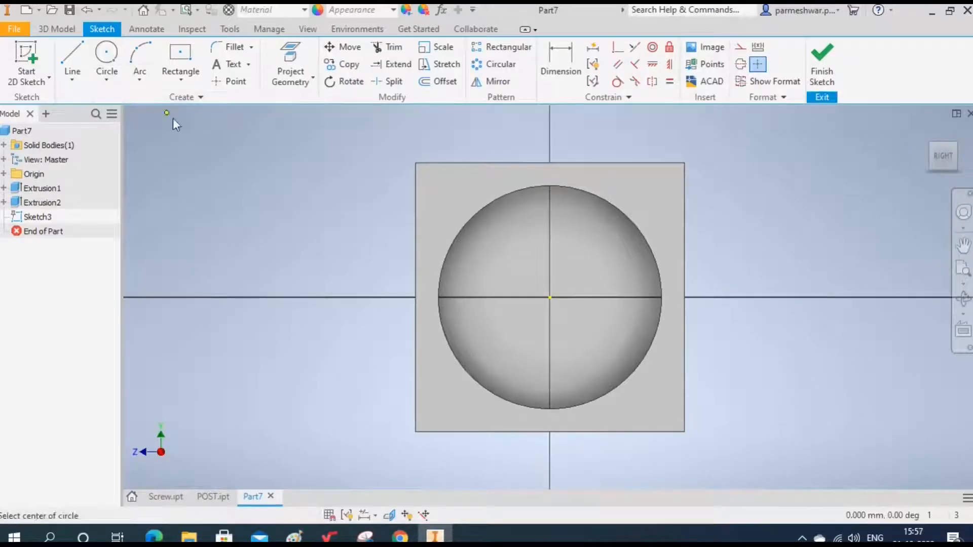
{"action": "left_click", "coordinate": [549, 297]}
{"action": "type", "text": "51"}
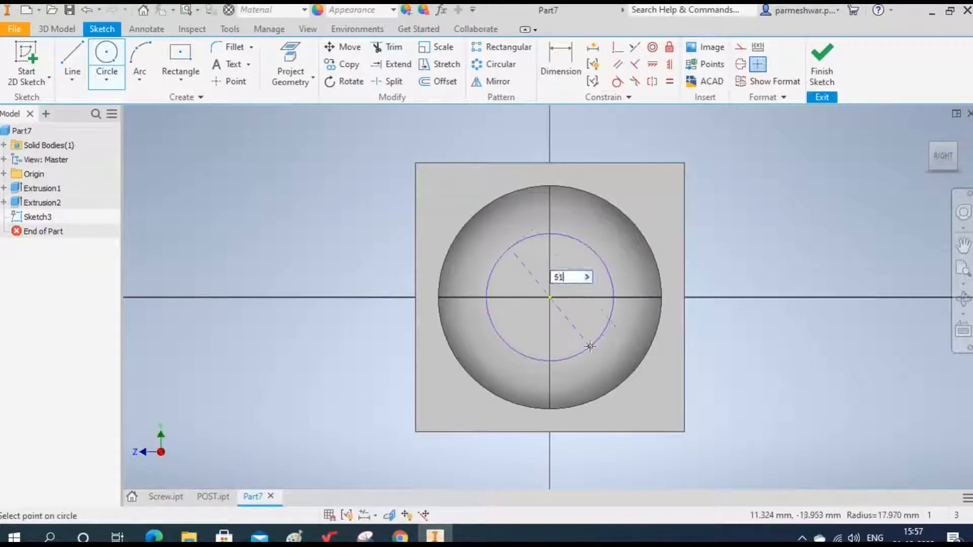
{"action": "key", "text": "Return"}
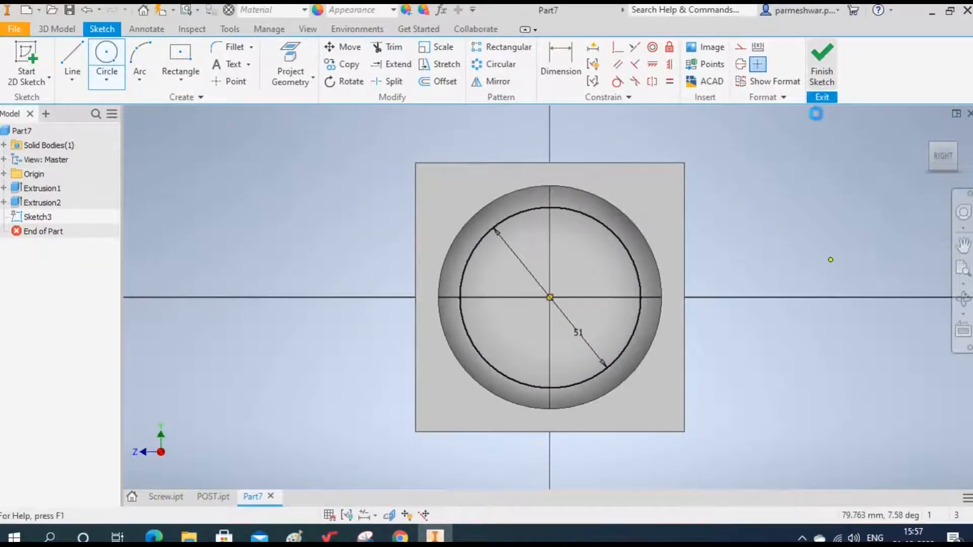
{"action": "left_click", "coordinate": [821, 71]}
- Extrude the 51 mm circle as a 10 mm cut through the remaining floor of the recess
{"action": "left_click", "coordinate": [72, 59]}
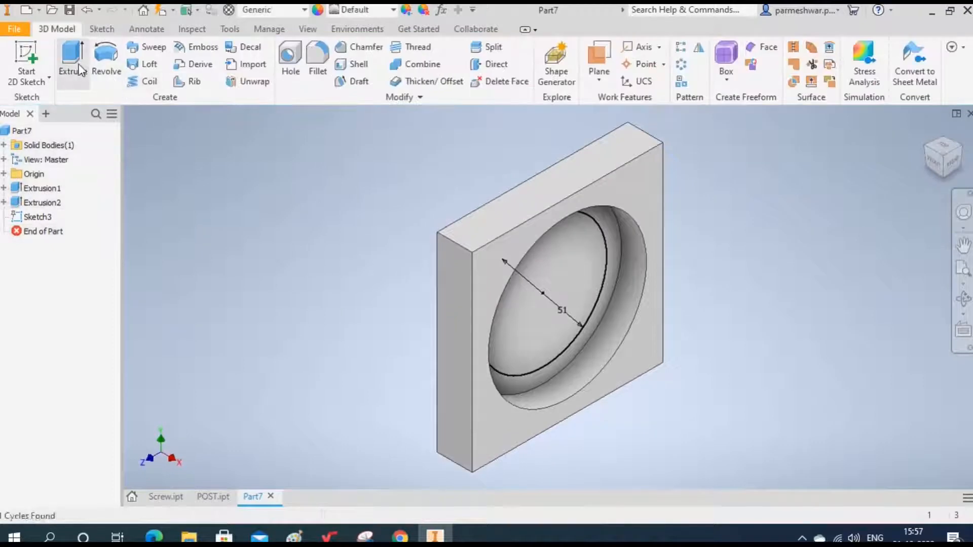
{"action": "left_click", "coordinate": [248, 265]}
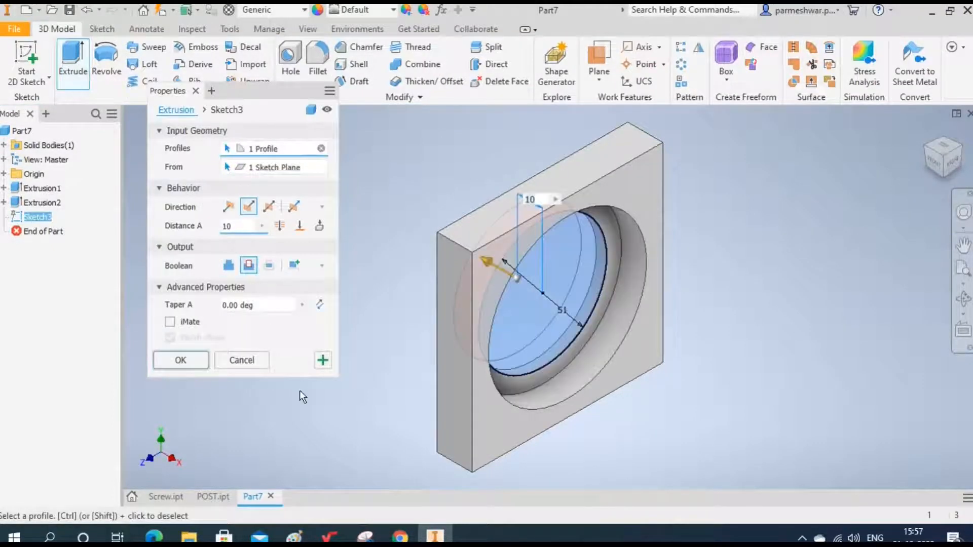
{"action": "left_click", "coordinate": [189, 356]}
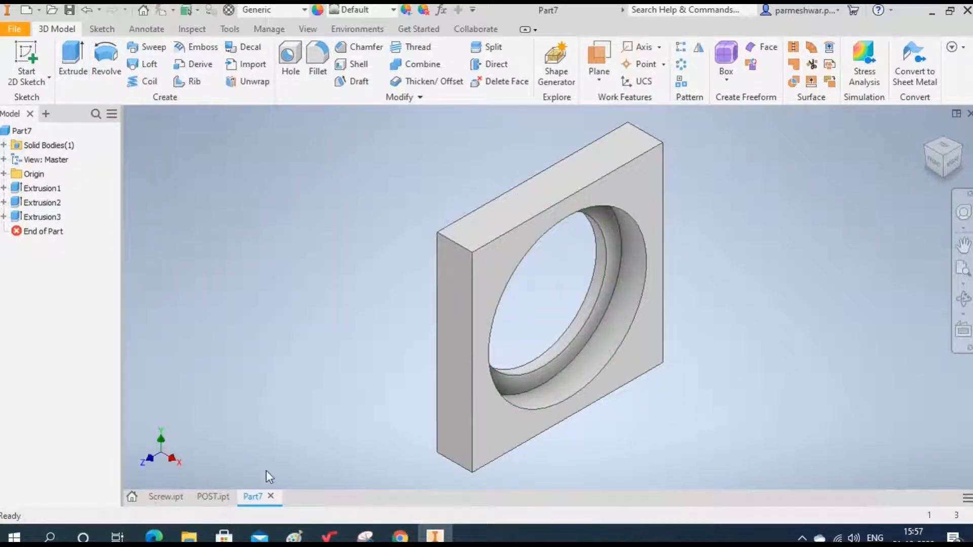
- Save the part as BLOCK in the SINGLE TOOL POST ASSEMBLY folder
{"action": "left_click", "coordinate": [69, 10]}
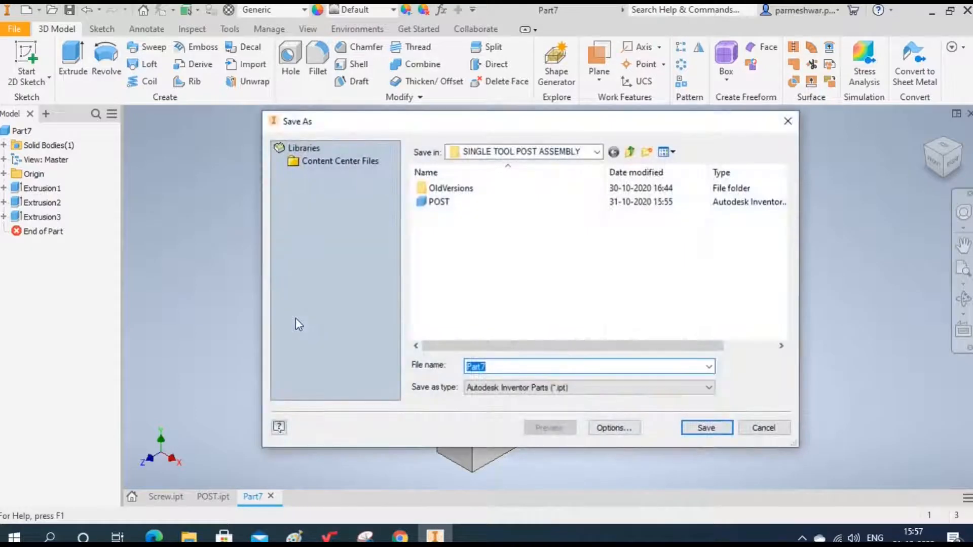
{"action": "type", "text": "BLOCK"}
{"action": "left_click", "coordinate": [720, 432]}
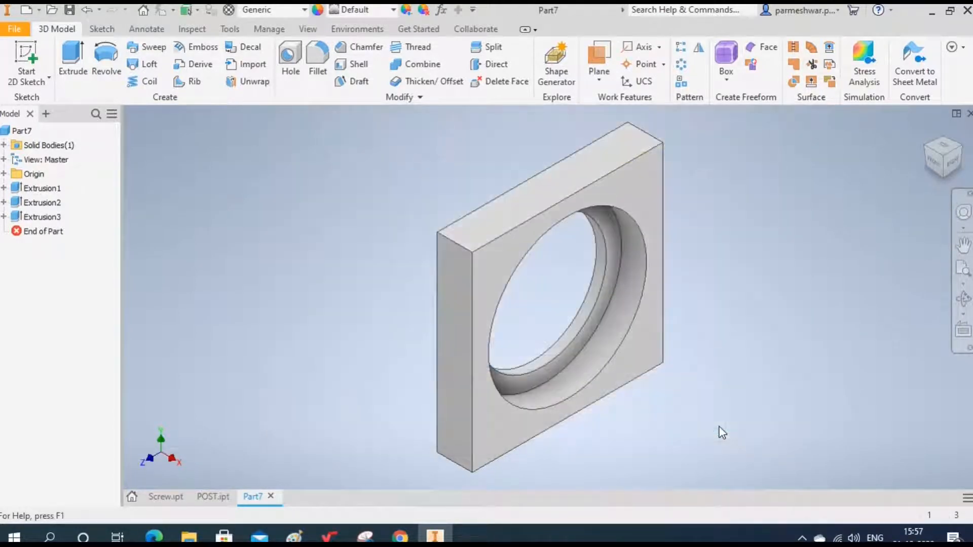
- Create a new Standard (mm).ipt part for the ring and look up the ring's dimensions in the PDF drawing, returning to Inventor
{"action": "left_click", "coordinate": [154, 536]}
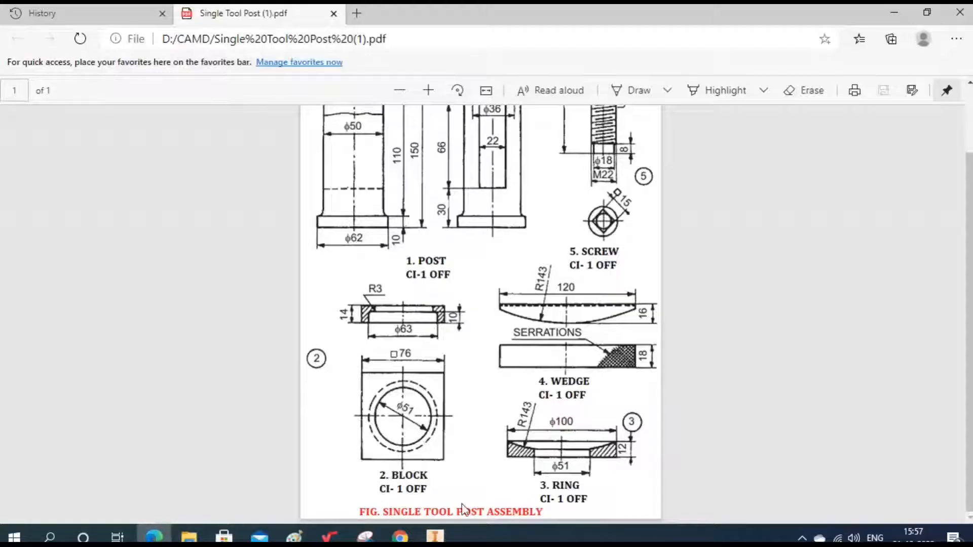
{"action": "left_click", "coordinate": [435, 536]}
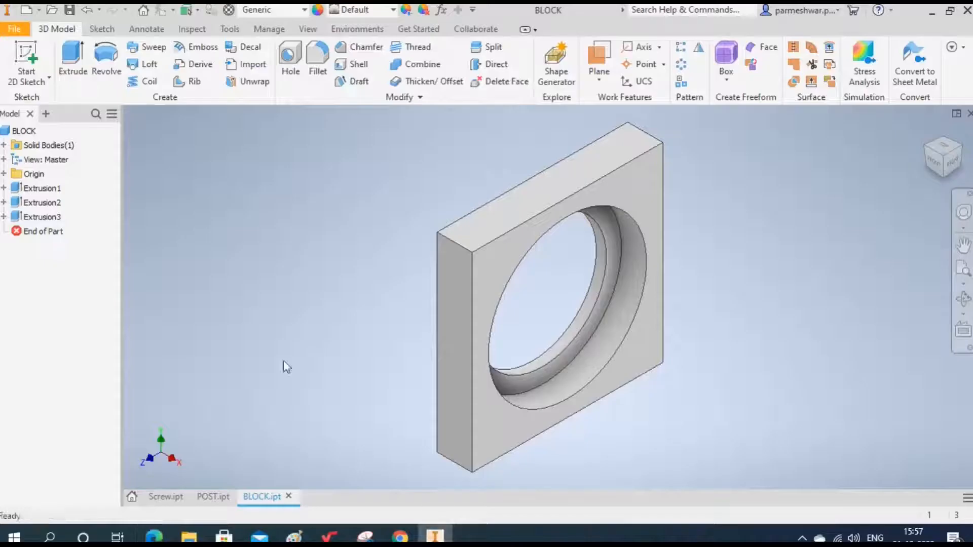
{"action": "left_click", "coordinate": [25, 15]}
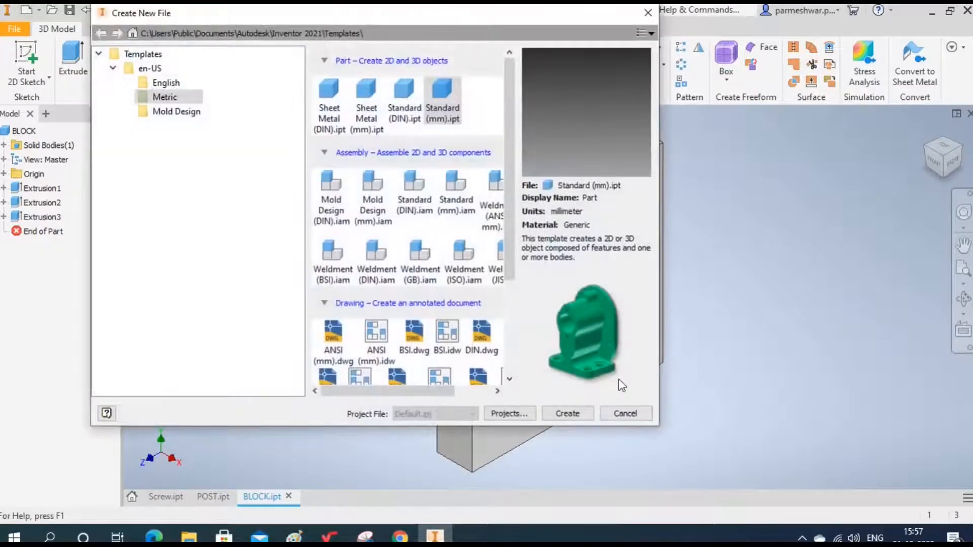
{"action": "left_click", "coordinate": [570, 414]}
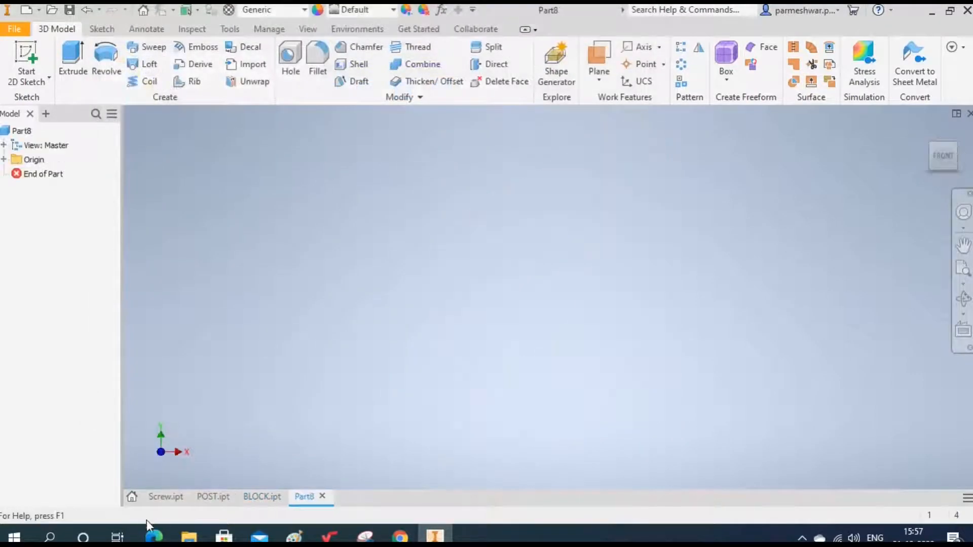
{"action": "left_click", "coordinate": [154, 536]}
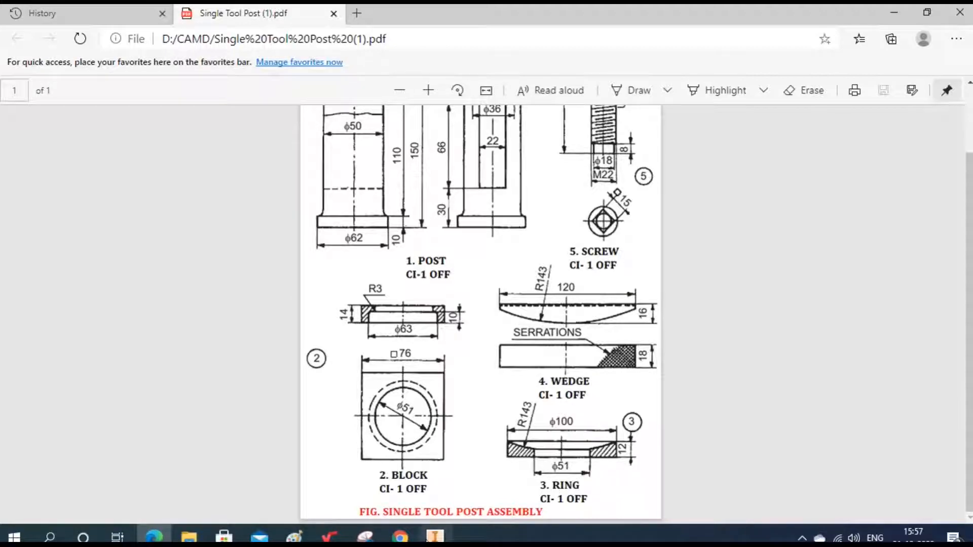
{"action": "left_click", "coordinate": [435, 536]}
- Sketch a 100 mm diameter circle centred at the origin on the YZ plane and finish the sketch
{"action": "left_click", "coordinate": [27, 53]}
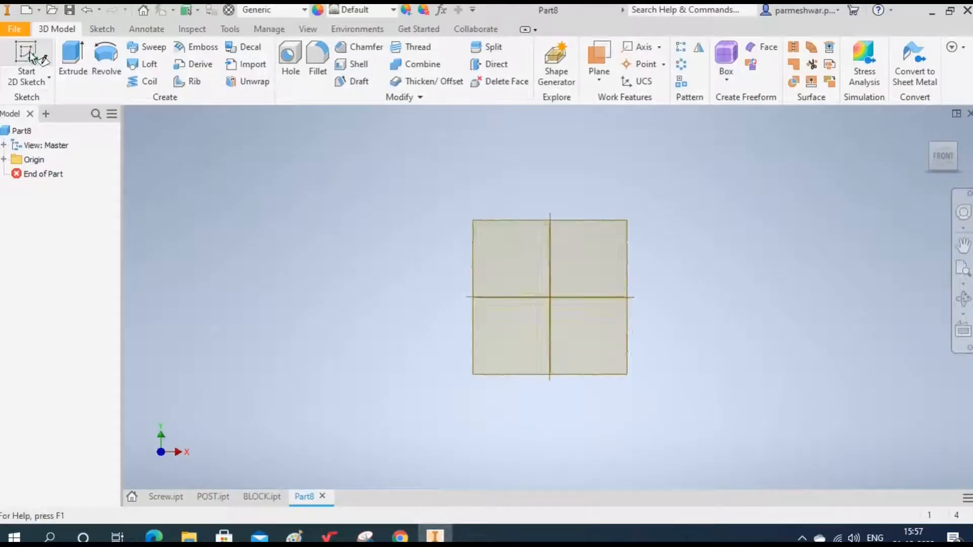
{"action": "left_click", "coordinate": [488, 243]}
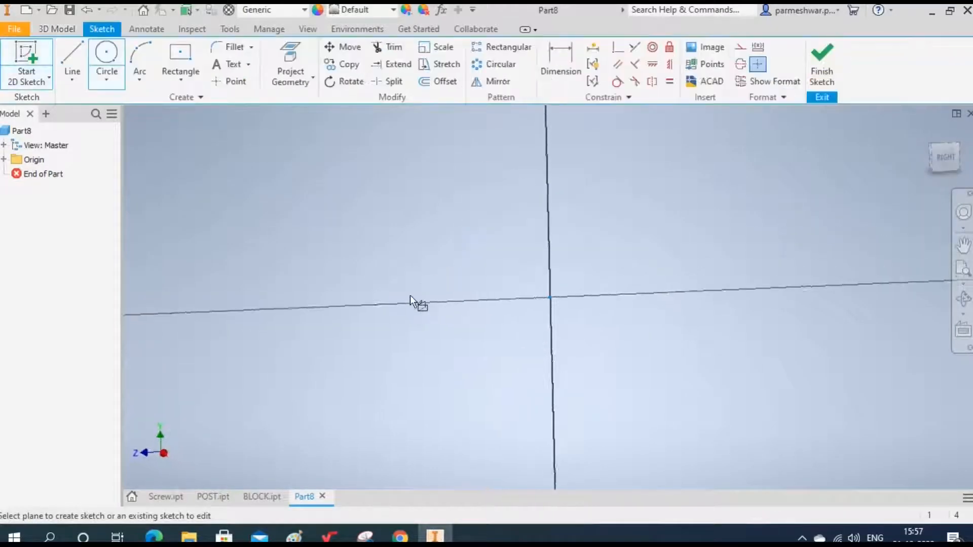
{"action": "left_click", "coordinate": [106, 53]}
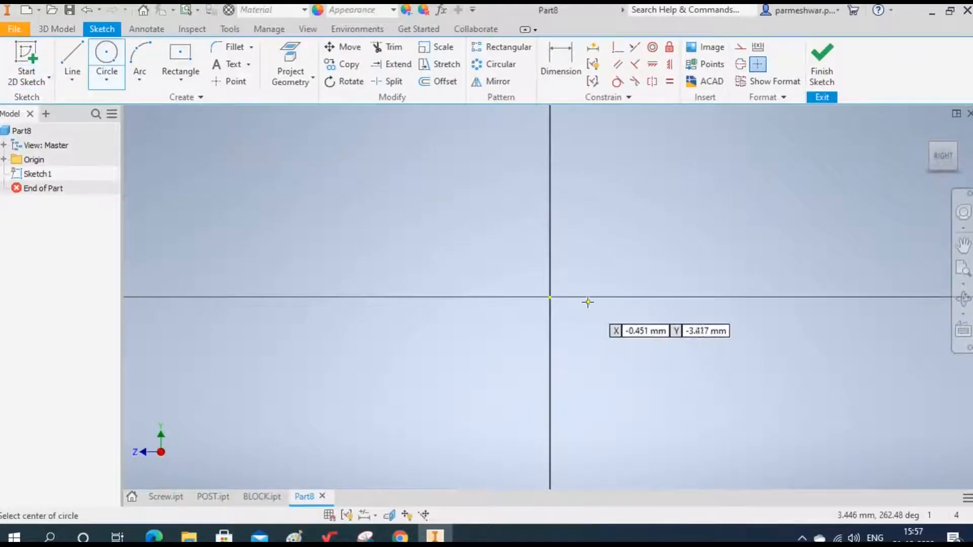
{"action": "left_click", "coordinate": [550, 297]}
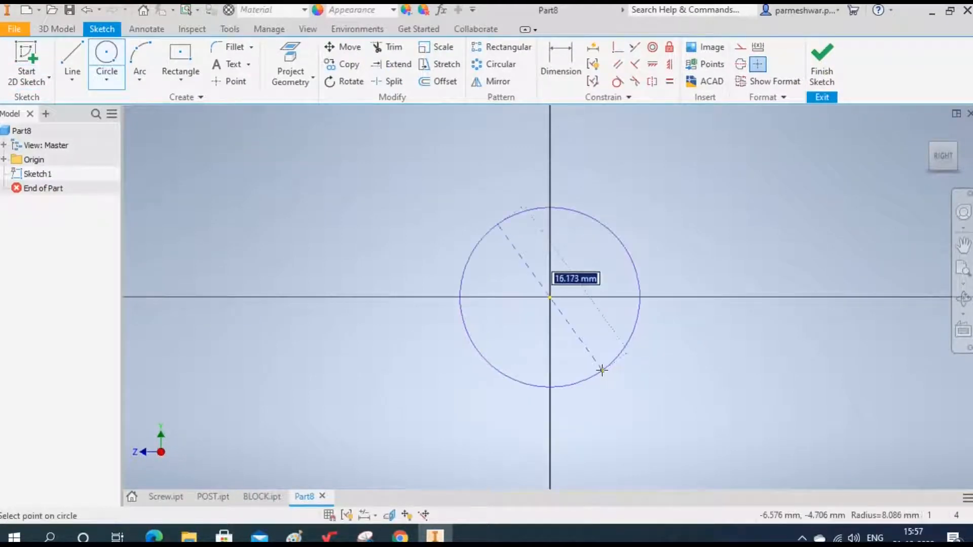
{"action": "type", "text": "100"}
{"action": "key", "text": "Return"}
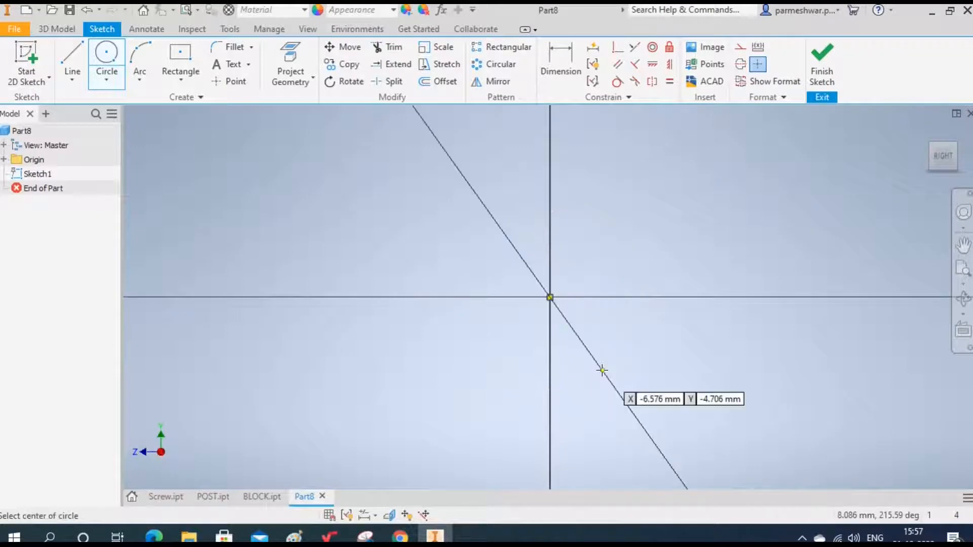
{"action": "left_click", "coordinate": [813, 62]}
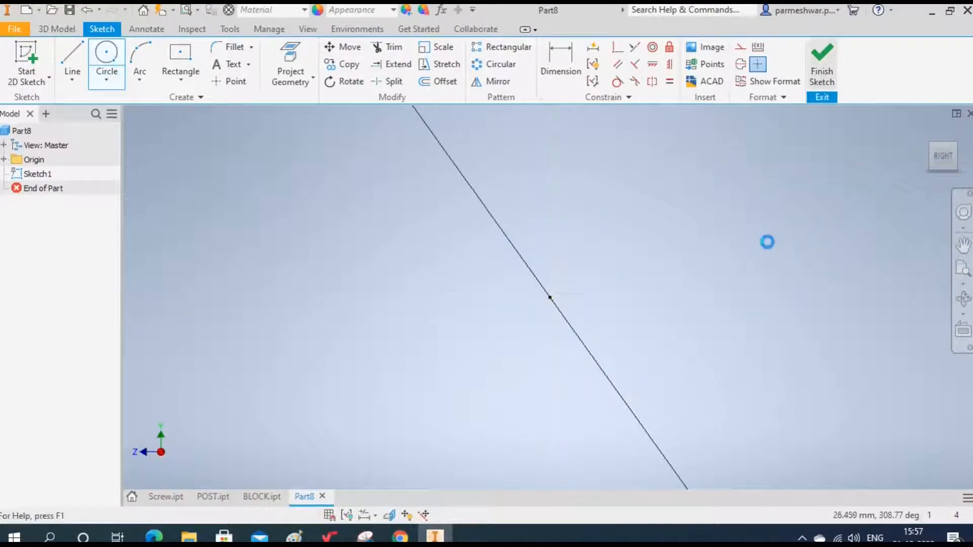
- Extrude the 100 mm circle 12 mm, taking the ring's thickness from the PDF drawing
{"action": "left_click", "coordinate": [73, 61]}
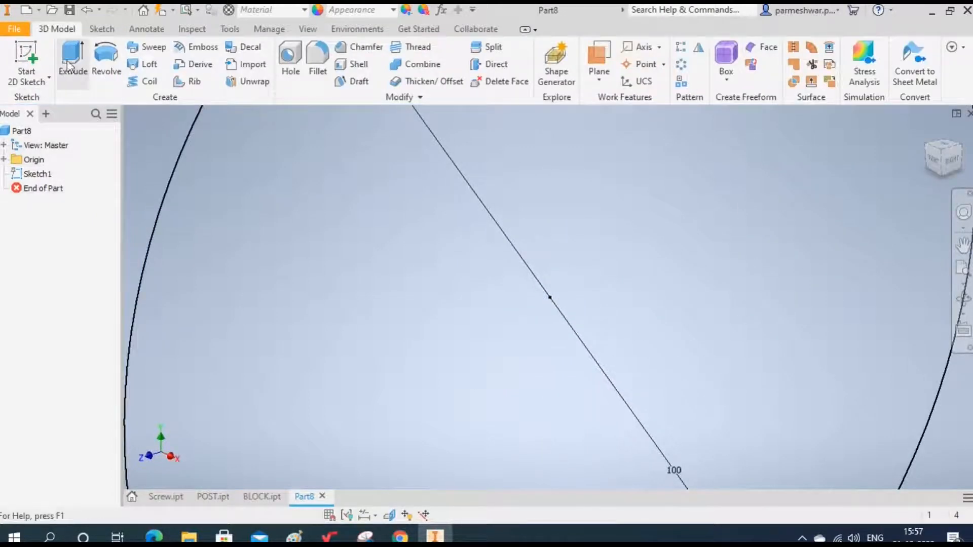
{"action": "key", "text": "alt+Tab"}
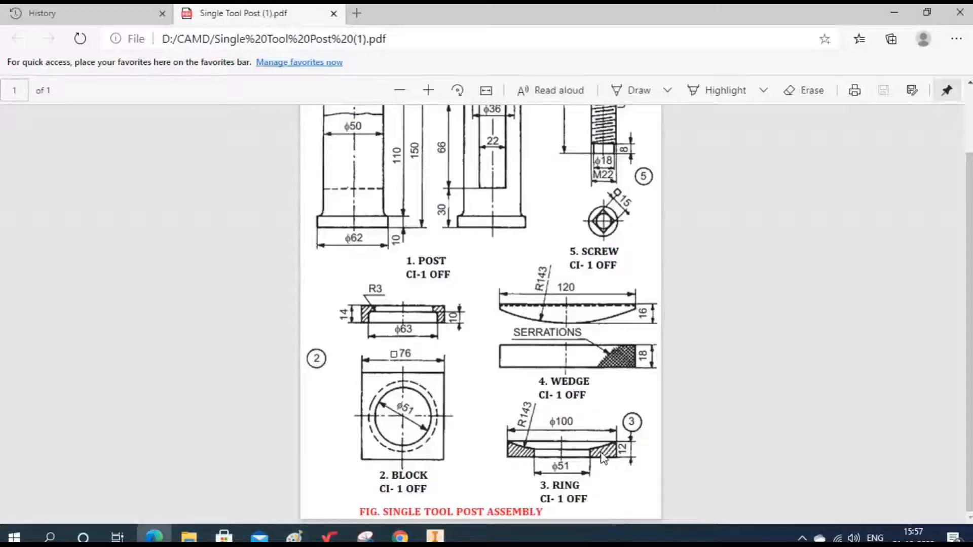
{"action": "left_click", "coordinate": [434, 536]}
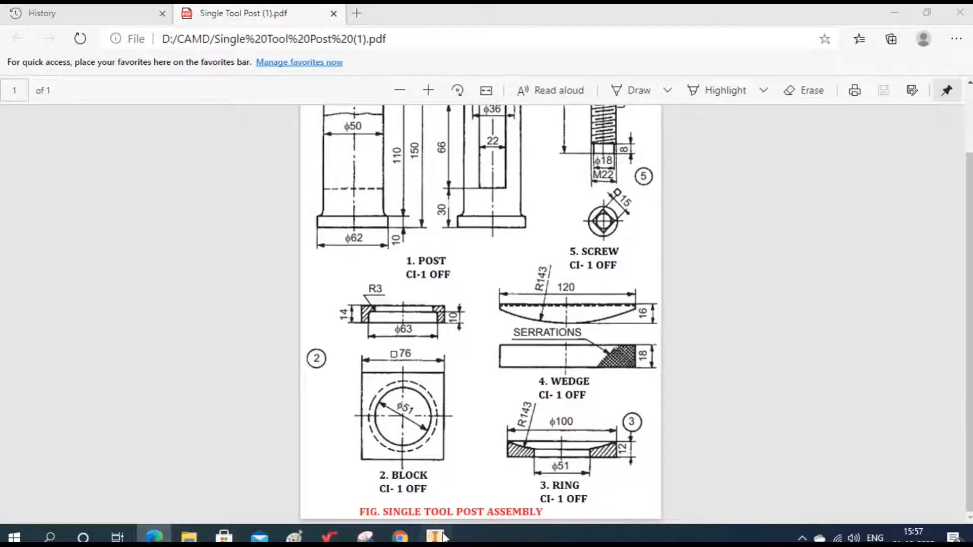
{"action": "type", "text": "12"}
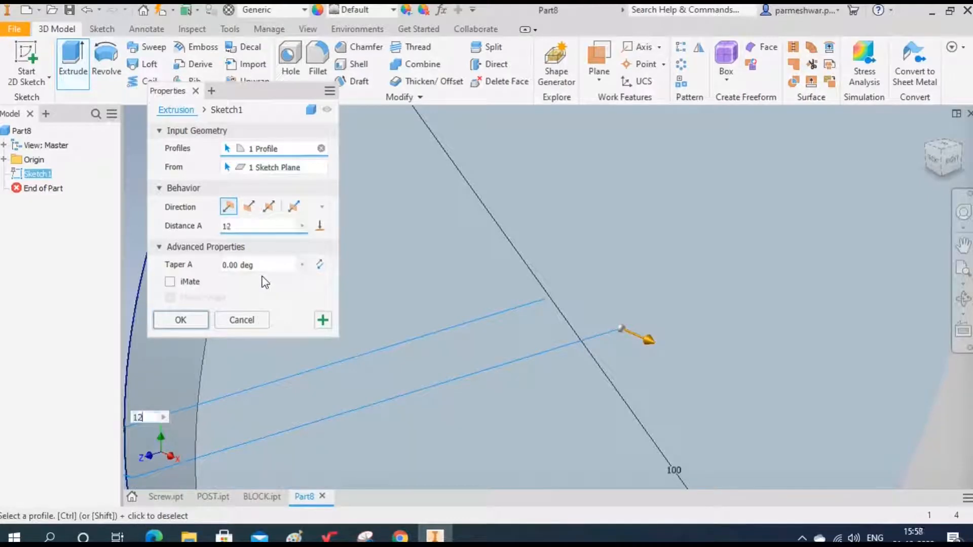
{"action": "left_click", "coordinate": [192, 319]}
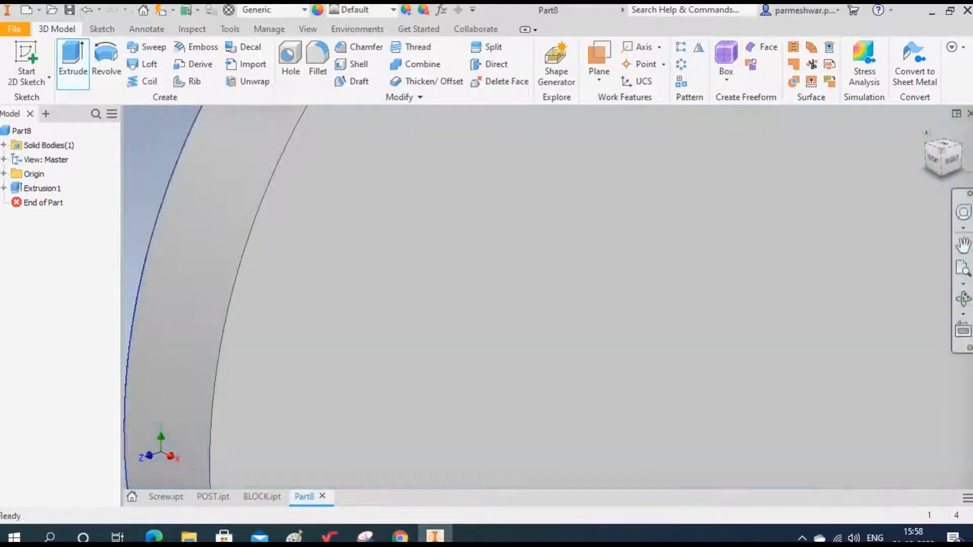
{"action": "left_click", "coordinate": [945, 158]}
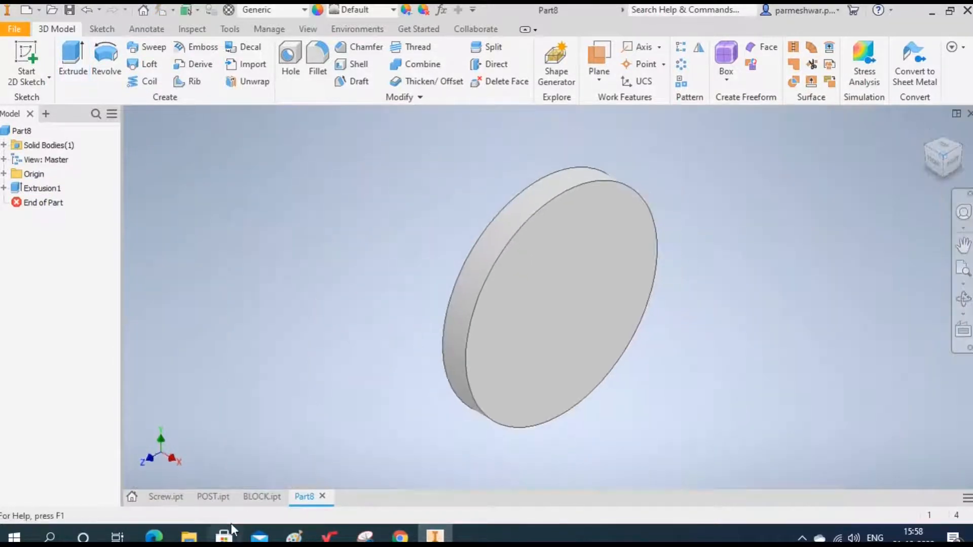
- Check the ring's bore in the PDF drawing and sketch a 51 mm diameter circle centred on the disc's front face
{"action": "left_click", "coordinate": [157, 536]}
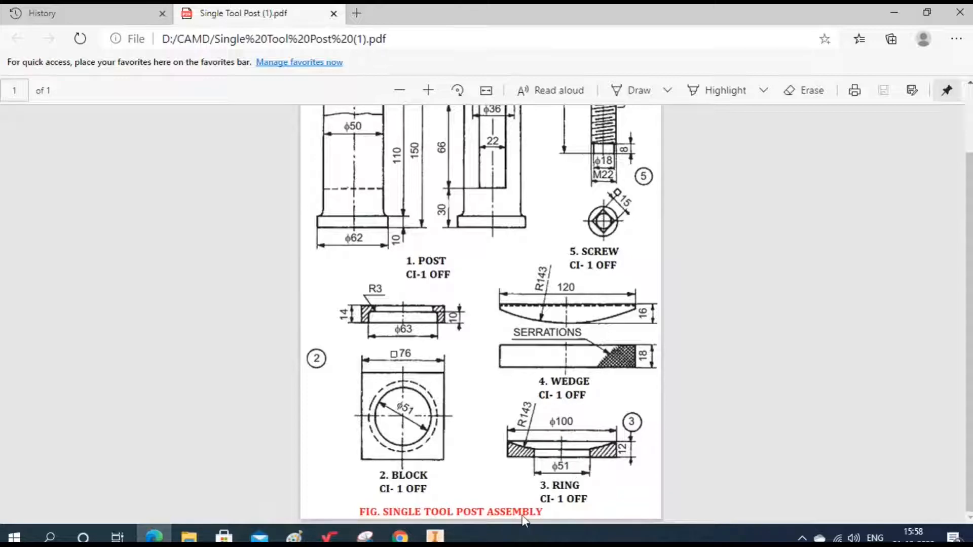
{"action": "left_click", "coordinate": [435, 536]}
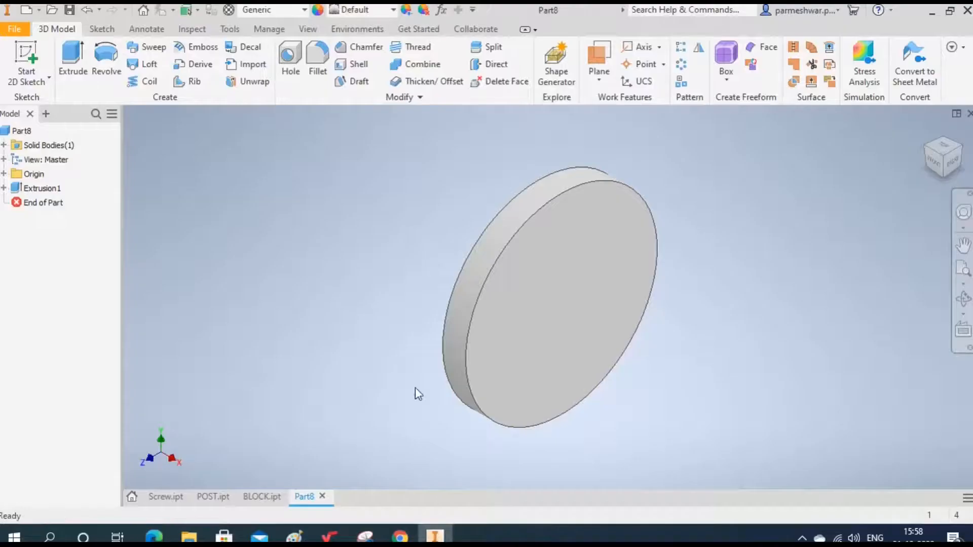
{"action": "left_click", "coordinate": [524, 271]}
{"action": "left_click", "coordinate": [629, 259]}
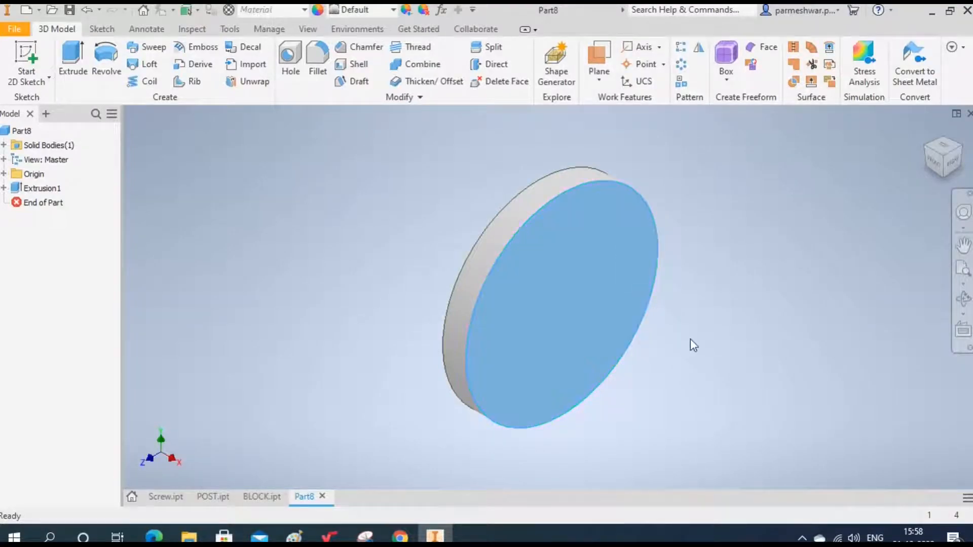
{"action": "left_click", "coordinate": [106, 55]}
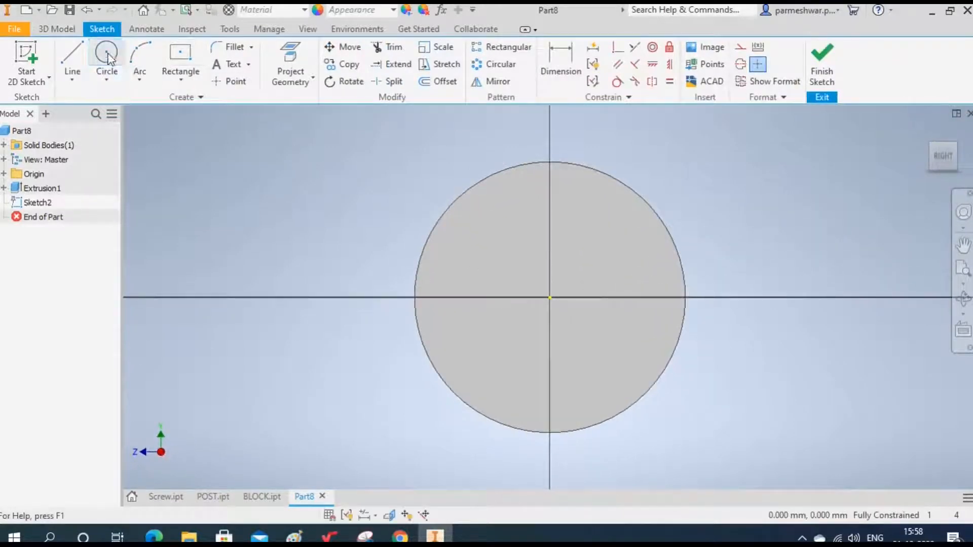
{"action": "left_click", "coordinate": [549, 297]}
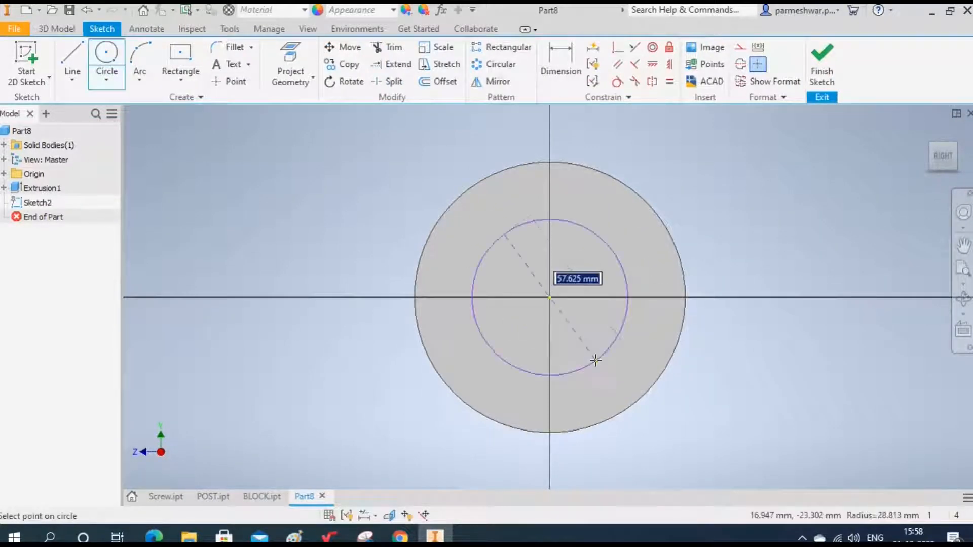
{"action": "type", "text": "51"}
{"action": "key", "text": "Return"}
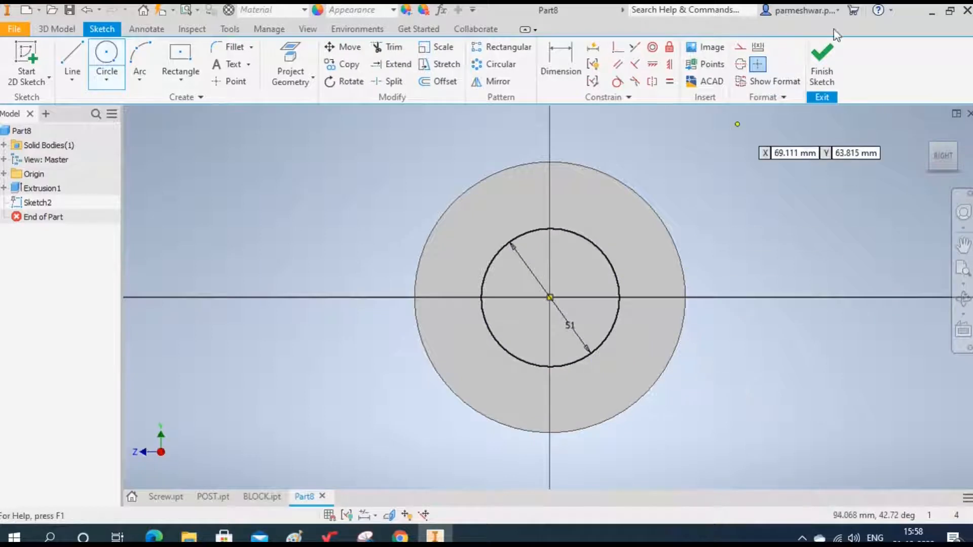
{"action": "left_click", "coordinate": [821, 56]}
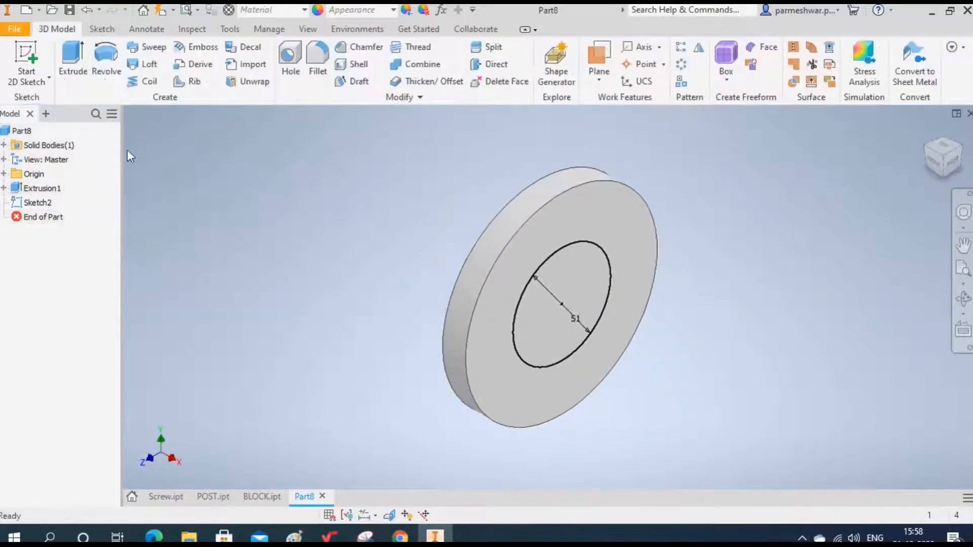
- Extrude the 51 mm circle as a cut through the full thickness of the disc
{"action": "left_click", "coordinate": [72, 58]}
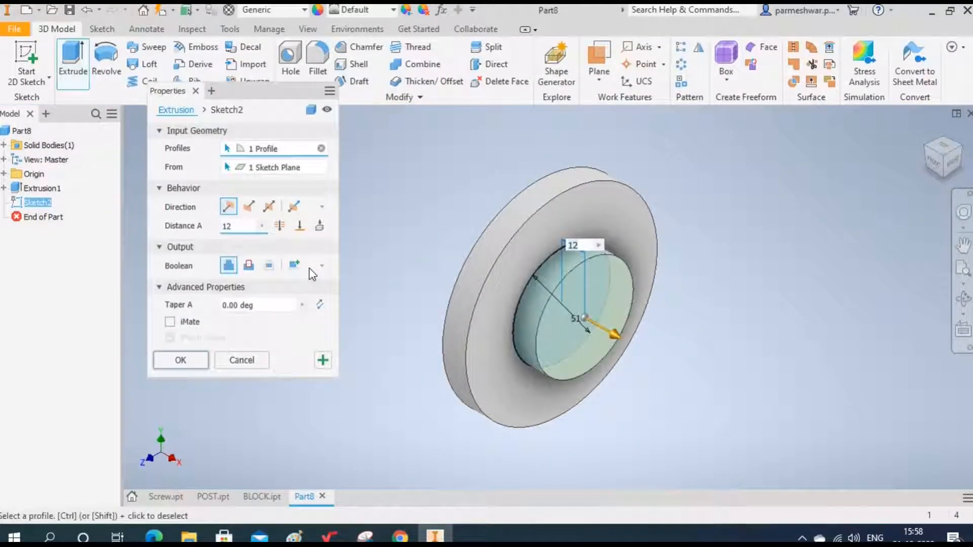
{"action": "left_click", "coordinate": [248, 206]}
{"action": "left_click", "coordinate": [248, 265]}
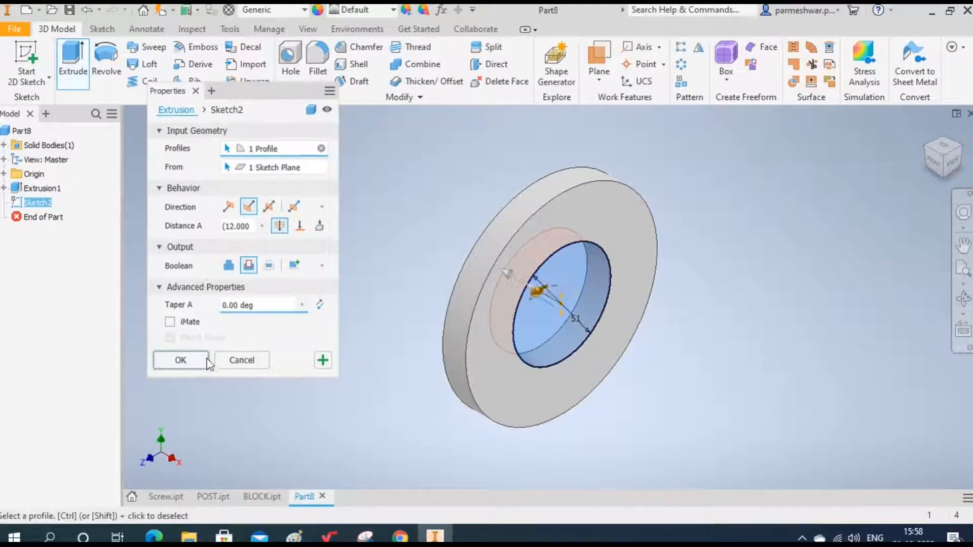
{"action": "left_click", "coordinate": [183, 359]}
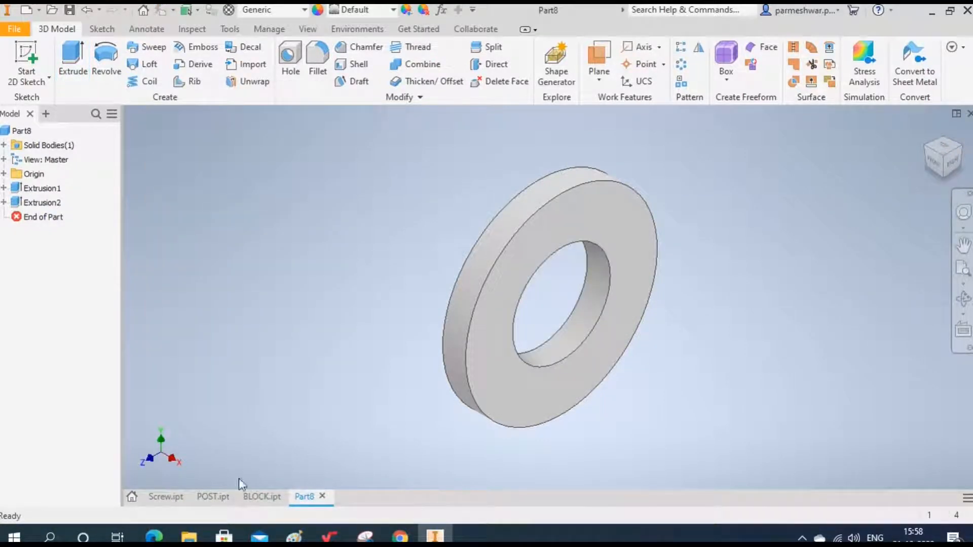
- Check the ring's section in the PDF drawing, start a sketch on the XZ plane and slice the graphics at it
{"action": "left_click", "coordinate": [155, 537]}
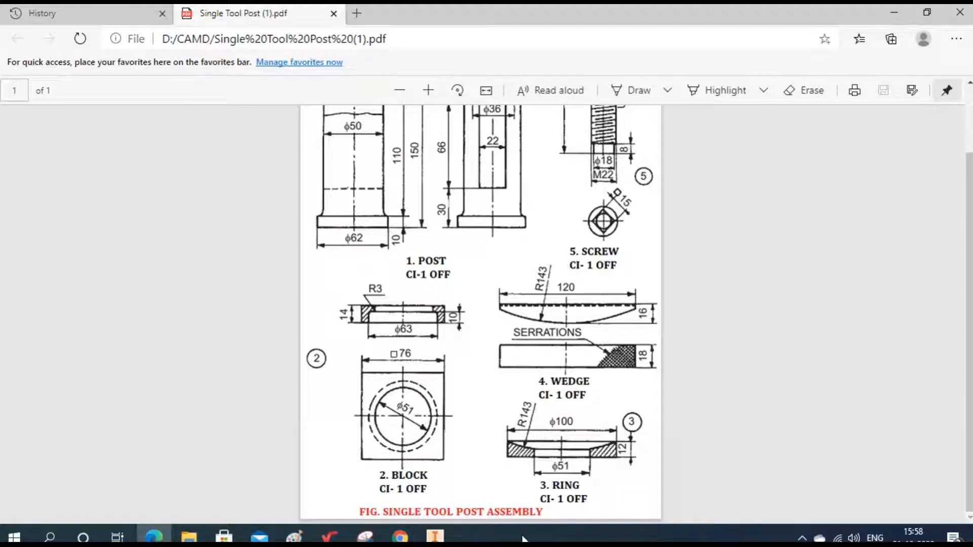
{"action": "left_click", "coordinate": [435, 536]}
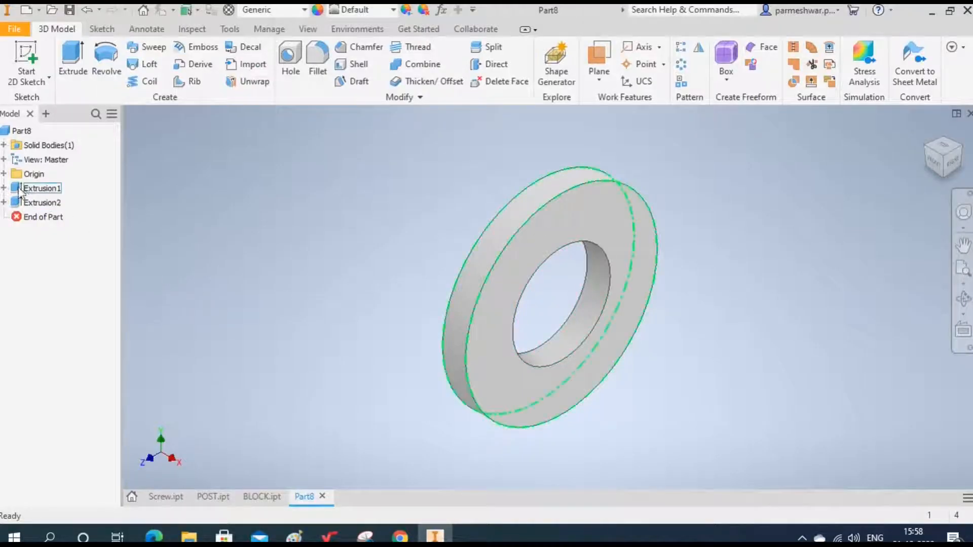
{"action": "left_click", "coordinate": [3, 174]}
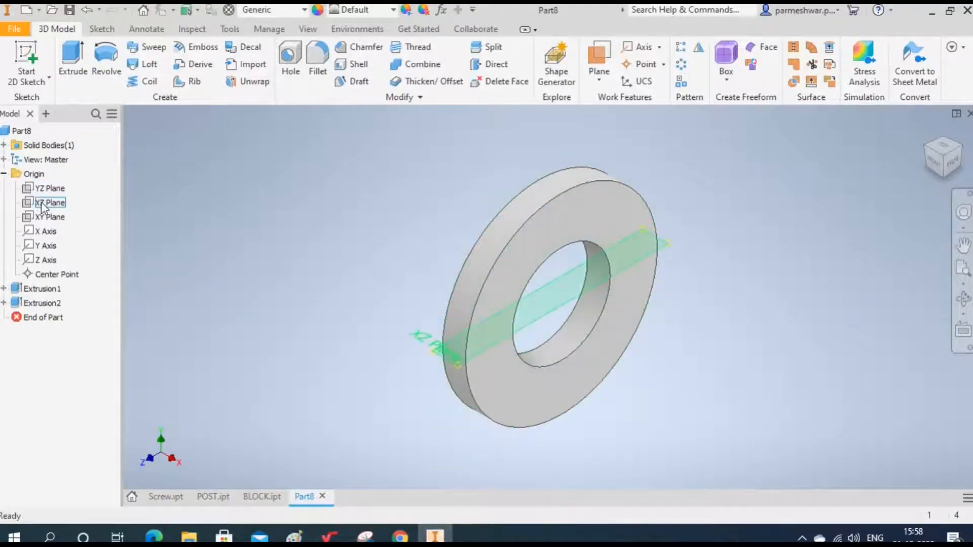
{"action": "left_click", "coordinate": [42, 203]}
{"action": "left_click", "coordinate": [569, 285]}
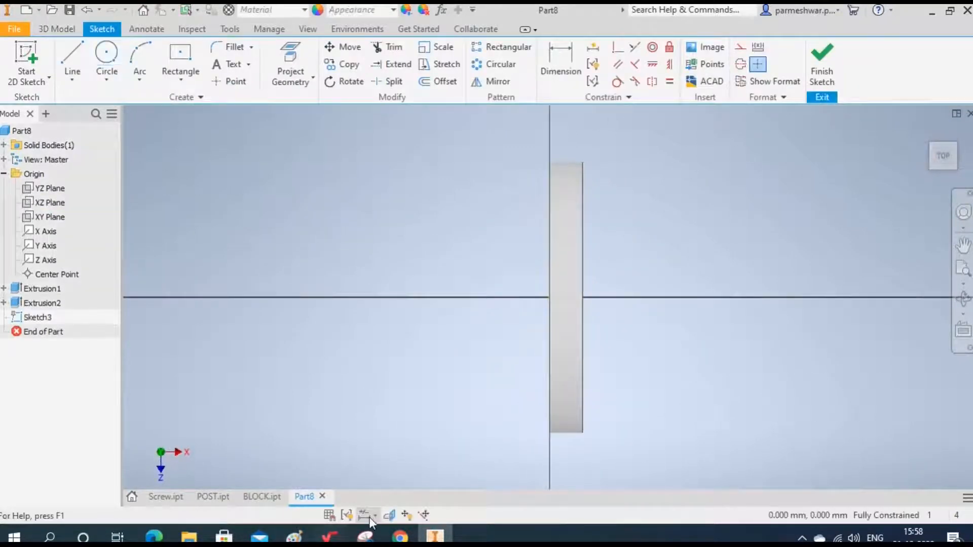
{"action": "left_click", "coordinate": [389, 515]}
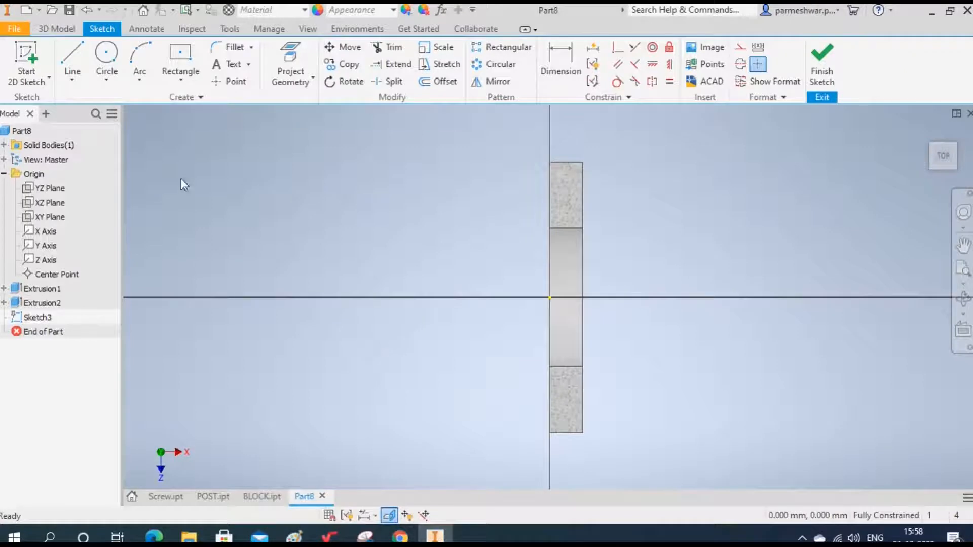
- Sketch a circle of diameter 143*2 mm centred on the ring's axis, beyond its front face
{"action": "left_click", "coordinate": [107, 56]}
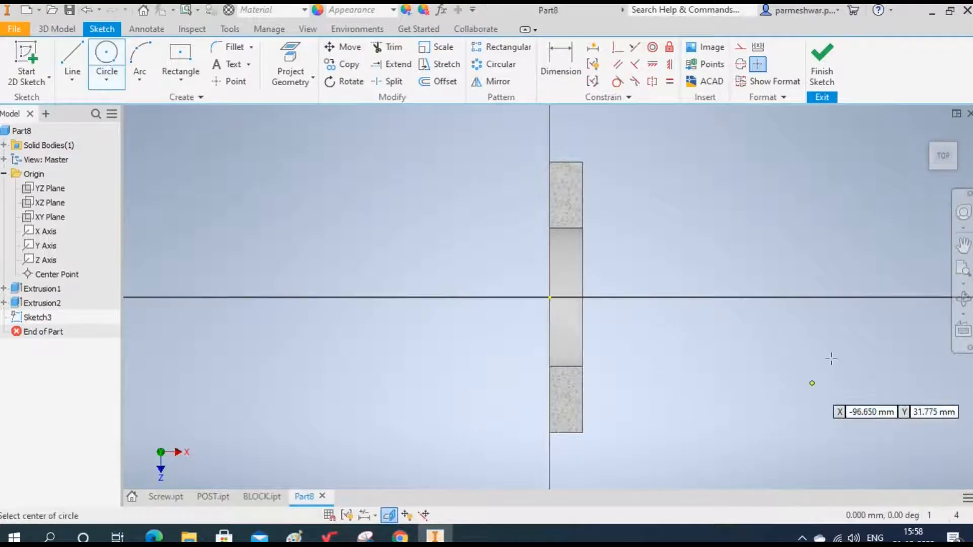
{"action": "left_click", "coordinate": [882, 298]}
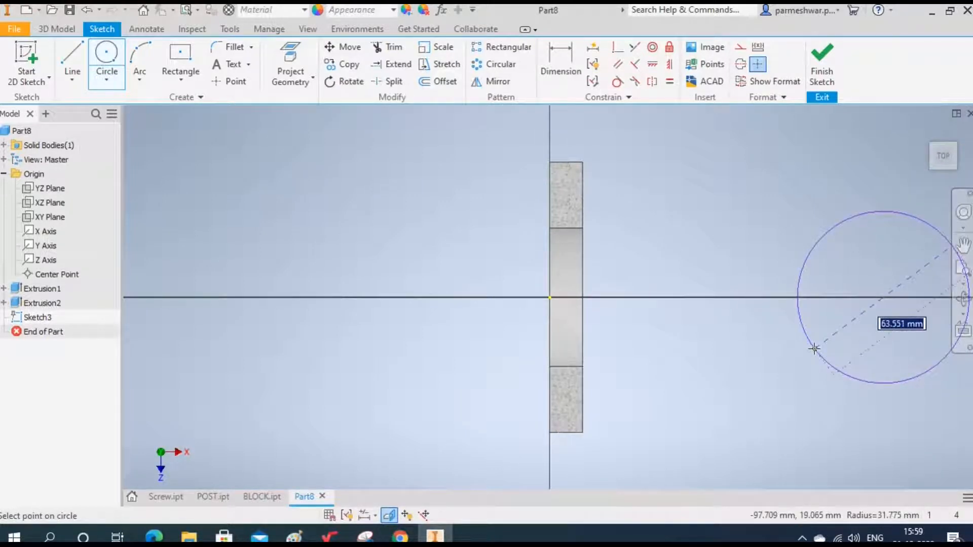
{"action": "type", "text": "143*2"}
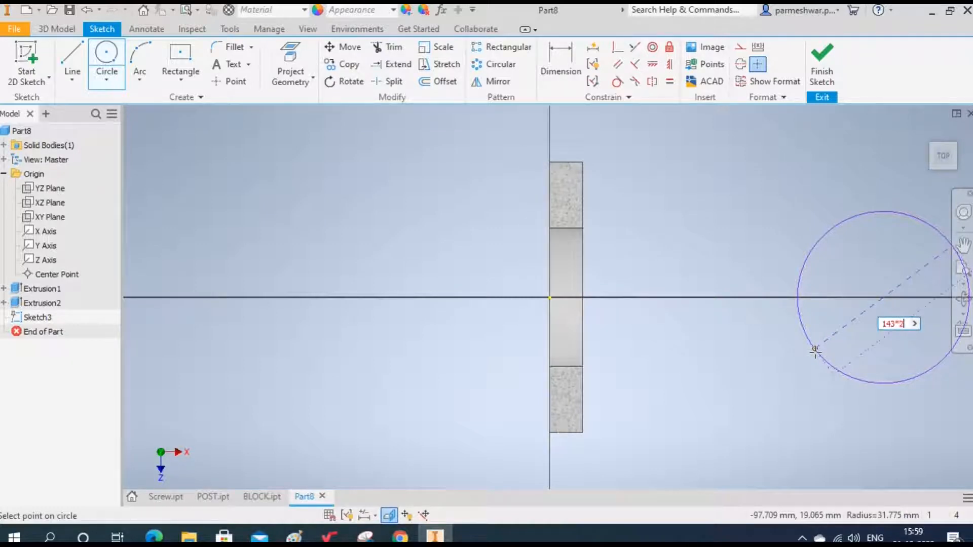
{"action": "key", "text": "Return"}
{"action": "right_click", "coordinate": [723, 214]}
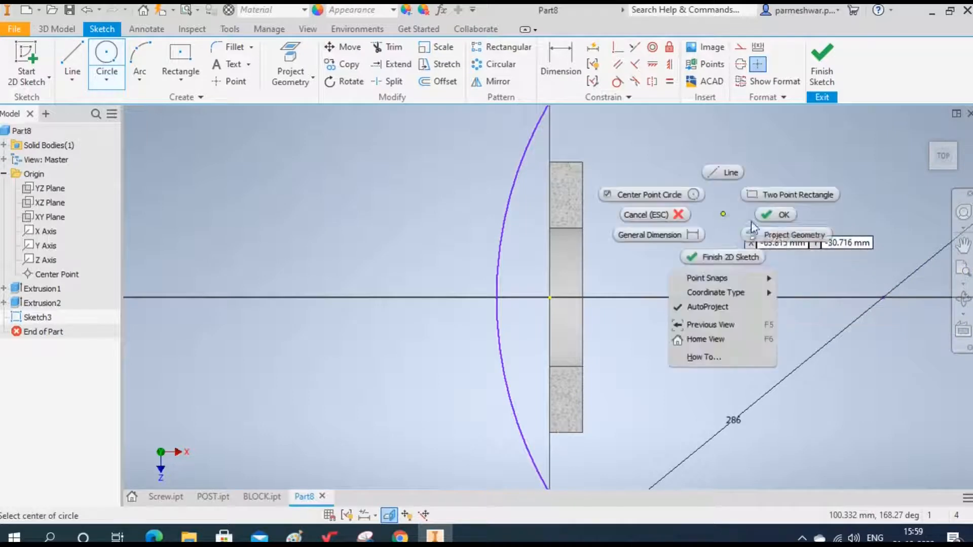
{"action": "left_click", "coordinate": [776, 218]}
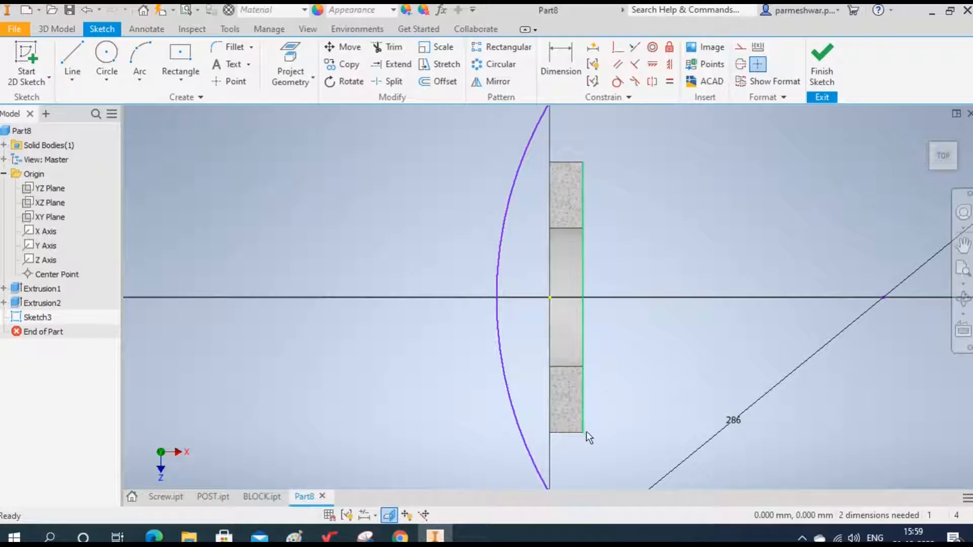
- Project the edge of the ring's front face into the sketch
{"action": "left_click", "coordinate": [509, 282]}
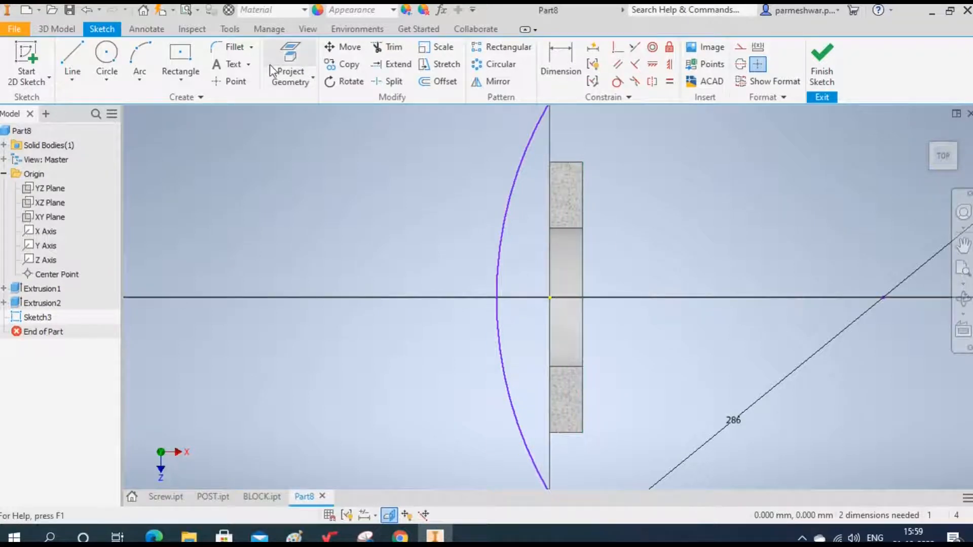
{"action": "left_click", "coordinate": [304, 52]}
{"action": "left_click", "coordinate": [581, 205]}
{"action": "right_click", "coordinate": [683, 181]}
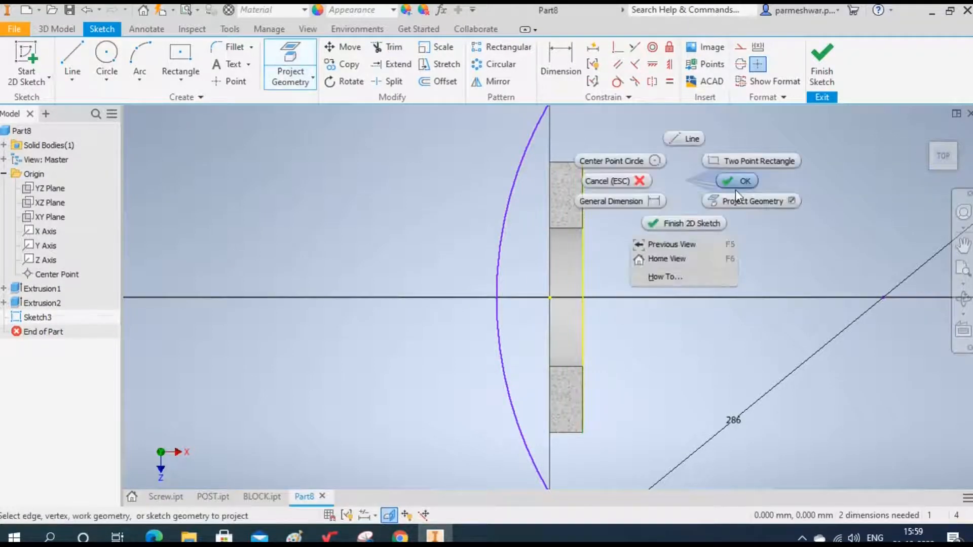
{"action": "left_click", "coordinate": [736, 190]}
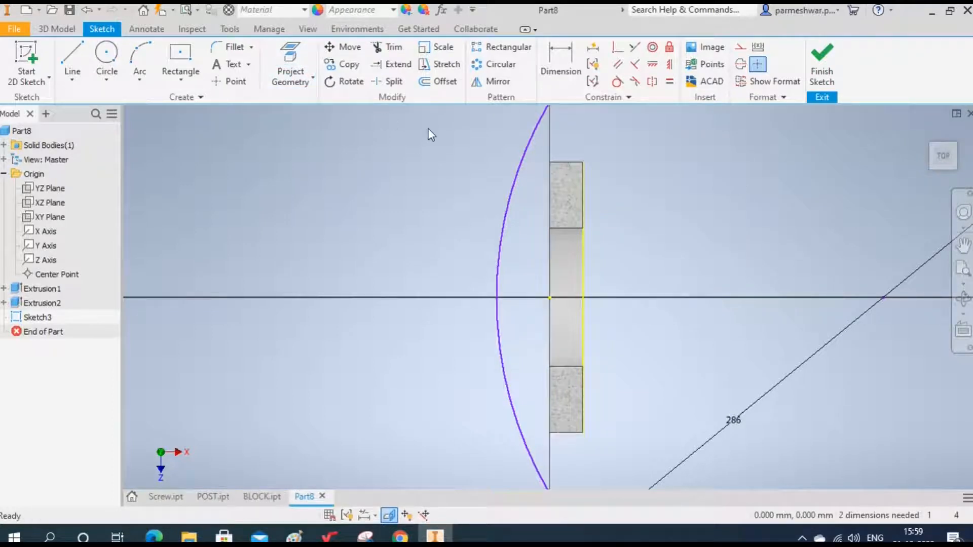
- Make the large circle coincident with both endpoints of the projected front-face edge
{"action": "left_click", "coordinate": [618, 50]}
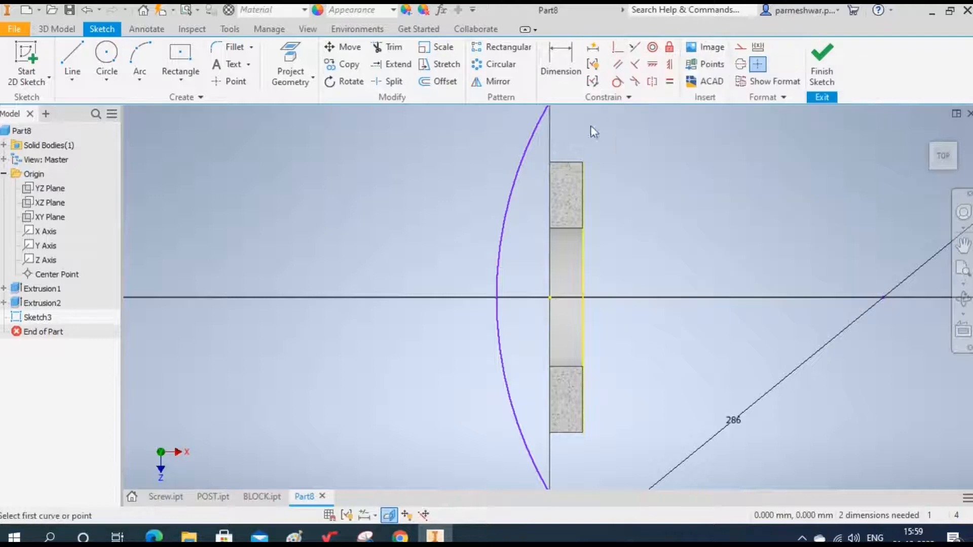
{"action": "left_click", "coordinate": [582, 162]}
{"action": "left_click", "coordinate": [522, 166]}
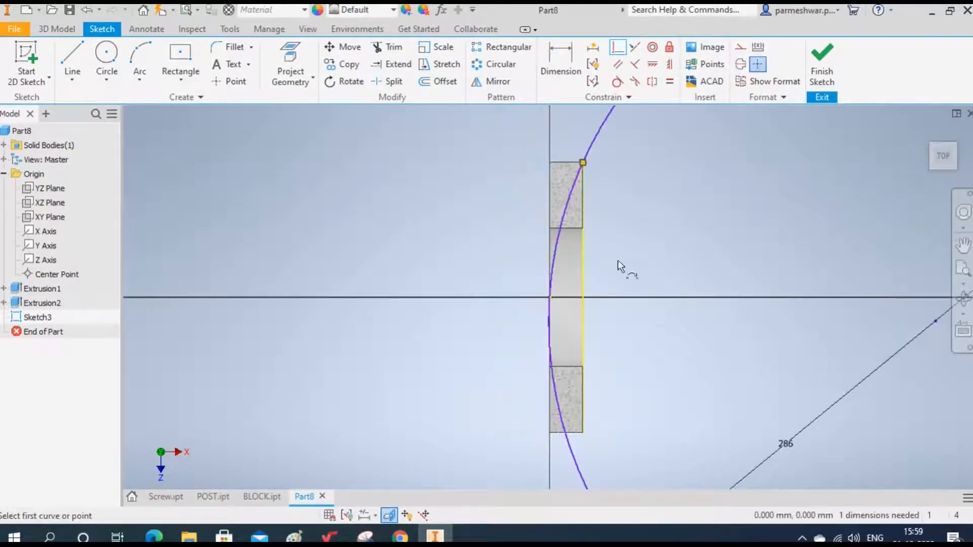
{"action": "left_click", "coordinate": [583, 433]}
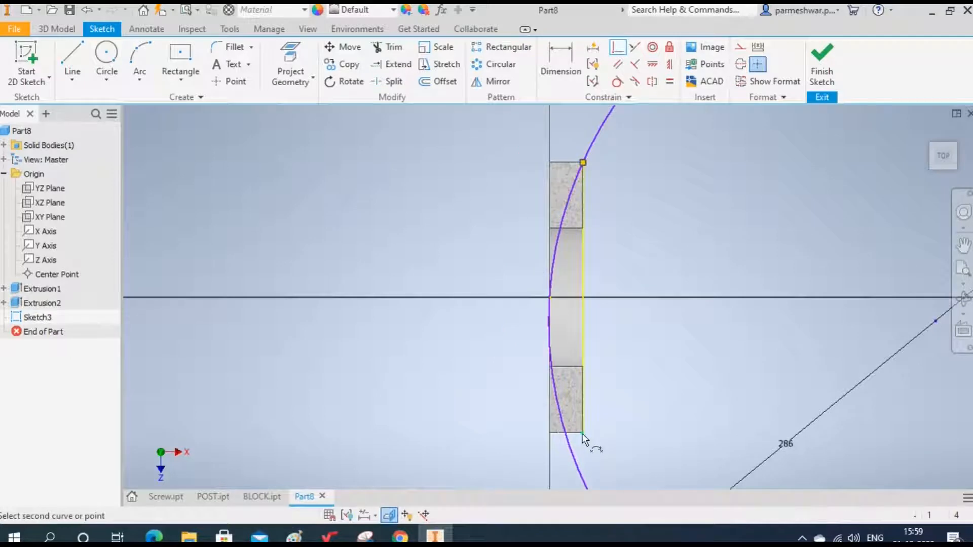
{"action": "left_click", "coordinate": [584, 474]}
{"action": "right_click", "coordinate": [656, 363]}
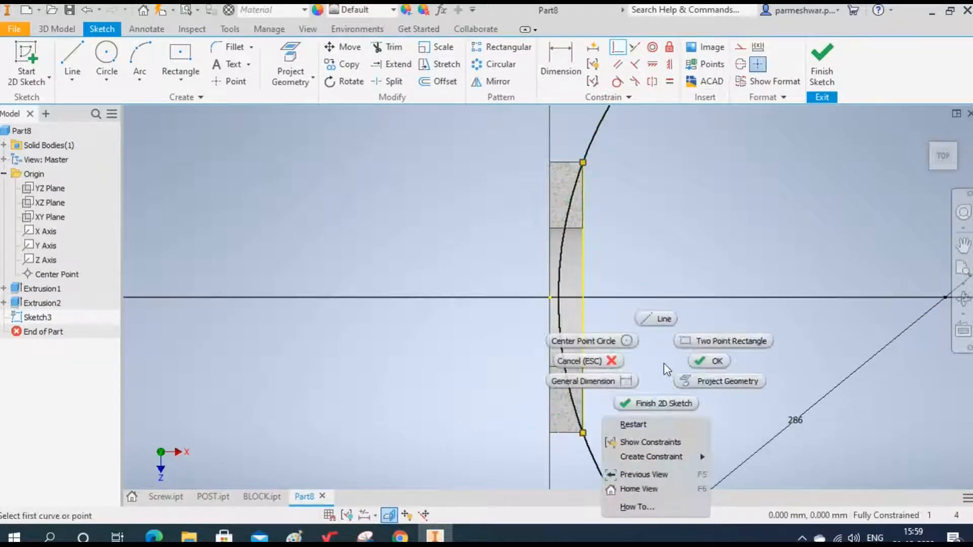
{"action": "left_click", "coordinate": [708, 363]}
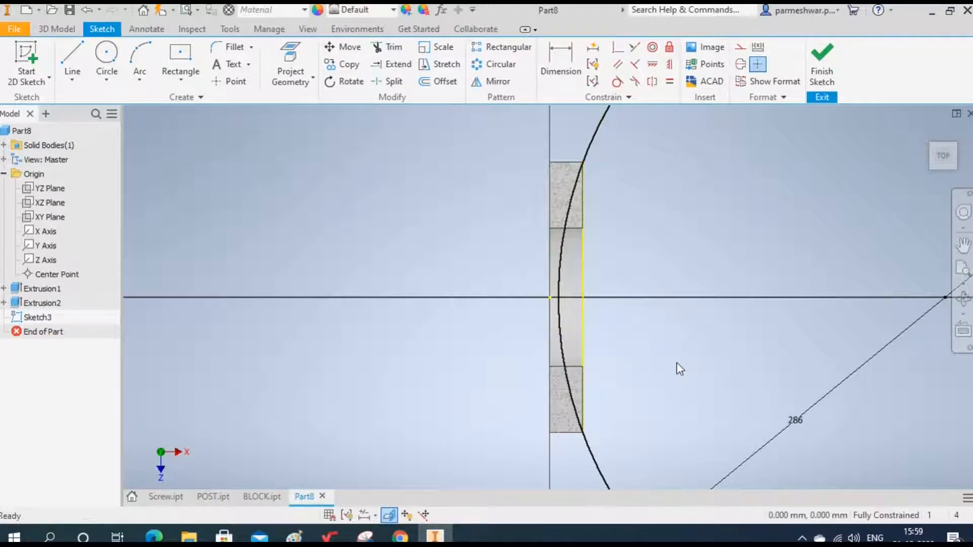
- Draw a line about 9 mm long on the ring's axis from the large circle to the projected front-face edge
{"action": "left_click", "coordinate": [73, 57]}
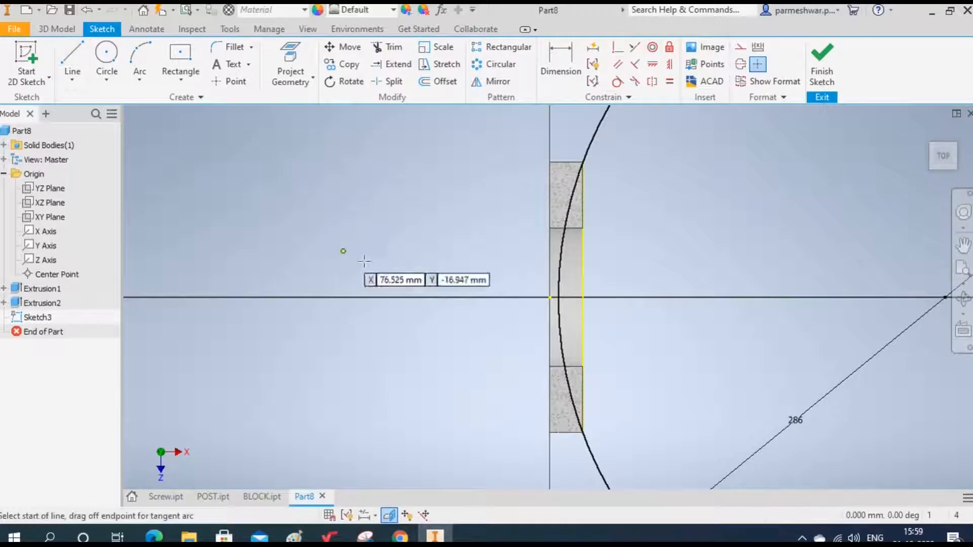
{"action": "left_click", "coordinate": [557, 298]}
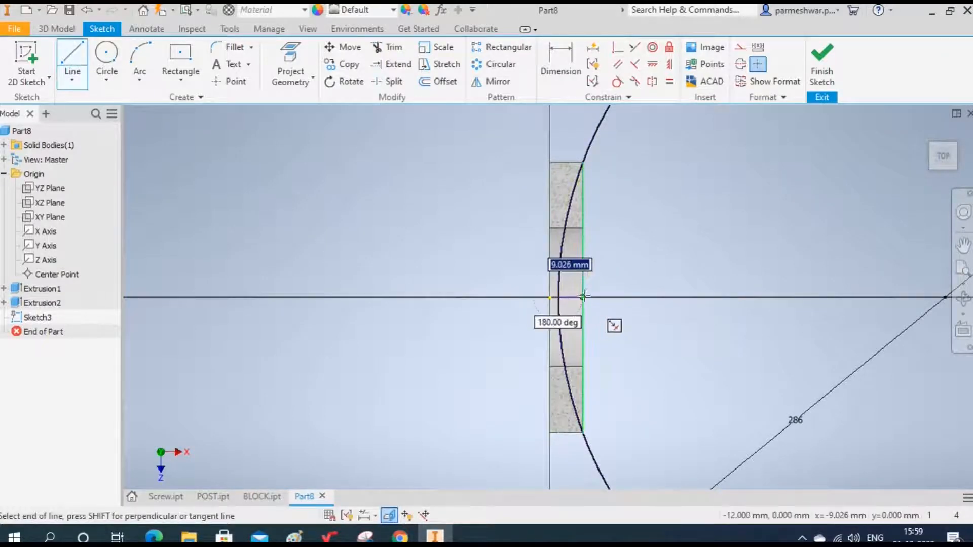
{"action": "left_click", "coordinate": [582, 298]}
{"action": "right_click", "coordinate": [642, 243]}
{"action": "left_click", "coordinate": [696, 244]}
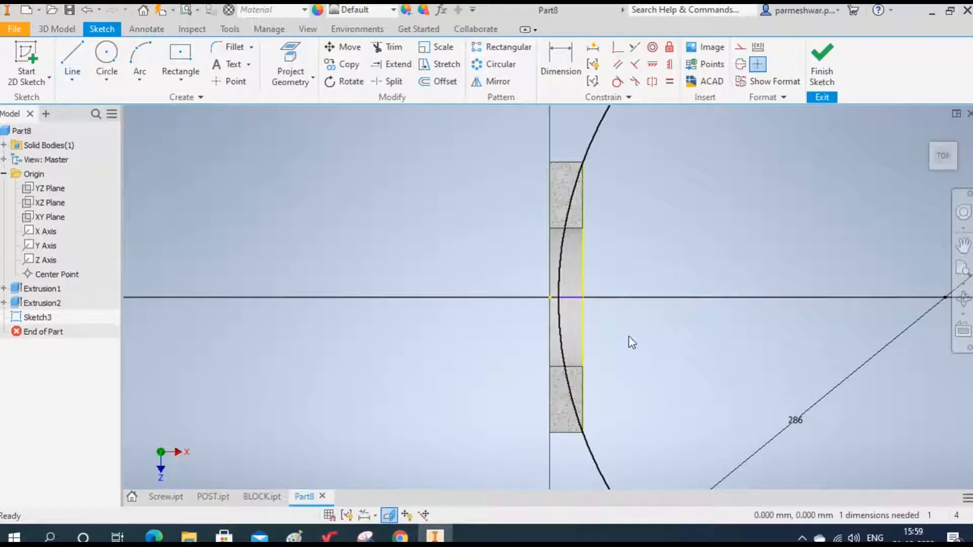
- Trim the large circle to the arc between the axis line and the upper end of the front-face edge, and finish the sketch
{"action": "left_click", "coordinate": [390, 50]}
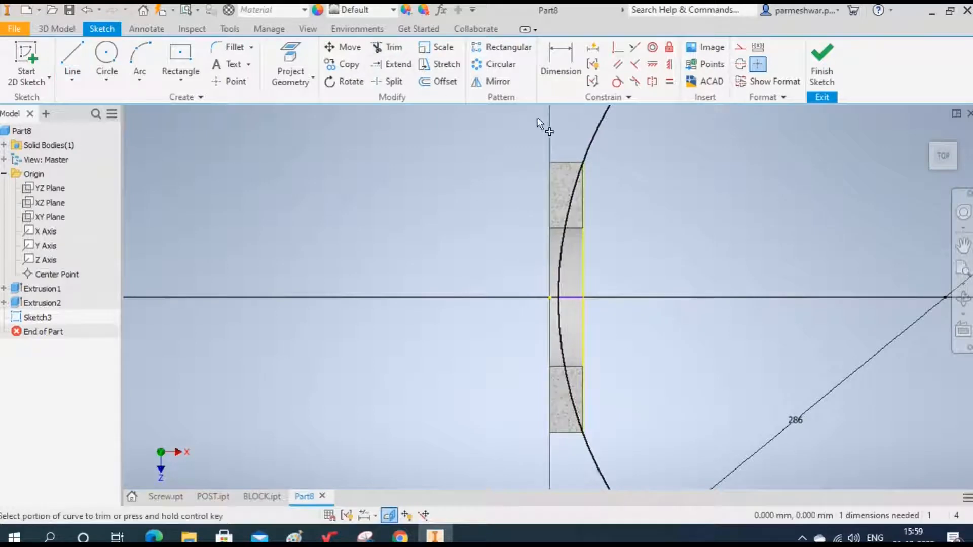
{"action": "left_click", "coordinate": [594, 129]}
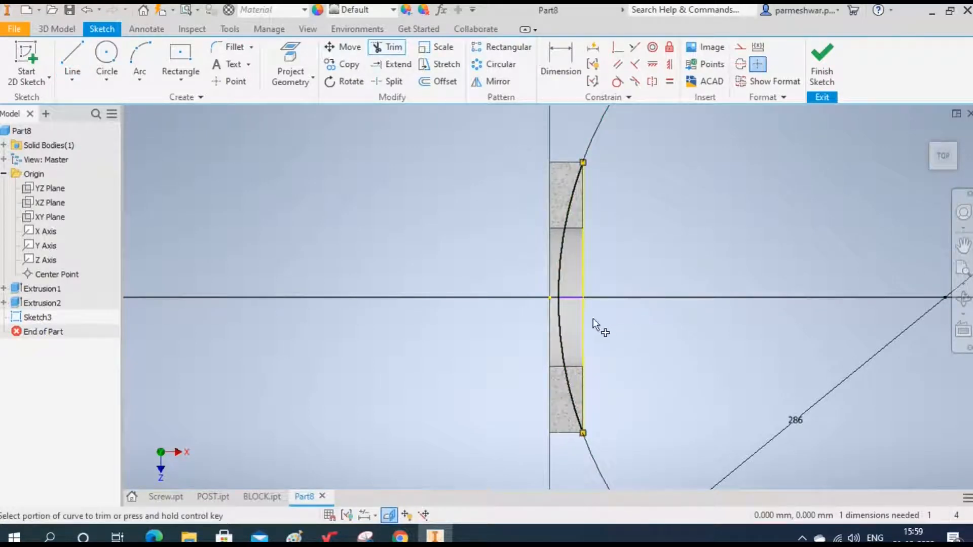
{"action": "left_click", "coordinate": [562, 330]}
{"action": "right_click", "coordinate": [689, 208]}
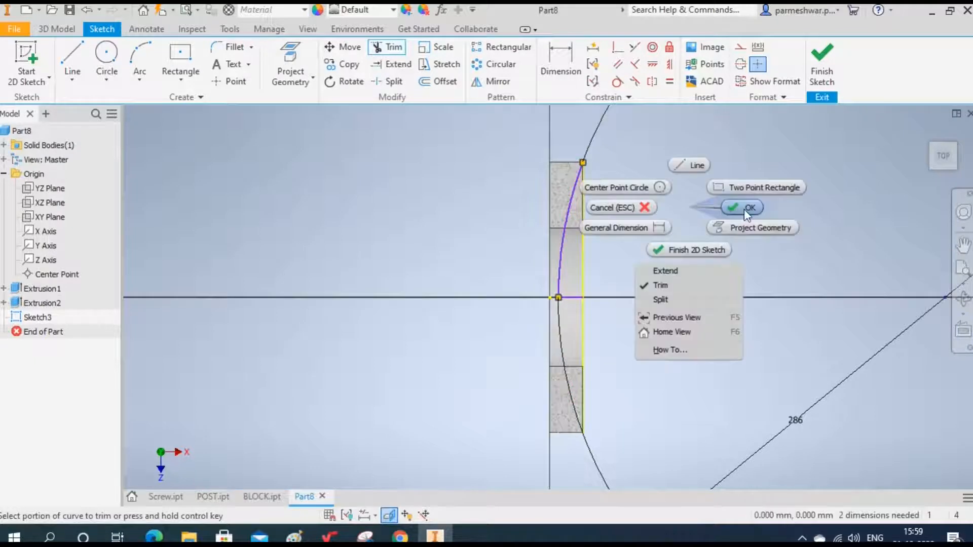
{"action": "left_click", "coordinate": [744, 208]}
{"action": "left_click", "coordinate": [565, 230]}
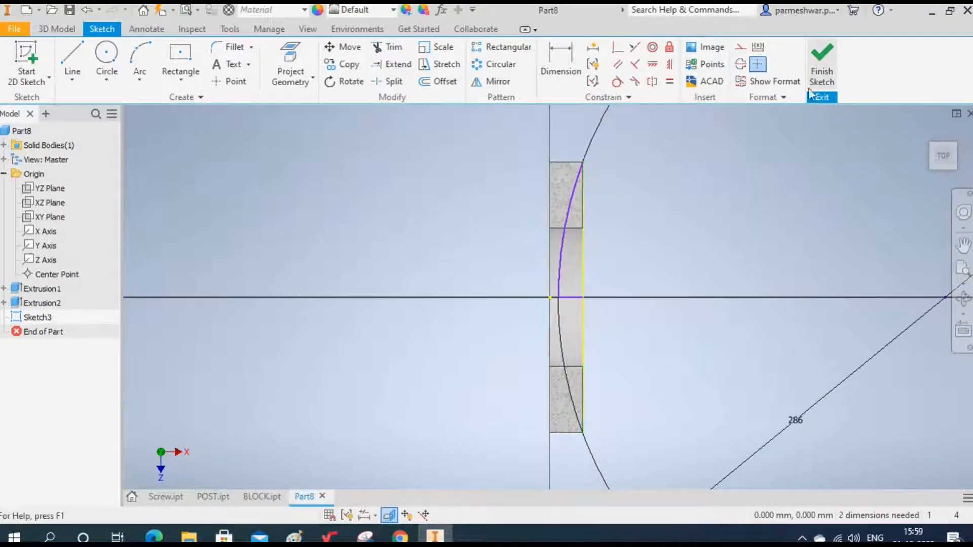
{"action": "left_click", "coordinate": [821, 63]}
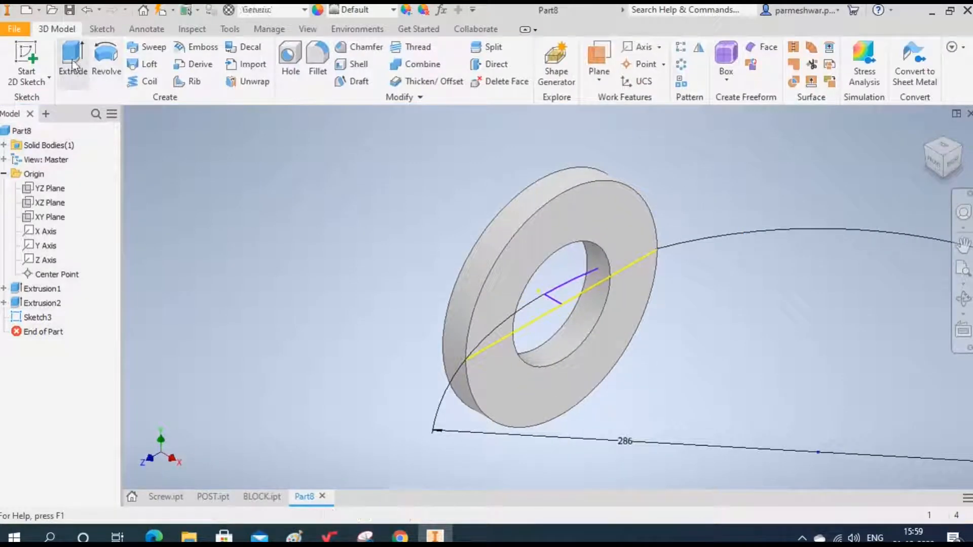
- Revolve the arc profile a full 360 degrees about the short axis line as a cut in the ring
{"action": "left_click", "coordinate": [107, 63]}
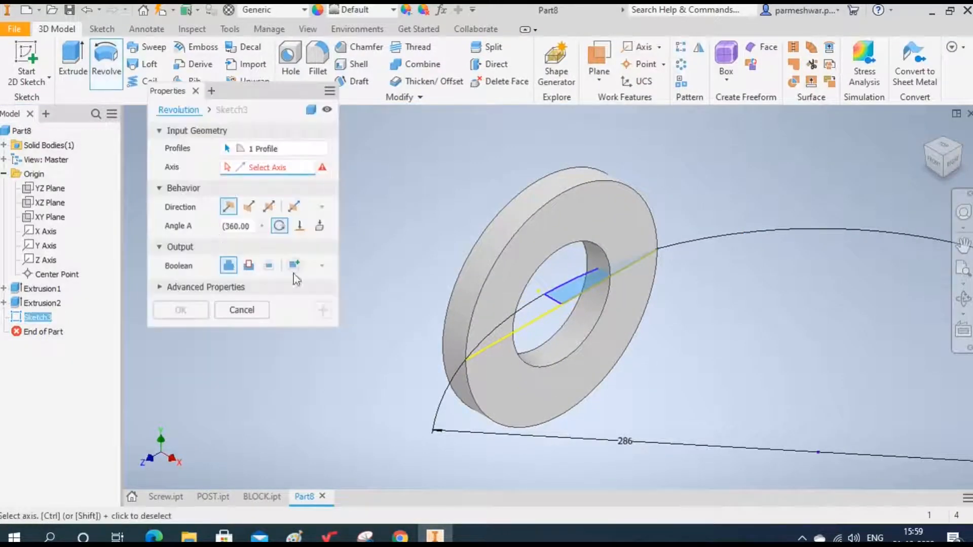
{"action": "left_click", "coordinate": [552, 300]}
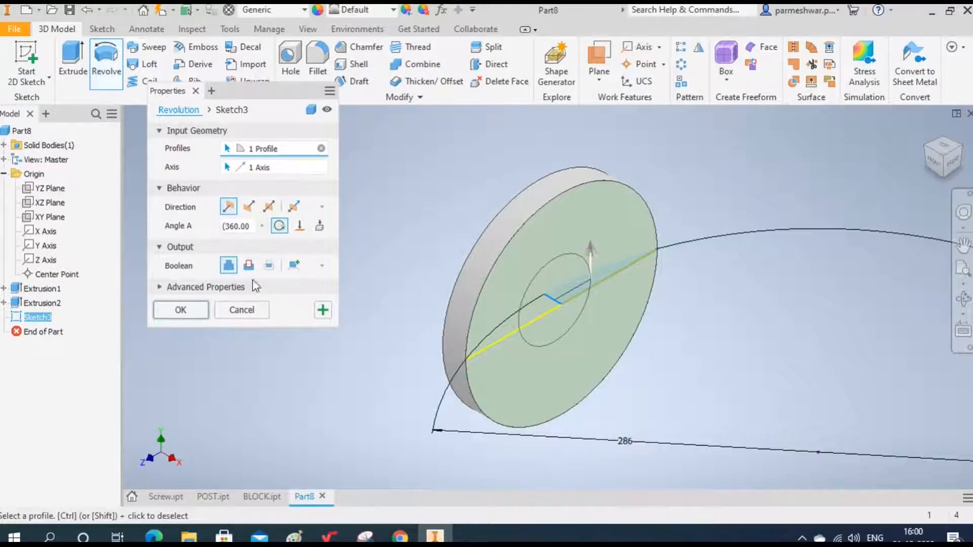
{"action": "left_click", "coordinate": [249, 265]}
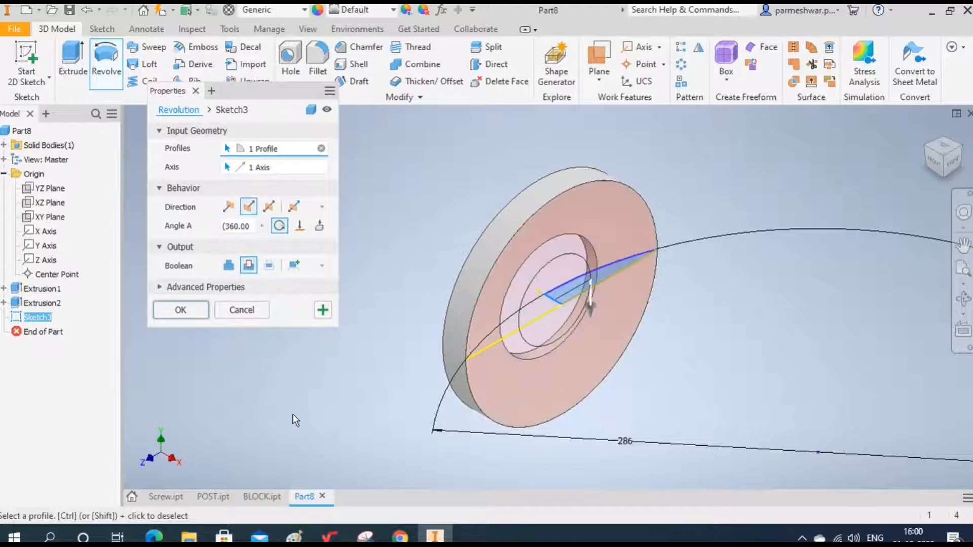
{"action": "left_click", "coordinate": [187, 309]}
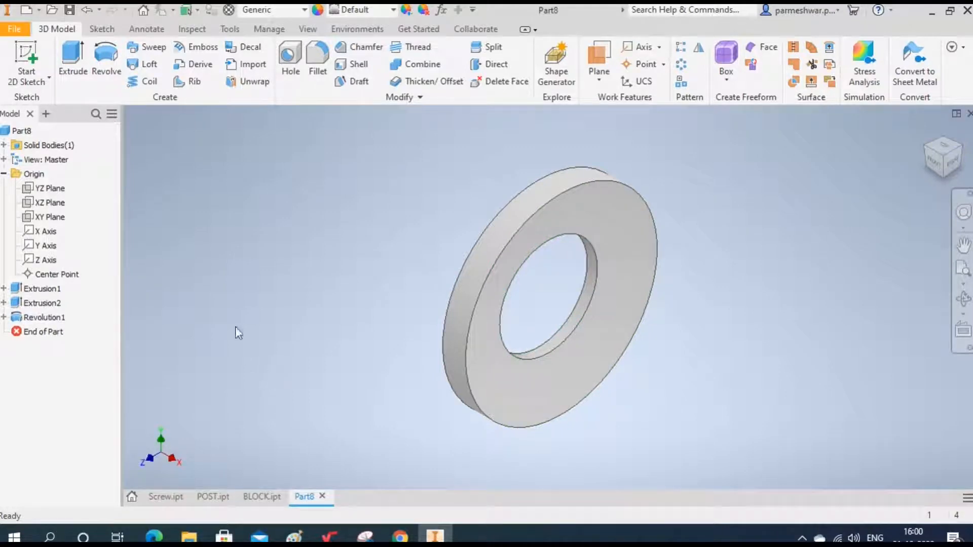
- Save the part as RING in the SINGLE TOOL POST ASSEMBLY folder
{"action": "key", "text": "ctrl+s"}
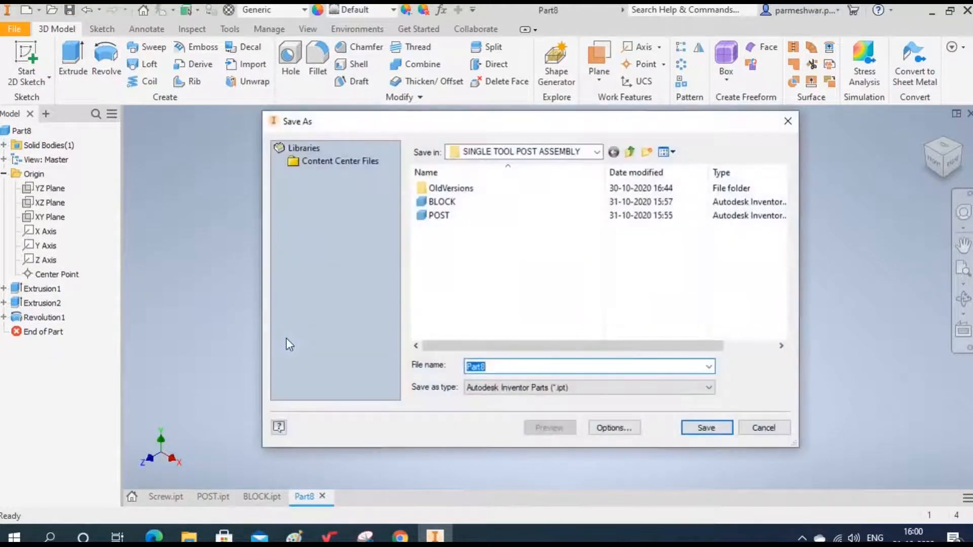
{"action": "type", "text": "Ri"}
{"action": "left_click", "coordinate": [706, 428]}
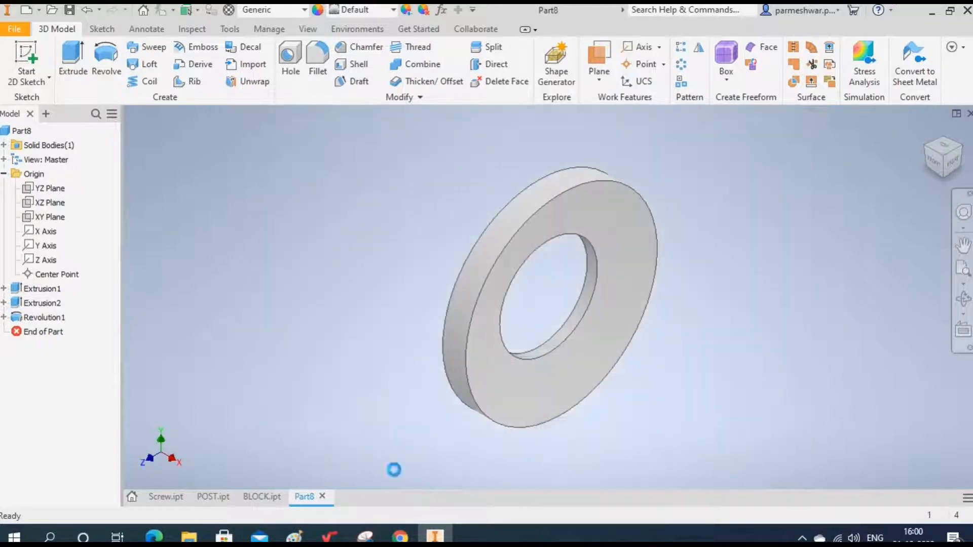
- Check the wedge's views in the PDF drawing and create a new part from the metric Standard (mm).ipt template
{"action": "left_click", "coordinate": [154, 536]}
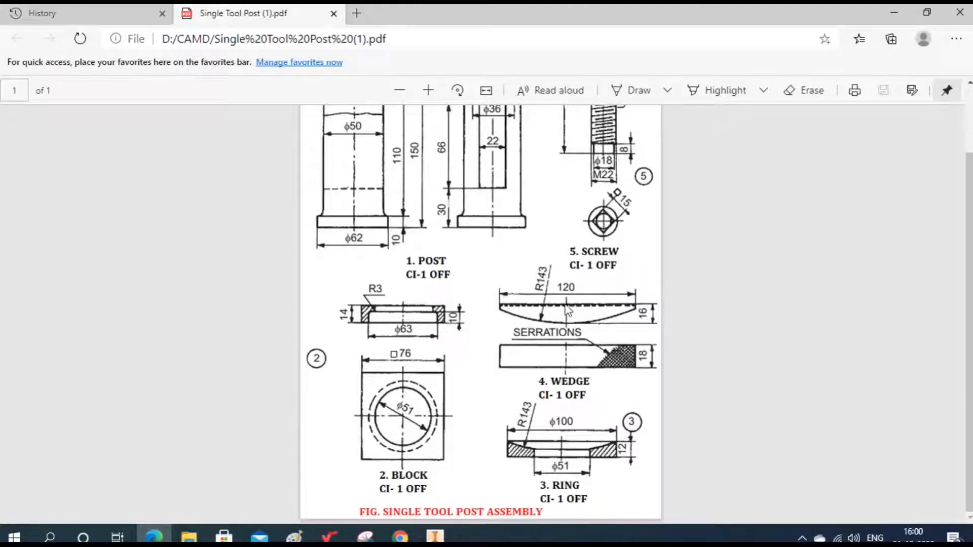
{"action": "left_click", "coordinate": [442, 531]}
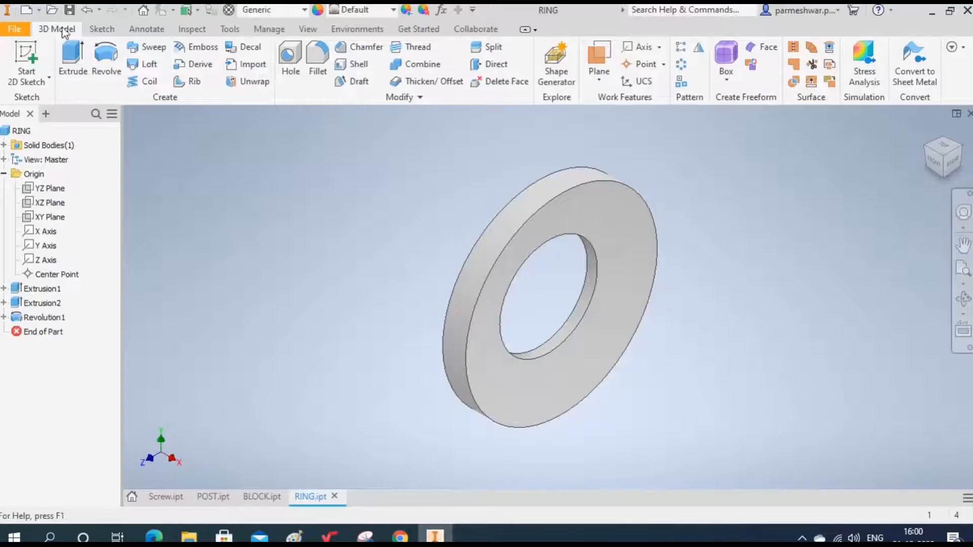
{"action": "left_click", "coordinate": [25, 10]}
{"action": "left_click", "coordinate": [566, 413]}
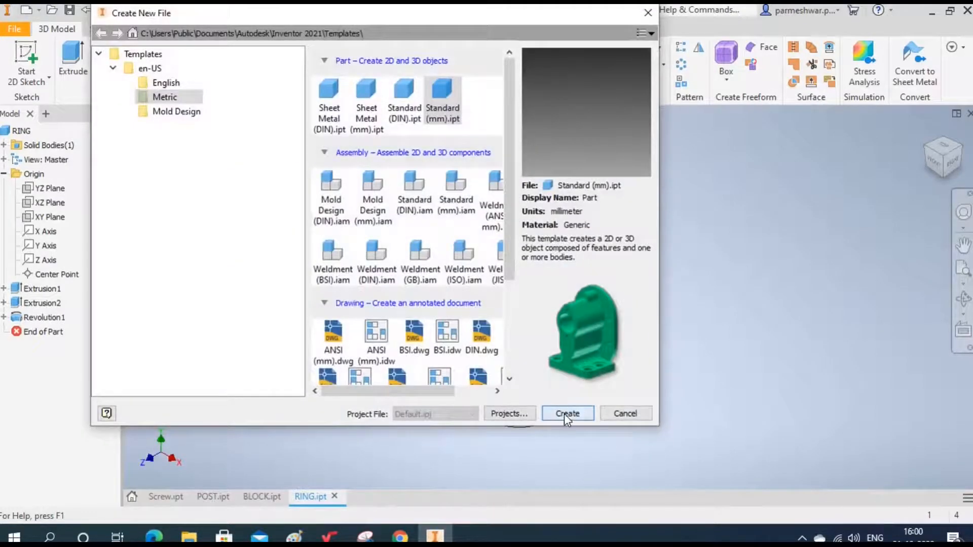
- Start a sketch on the YZ plane and draw a horizontal line about 18 mm long passing through the origin
{"action": "left_click", "coordinate": [23, 54]}
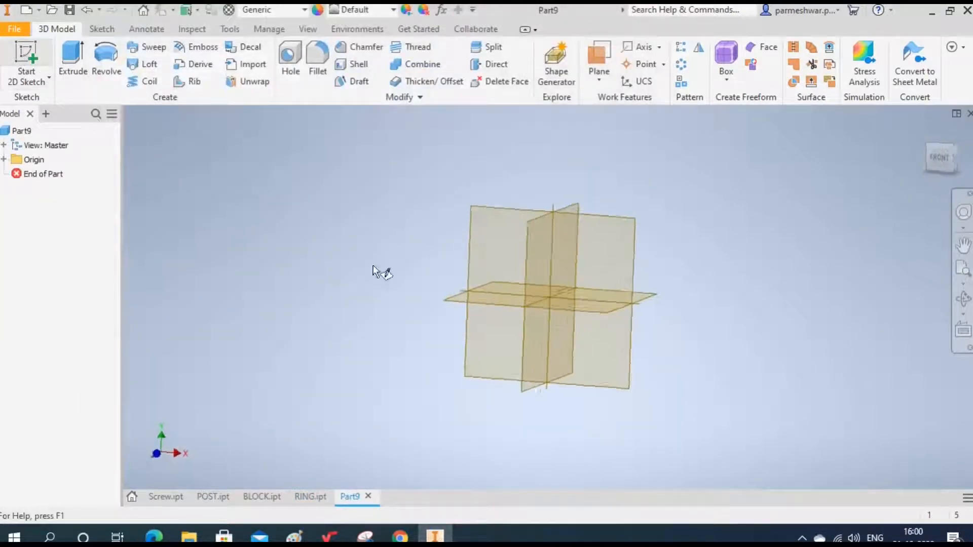
{"action": "left_click", "coordinate": [491, 263]}
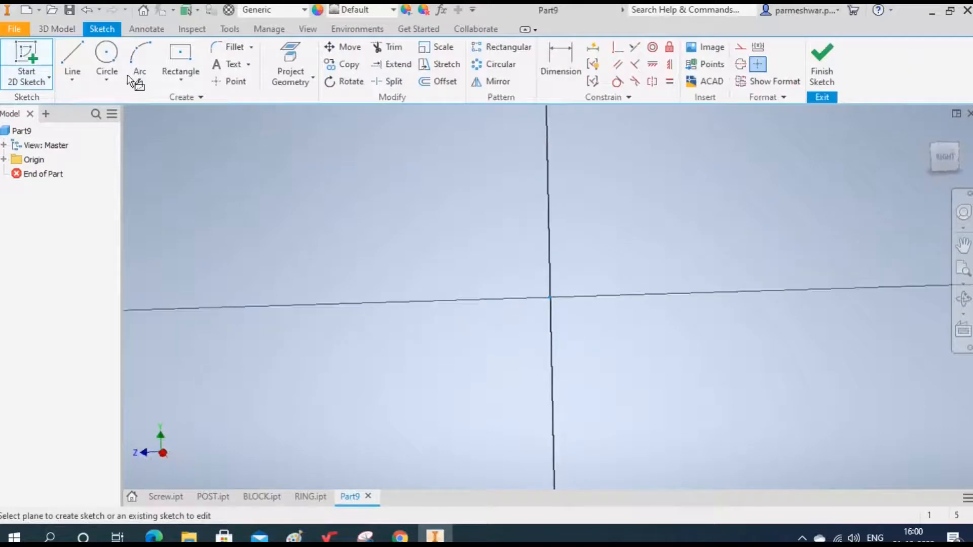
{"action": "left_click", "coordinate": [74, 53]}
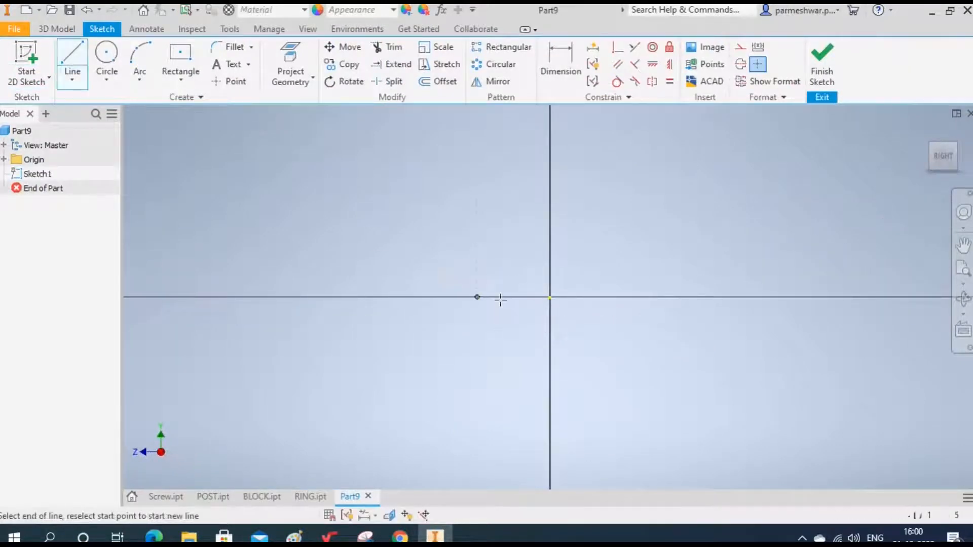
{"action": "left_click", "coordinate": [550, 297]}
{"action": "left_click", "coordinate": [678, 297]}
{"action": "right_click", "coordinate": [724, 233]}
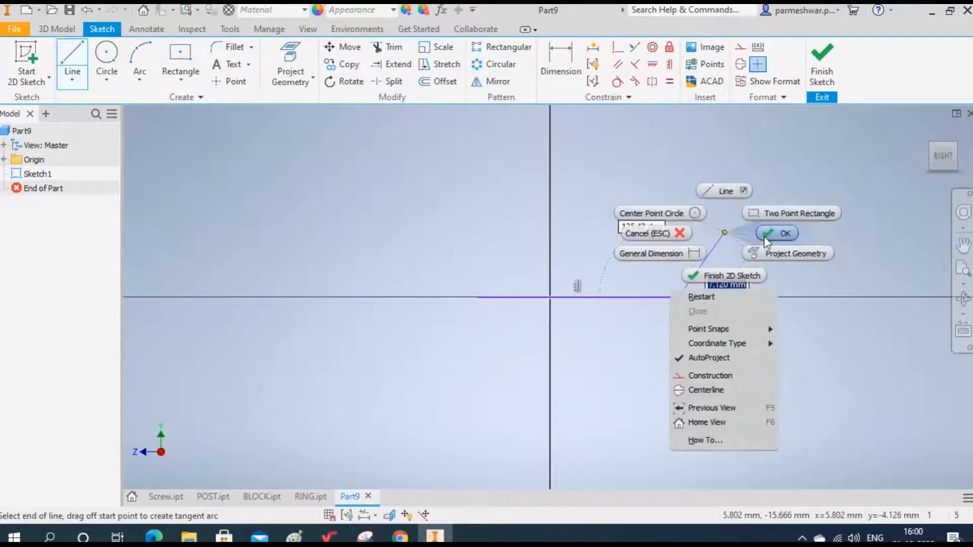
{"action": "left_click", "coordinate": [800, 235]}
- Dimension the horizontal line's length to 120 mm
{"action": "left_click", "coordinate": [570, 80]}
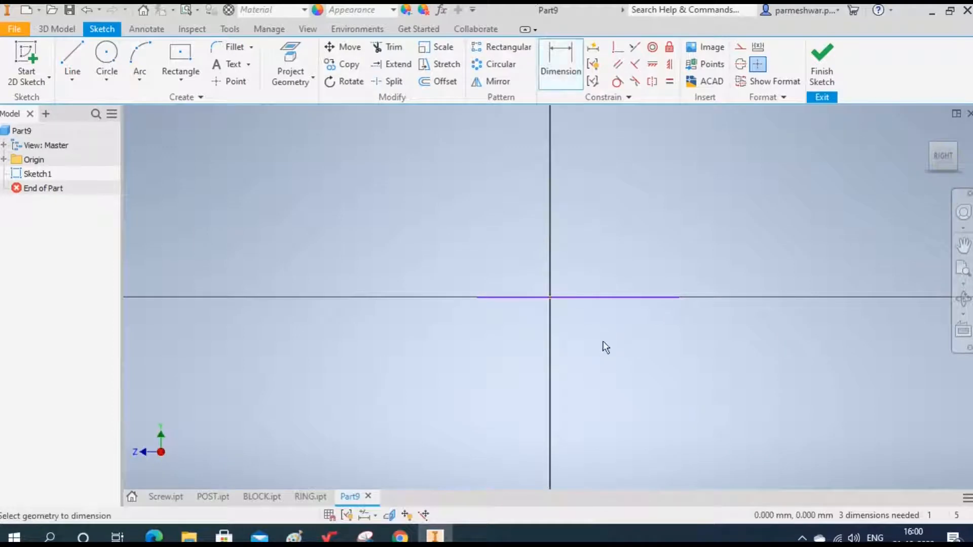
{"action": "left_click", "coordinate": [596, 297]}
{"action": "left_click", "coordinate": [609, 218]}
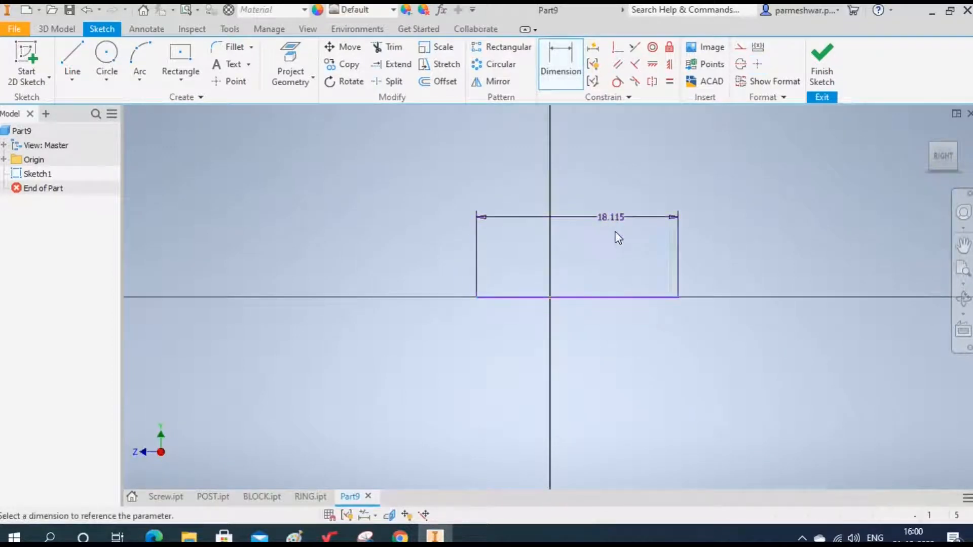
{"action": "type", "text": "120"}
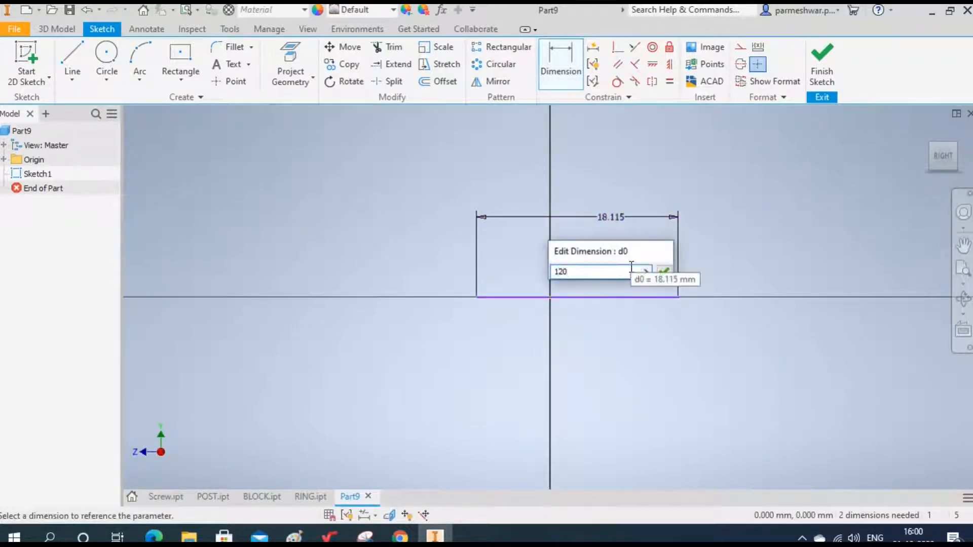
{"action": "key", "text": "Return"}
- Dimension the distance from the line's left endpoint to the origin as 60 mm
{"action": "scroll", "coordinate": [558, 308], "scroll_direction": "up", "scroll_amount": 5}
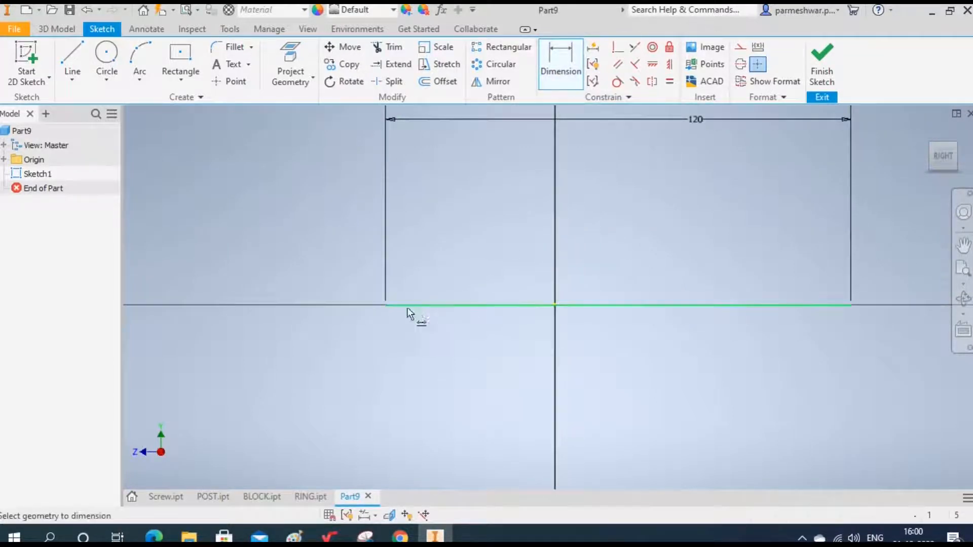
{"action": "left_click", "coordinate": [555, 303]}
{"action": "left_click", "coordinate": [507, 349]}
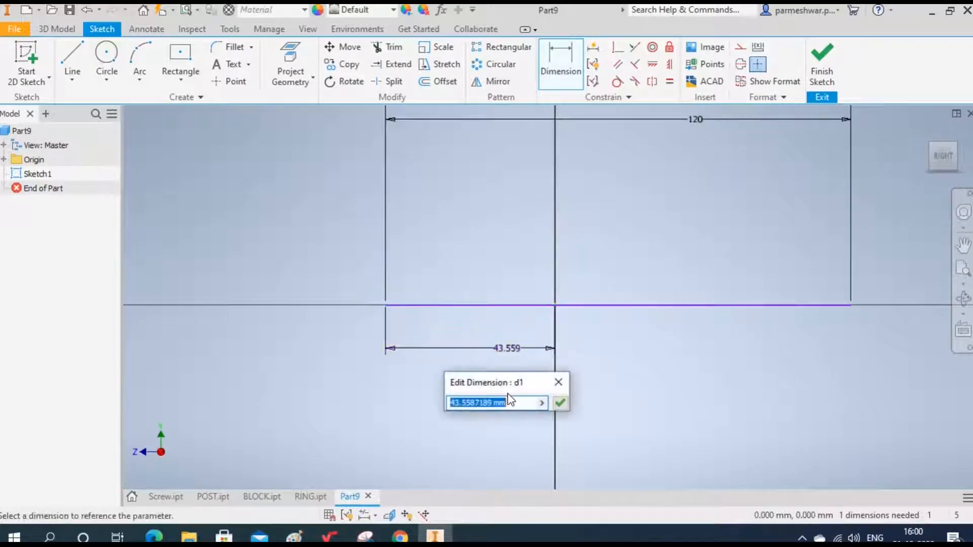
{"action": "type", "text": "60"}
{"action": "key", "text": "Return"}
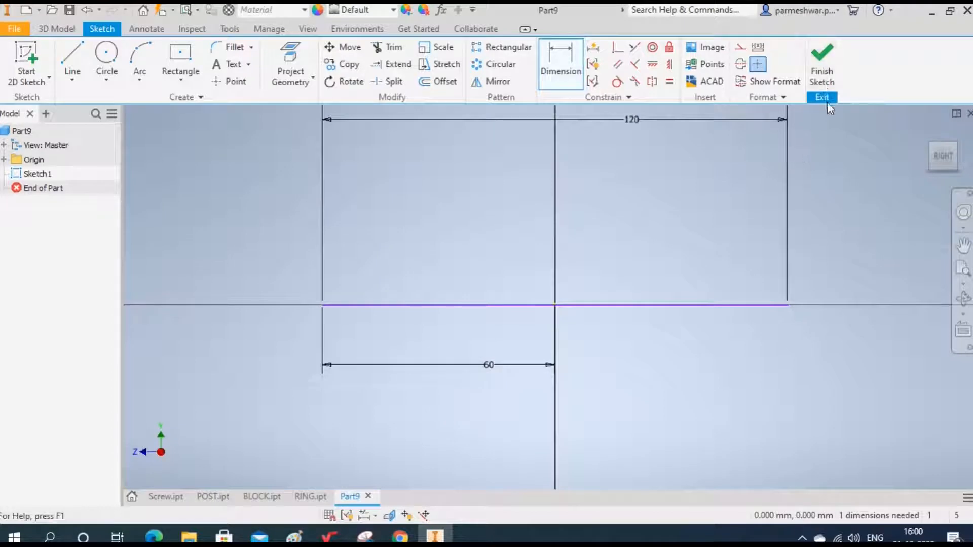
{"action": "scroll", "coordinate": [496, 361], "scroll_direction": "down", "scroll_amount": 3}
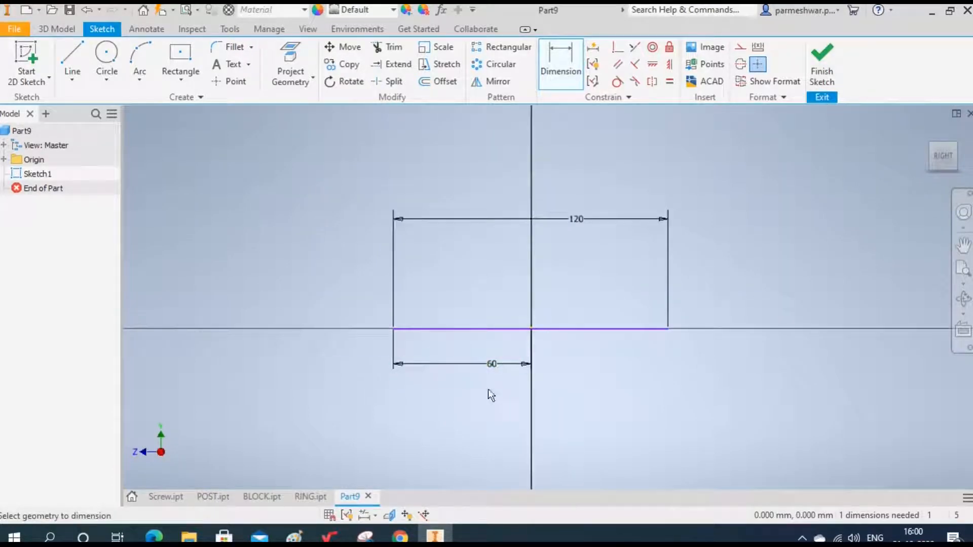
- Check the wedge's radius in the PDF and sketch a circle of diameter 143*2 mm centred on the vertical axis above the line
{"action": "key", "text": "alt+Tab"}
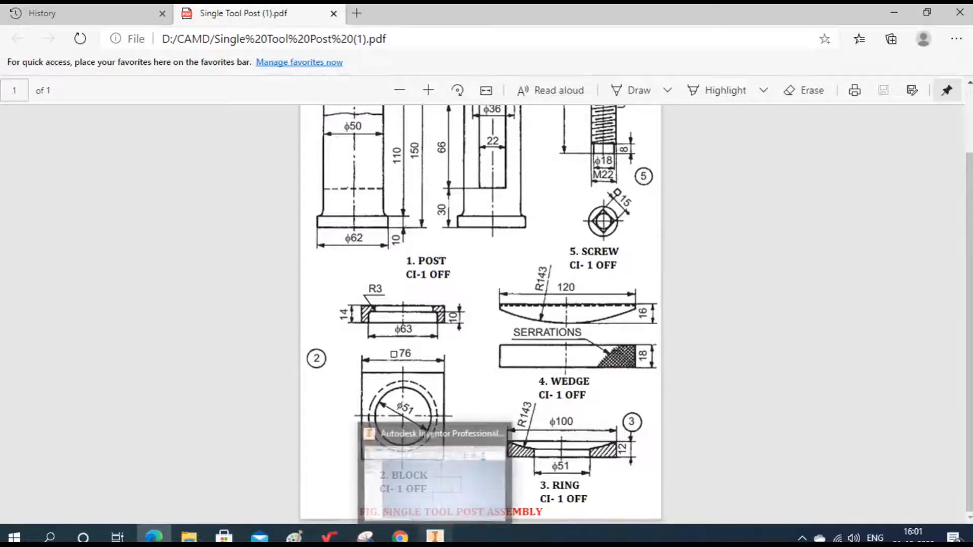
{"action": "left_click", "coordinate": [434, 536]}
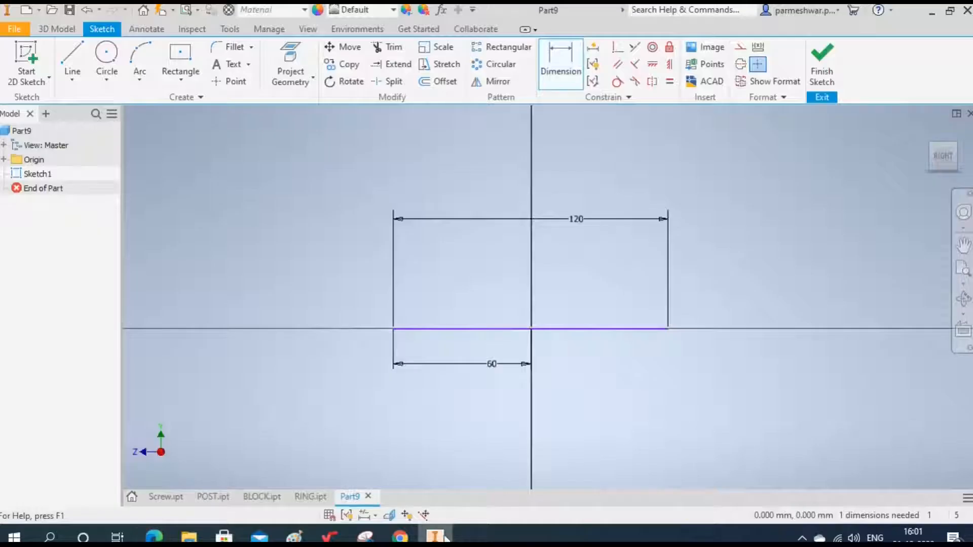
{"action": "left_click", "coordinate": [107, 53]}
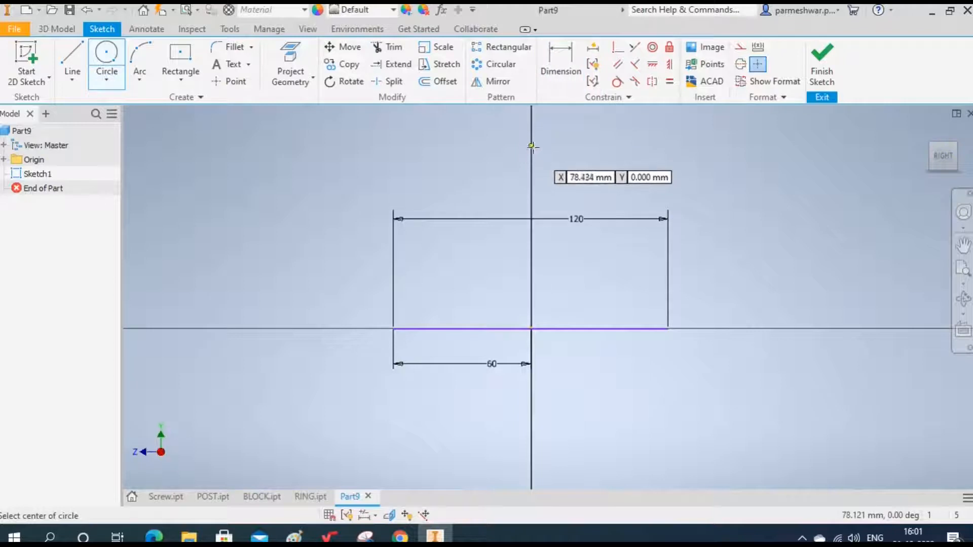
{"action": "left_click", "coordinate": [531, 155]}
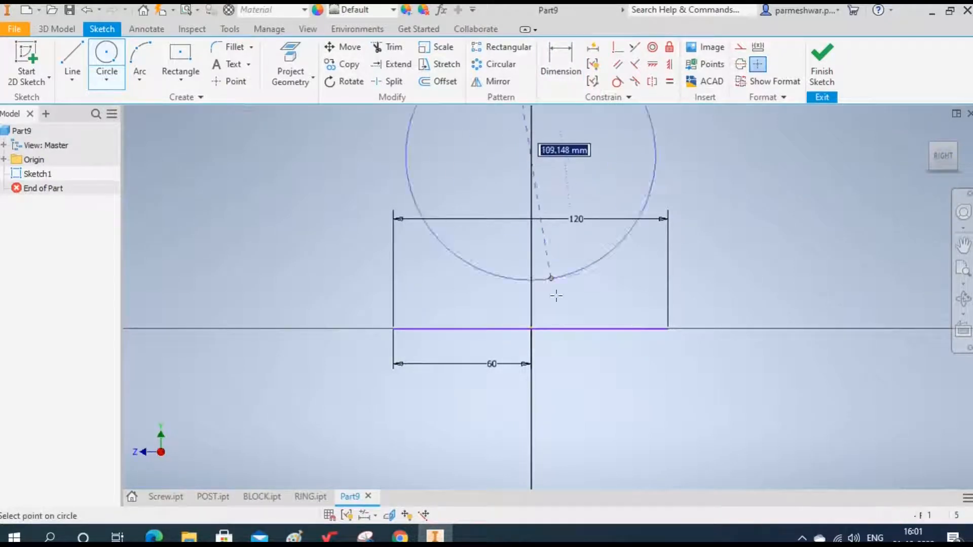
{"action": "type", "text": "143*"}
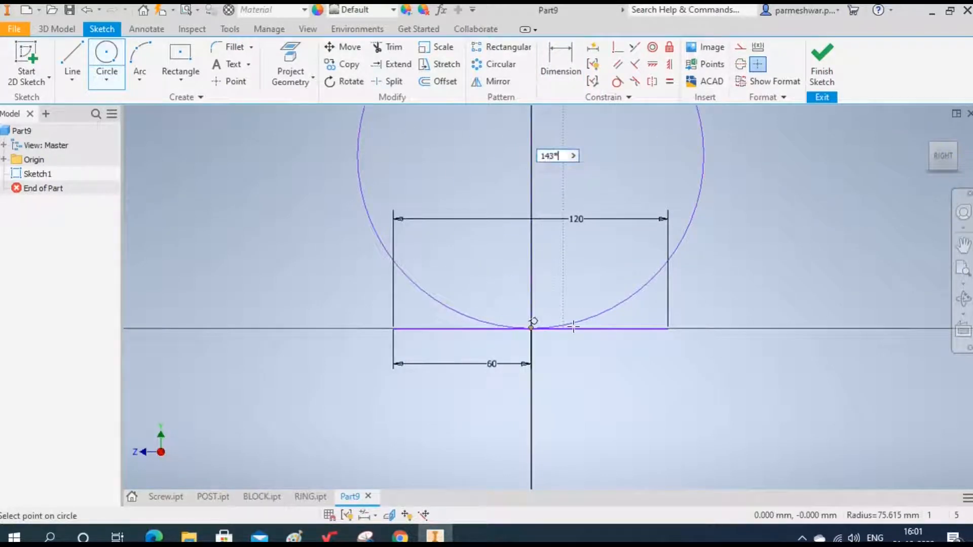
{"action": "type", "text": "2"}
{"action": "key", "text": "Return"}
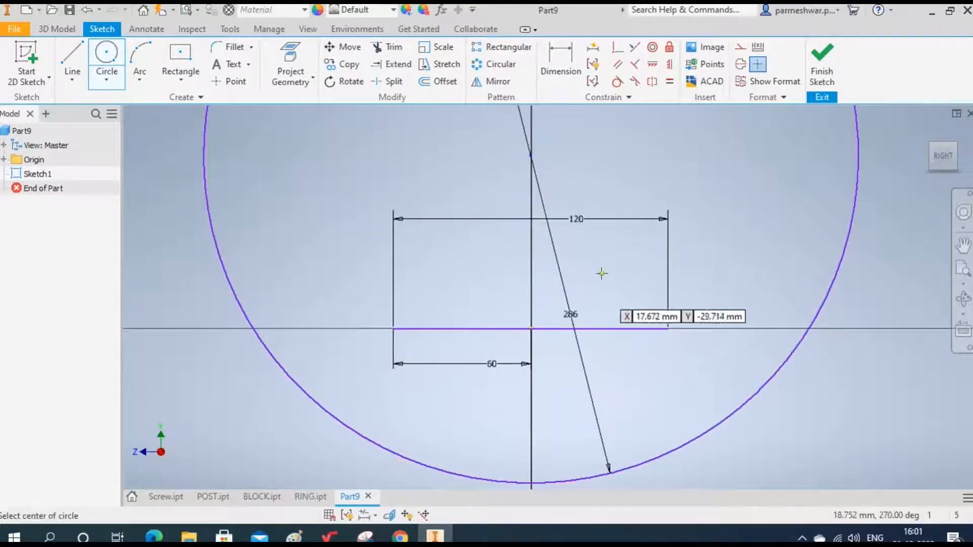
{"action": "right_click", "coordinate": [743, 202]}
{"action": "left_click", "coordinate": [778, 205]}
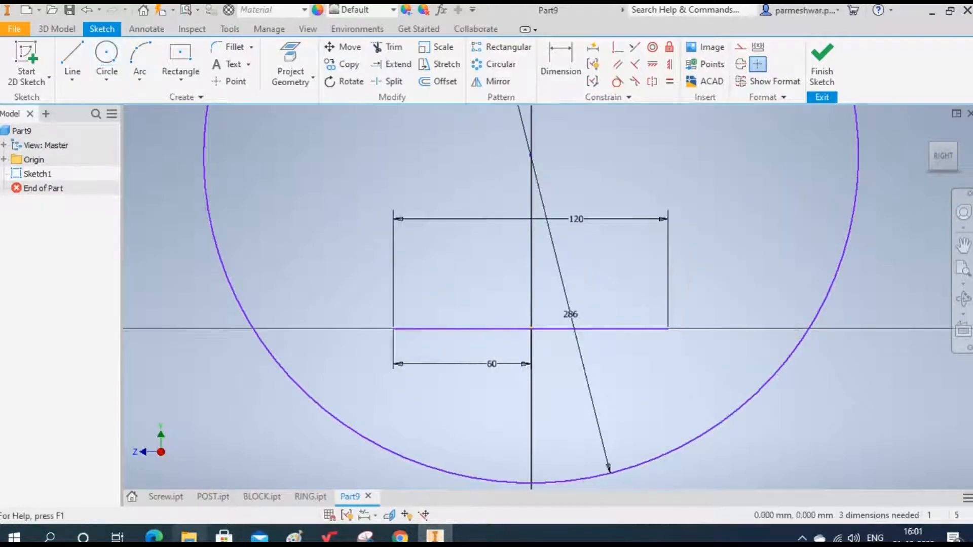
- Check the wedge's height in the PDF and draw a 16 mm vertical line downward from the origin
{"action": "left_click", "coordinate": [154, 537]}
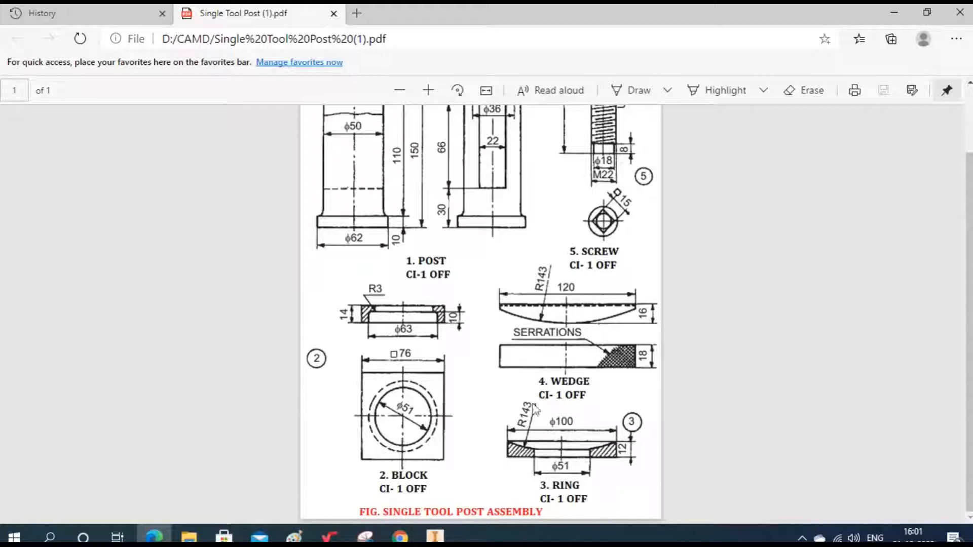
{"action": "left_click", "coordinate": [435, 536]}
{"action": "left_click", "coordinate": [72, 58]}
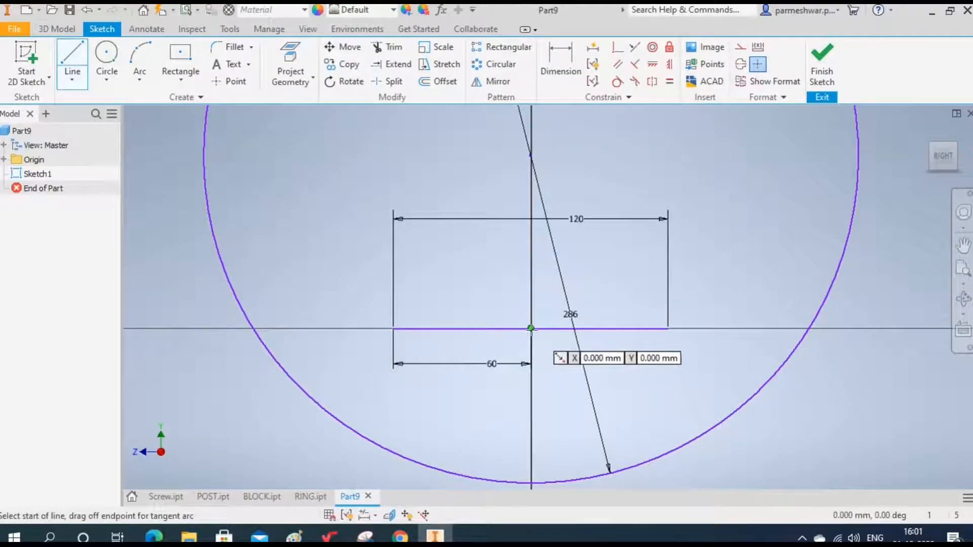
{"action": "left_click", "coordinate": [531, 329]}
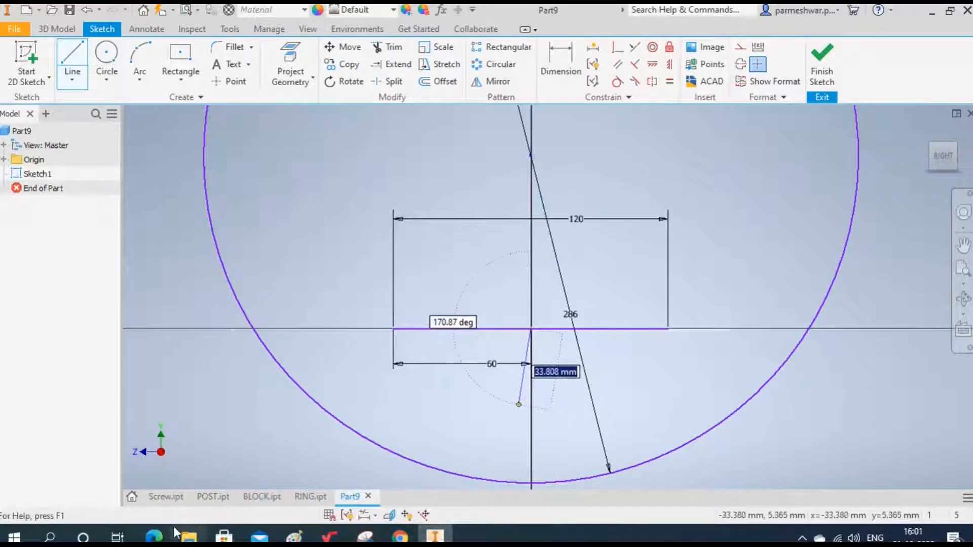
{"action": "left_click", "coordinate": [155, 536]}
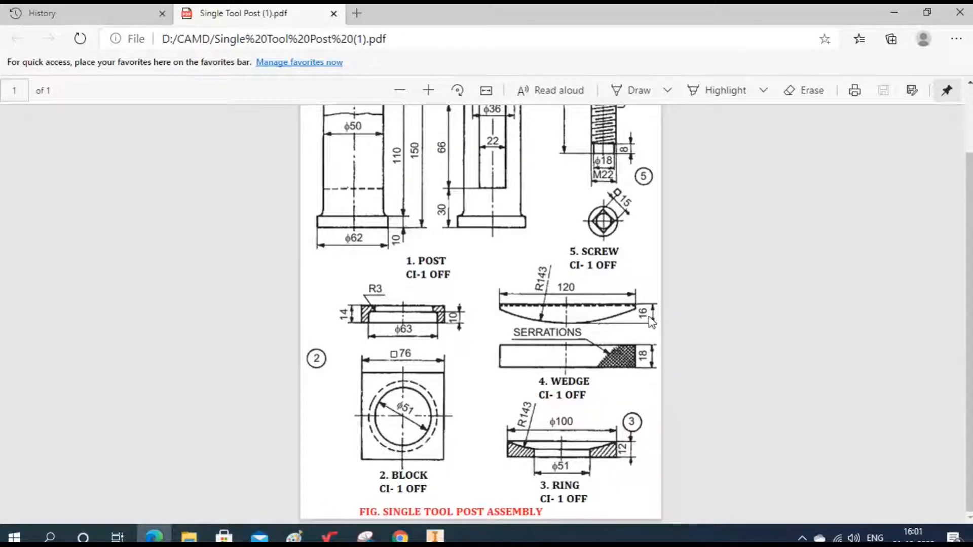
{"action": "left_click", "coordinate": [435, 536]}
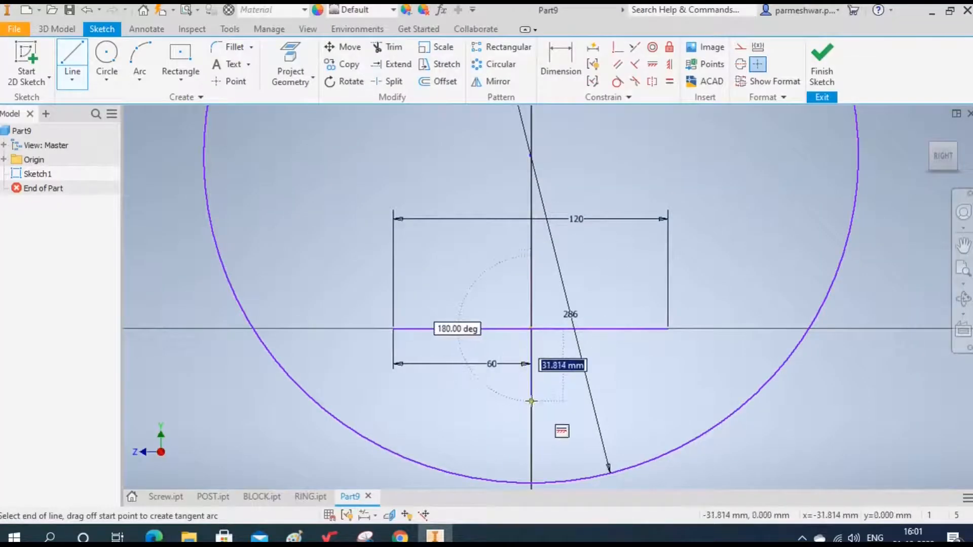
{"action": "left_click", "coordinate": [531, 364]}
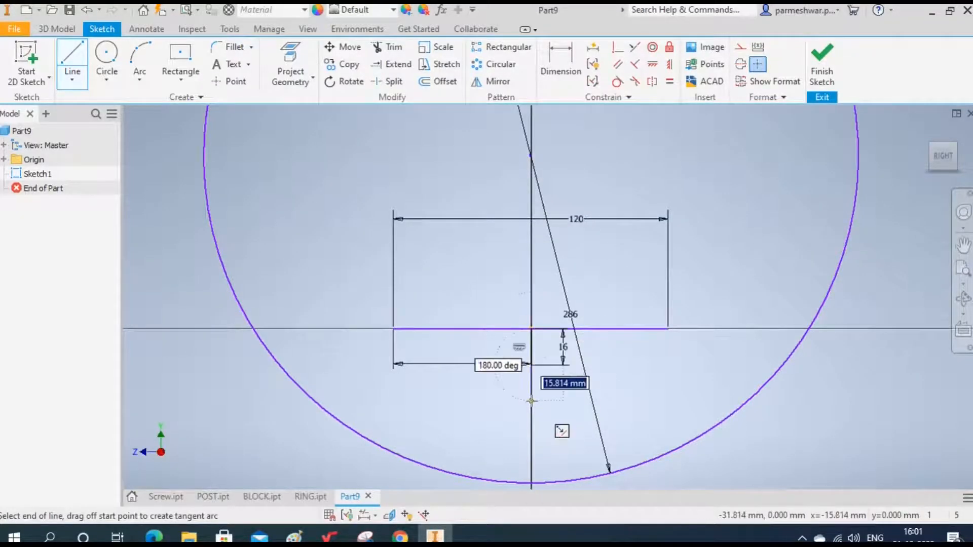
{"action": "right_click", "coordinate": [636, 365]}
{"action": "left_click", "coordinate": [688, 362]}
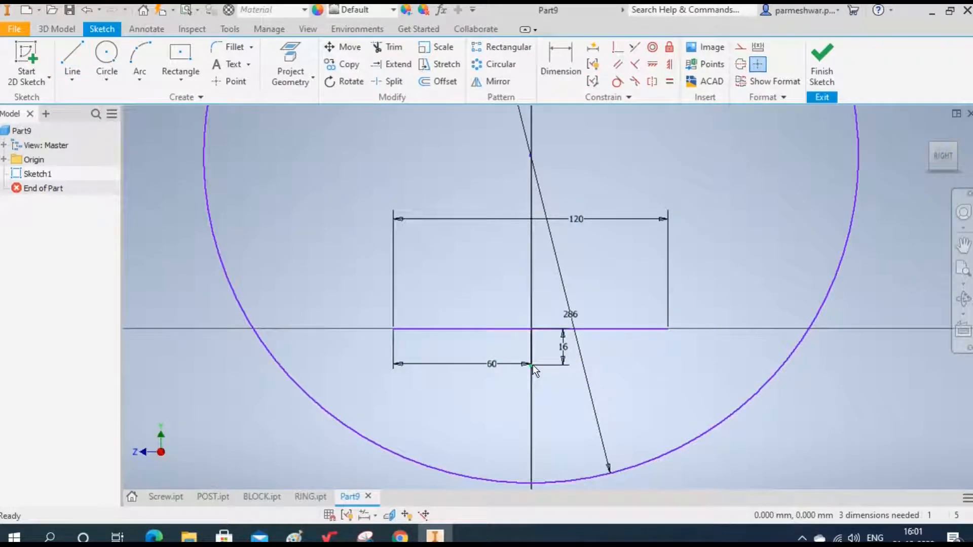
- Make the lowest point of the 286 mm circle coincident with the lower endpoint of the 16 mm vertical line
{"action": "left_click", "coordinate": [616, 50]}
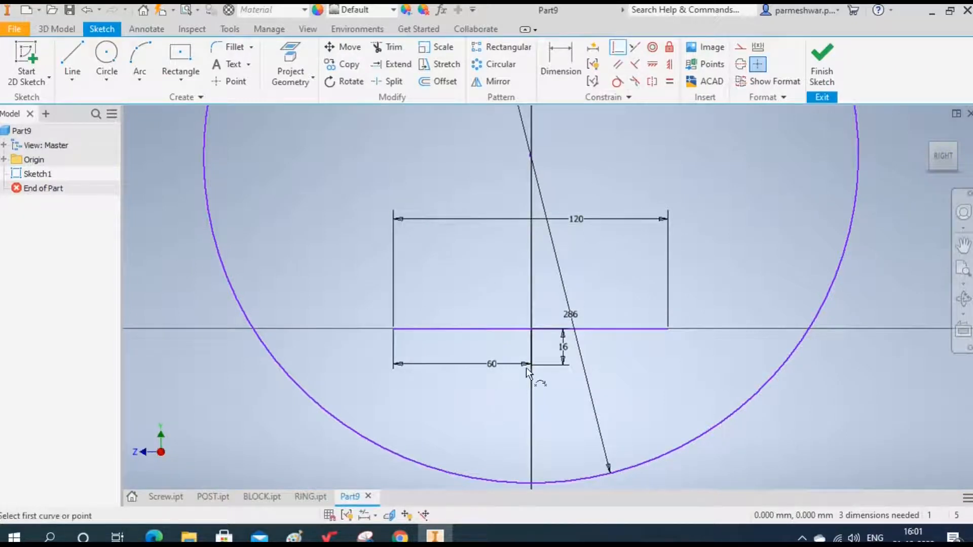
{"action": "left_click", "coordinate": [531, 370]}
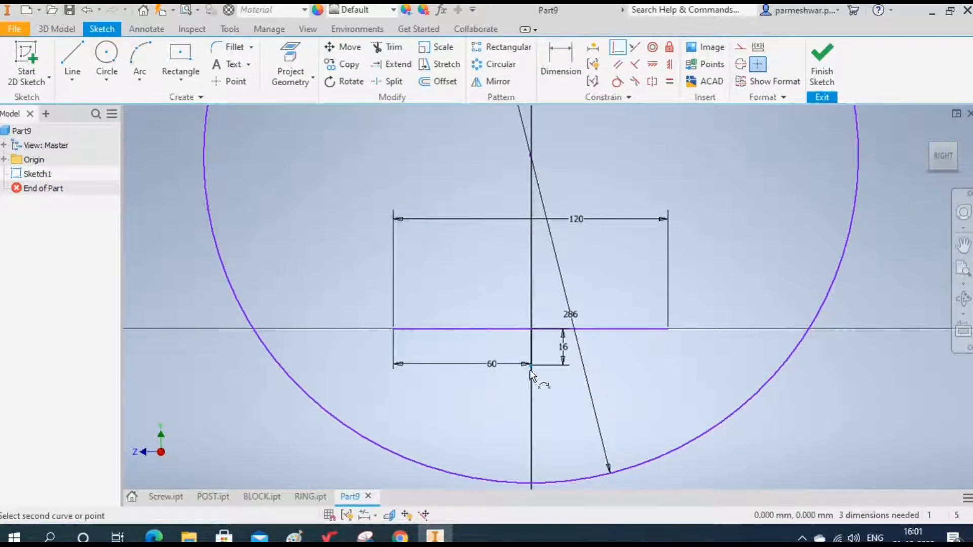
{"action": "left_click", "coordinate": [533, 481]}
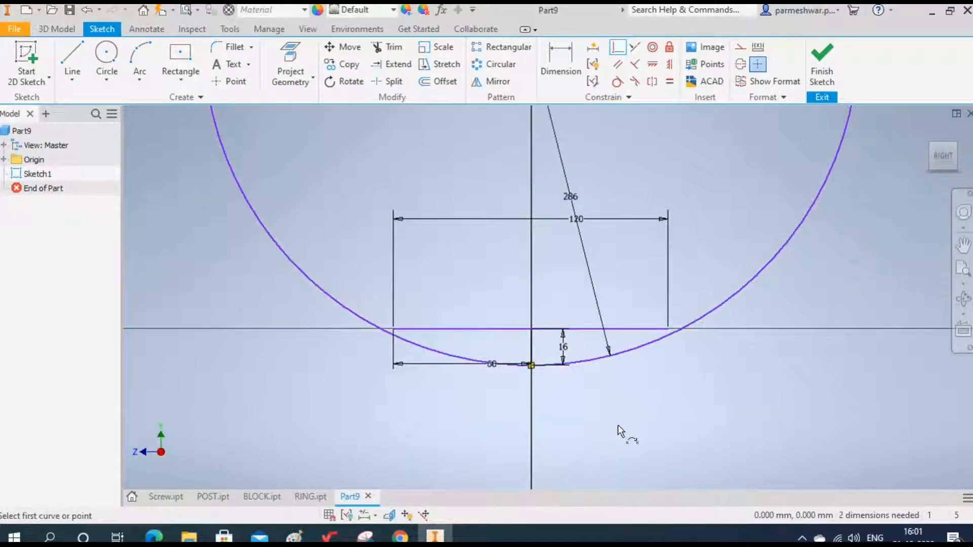
{"action": "scroll", "coordinate": [611, 429], "scroll_direction": "down", "scroll_amount": 2}
{"action": "scroll", "coordinate": [562, 187], "scroll_direction": "up", "scroll_amount": 5}
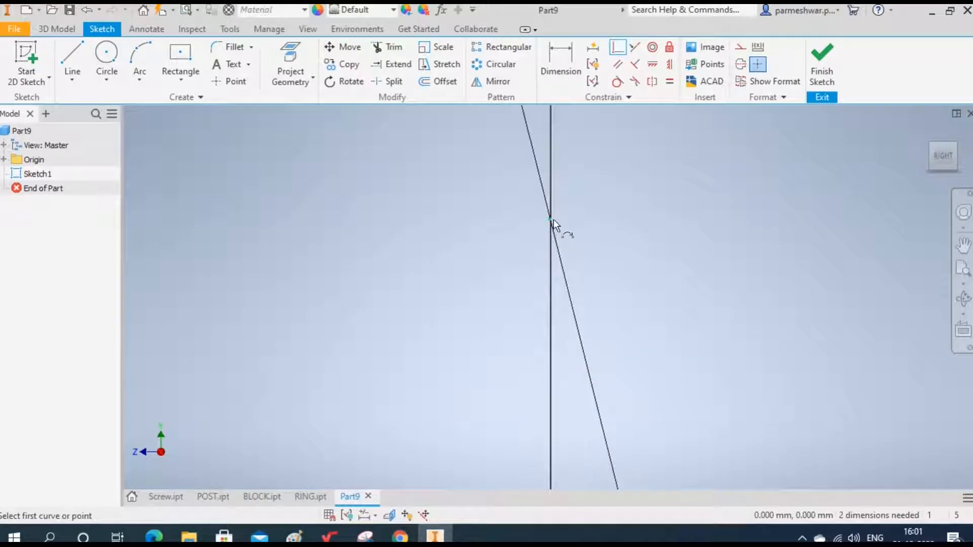
{"action": "scroll", "coordinate": [538, 305], "scroll_direction": "down", "scroll_amount": 5}
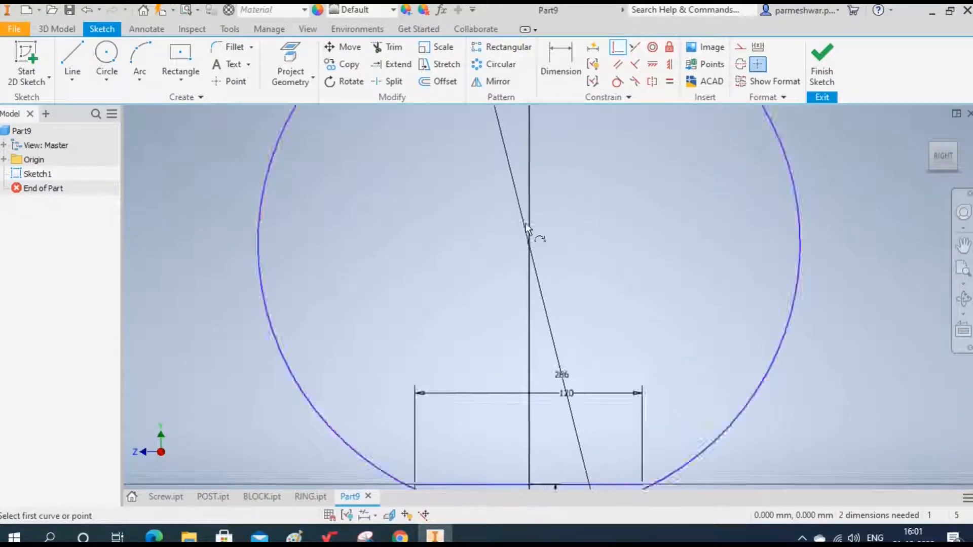
{"action": "scroll", "coordinate": [527, 366], "scroll_direction": "up", "scroll_amount": 2}
{"action": "scroll", "coordinate": [527, 365], "scroll_direction": "up", "scroll_amount": 2}
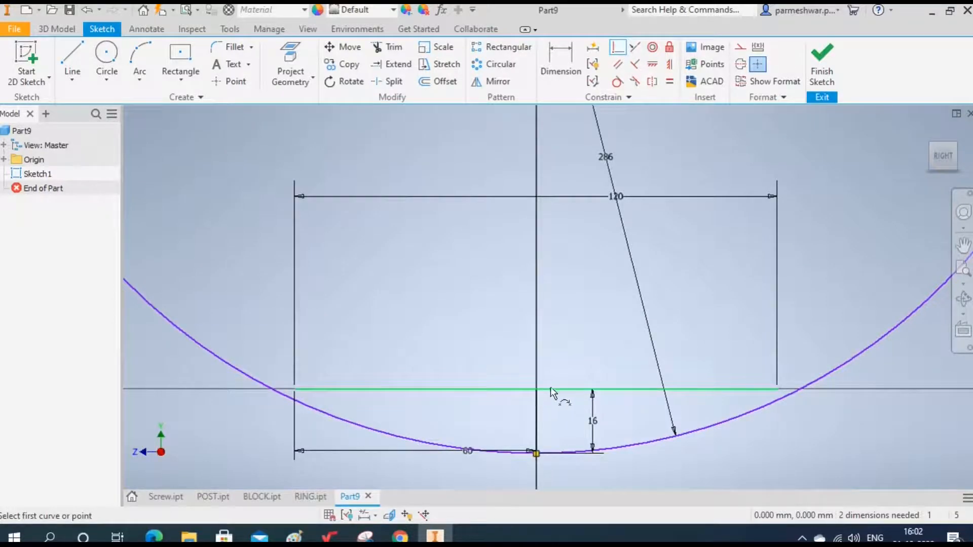
{"action": "scroll", "coordinate": [538, 358], "scroll_direction": "down", "scroll_amount": 3}
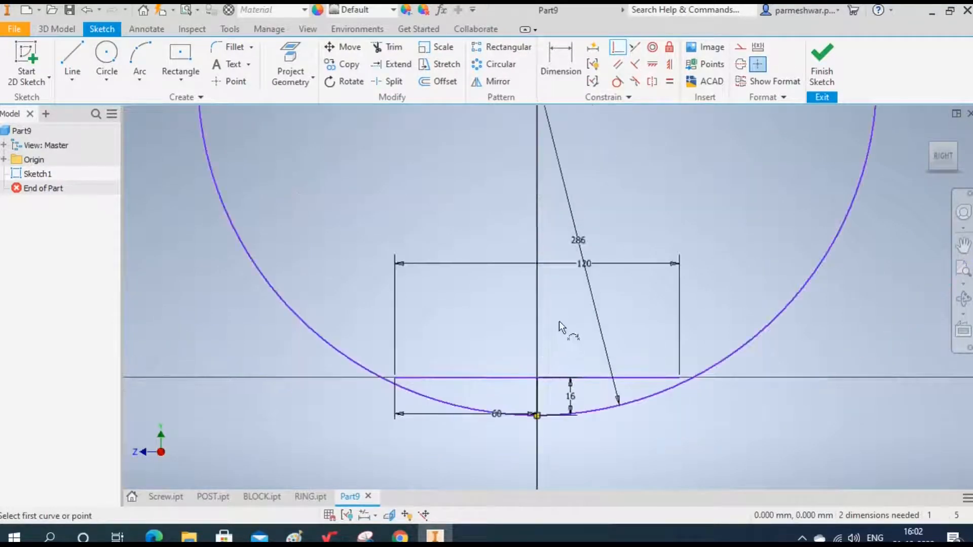
{"action": "right_click", "coordinate": [559, 319]}
{"action": "left_click", "coordinate": [603, 319]}
- Draw a vertical line about 4 mm long downward from the horizontal line's left endpoint, crossing the circle
{"action": "scroll", "coordinate": [394, 402], "scroll_direction": "up", "scroll_amount": 5}
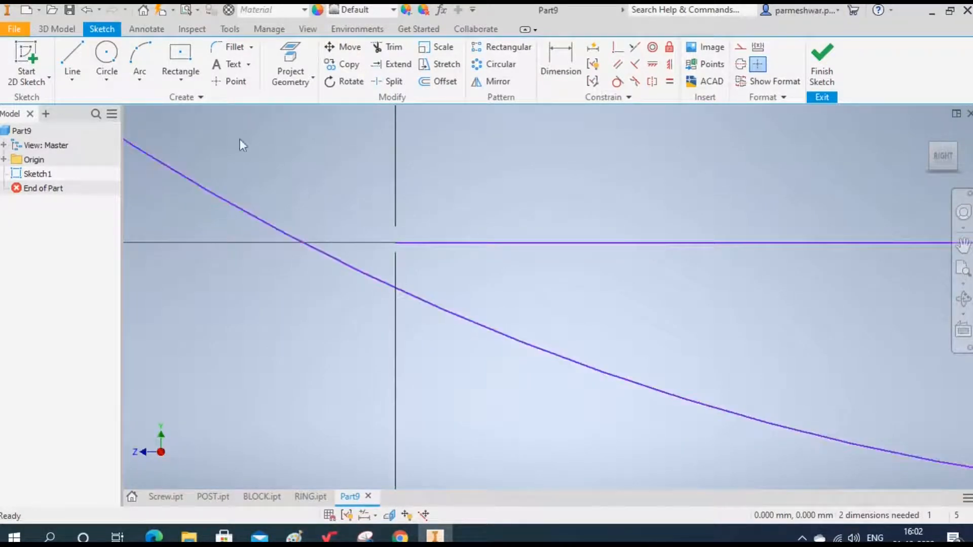
{"action": "key", "text": "l"}
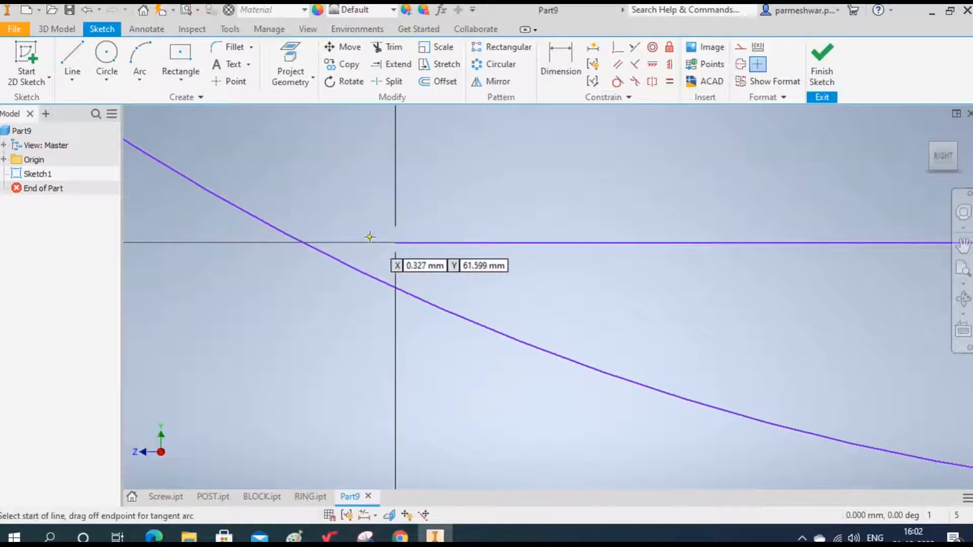
{"action": "left_click", "coordinate": [395, 242]}
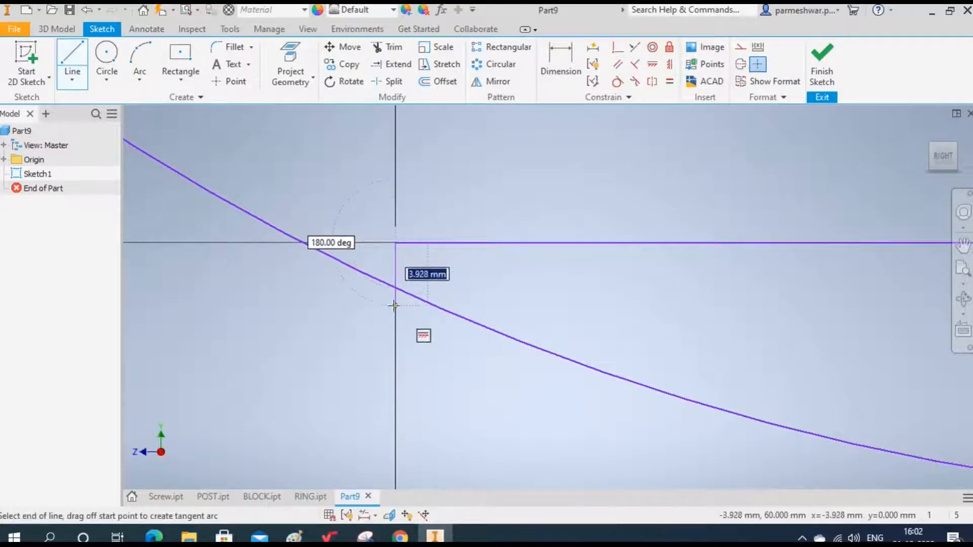
{"action": "right_click", "coordinate": [441, 325]}
{"action": "left_click", "coordinate": [489, 330]}
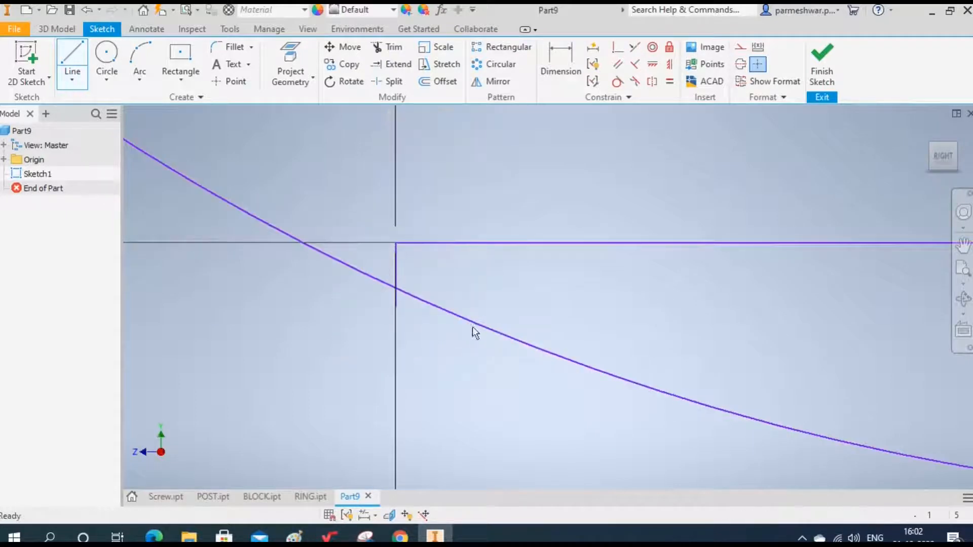
- Trim the part of the short left vertical line that extends below the circle
{"action": "left_click", "coordinate": [390, 46]}
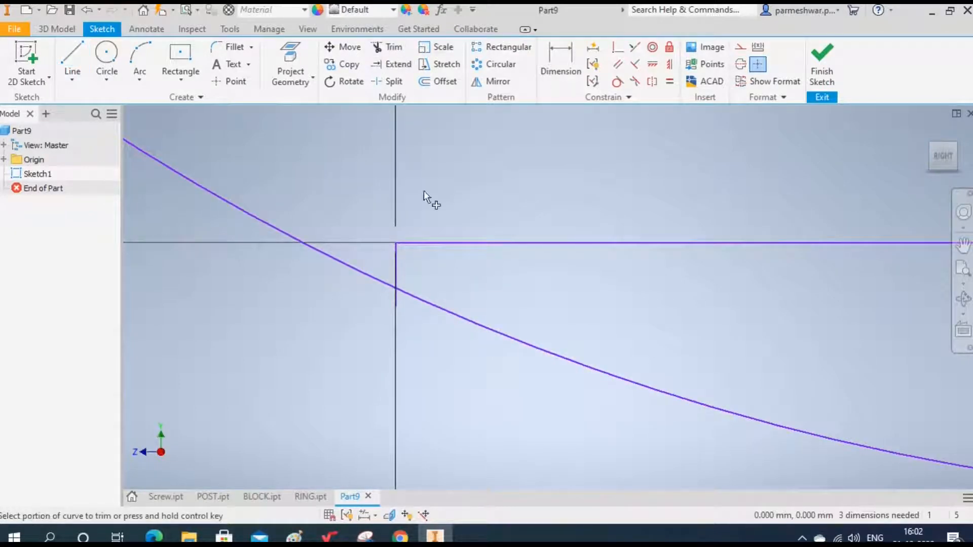
{"action": "left_click", "coordinate": [396, 298]}
{"action": "scroll", "coordinate": [463, 284], "scroll_direction": "up", "scroll_amount": 5}
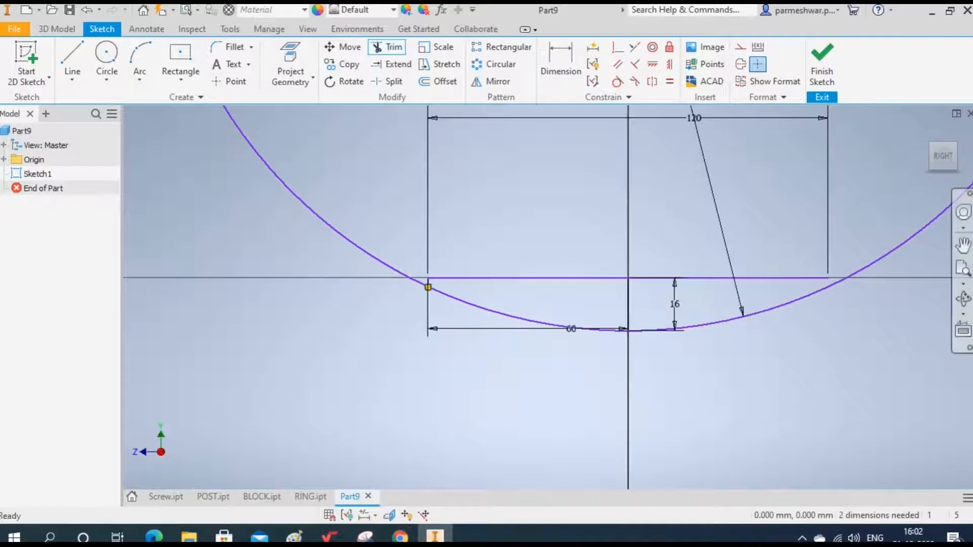
{"action": "scroll", "coordinate": [942, 304], "scroll_direction": "down", "scroll_amount": 2}
{"action": "right_click", "coordinate": [527, 196]}
{"action": "left_click", "coordinate": [570, 196]}
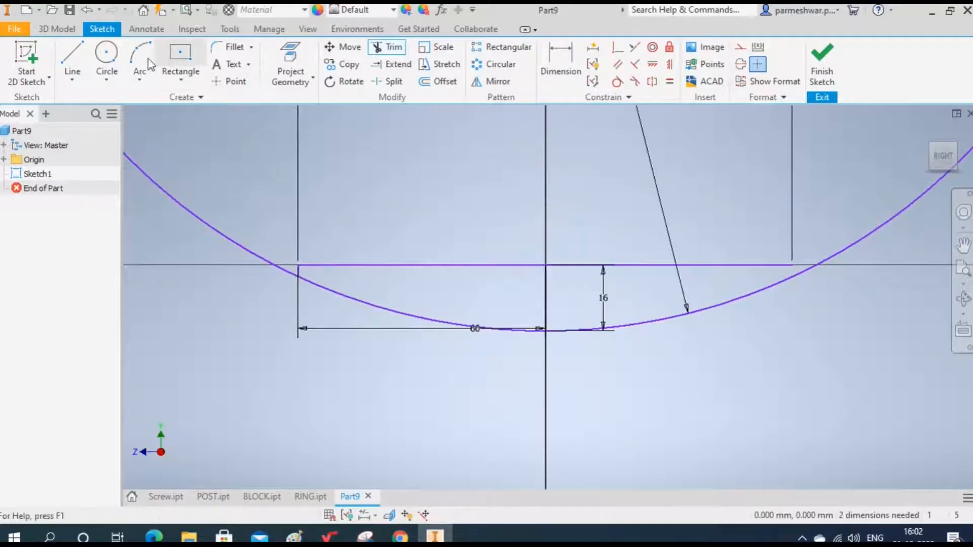
- Draw a vertical line from the horizontal line's right endpoint down to the circle
{"action": "left_click", "coordinate": [71, 56]}
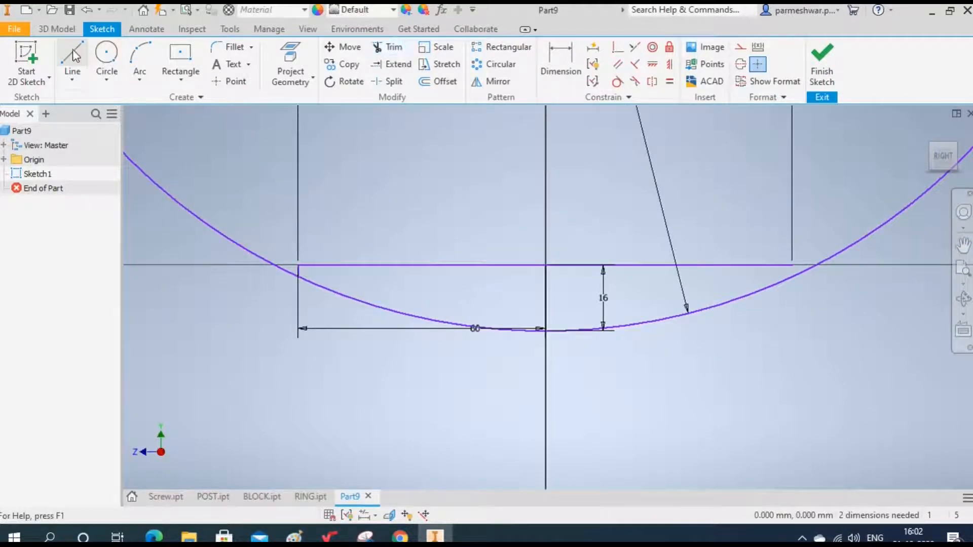
{"action": "left_click", "coordinate": [795, 270]}
{"action": "left_click", "coordinate": [791, 276]}
{"action": "right_click", "coordinate": [804, 331]}
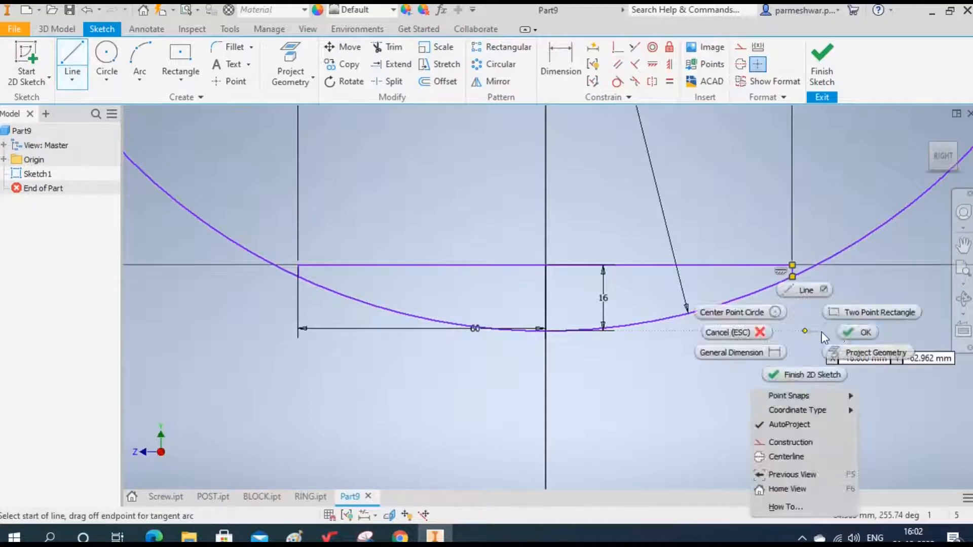
{"action": "left_click", "coordinate": [851, 330]}
{"action": "scroll", "coordinate": [800, 282], "scroll_direction": "down", "scroll_amount": 5}
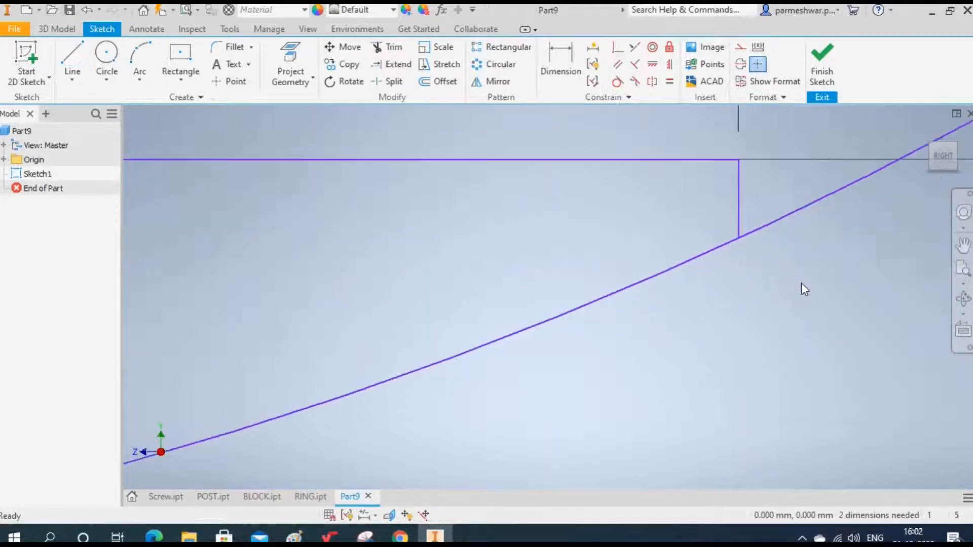
{"action": "scroll", "coordinate": [801, 283], "scroll_direction": "up", "scroll_amount": 5}
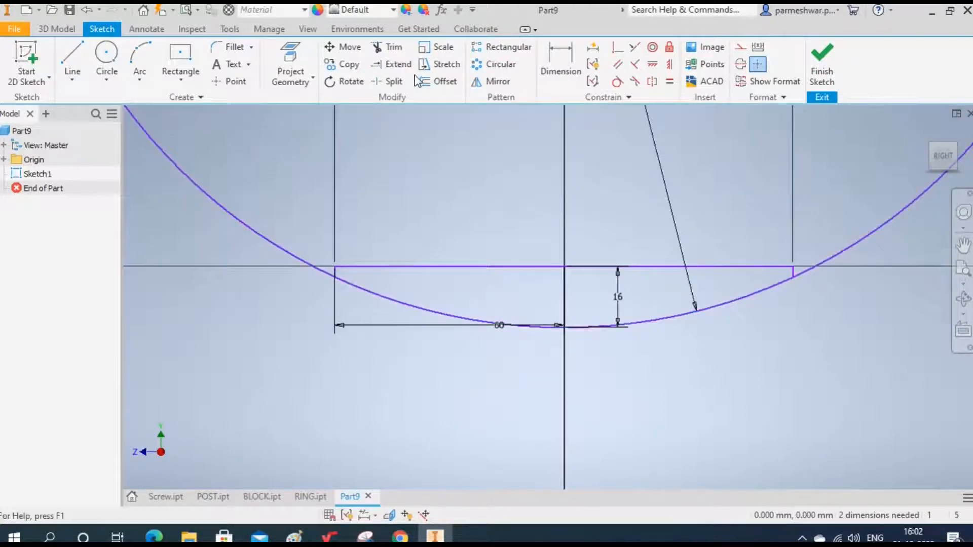
- Trim away the circle outside the two short vertical end lines, keeping only the wedge's lower arc
{"action": "left_click", "coordinate": [393, 47]}
{"action": "left_click", "coordinate": [285, 260]}
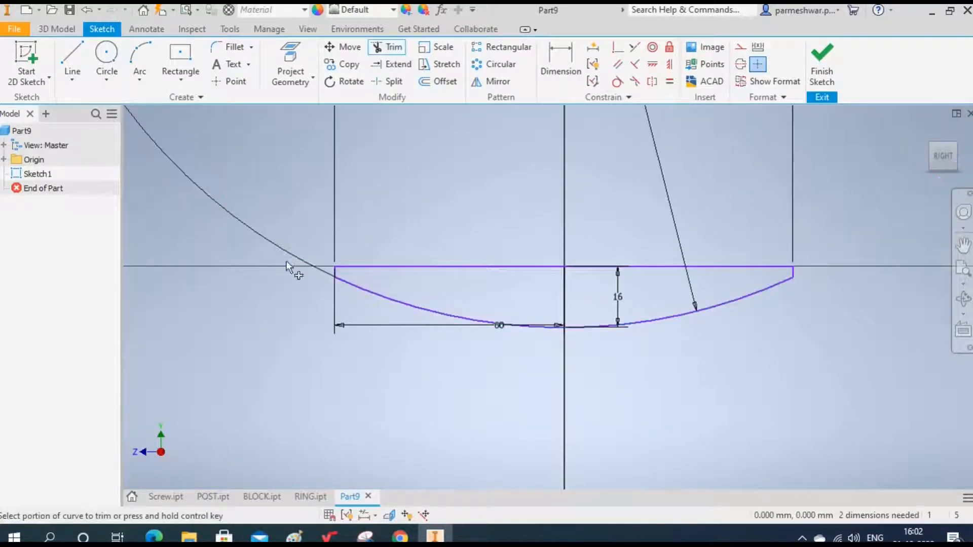
{"action": "right_click", "coordinate": [764, 397]}
{"action": "left_click", "coordinate": [819, 392]}
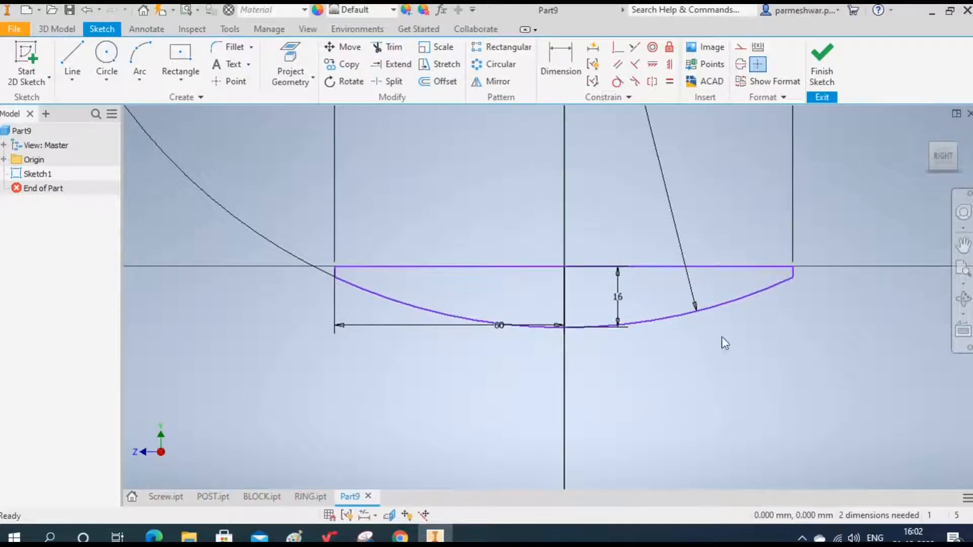
- Check the wedge's width in the PDF drawing and finish the profile sketch
{"action": "left_click", "coordinate": [154, 536]}
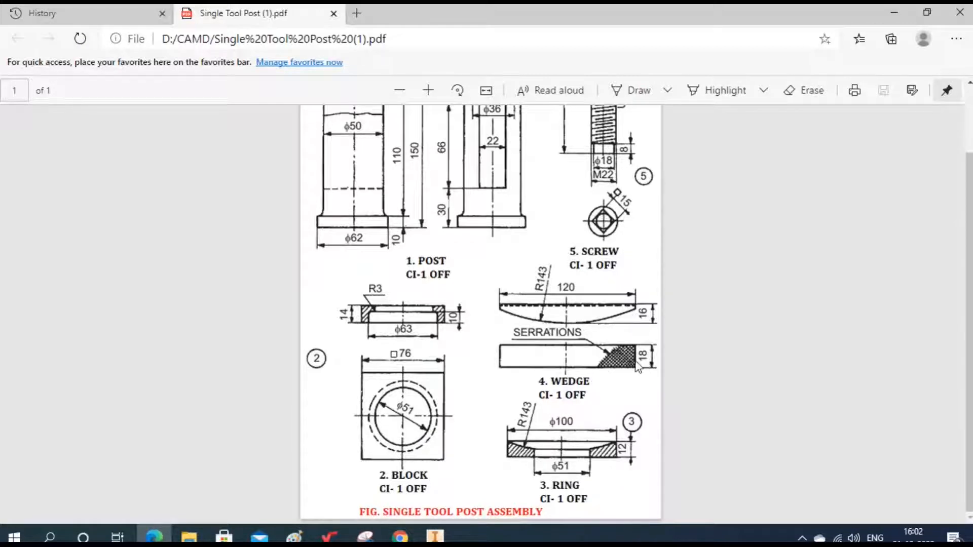
{"action": "left_click", "coordinate": [435, 535]}
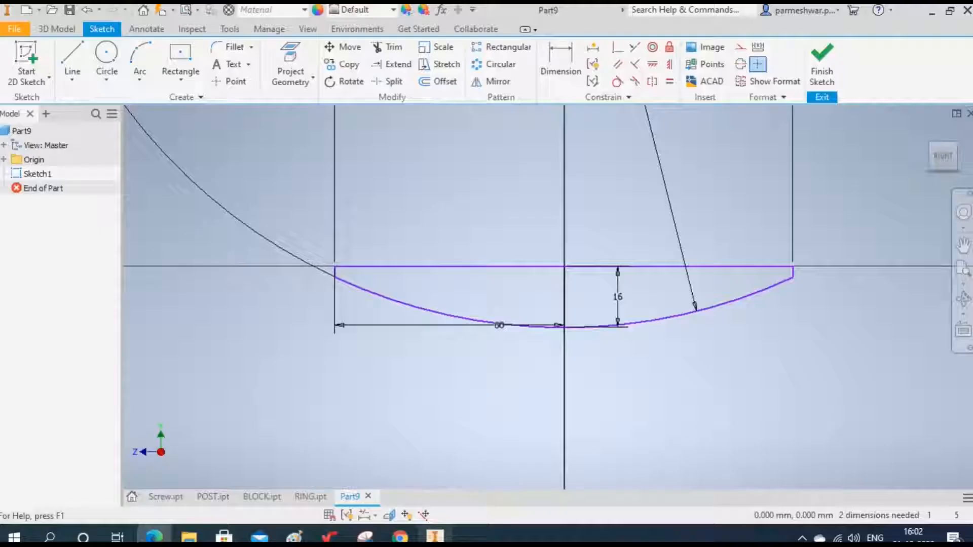
{"action": "left_click", "coordinate": [821, 66]}
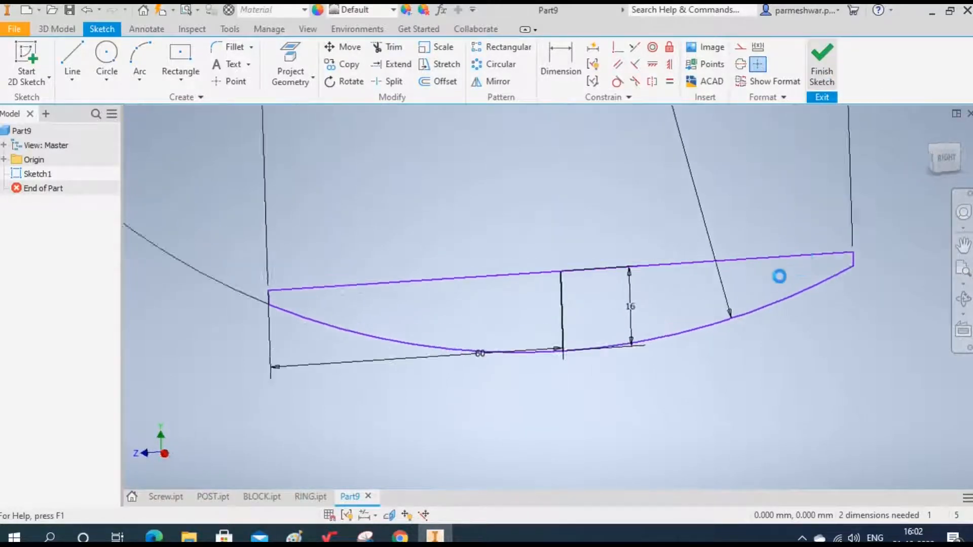
- Extrude both halves of the wedge profile by 18 mm
{"action": "left_click", "coordinate": [72, 60]}
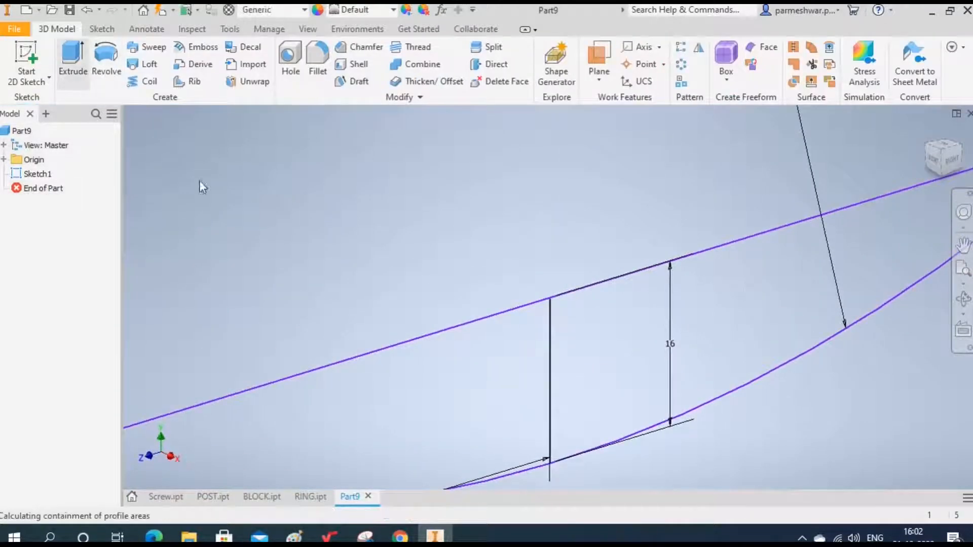
{"action": "left_click", "coordinate": [485, 372]}
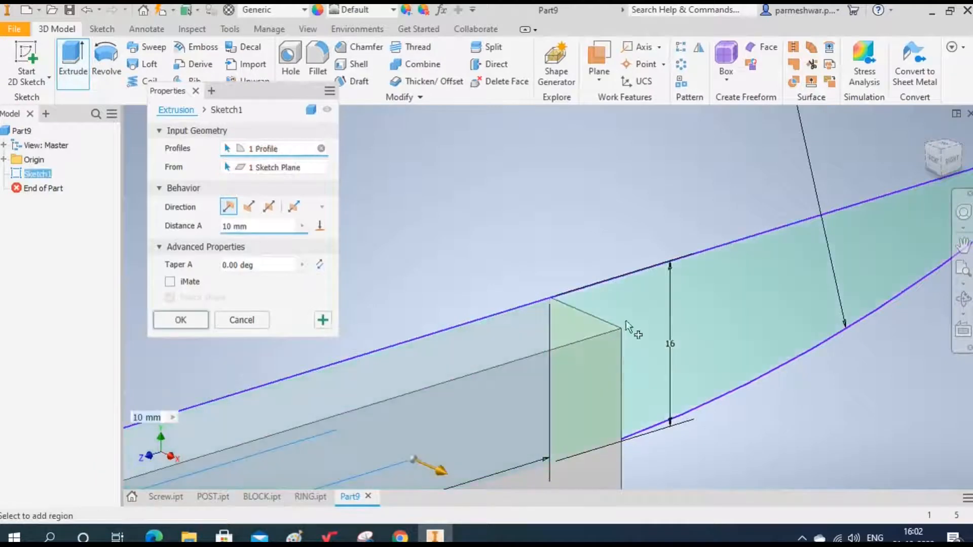
{"action": "left_click", "coordinate": [646, 299]}
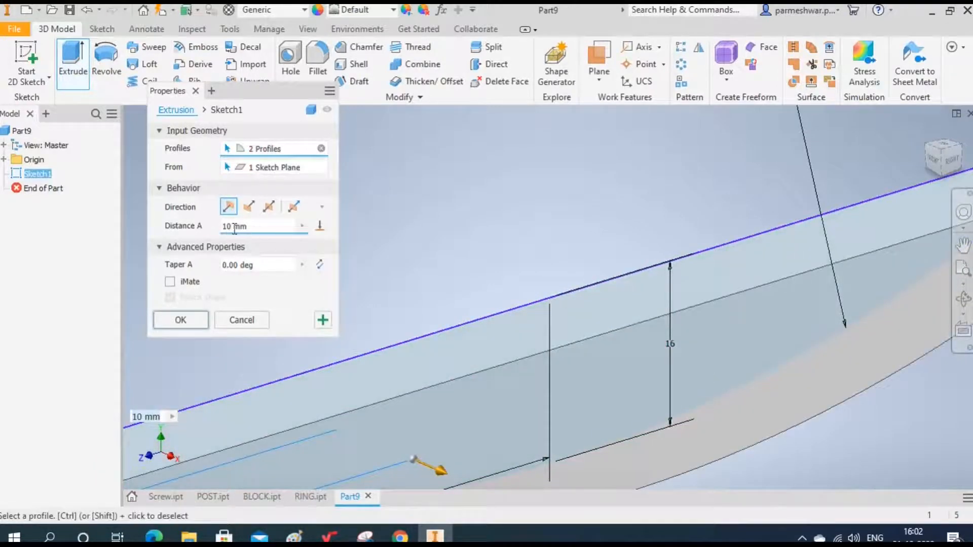
{"action": "type", "text": "18"}
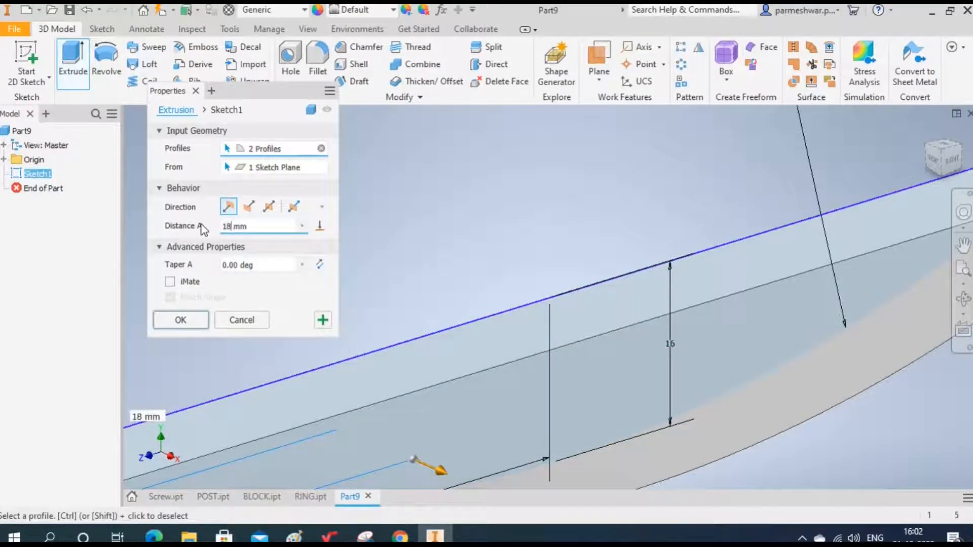
{"action": "left_click", "coordinate": [178, 319]}
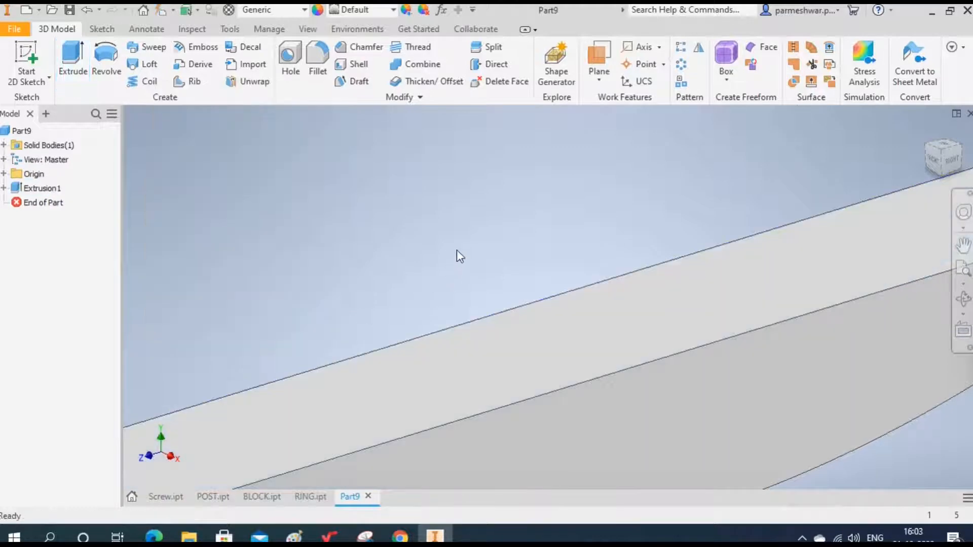
{"action": "scroll", "coordinate": [458, 248], "scroll_direction": "down", "scroll_amount": 5}
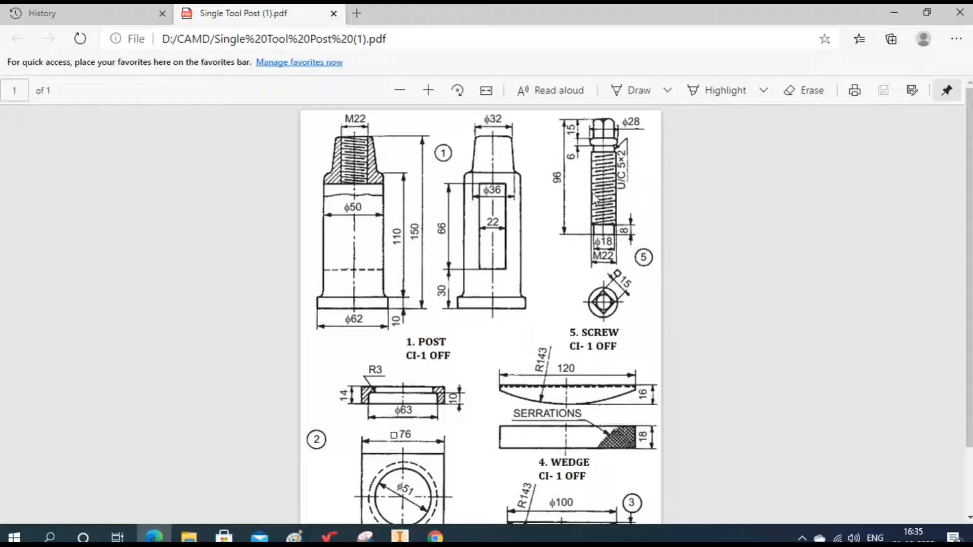
- Switch to Inventor and sketch a 22 mm diameter circle centred on the origin of the new part's YZ plane, finishing the sketch
{"action": "left_click", "coordinate": [400, 536]}
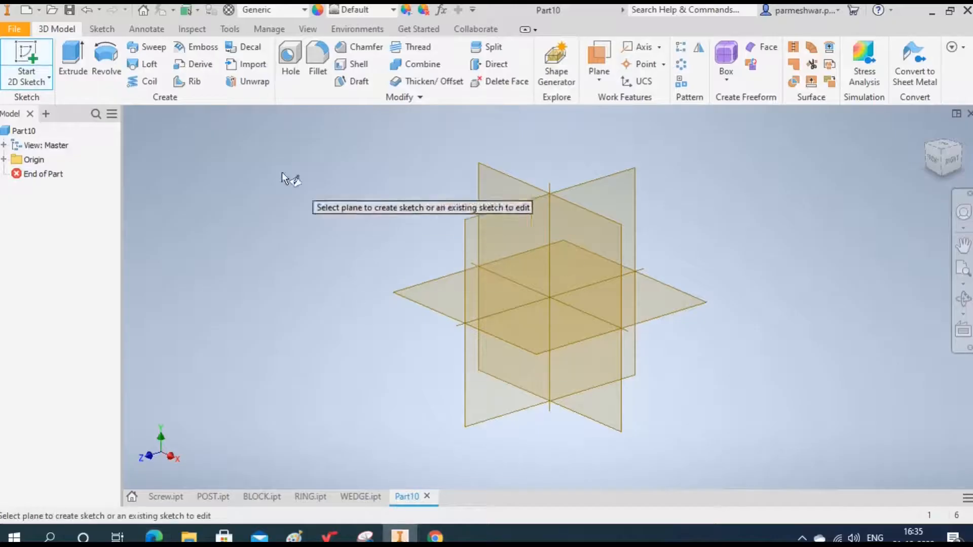
{"action": "left_click", "coordinate": [402, 274]}
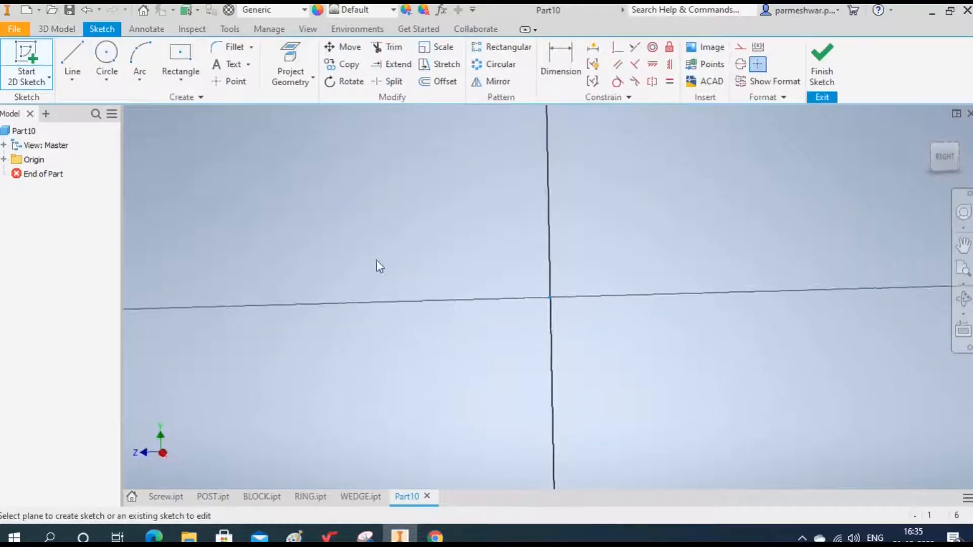
{"action": "left_click", "coordinate": [107, 54]}
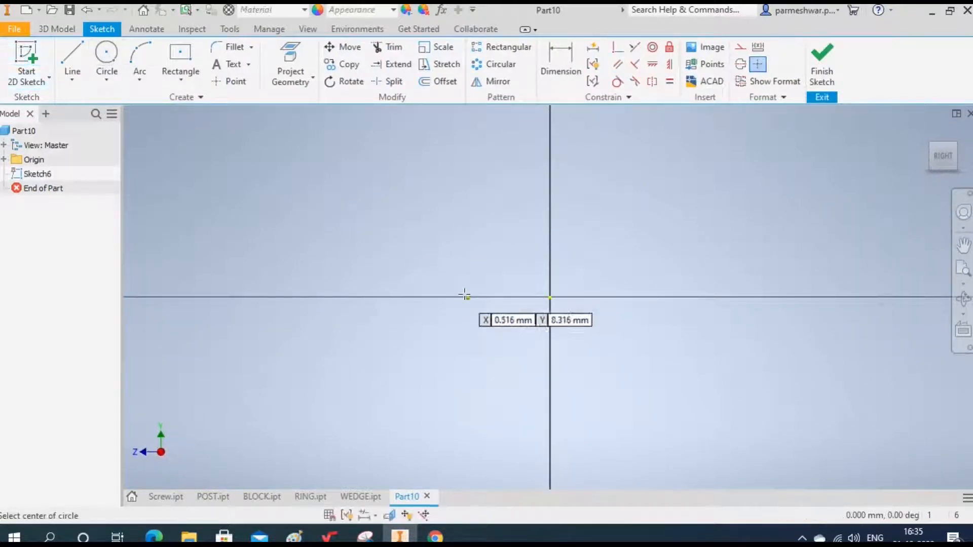
{"action": "left_click", "coordinate": [549, 297]}
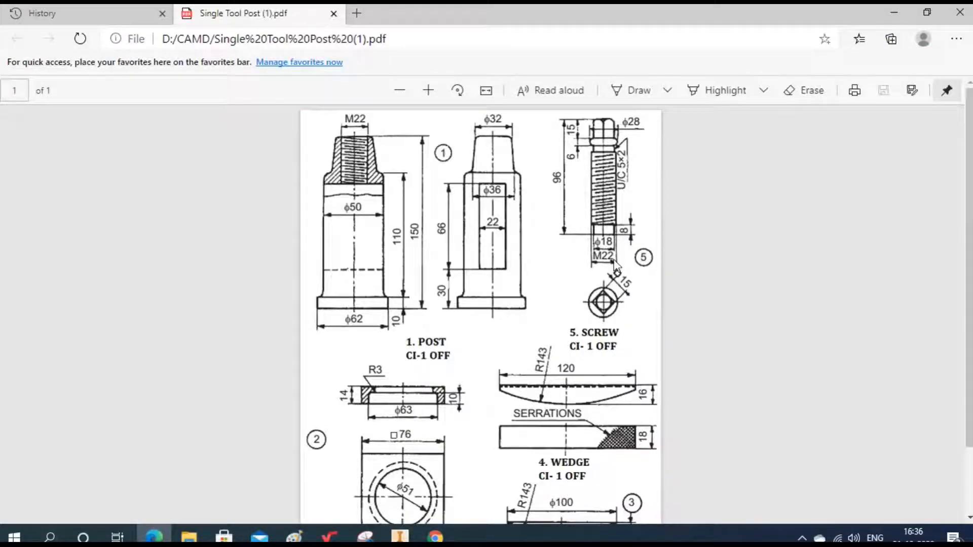
{"action": "left_click", "coordinate": [400, 536]}
{"action": "type", "text": "22"}
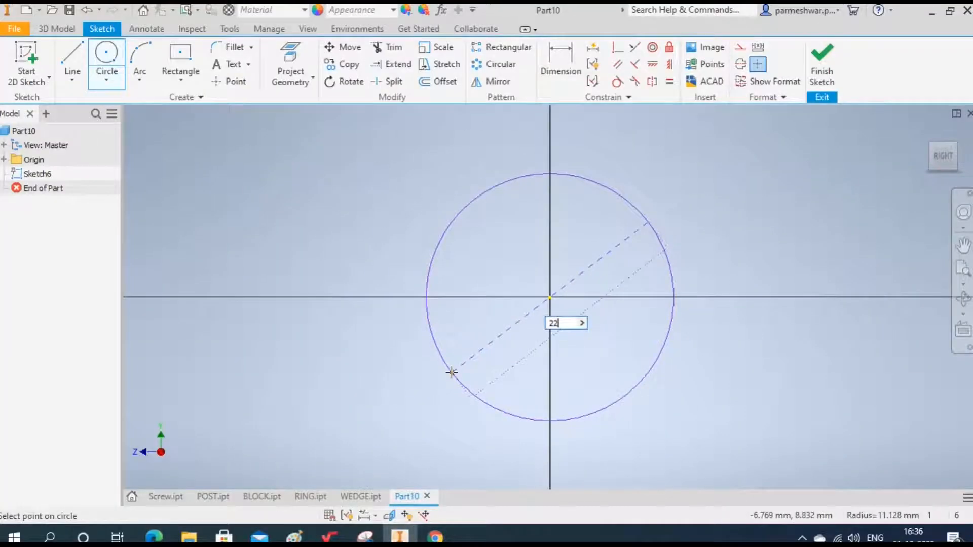
{"action": "key", "text": "Return"}
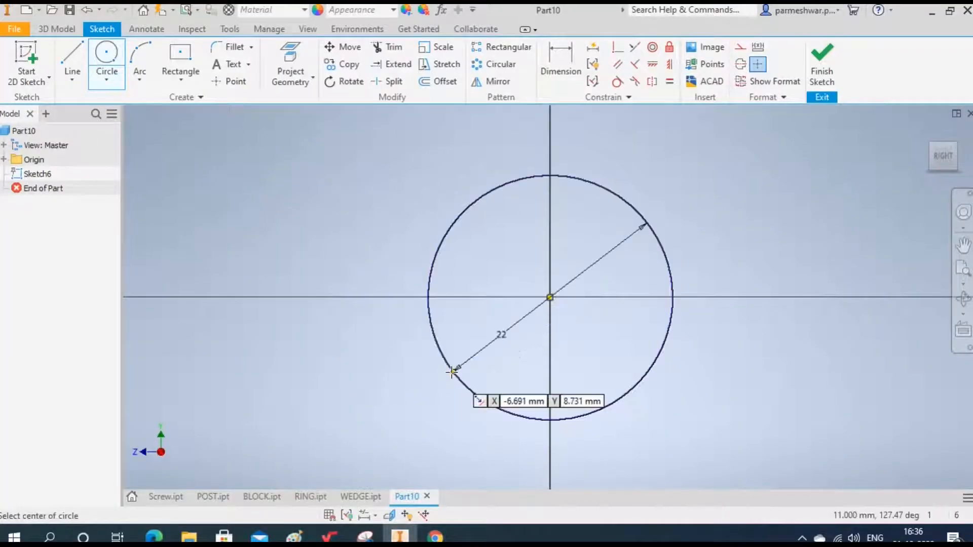
{"action": "left_click", "coordinate": [822, 66]}
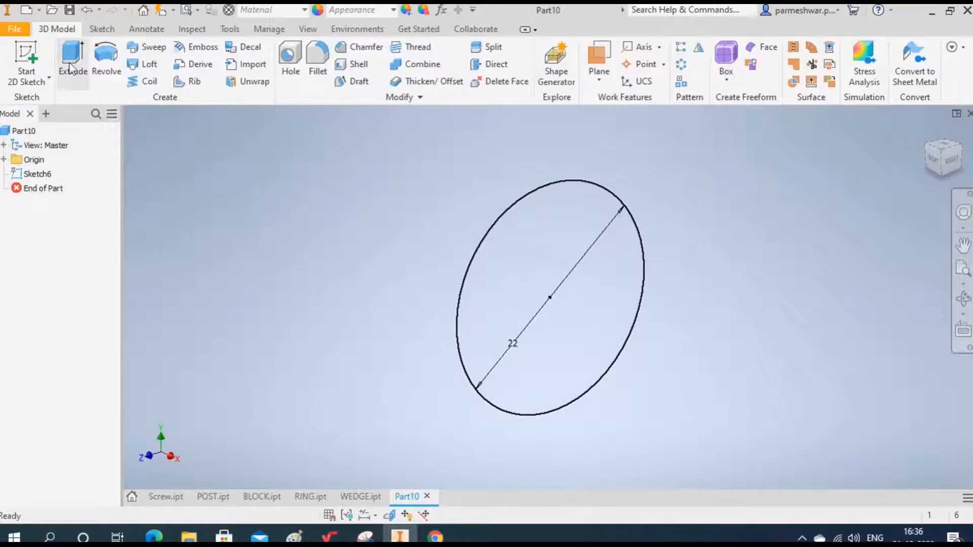
- Extrude the 22 mm circle by 62 mm to form the screw's shank
{"action": "left_click", "coordinate": [71, 68]}
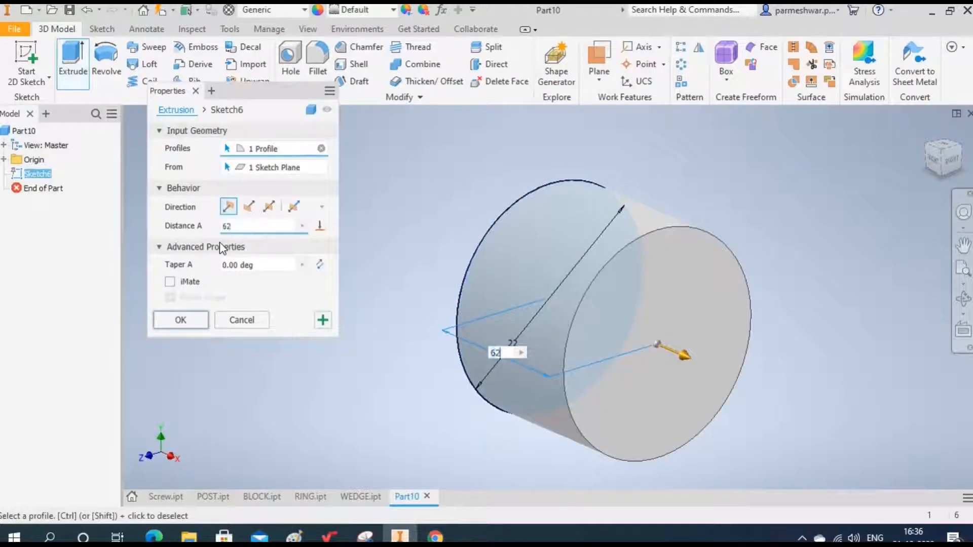
{"action": "type", "text": "62"}
{"action": "key", "text": "Return"}
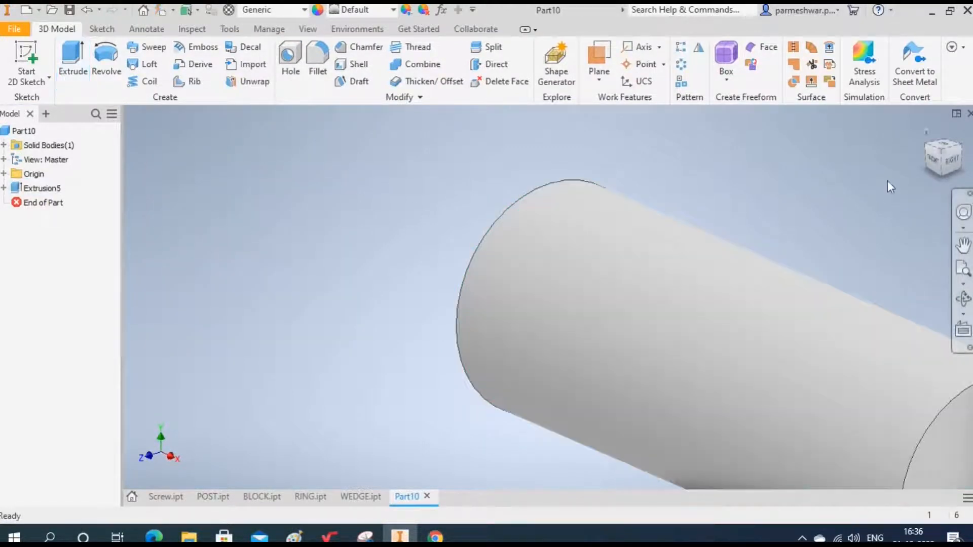
- Thread the shank's cylindrical face over its full length as ISO Metric profile M22x1.5, checking the POST part before confirming
{"action": "scroll", "coordinate": [314, 199], "scroll_direction": "down", "scroll_amount": 4}
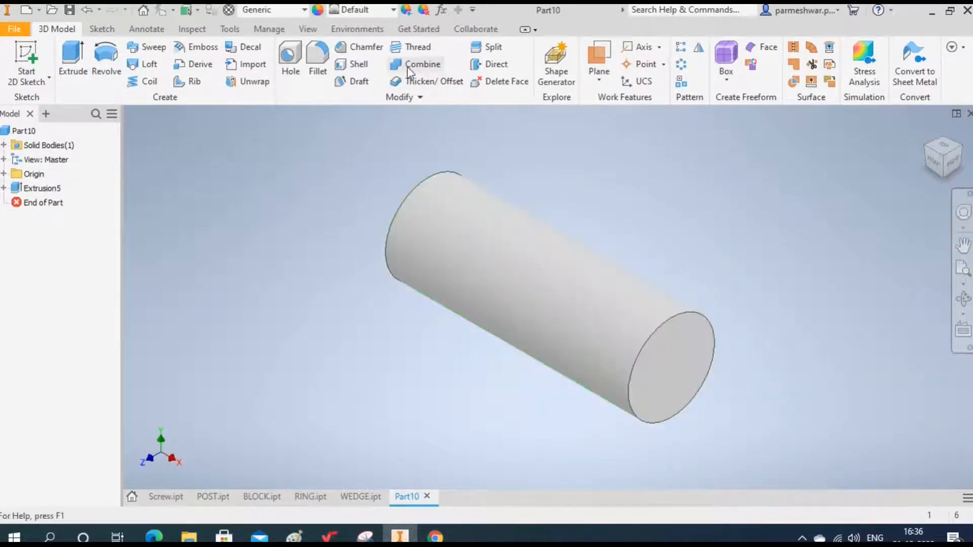
{"action": "left_click", "coordinate": [413, 47]}
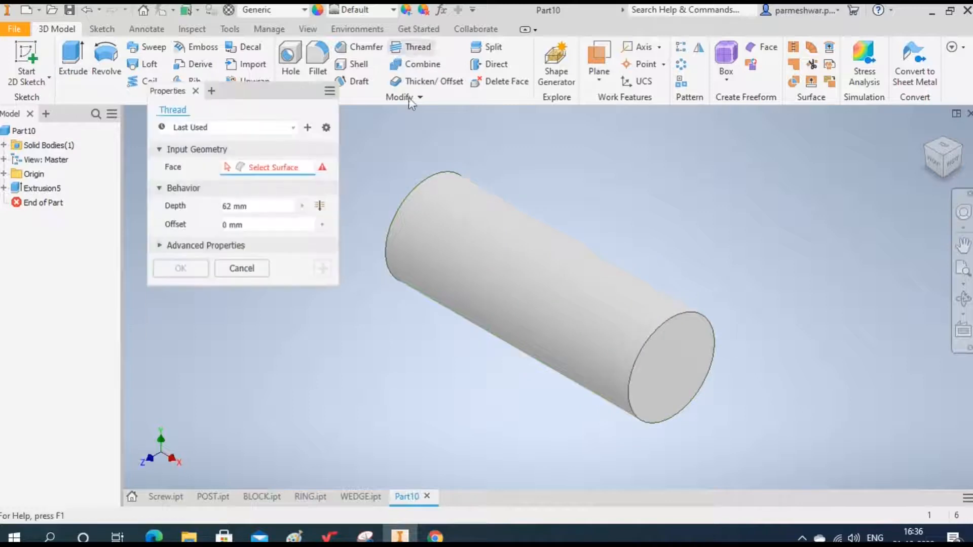
{"action": "left_click", "coordinate": [481, 237]}
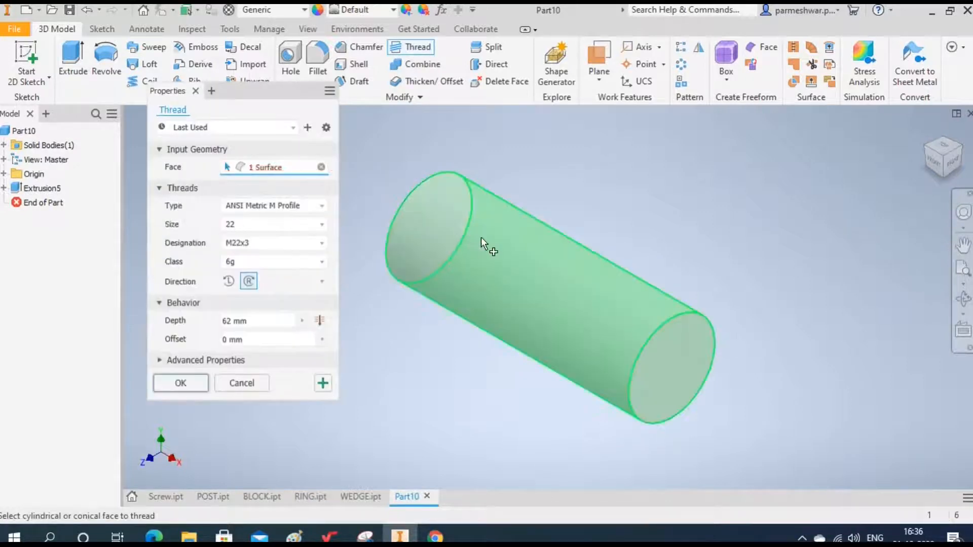
{"action": "left_click", "coordinate": [263, 206]}
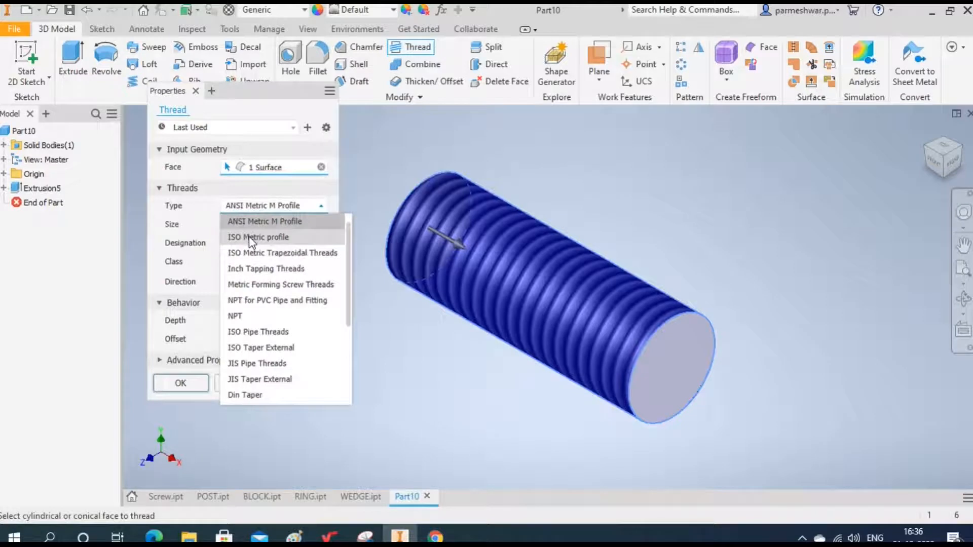
{"action": "left_click", "coordinate": [249, 237]}
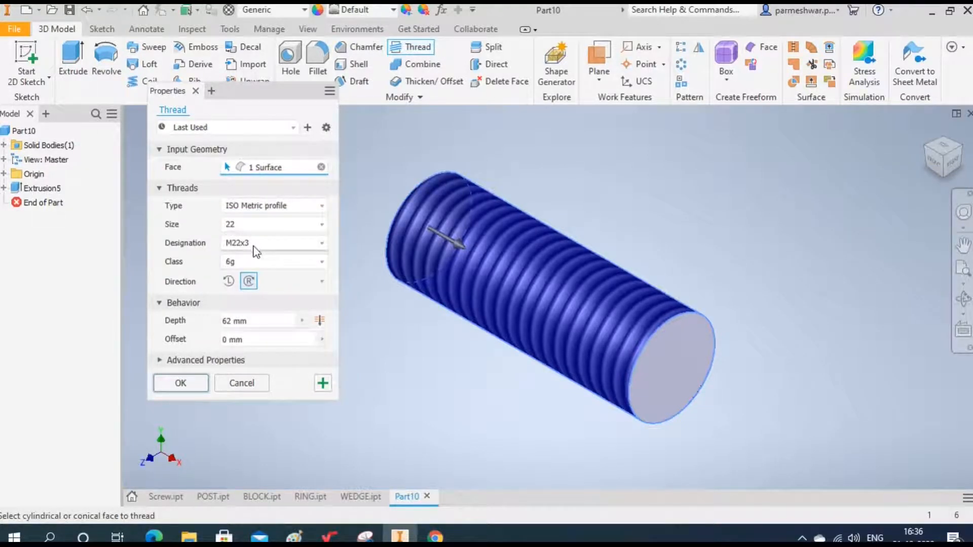
{"action": "left_click", "coordinate": [254, 244]}
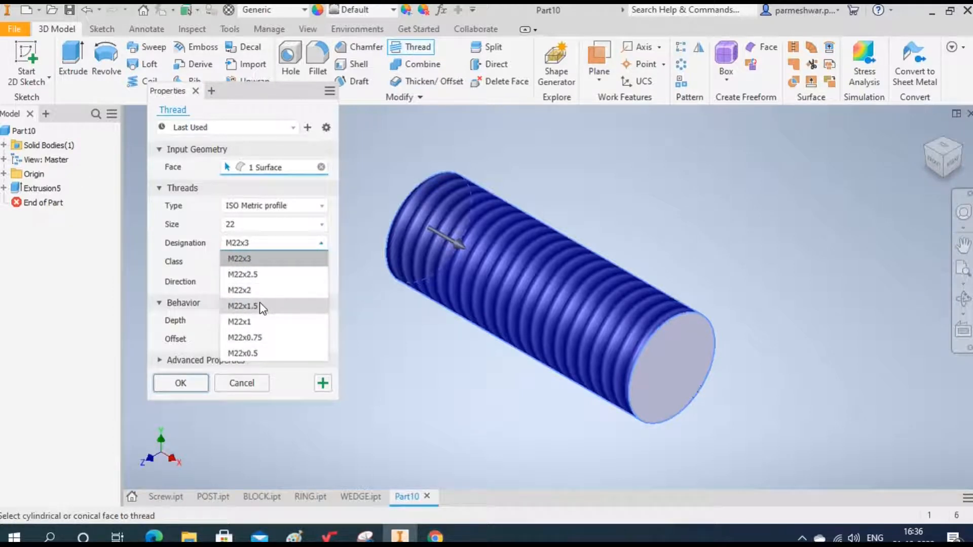
{"action": "left_click", "coordinate": [259, 305]}
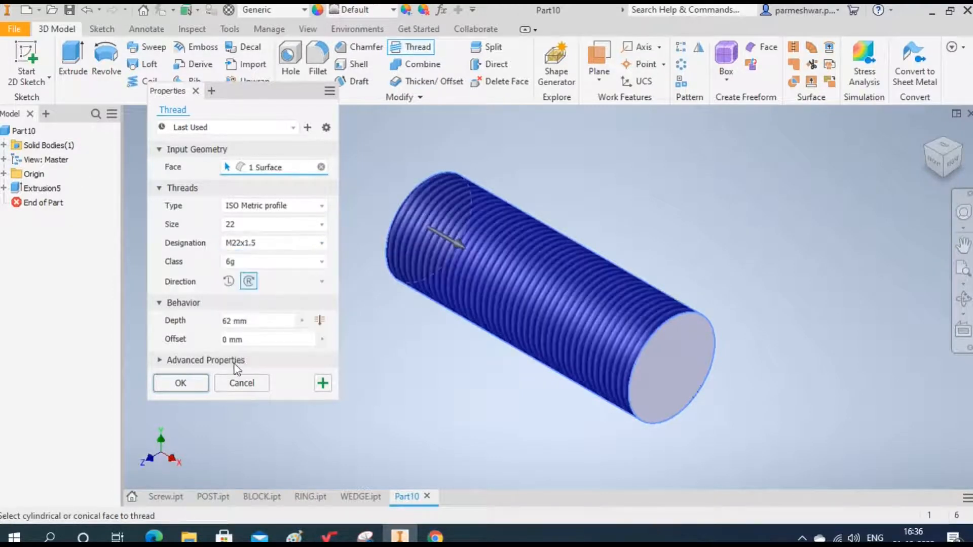
{"action": "left_click", "coordinate": [216, 499]}
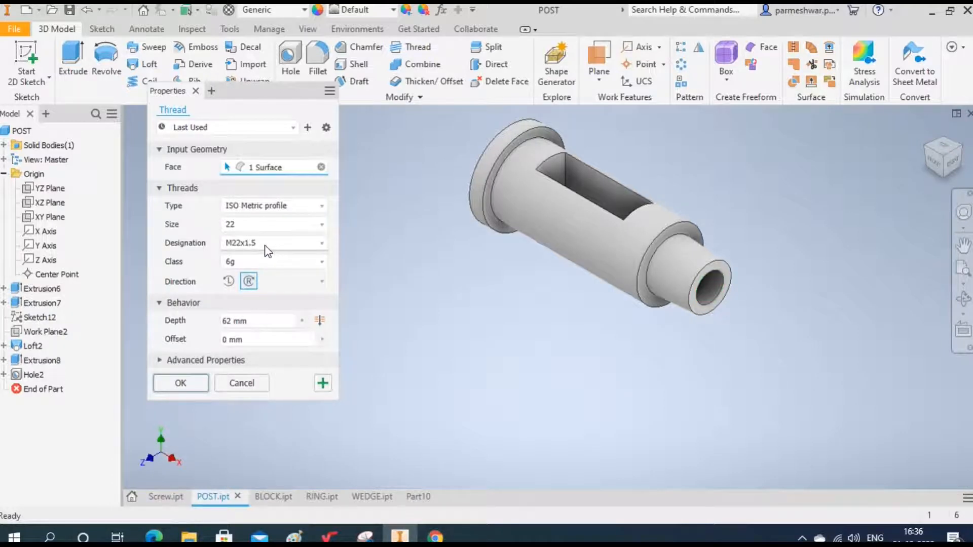
{"action": "left_click", "coordinate": [413, 496]}
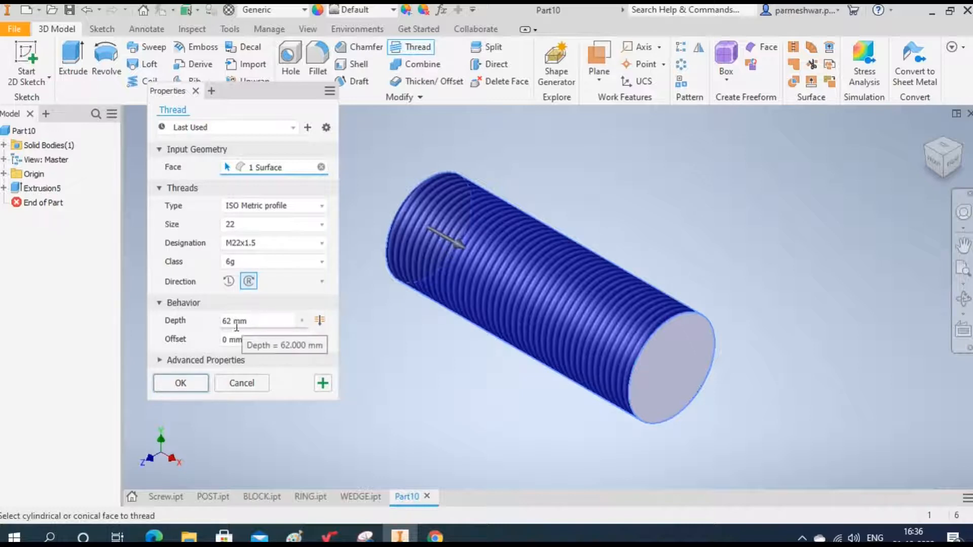
{"action": "left_click", "coordinate": [180, 384]}
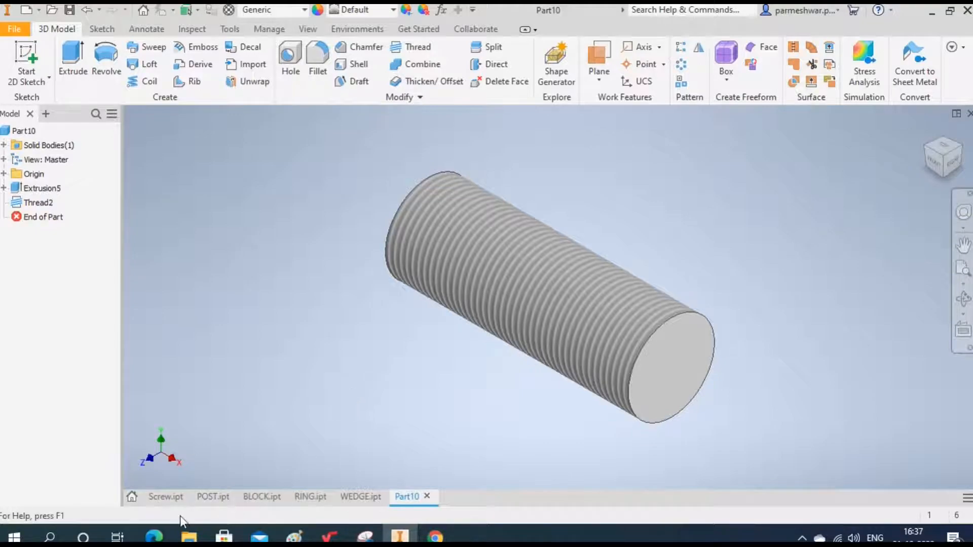
- Consult the PDF drawing and sketch an 18 mm diameter circle centred on the shank's near end face, finishing the sketch
{"action": "left_click", "coordinate": [153, 540]}
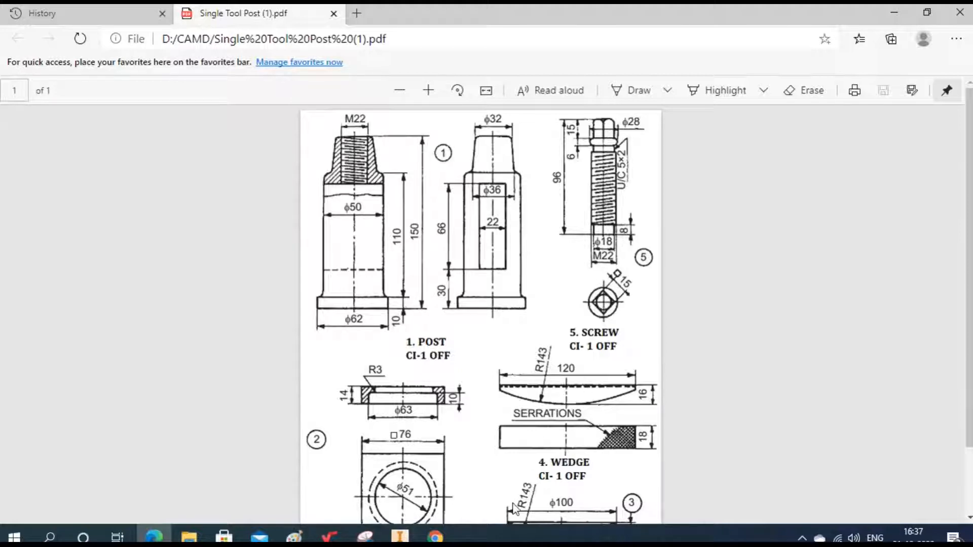
{"action": "left_click", "coordinate": [400, 537]}
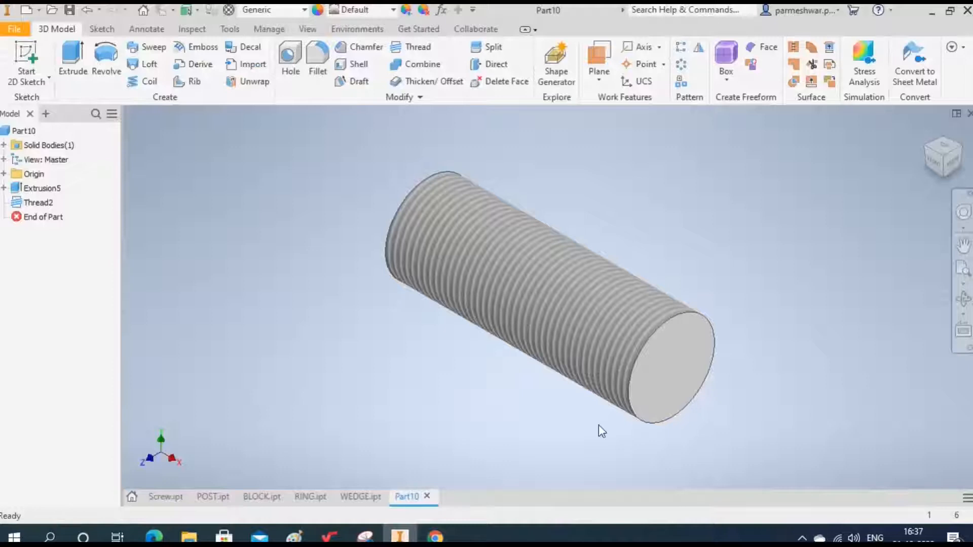
{"action": "left_click", "coordinate": [688, 355]}
{"action": "left_click", "coordinate": [791, 345]}
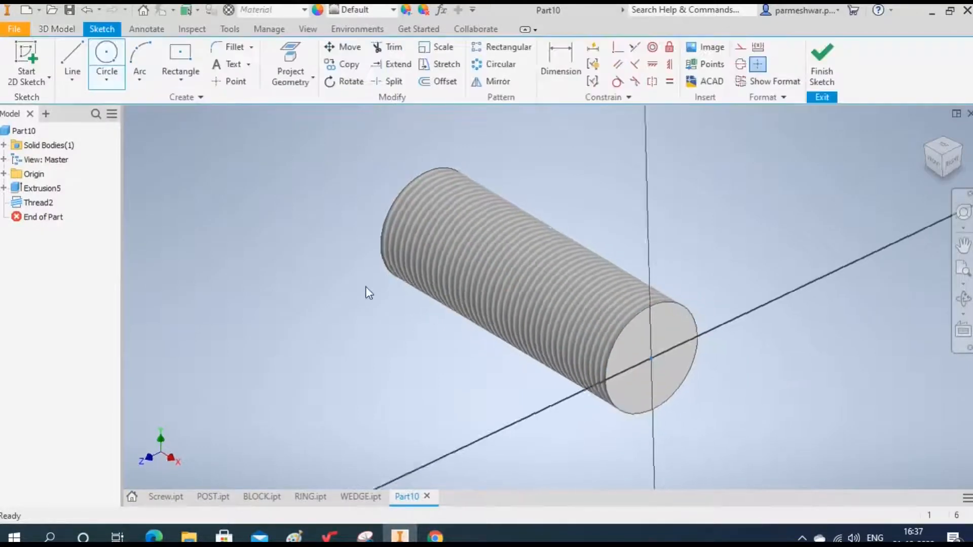
{"action": "left_click", "coordinate": [107, 56]}
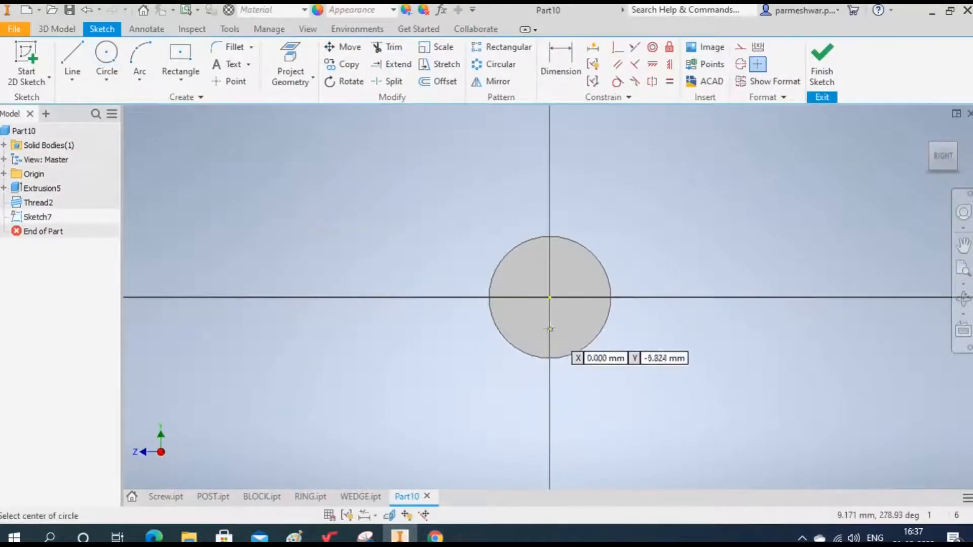
{"action": "left_click", "coordinate": [549, 297]}
{"action": "type", "text": "1"}
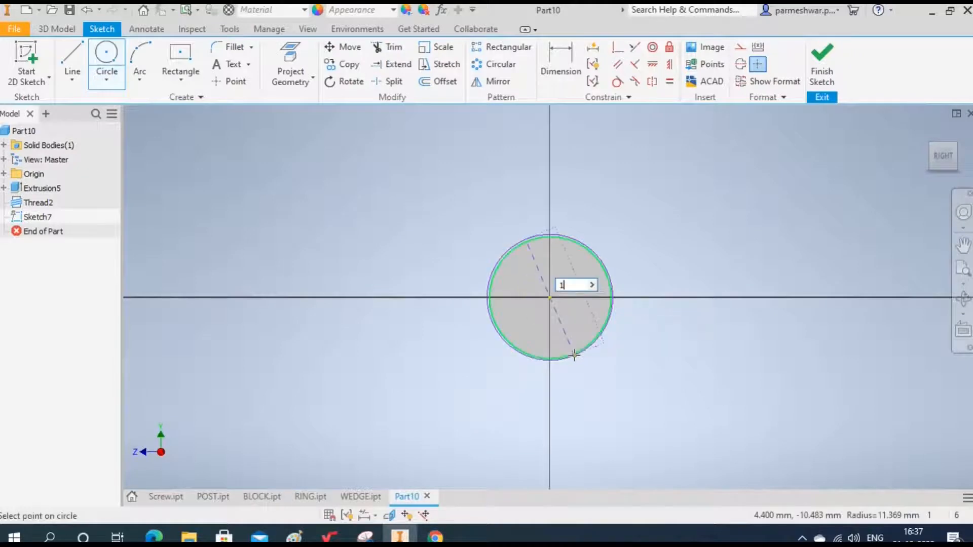
{"action": "type", "text": "8"}
{"action": "key", "text": "Return"}
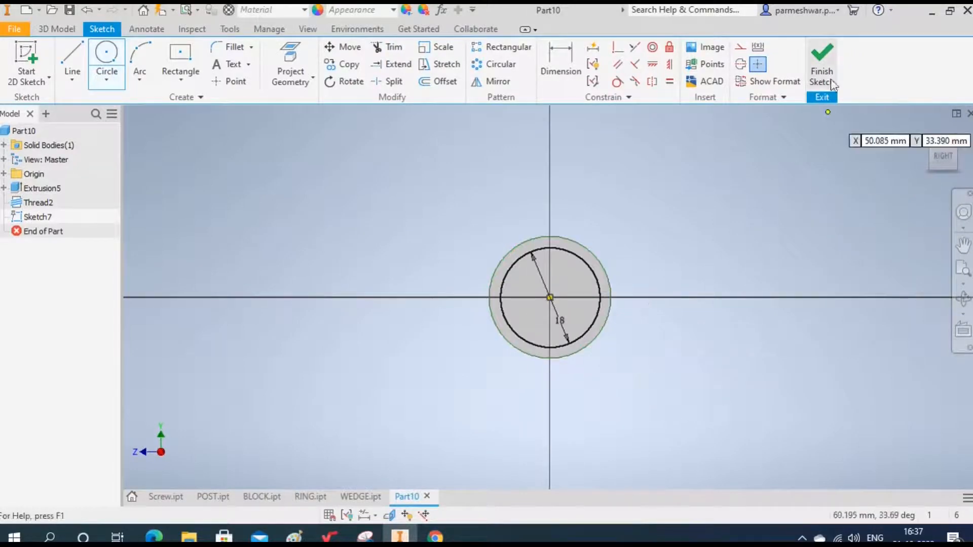
{"action": "left_click", "coordinate": [821, 73]}
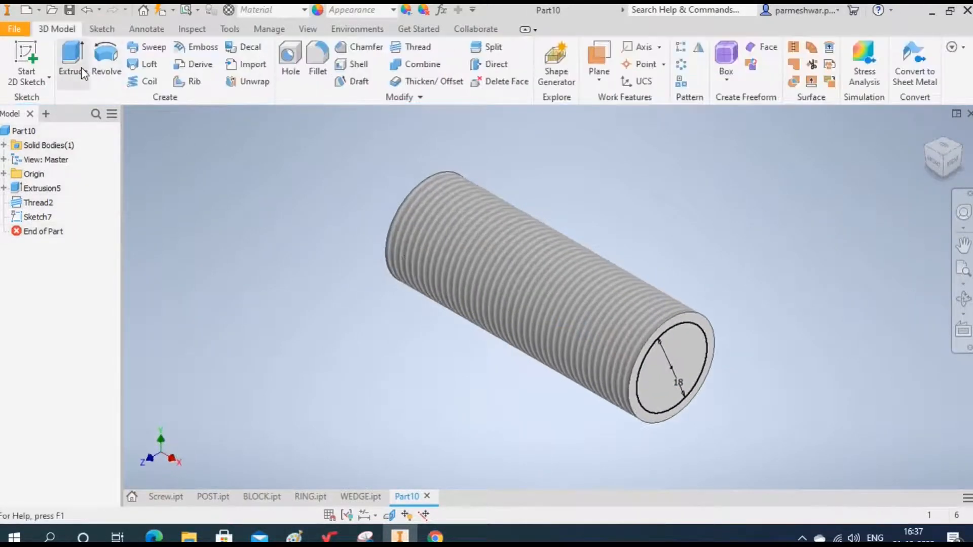
- Extrude the 18 mm circle outward by 8 mm, joined to the threaded shank
{"action": "left_click", "coordinate": [73, 63]}
{"action": "type", "text": "8"}
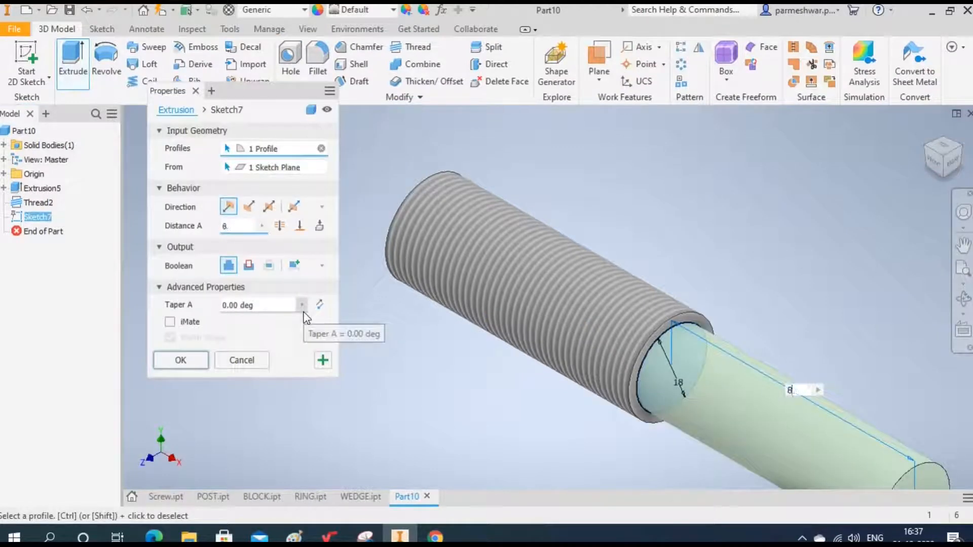
{"action": "left_click", "coordinate": [189, 361]}
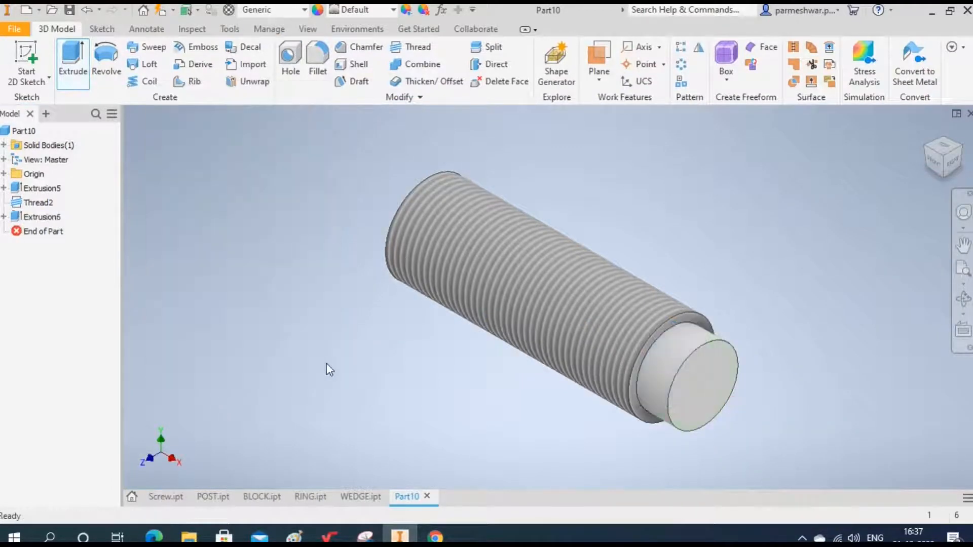
- Consult the PDF drawing and sketch an 18 mm diameter circle centred on the threaded shank's opposite, still plain end face
{"action": "left_click", "coordinate": [153, 537]}
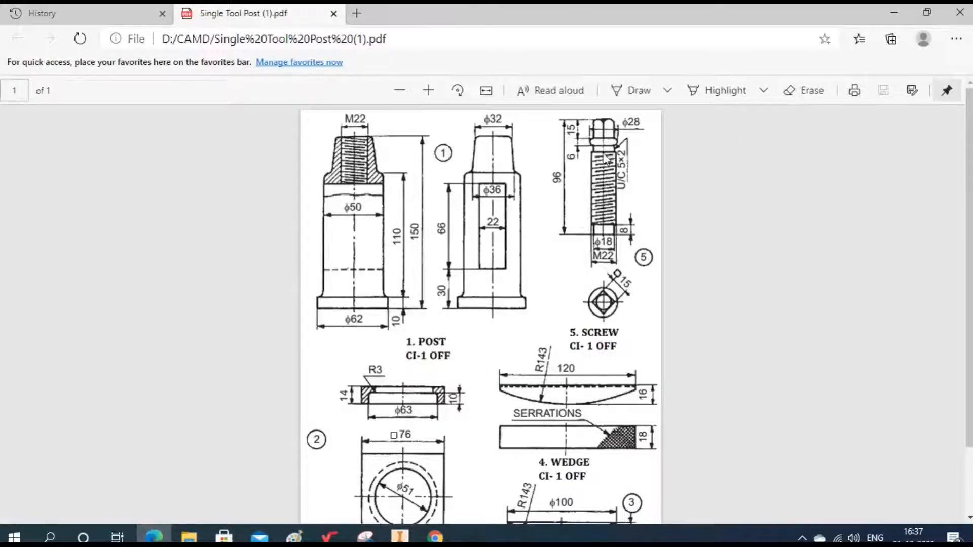
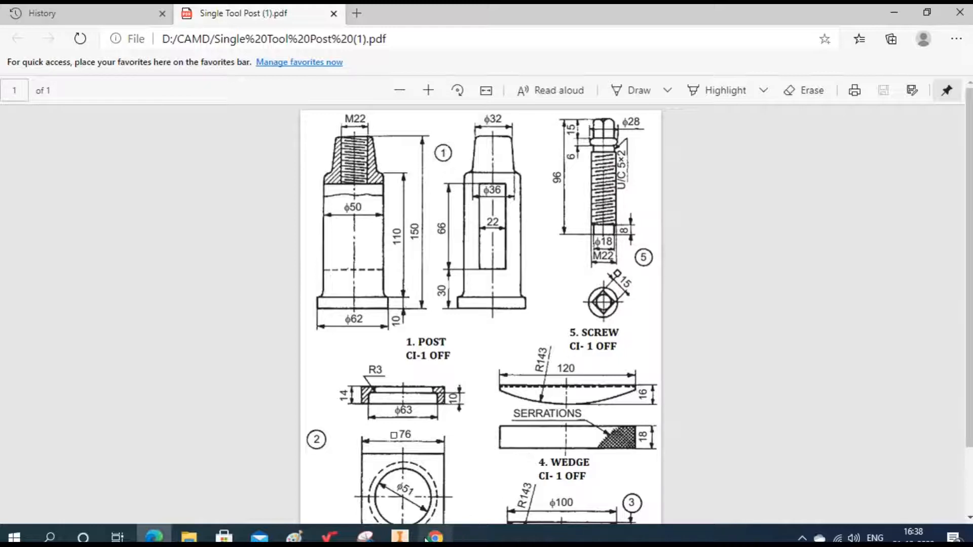
{"action": "left_click", "coordinate": [400, 536]}
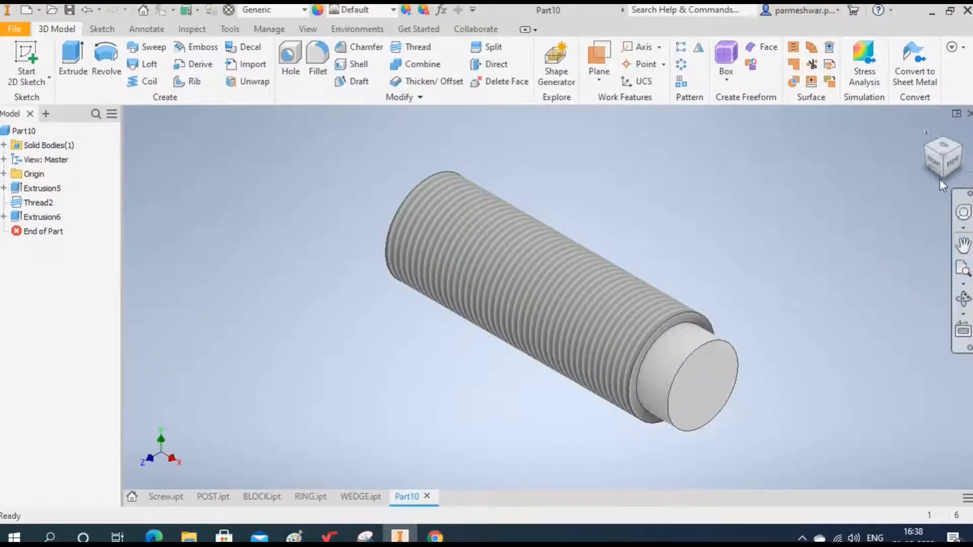
{"action": "left_click", "coordinate": [923, 159]}
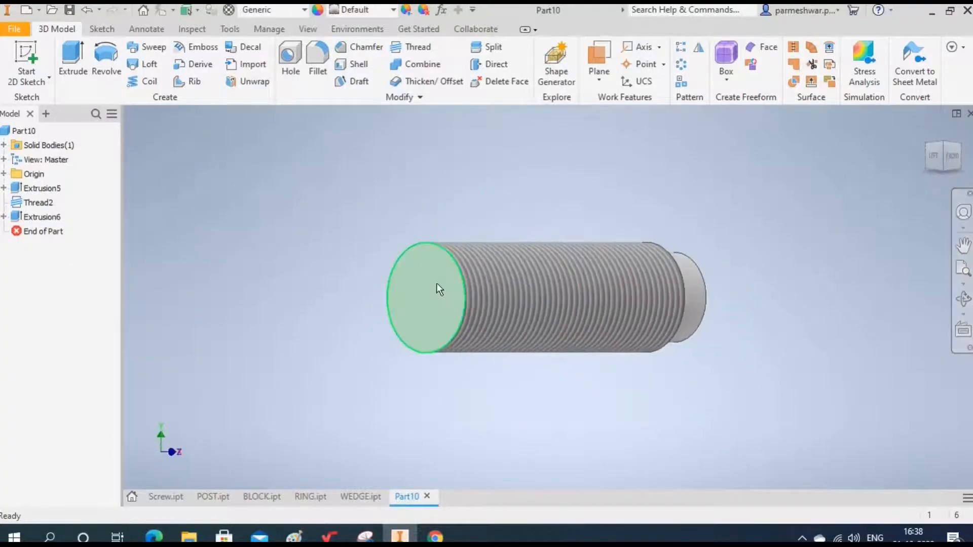
{"action": "left_click", "coordinate": [456, 296]}
{"action": "left_click", "coordinate": [541, 273]}
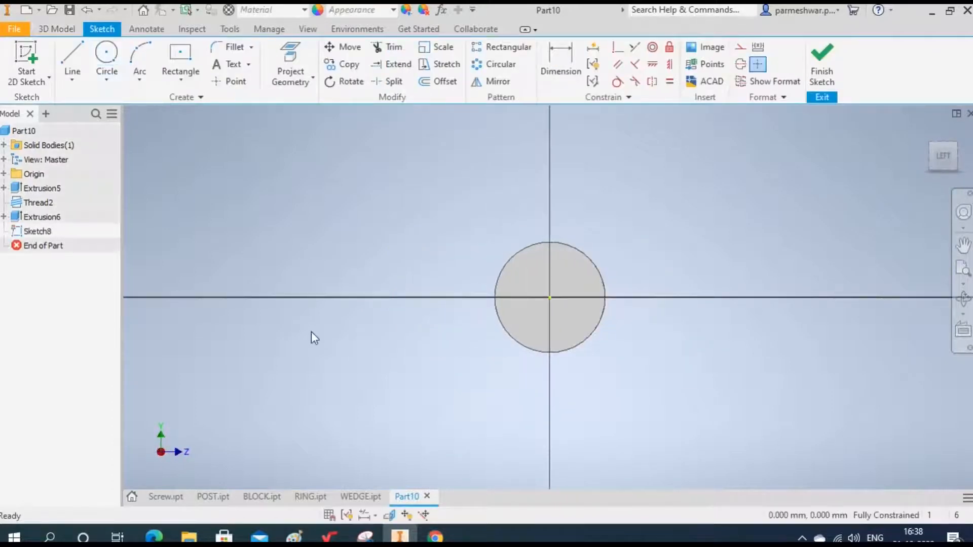
{"action": "left_click", "coordinate": [107, 53]}
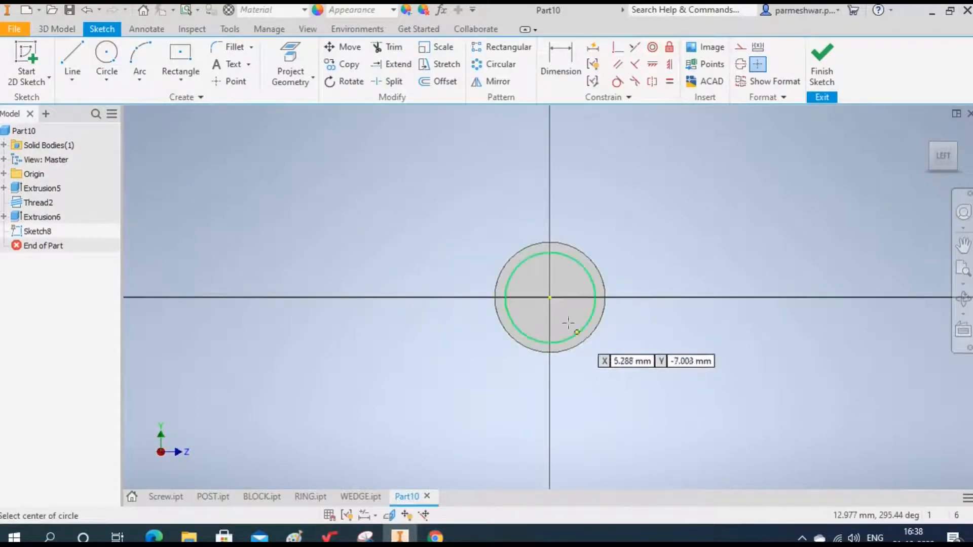
{"action": "left_click", "coordinate": [549, 297]}
{"action": "type", "text": "18"}
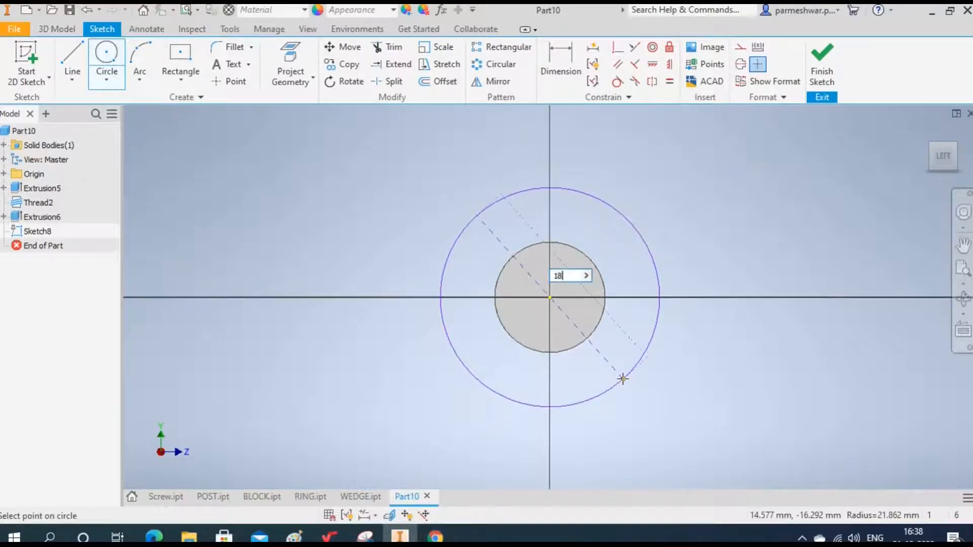
{"action": "key", "text": "Return"}
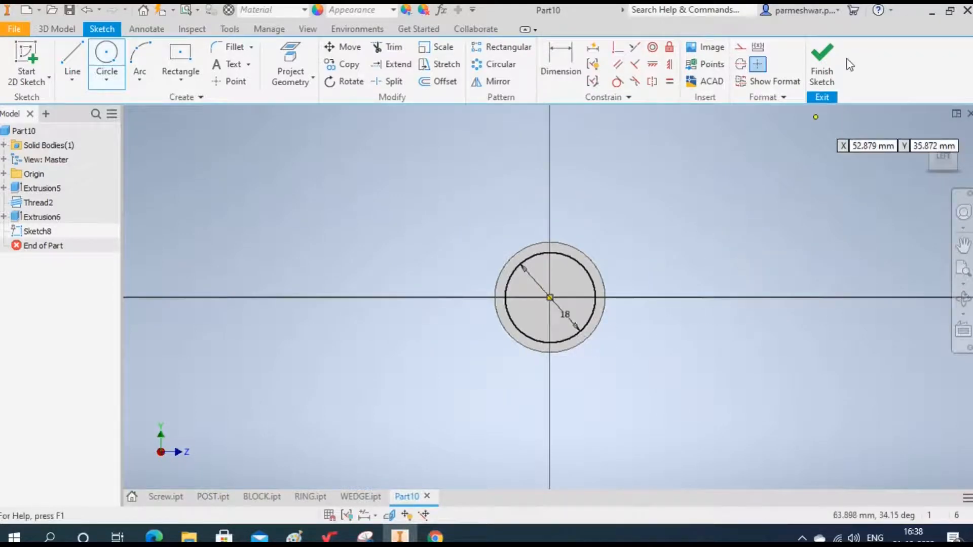
- Finish the sketch and extrude the 18 mm circle outward by 5 mm, joined to the shank, to form the undercut neck
{"action": "left_click", "coordinate": [823, 71]}
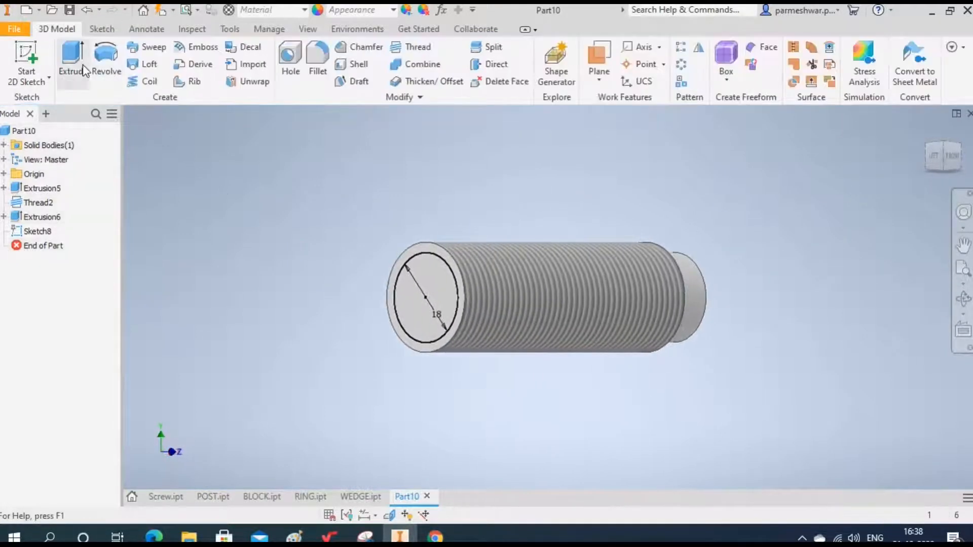
{"action": "left_click", "coordinate": [72, 76]}
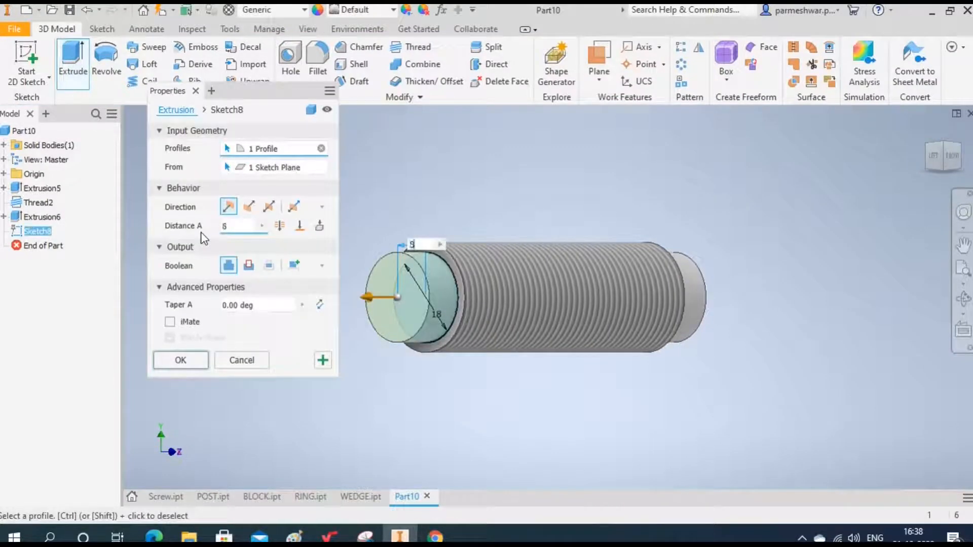
{"action": "left_click", "coordinate": [181, 359]}
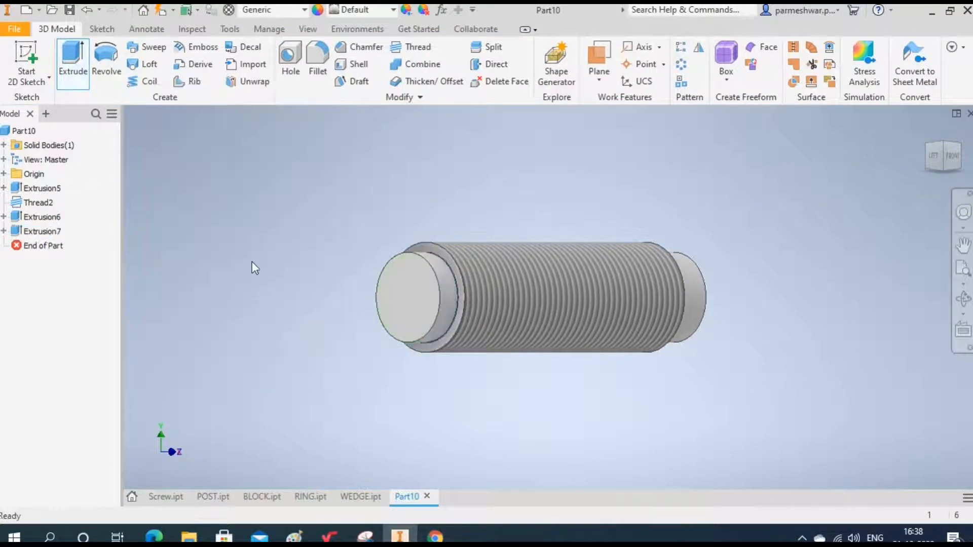
- Check the screw's head dimensions in the PDF drawing and select the outer end face of the 5 mm neck
{"action": "left_click", "coordinate": [162, 536]}
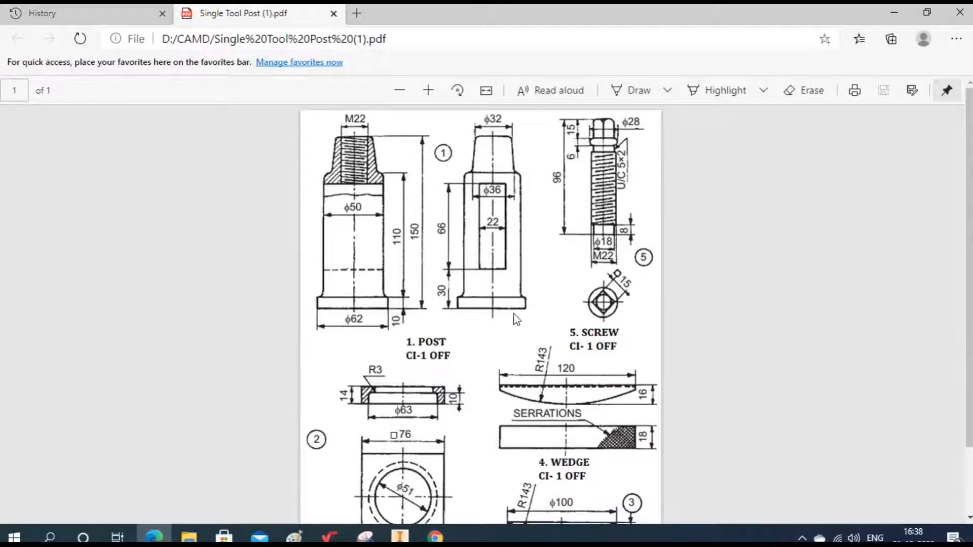
{"action": "left_click", "coordinate": [400, 536]}
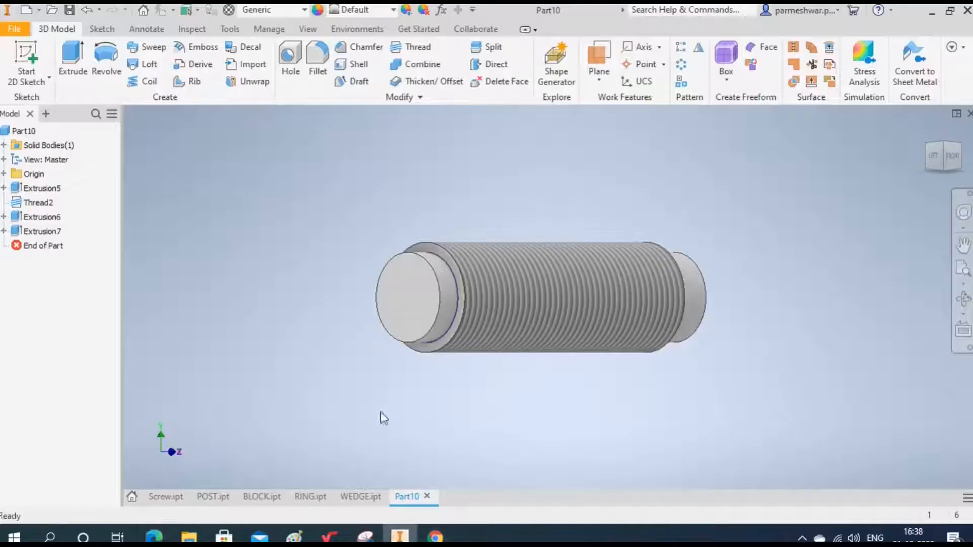
{"action": "left_click", "coordinate": [410, 293]}
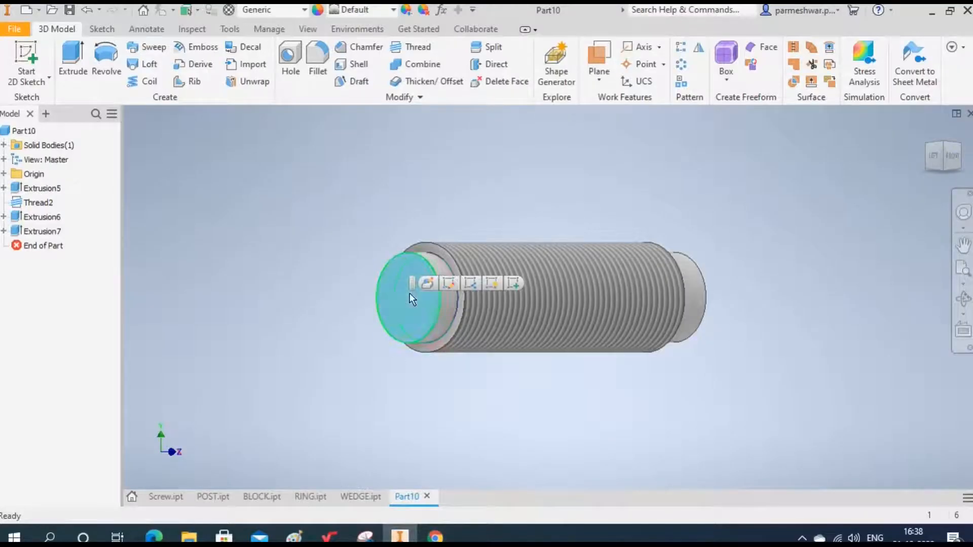
- Sketch a 28 mm circle centred on the screw's necked end face and extrude it 6 mm outward as a collar
{"action": "left_click", "coordinate": [513, 284]}
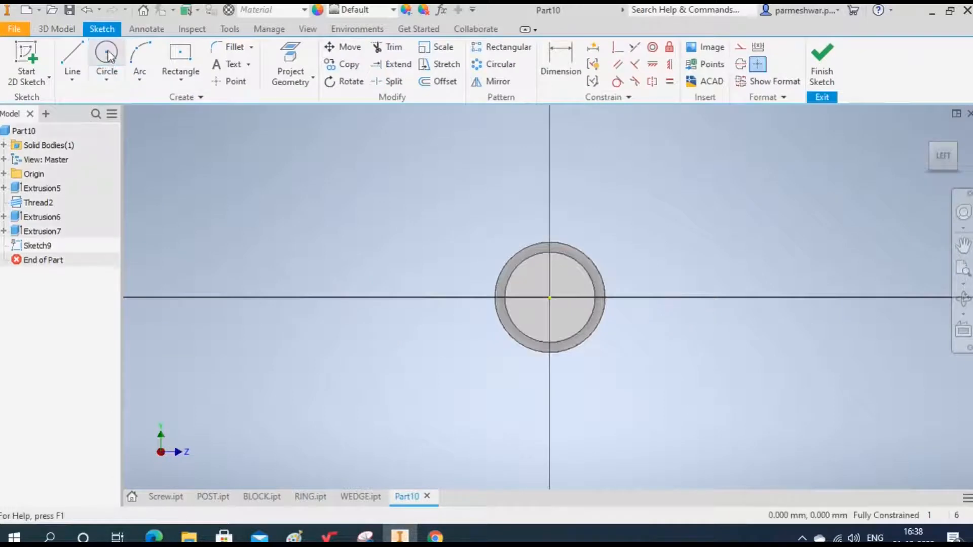
{"action": "key", "text": "c"}
{"action": "left_click", "coordinate": [549, 297]}
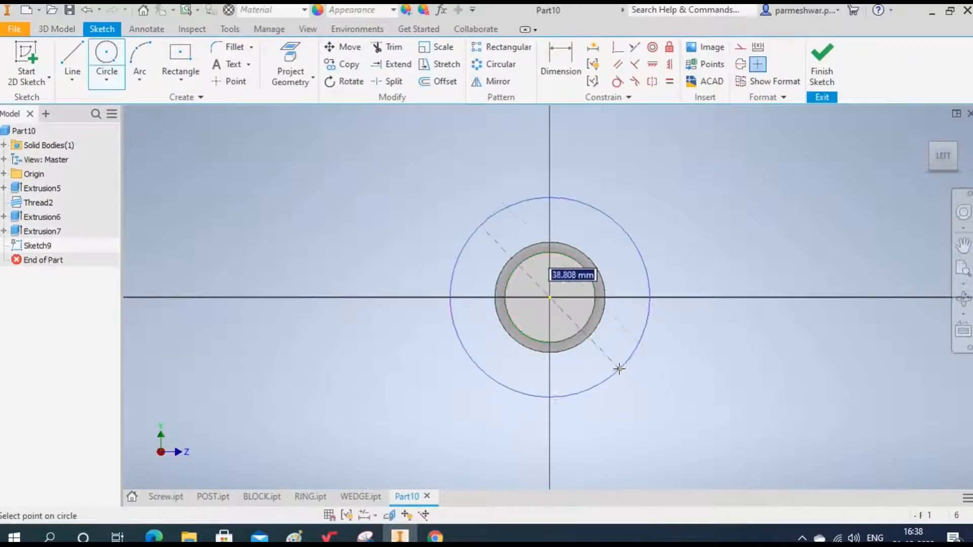
{"action": "type", "text": "28"}
{"action": "key", "text": "Return"}
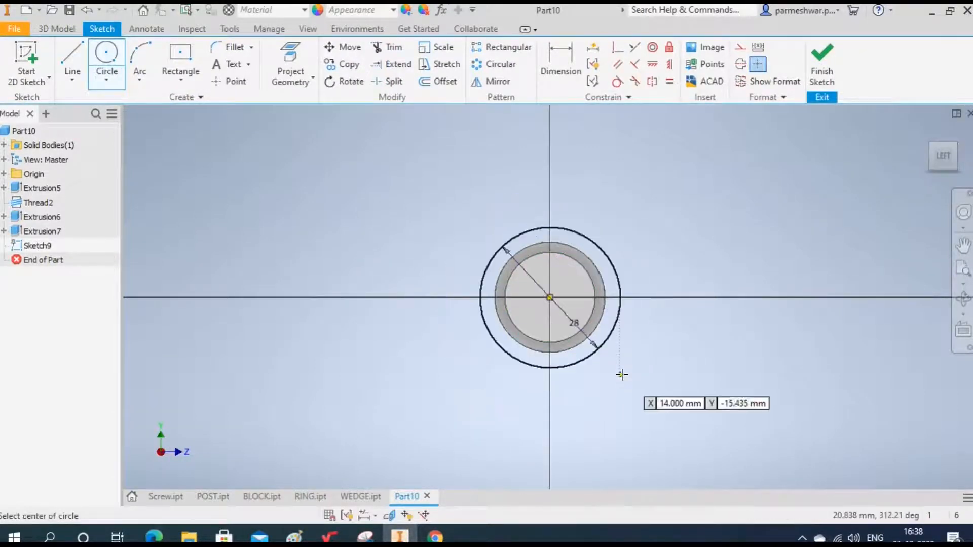
{"action": "left_click", "coordinate": [822, 63]}
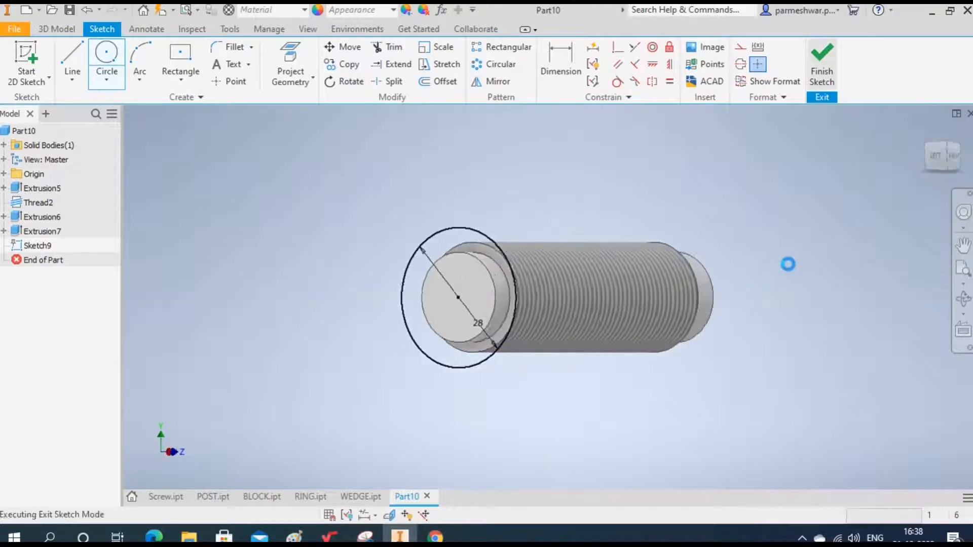
{"action": "left_click", "coordinate": [62, 44]}
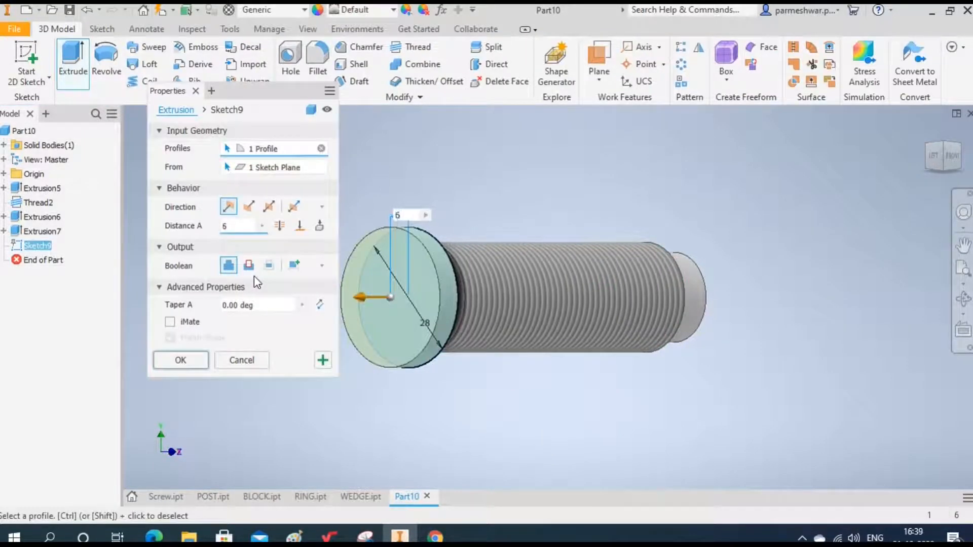
{"action": "left_click", "coordinate": [180, 360]}
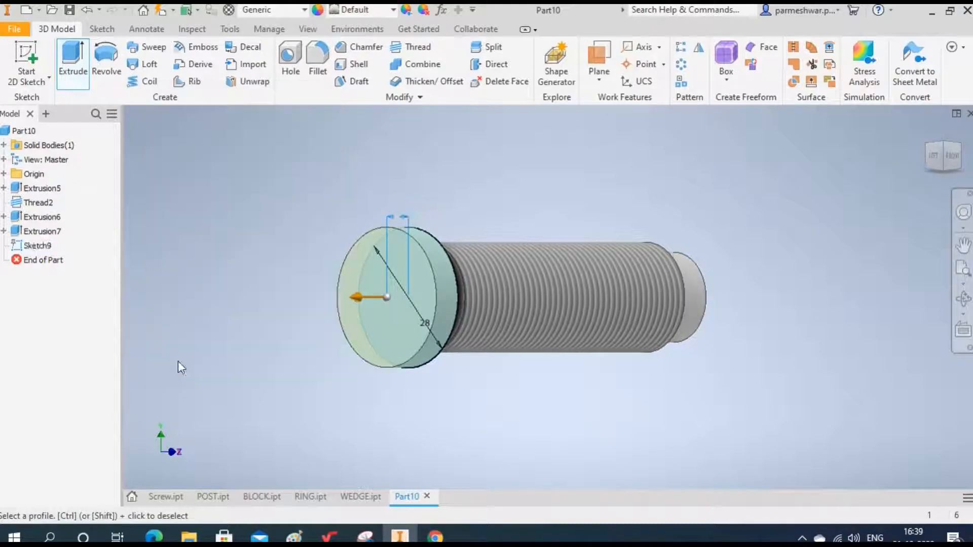
- Check the screw in the tool post drawing, and round both outer edges of the collar with 3 mm fillets
{"action": "left_click", "coordinate": [153, 536]}
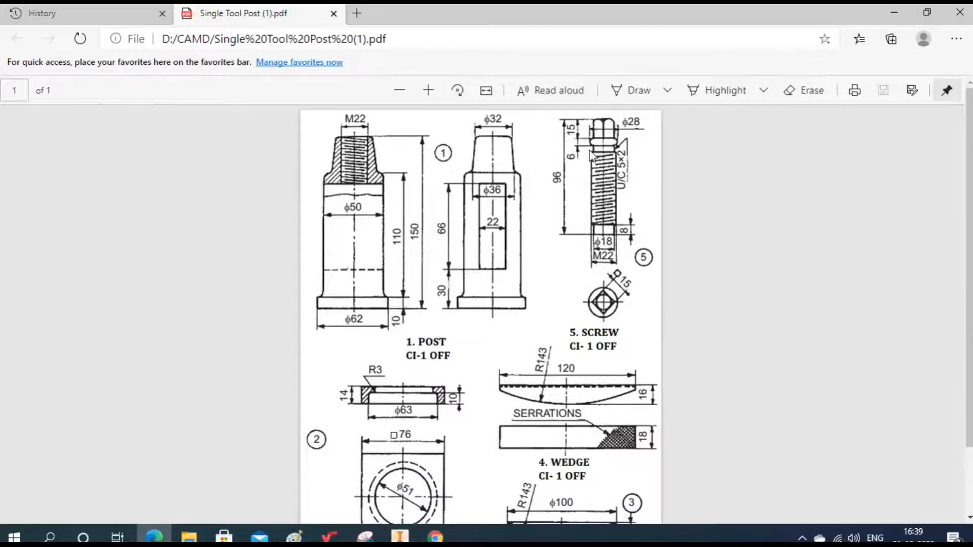
{"action": "left_click", "coordinate": [398, 536]}
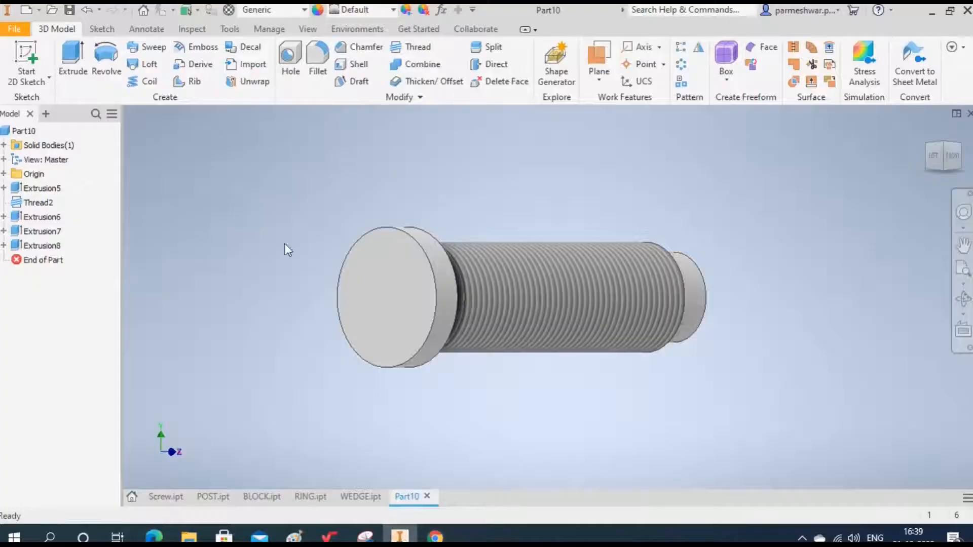
{"action": "left_click", "coordinate": [318, 55]}
{"action": "left_click", "coordinate": [385, 227]}
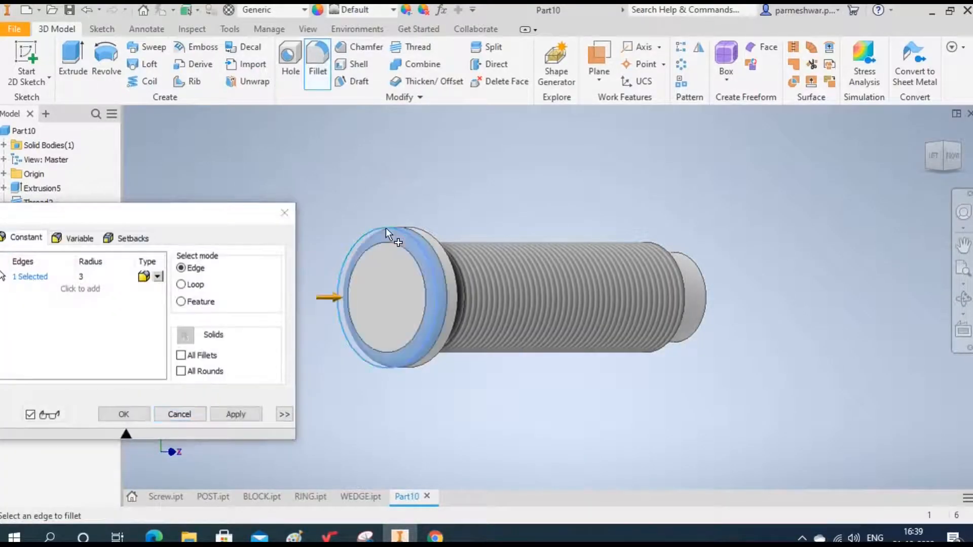
{"action": "left_click", "coordinate": [433, 236]}
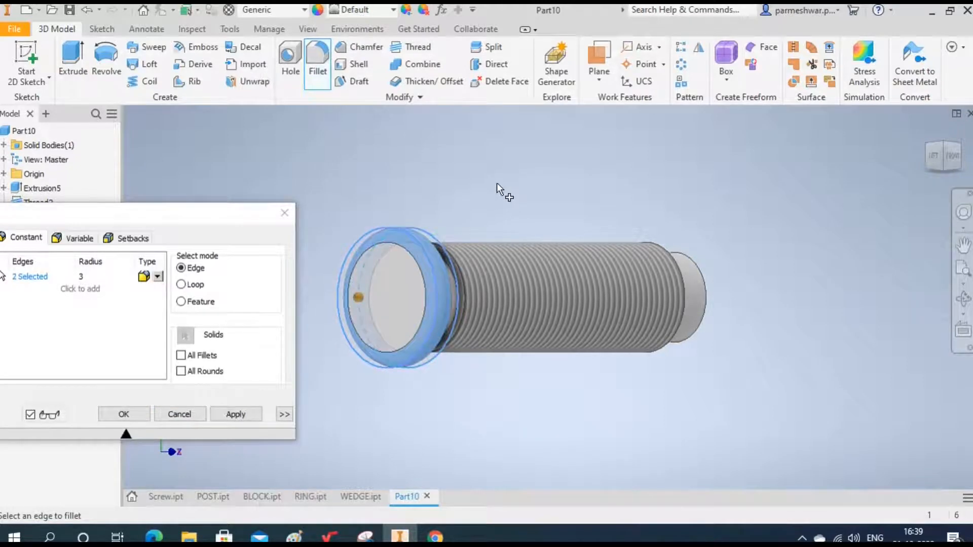
{"action": "left_click", "coordinate": [236, 415]}
{"action": "left_click", "coordinate": [165, 420]}
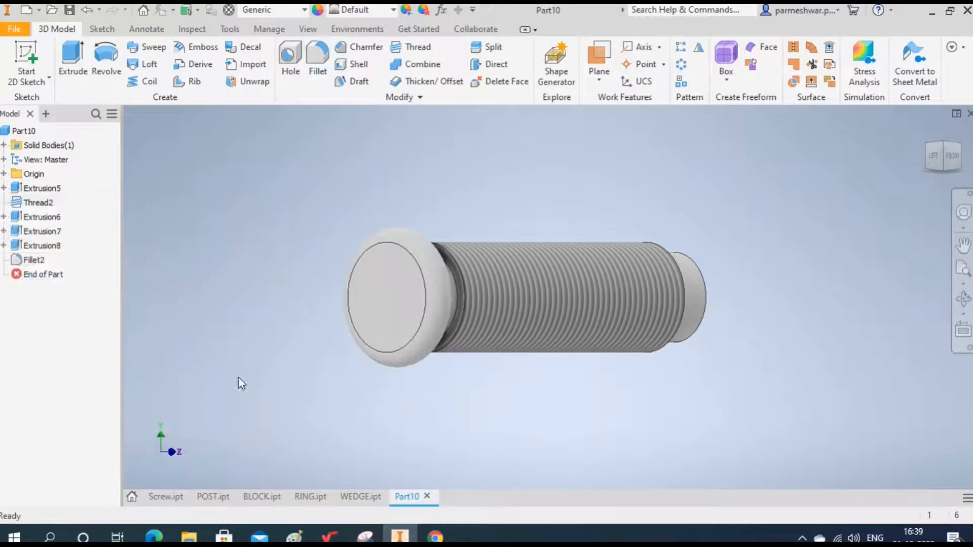
- Sketch a 15 x 15 mm square centred on the collar's flat outer face, checking its size in the PDF drawing
{"action": "left_click", "coordinate": [950, 157]}
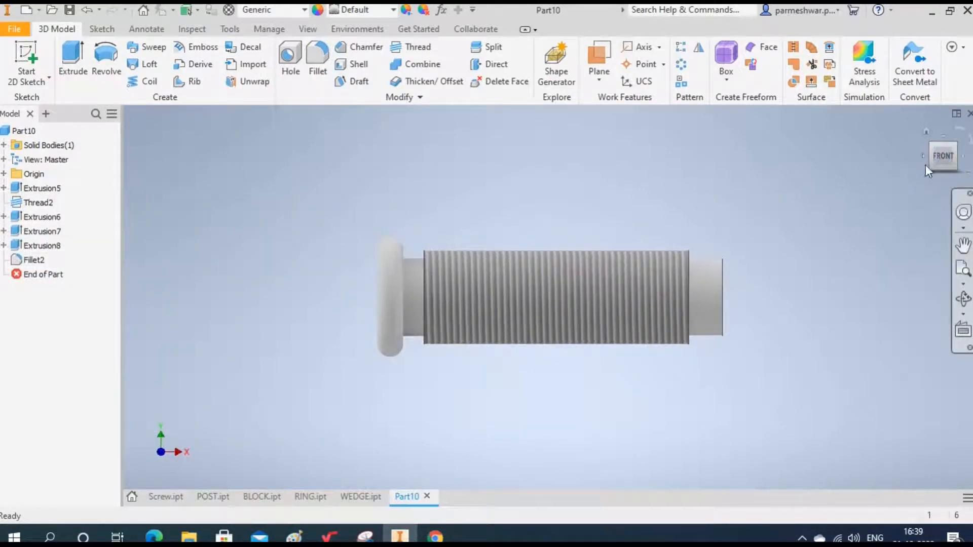
{"action": "left_click", "coordinate": [925, 157]}
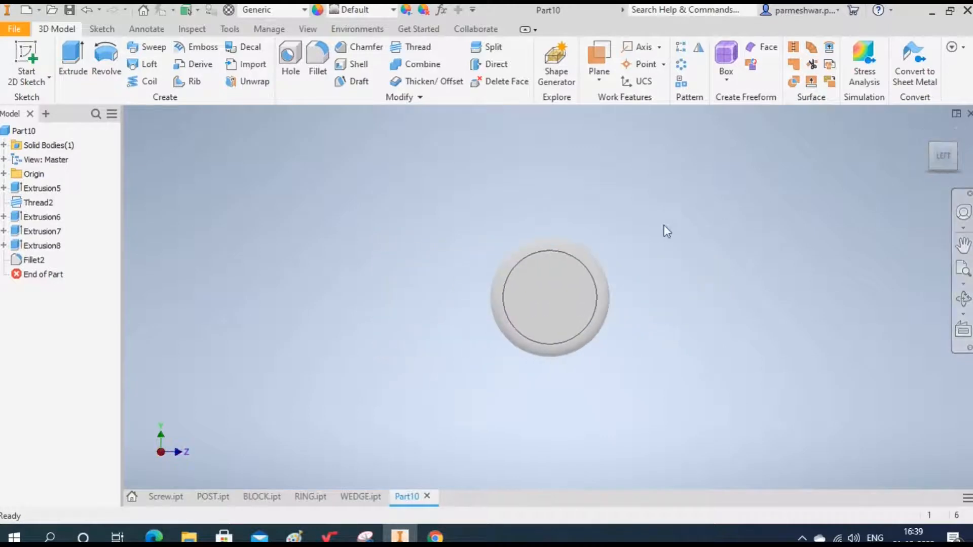
{"action": "left_click", "coordinate": [546, 291]}
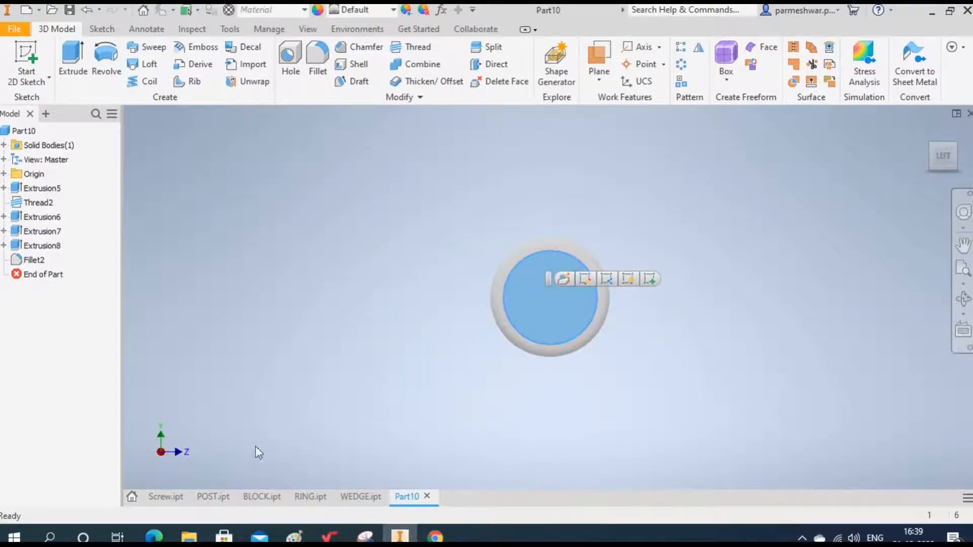
{"action": "left_click", "coordinate": [154, 537]}
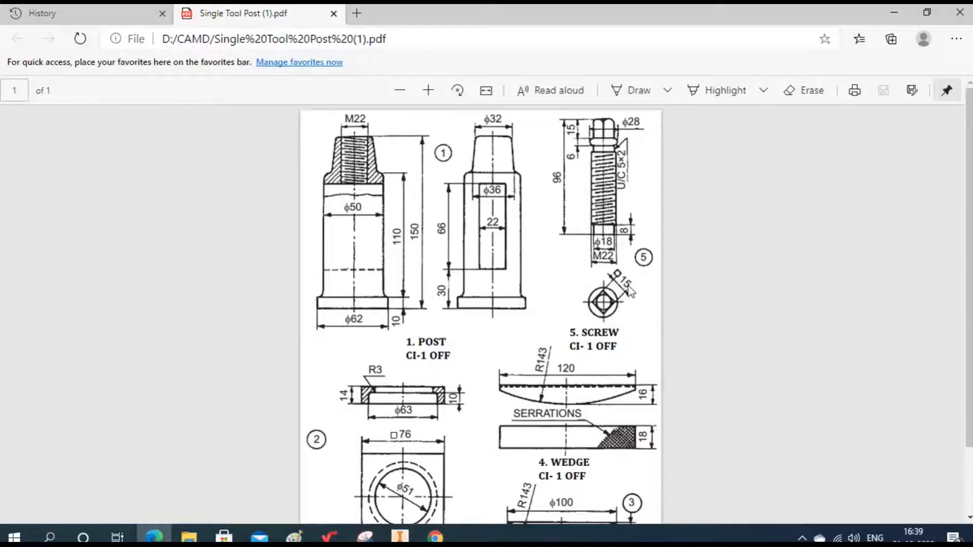
{"action": "left_click", "coordinate": [400, 536]}
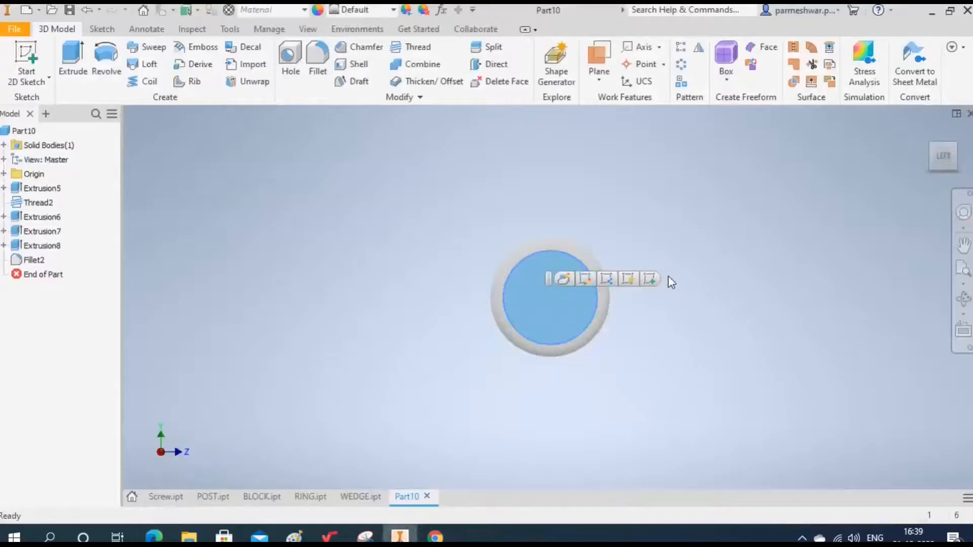
{"action": "left_click", "coordinate": [649, 277]}
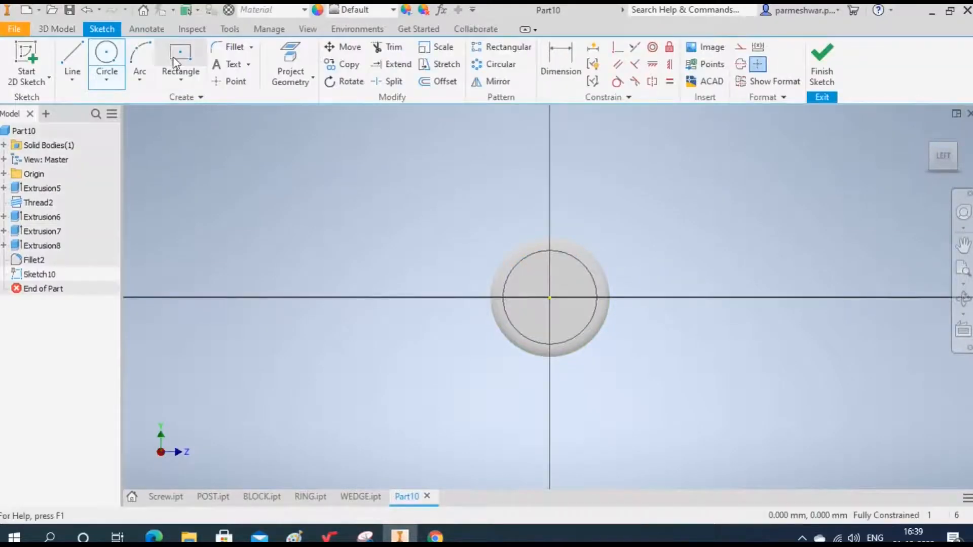
{"action": "left_click", "coordinate": [549, 296]}
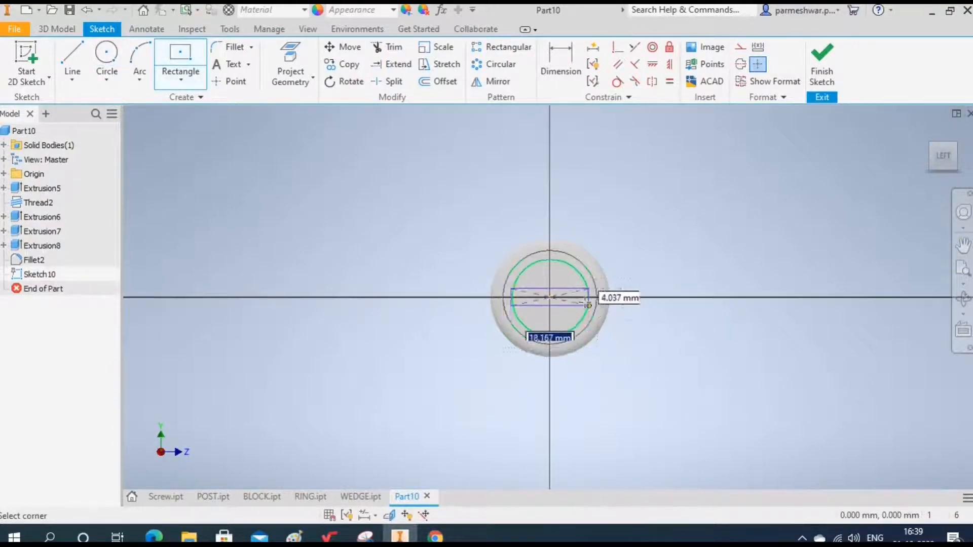
{"action": "type", "text": "15"}
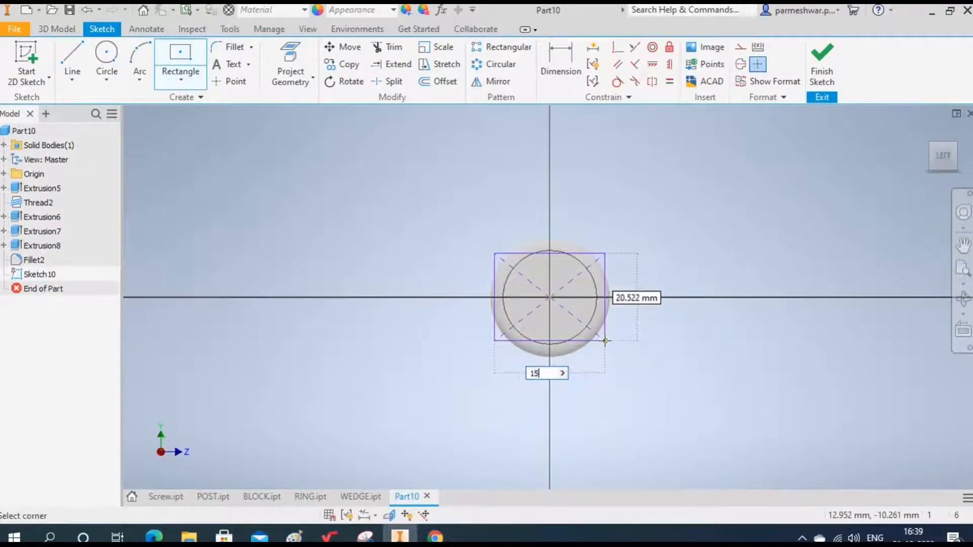
{"action": "key", "text": "Tab"}
{"action": "type", "text": "1"}
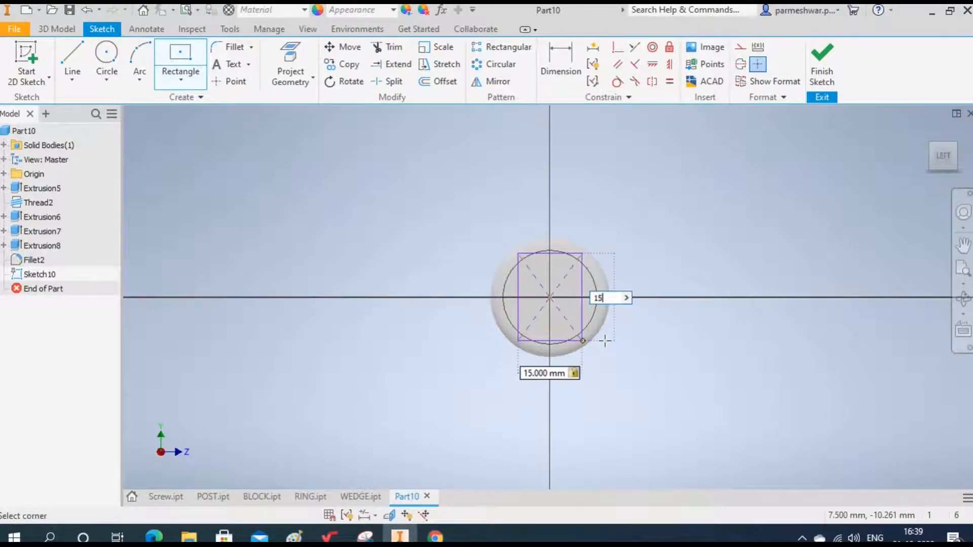
{"action": "type", "text": "5"}
{"action": "key", "text": "Return"}
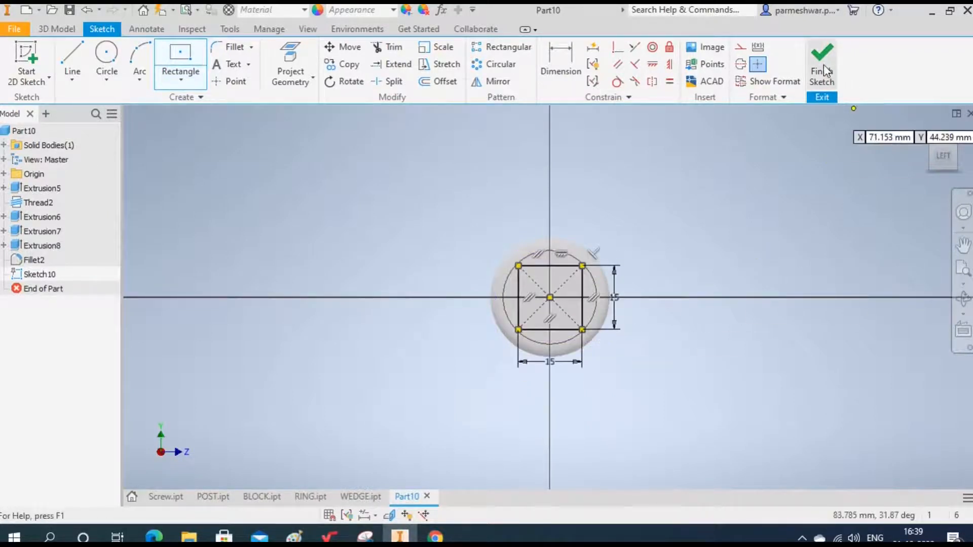
{"action": "left_click", "coordinate": [823, 71]}
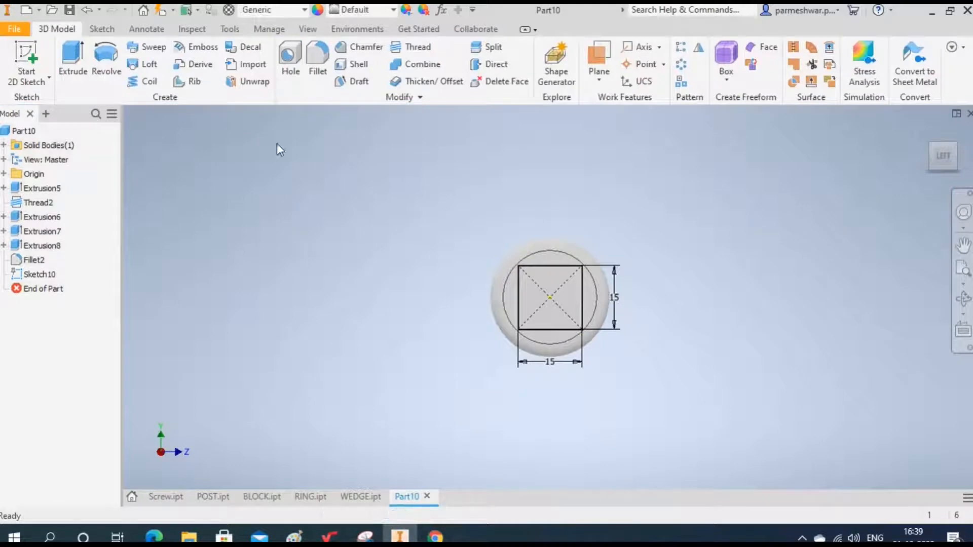
- Extrude the square 15 mm outward from the collar to form the screw head, checking the length in the drawing
{"action": "left_click", "coordinate": [72, 59]}
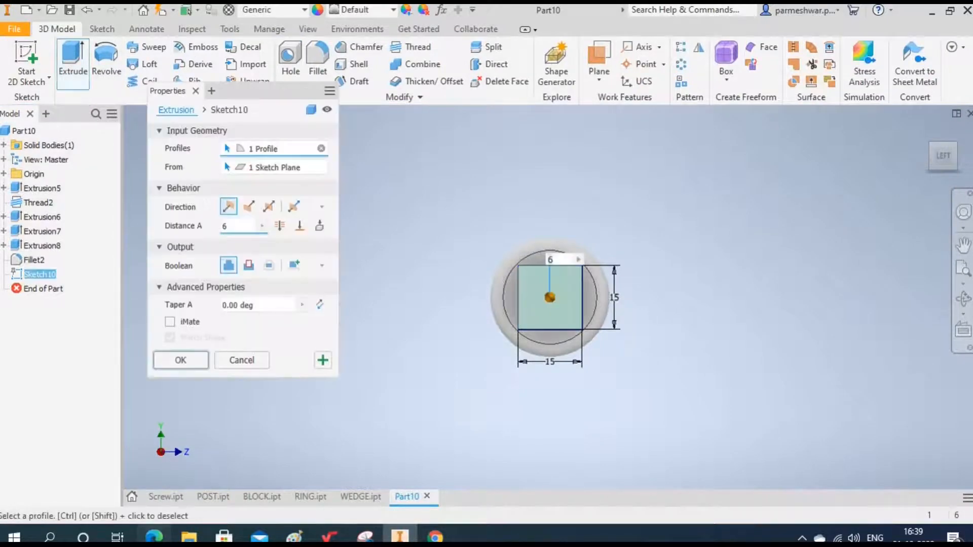
{"action": "key", "text": "alt+Tab"}
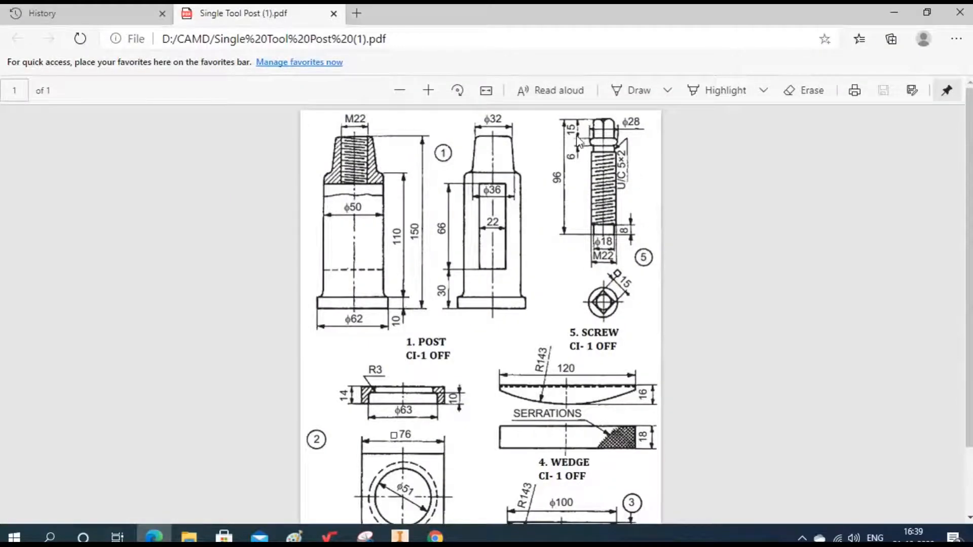
{"action": "left_click", "coordinate": [400, 536]}
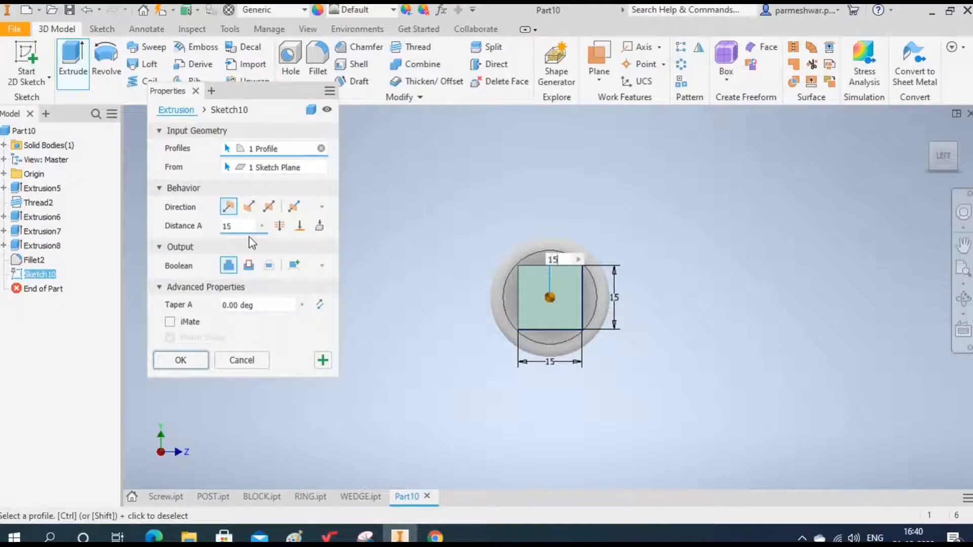
{"action": "left_click", "coordinate": [183, 359]}
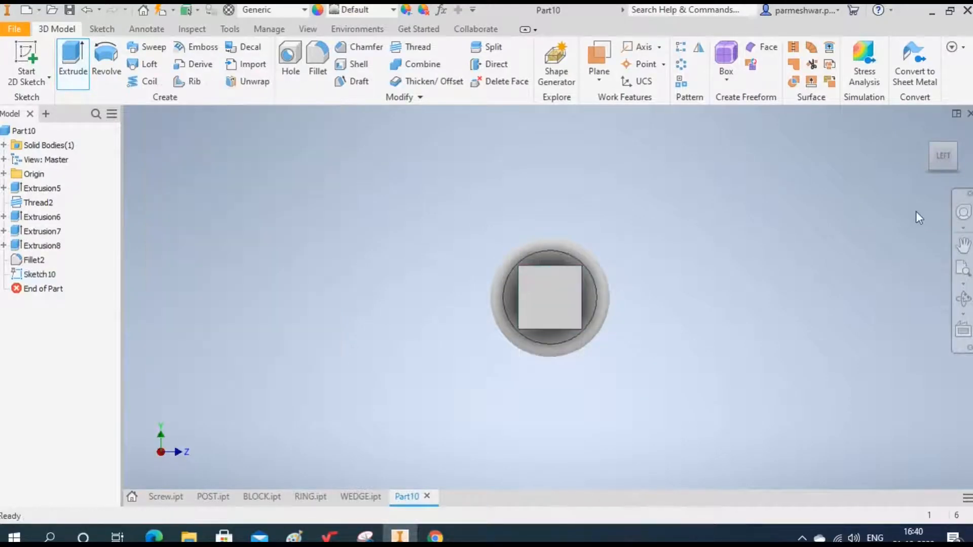
- Start a sketch on the XZ origin plane and slice the model graphics at that plane
{"action": "left_click", "coordinate": [924, 130]}
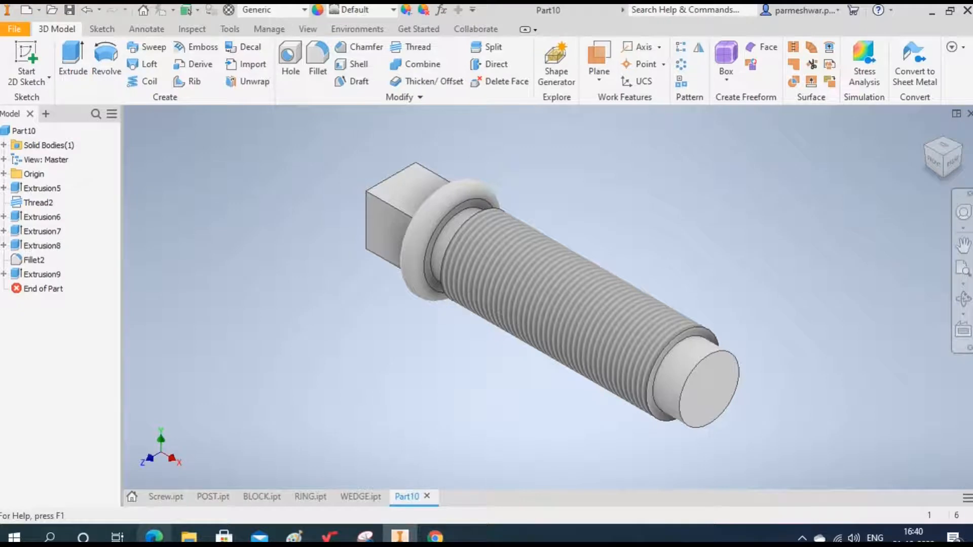
{"action": "left_click", "coordinate": [963, 298]}
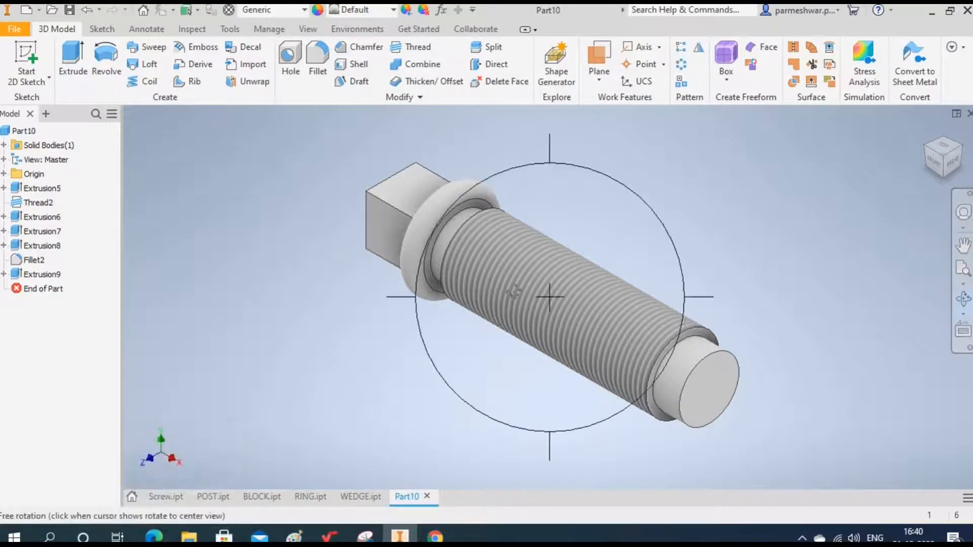
{"action": "left_click_drag", "start_coordinate": [513, 293], "coordinate": [557, 254]}
{"action": "right_click", "coordinate": [557, 254]}
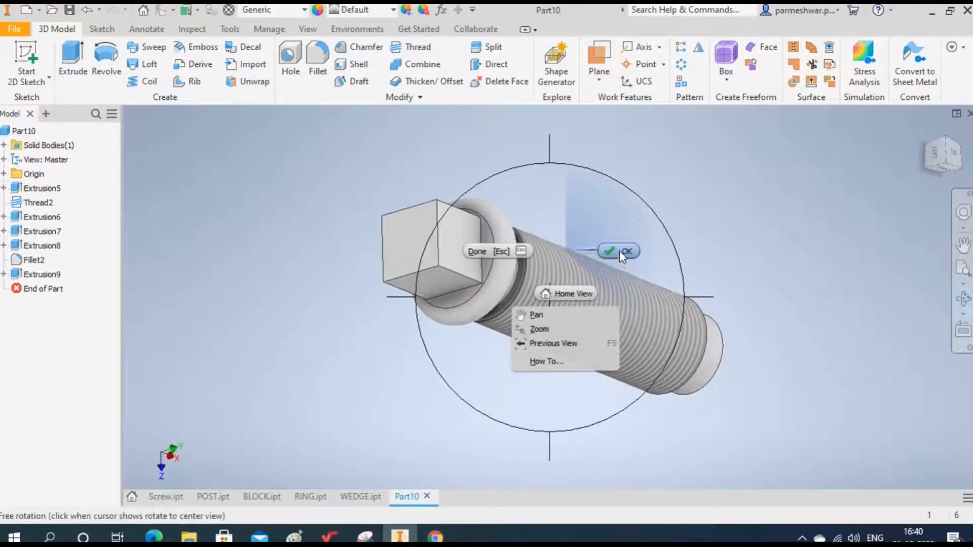
{"action": "left_click", "coordinate": [619, 250]}
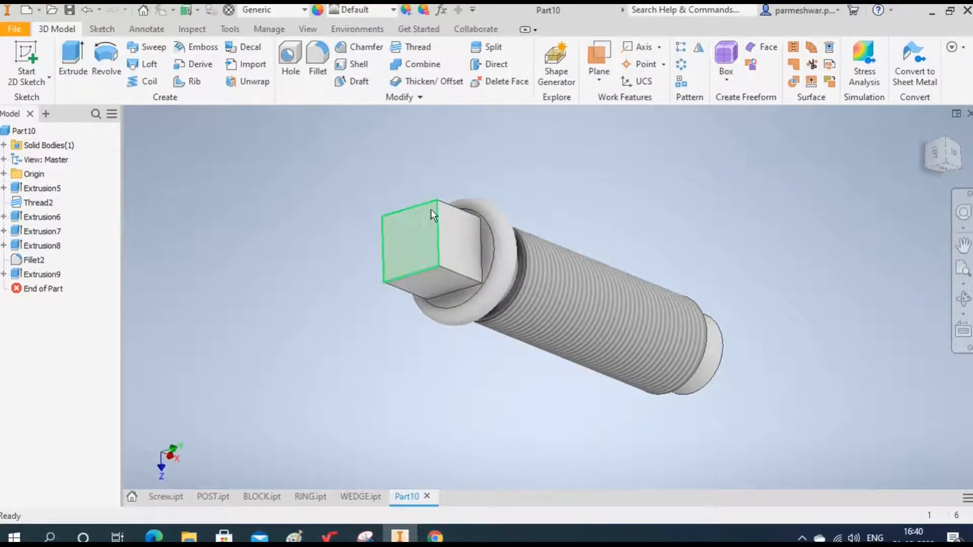
{"action": "left_click", "coordinate": [3, 174]}
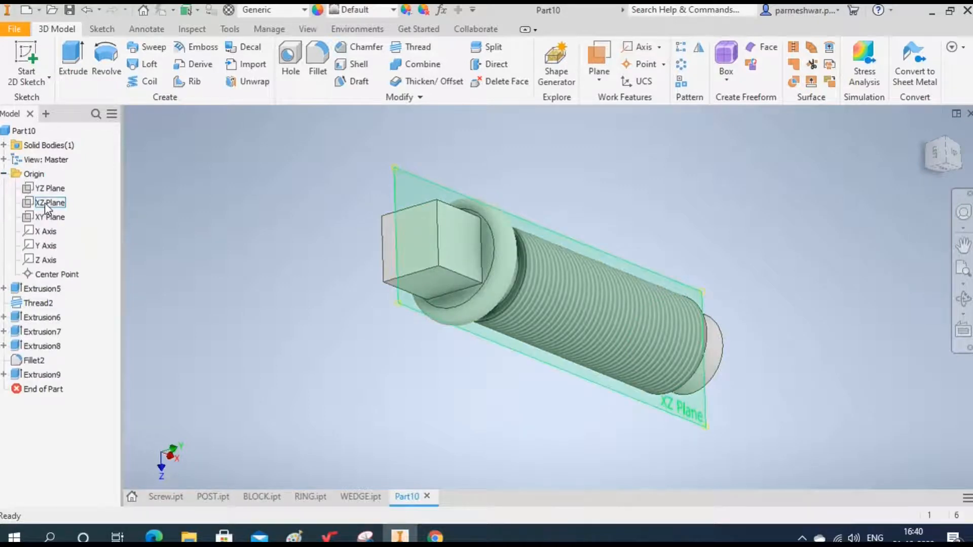
{"action": "left_click", "coordinate": [46, 204]}
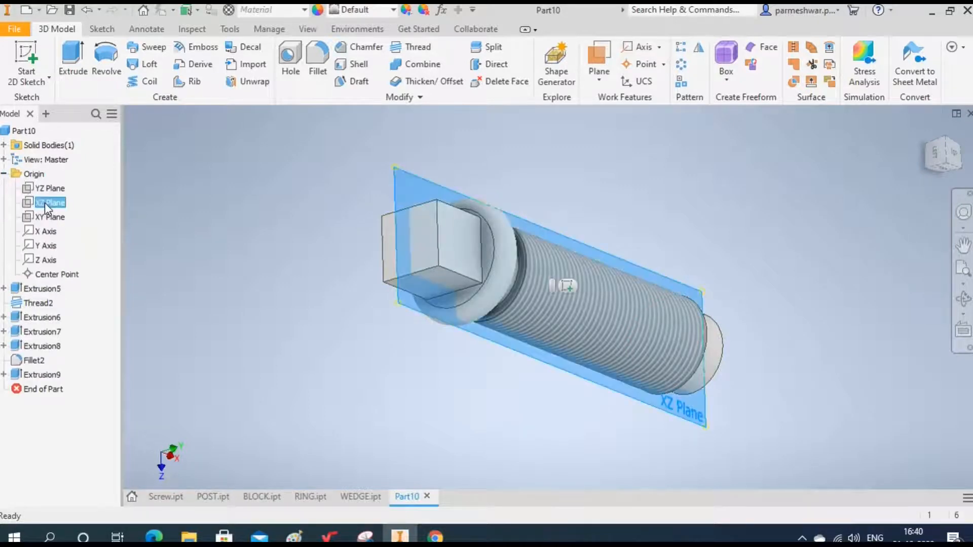
{"action": "left_click", "coordinate": [568, 285]}
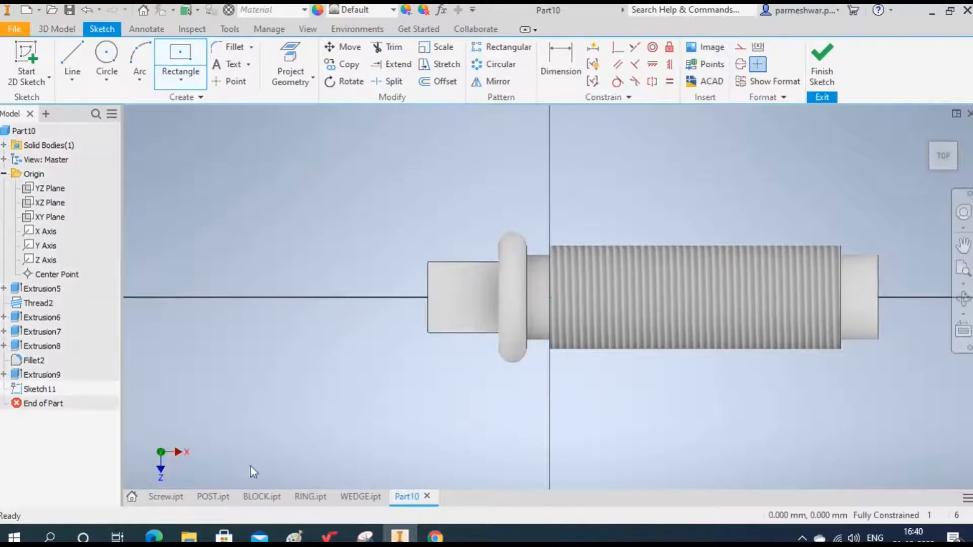
{"action": "left_click", "coordinate": [390, 515]}
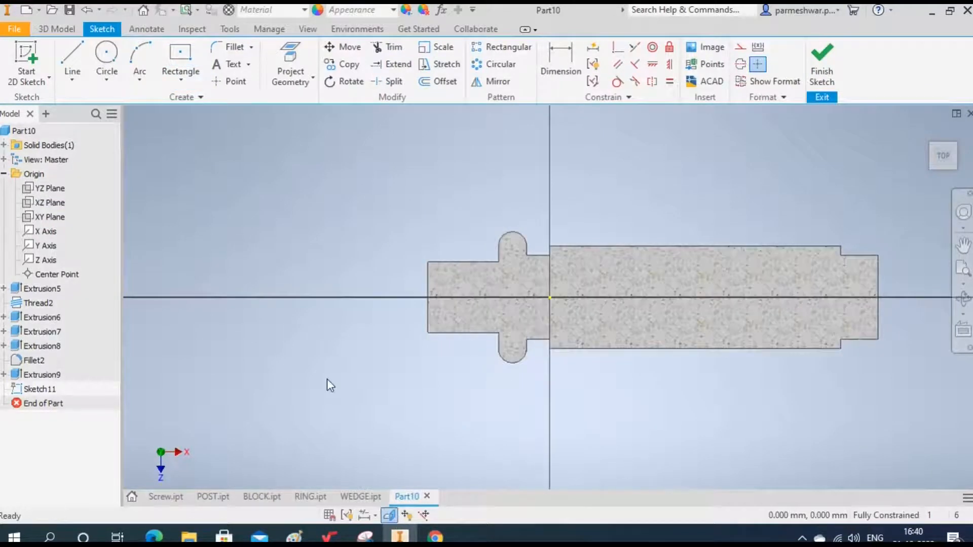
- Sketch a closed triangle from the square head's upper outer corner, 10 mm up, 12 mm towards the collar and back, and finish the sketch
{"action": "left_click", "coordinate": [72, 53]}
{"action": "left_click", "coordinate": [429, 261]}
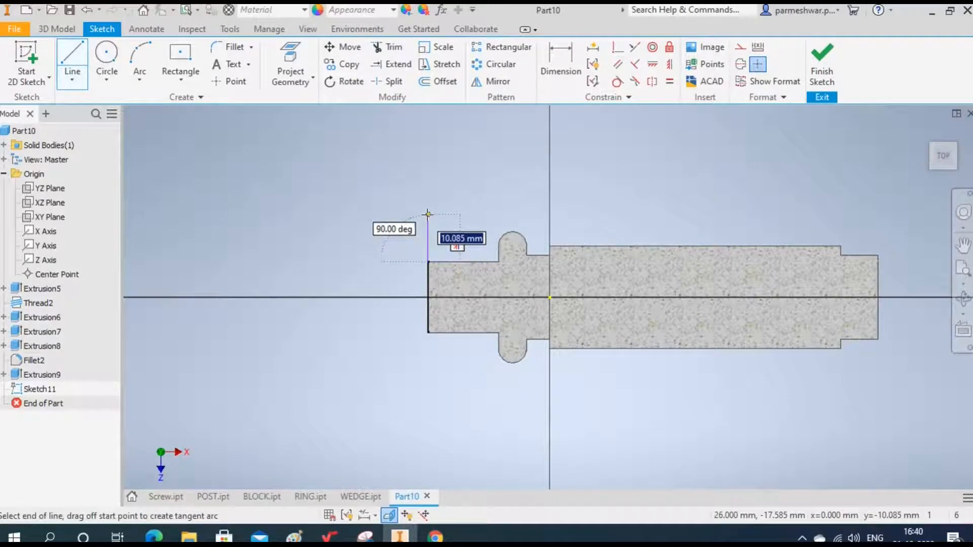
{"action": "type", "text": "10"}
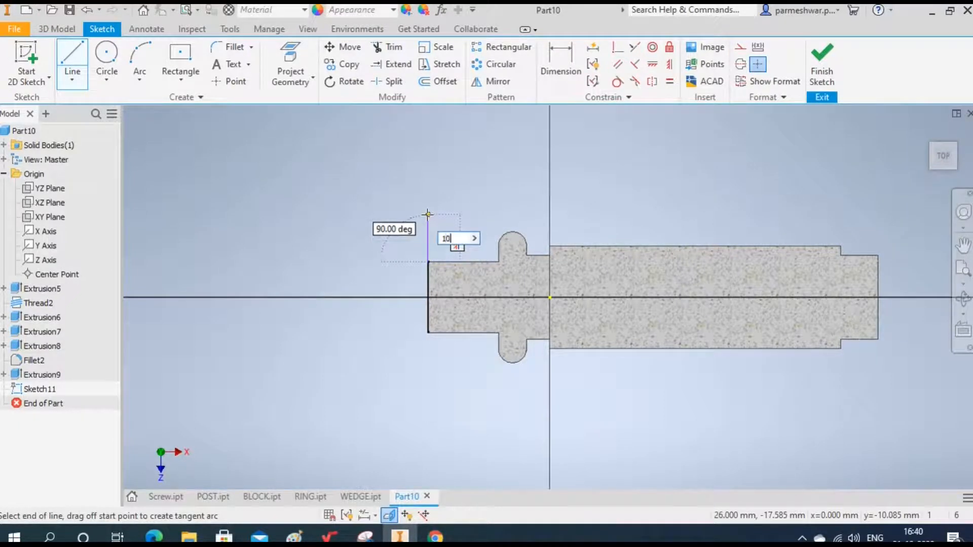
{"action": "key", "text": "Return"}
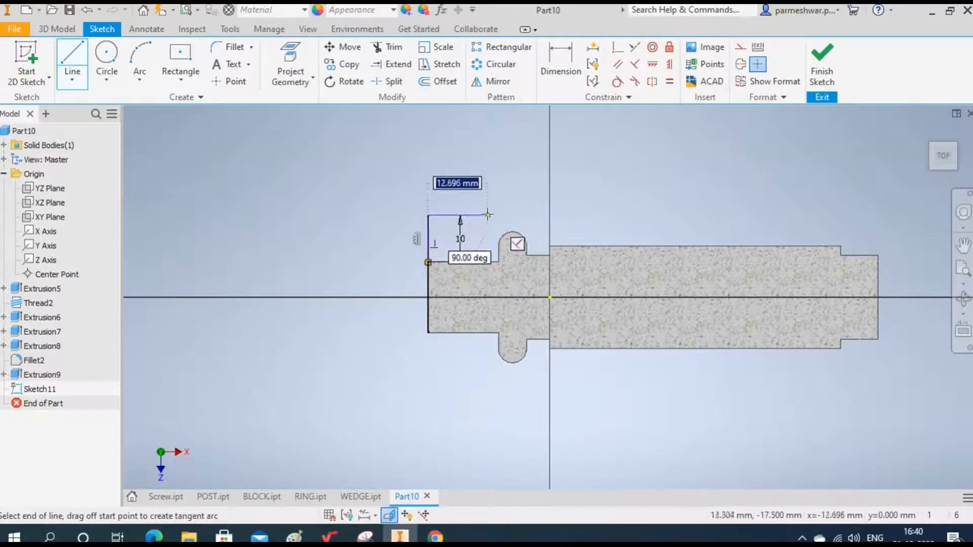
{"action": "type", "text": "12"}
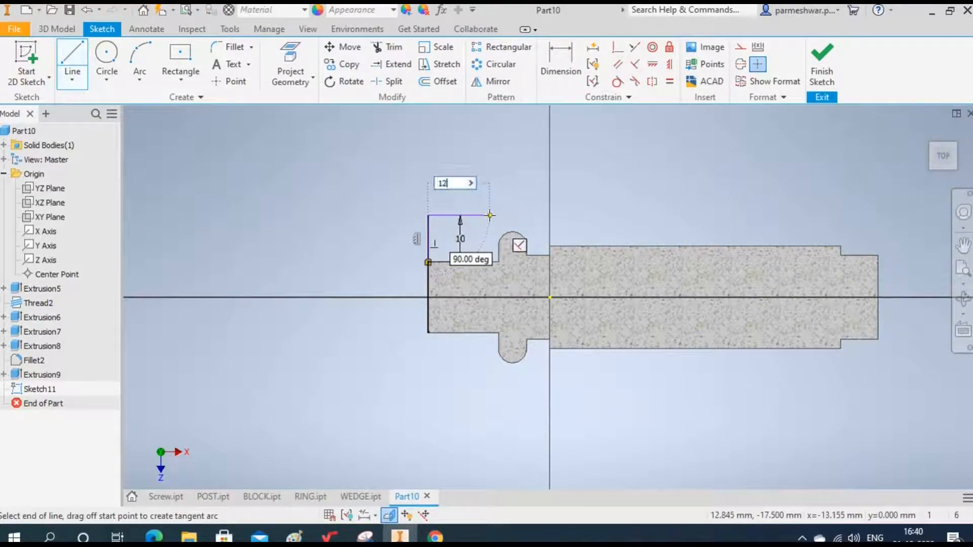
{"action": "key", "text": "Return"}
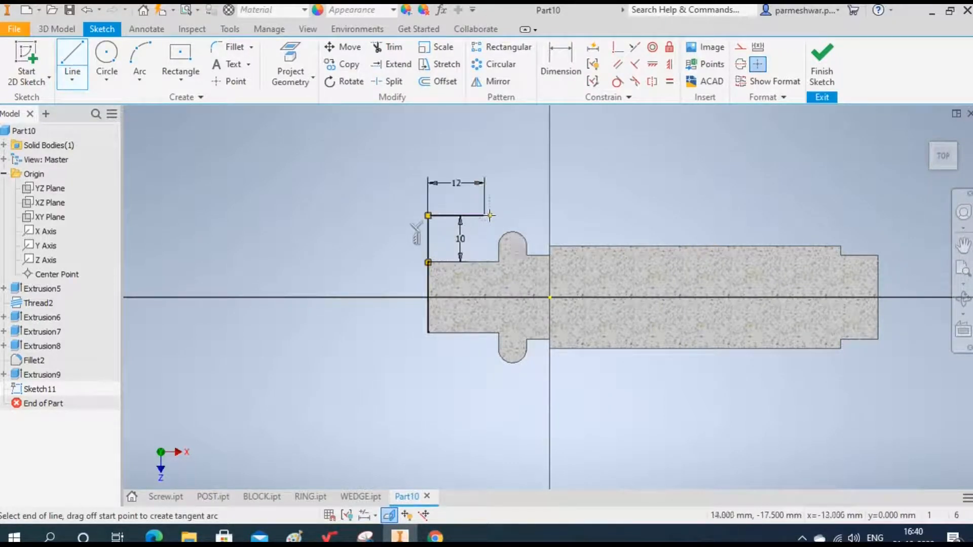
{"action": "left_click", "coordinate": [428, 262]}
{"action": "right_click", "coordinate": [550, 190]}
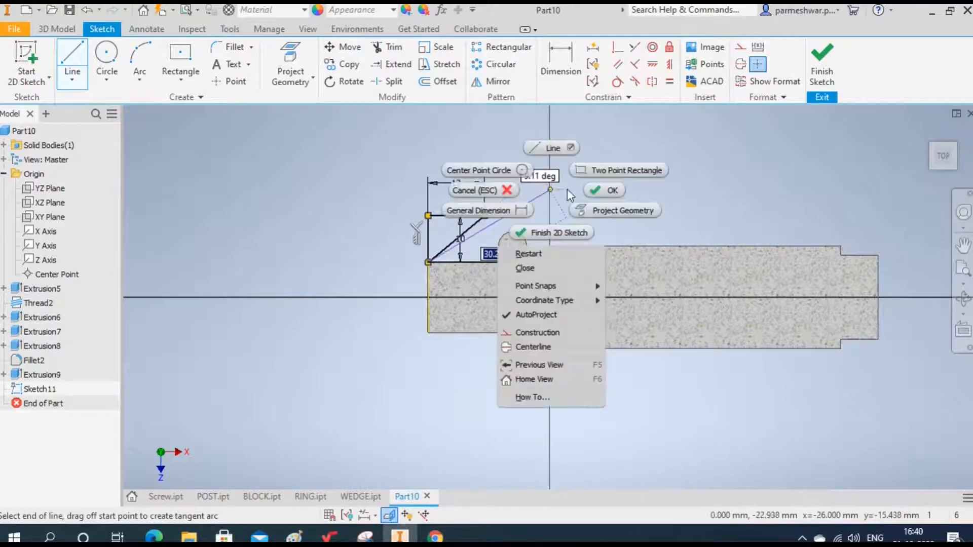
{"action": "left_click", "coordinate": [598, 190]}
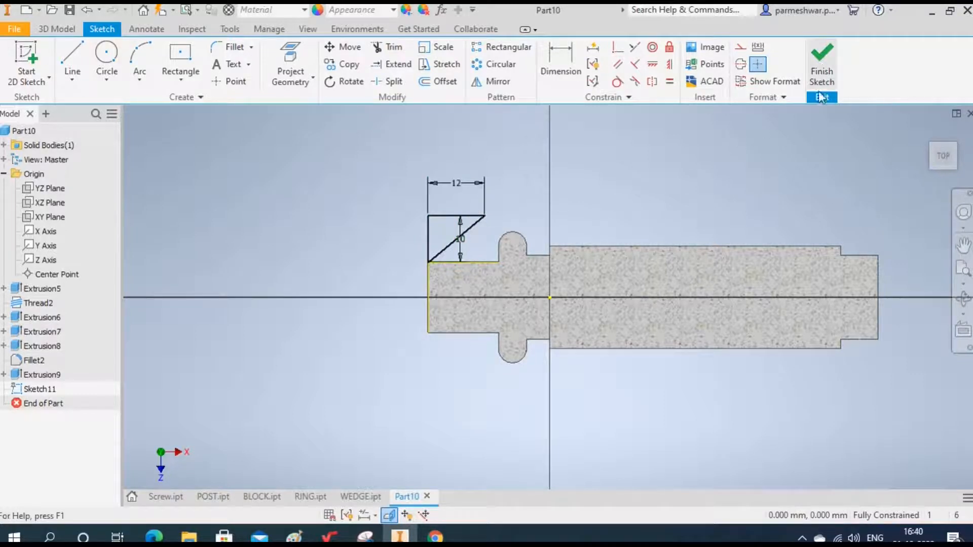
{"action": "left_click", "coordinate": [821, 73]}
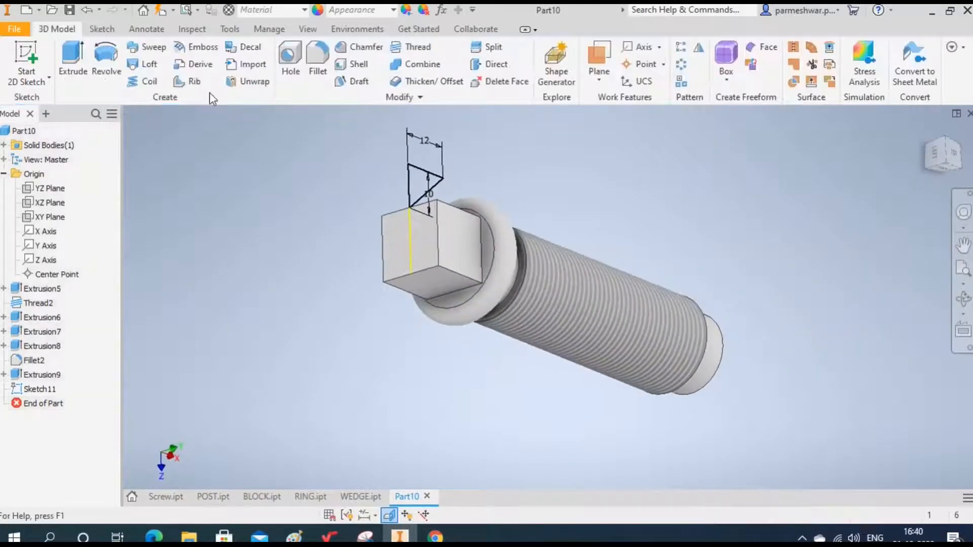
- Revolve the triangle a full turn around the origin X axis as a cut to chamfer the corners of the square head
{"action": "key", "text": "r"}
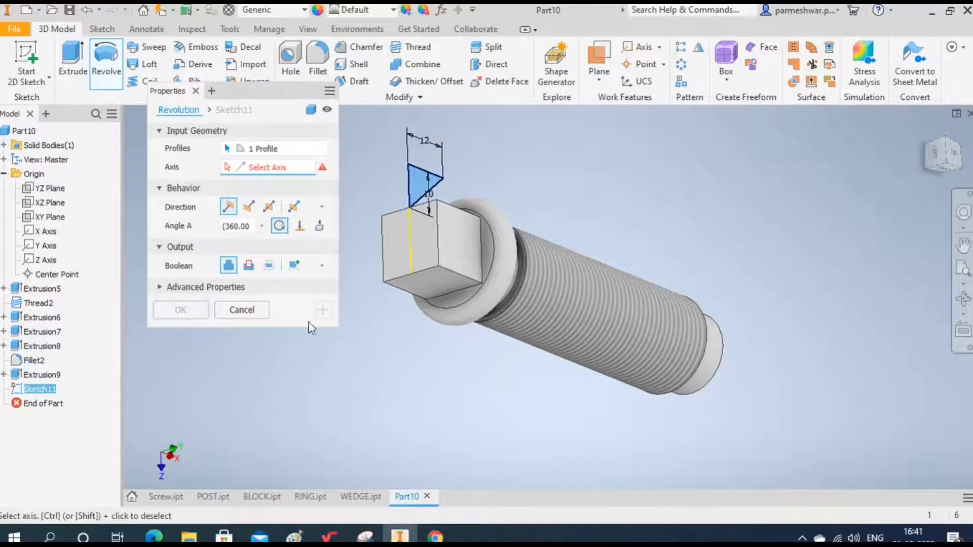
{"action": "left_click", "coordinate": [43, 232]}
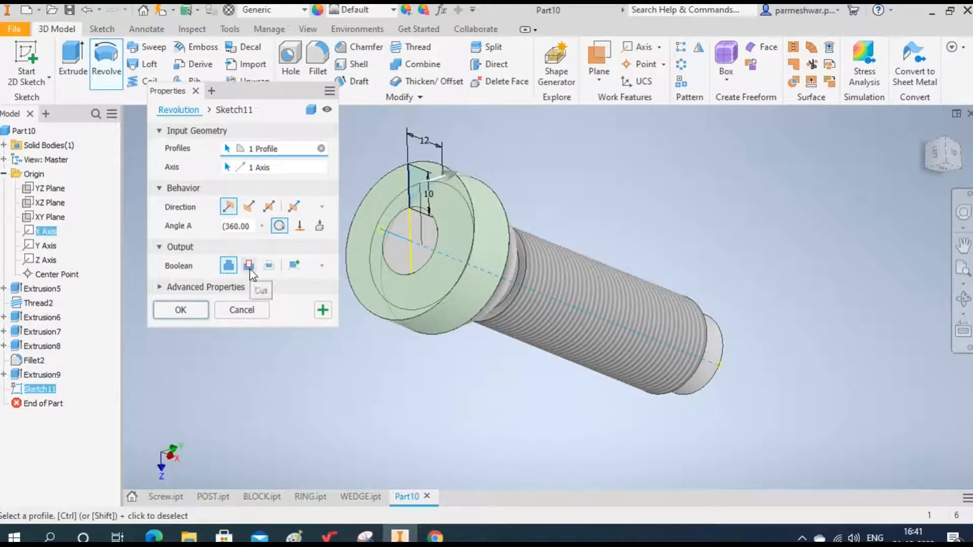
{"action": "left_click", "coordinate": [249, 265]}
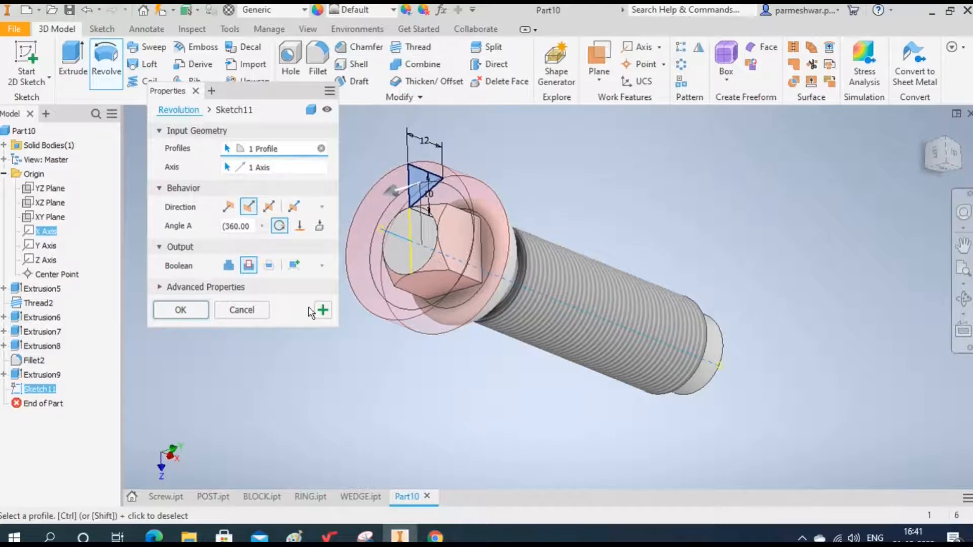
{"action": "left_click", "coordinate": [200, 310]}
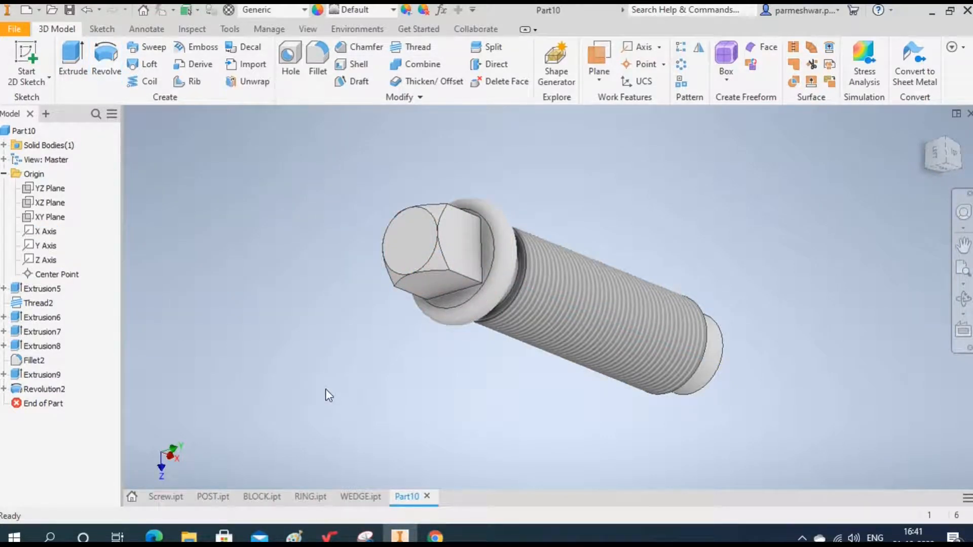
- Save the part as screw in the SINGLE TOOL POST ASSEMBLY folder
{"action": "left_click", "coordinate": [69, 9]}
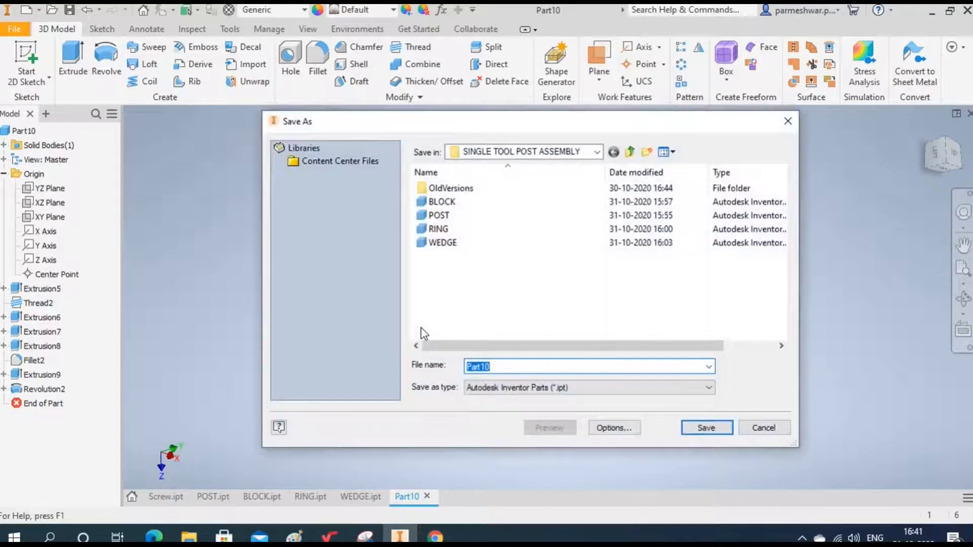
{"action": "type", "text": "screw"}
{"action": "left_click", "coordinate": [705, 427]}
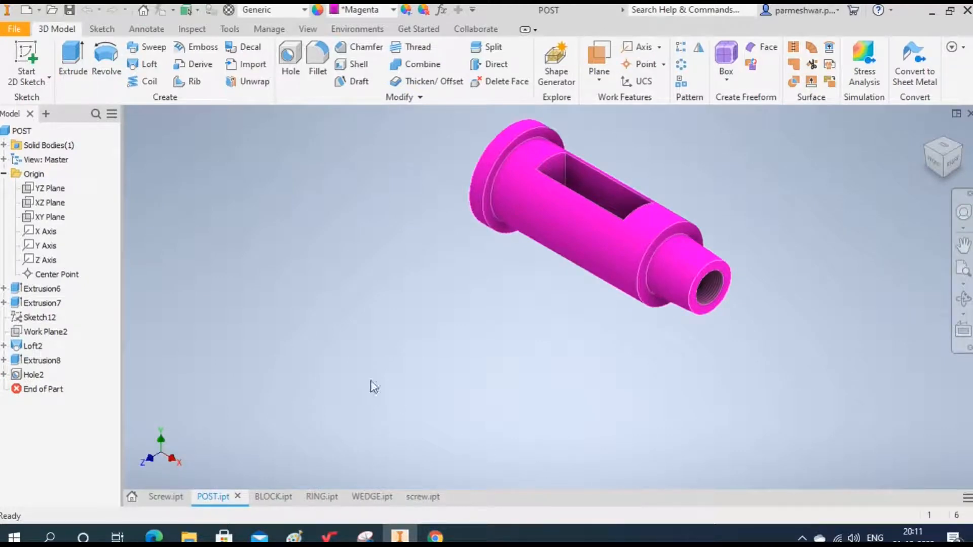
- Create a new assembly from the metric Standard (mm).iam template
{"action": "left_click", "coordinate": [26, 10]}
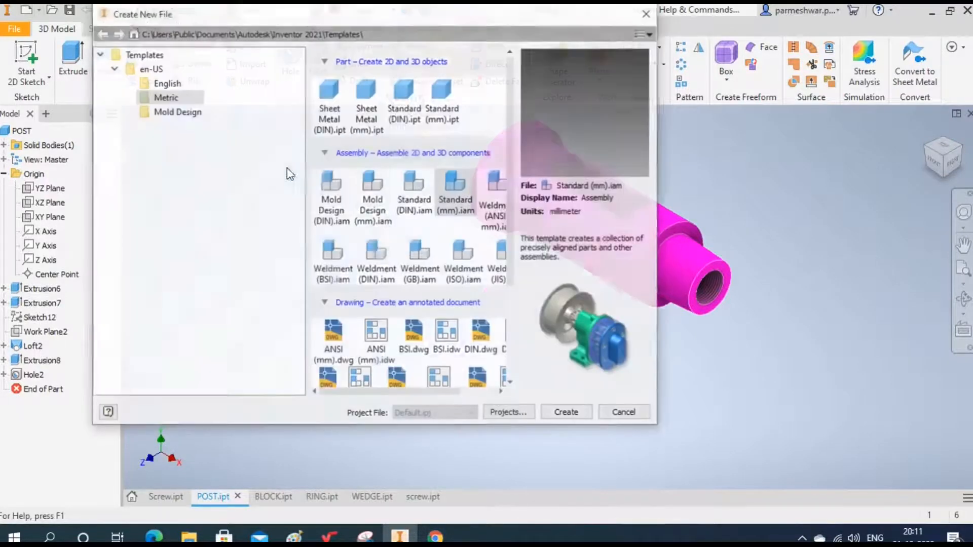
{"action": "left_click", "coordinate": [465, 206]}
{"action": "left_click", "coordinate": [570, 412]}
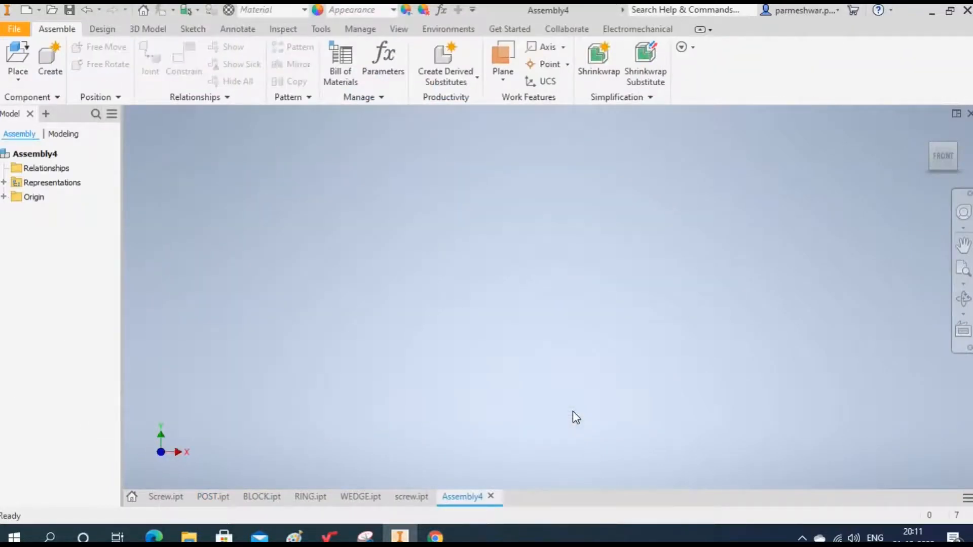
- Place one instance of the POST part in the empty assembly
{"action": "left_click", "coordinate": [19, 54]}
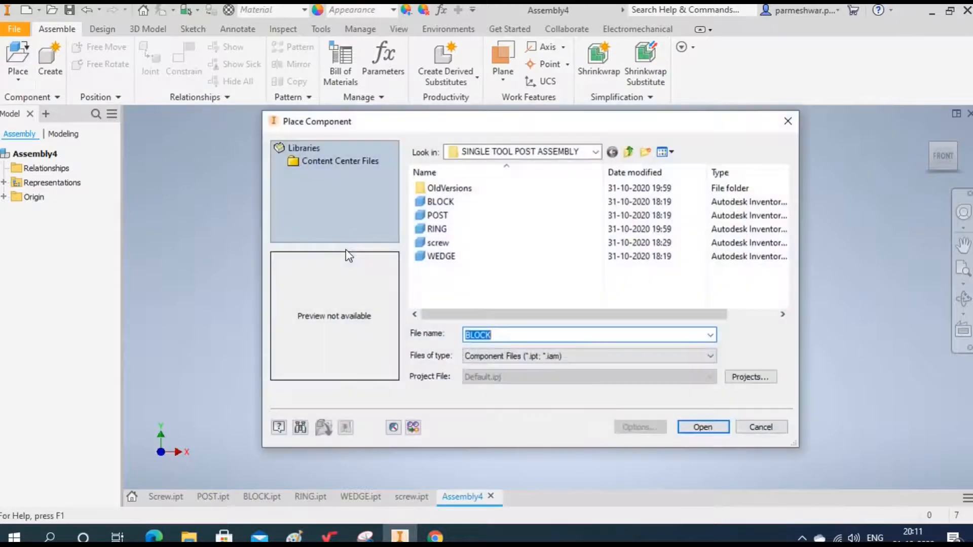
{"action": "left_click", "coordinate": [449, 216]}
{"action": "left_click", "coordinate": [704, 427]}
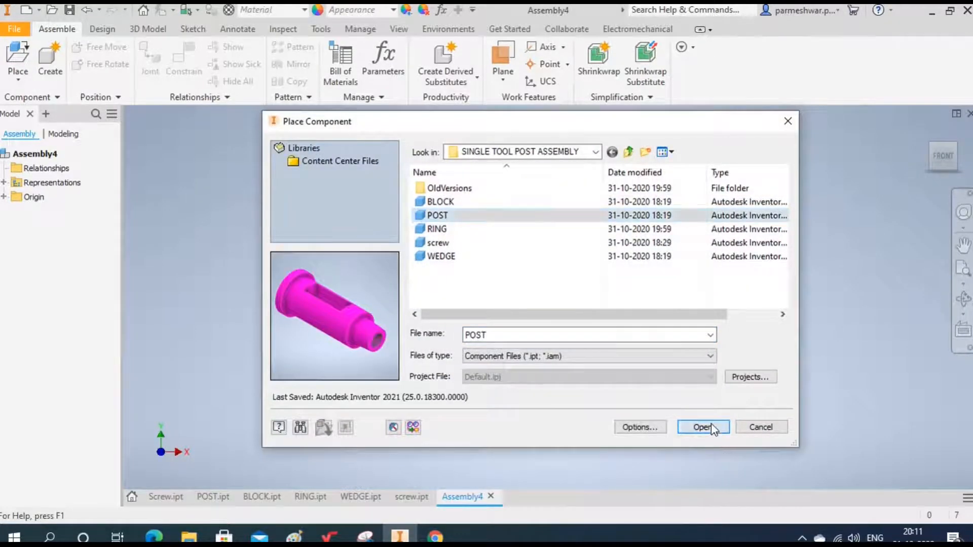
{"action": "left_click", "coordinate": [636, 361]}
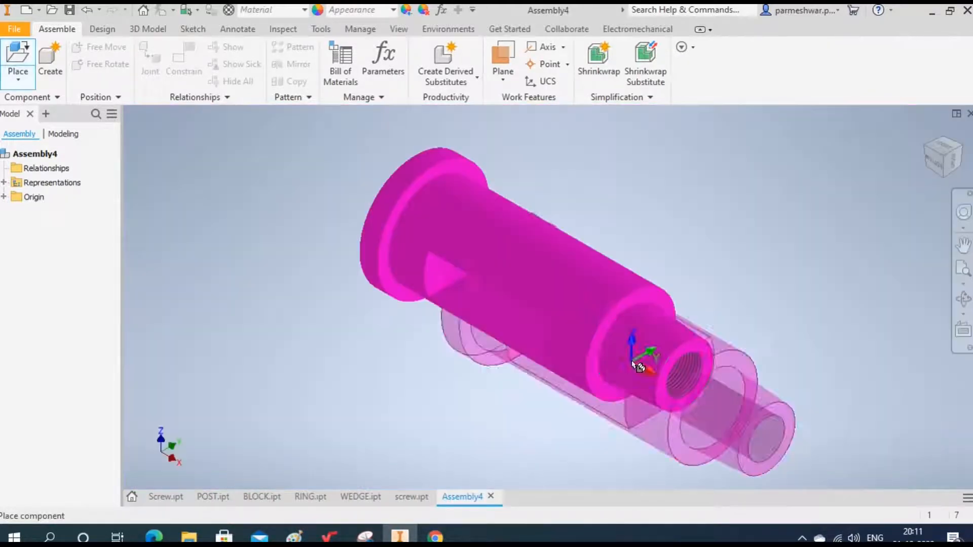
- Place one instance of the BLOCK part beside the post's flanged end, rotated twice by 90° about the Y axis
{"action": "left_click", "coordinate": [22, 64]}
{"action": "left_click", "coordinate": [449, 203]}
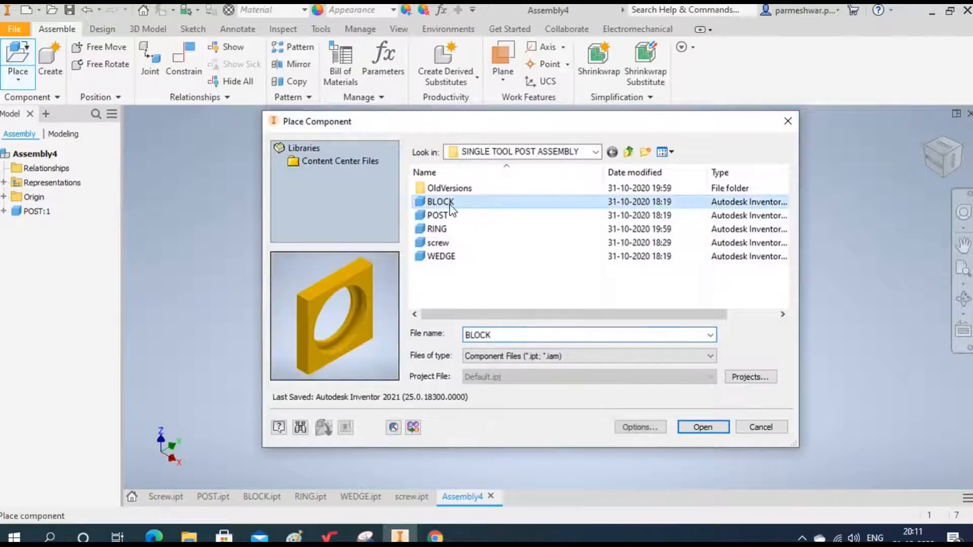
{"action": "left_click", "coordinate": [691, 427]}
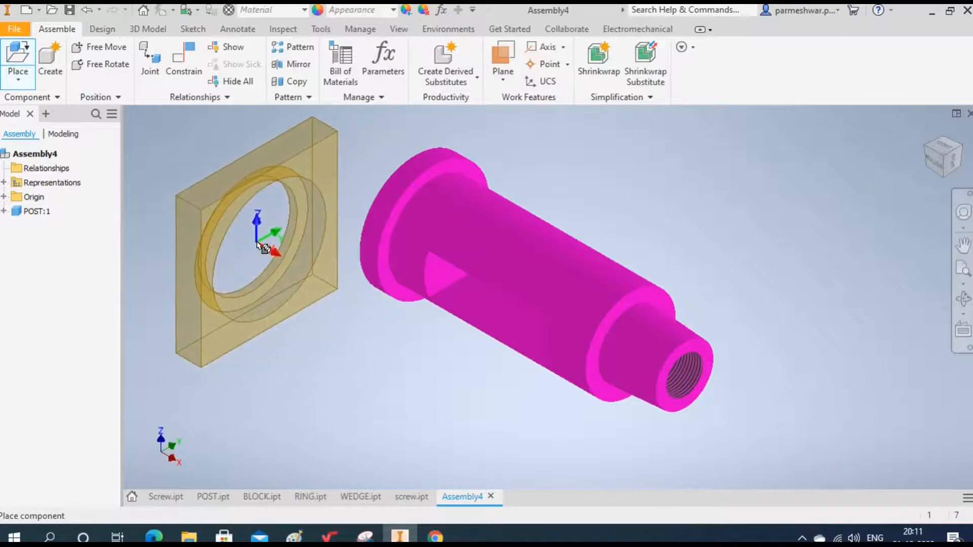
{"action": "right_click", "coordinate": [263, 247]}
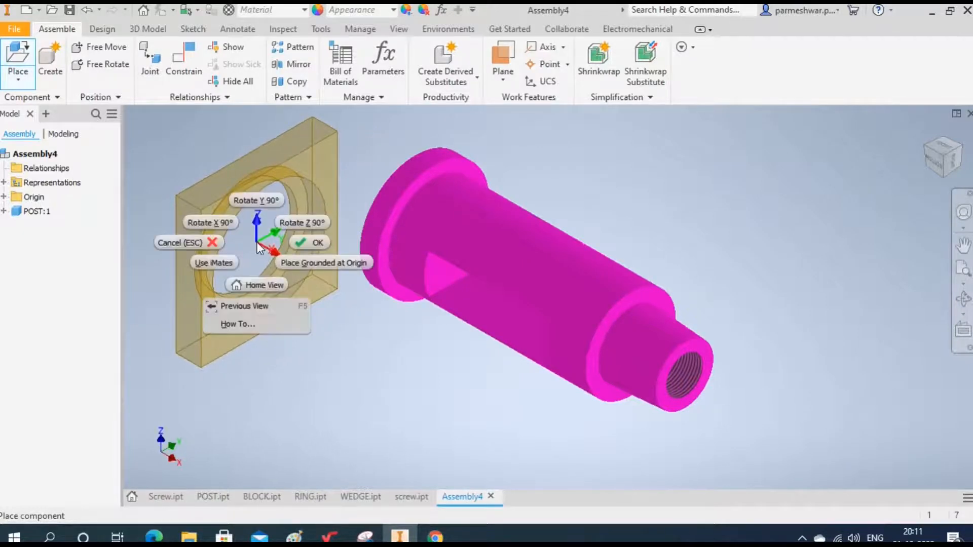
{"action": "left_click", "coordinate": [260, 199]}
{"action": "right_click", "coordinate": [270, 212]}
{"action": "left_click", "coordinate": [269, 171]}
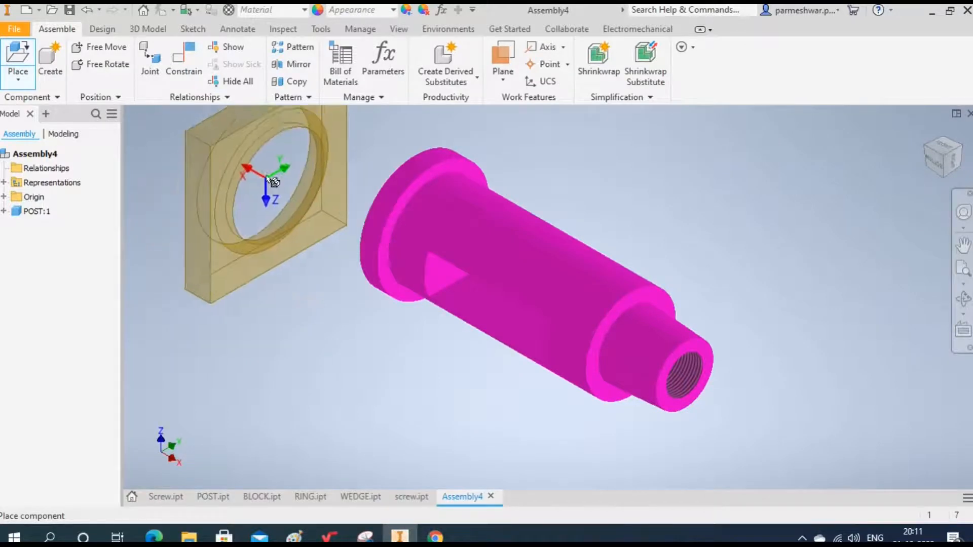
{"action": "left_click", "coordinate": [265, 256]}
{"action": "right_click", "coordinate": [345, 344]}
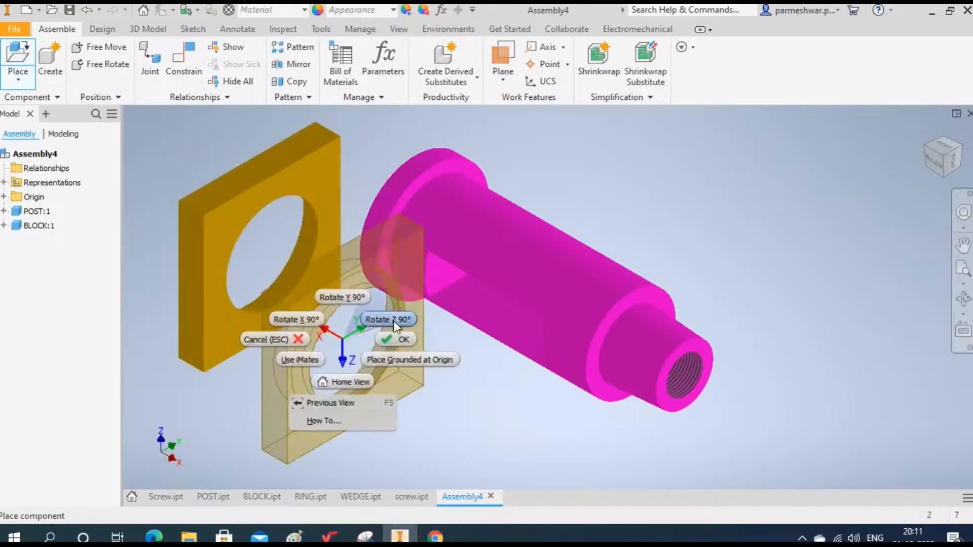
{"action": "left_click", "coordinate": [397, 339]}
- Apply a mate constraint between the post's cylindrical axis and the axis of the block's through hole
{"action": "left_click", "coordinate": [963, 302]}
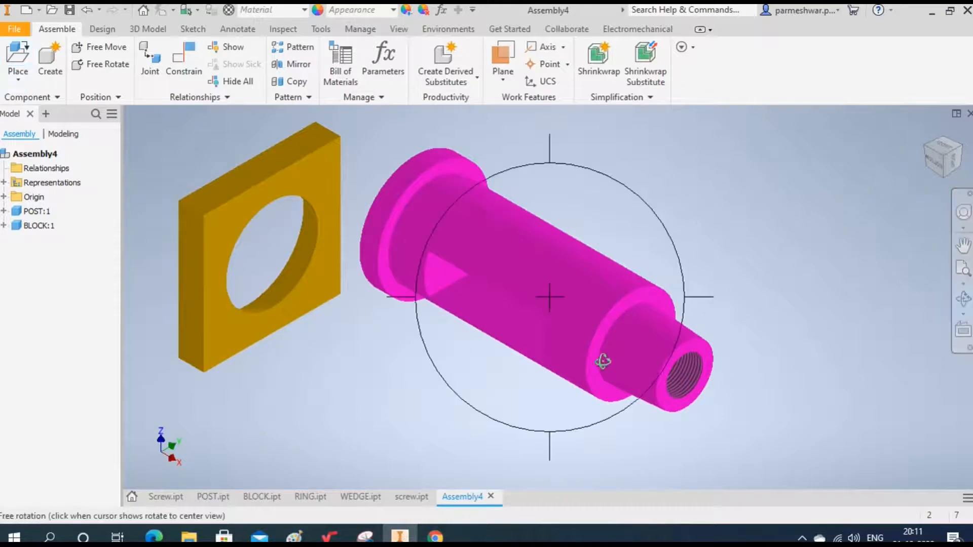
{"action": "left_click_drag", "start_coordinate": [603, 360], "coordinate": [501, 375]}
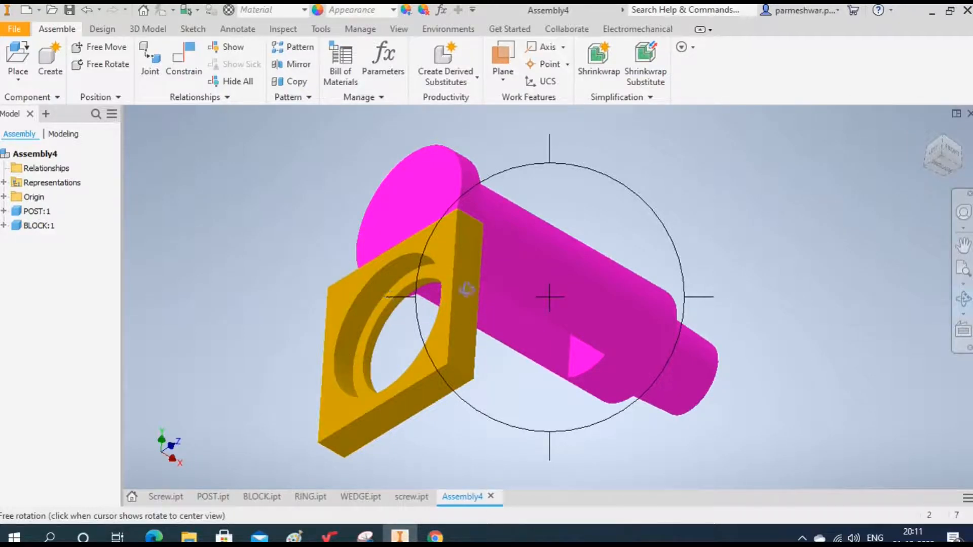
{"action": "right_click", "coordinate": [515, 292]}
{"action": "left_click", "coordinate": [385, 286]}
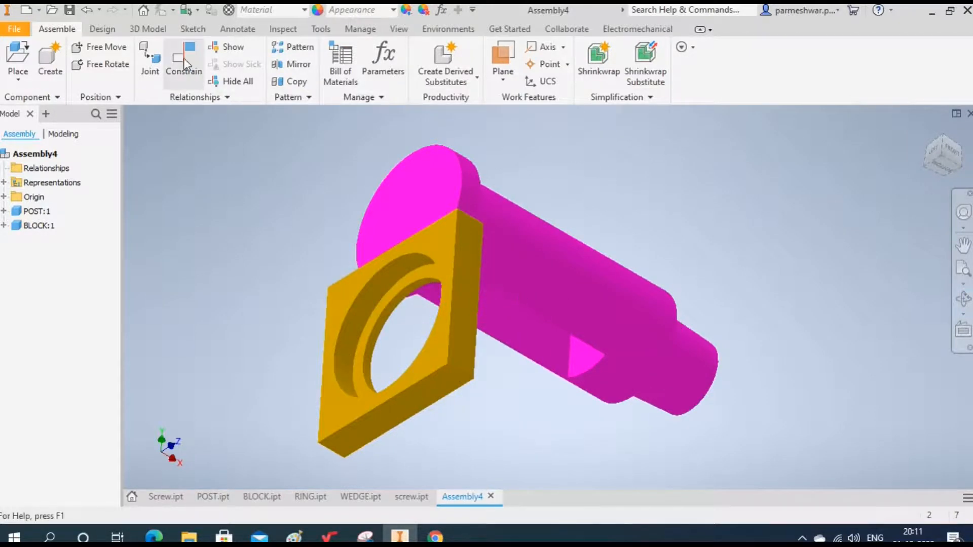
{"action": "left_click", "coordinate": [184, 81]}
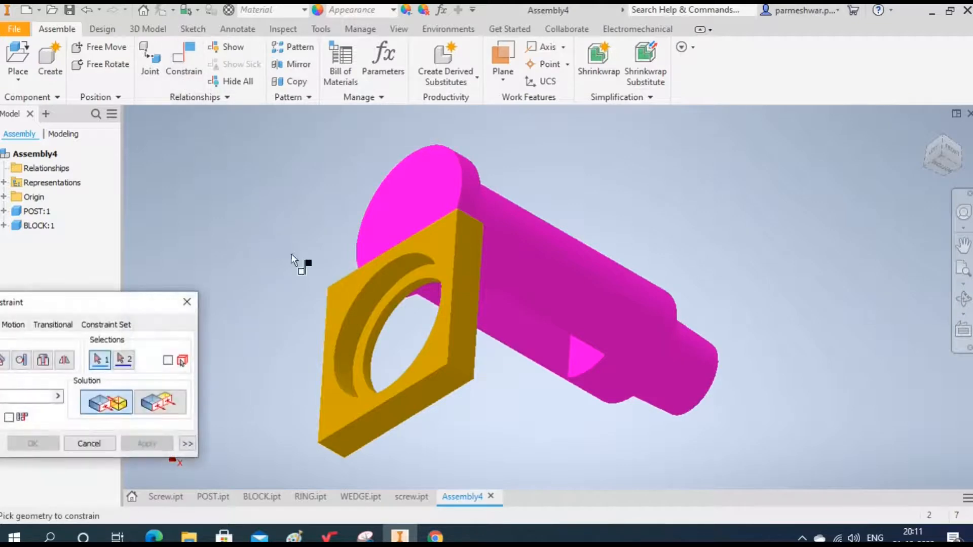
{"action": "left_click", "coordinate": [537, 285]}
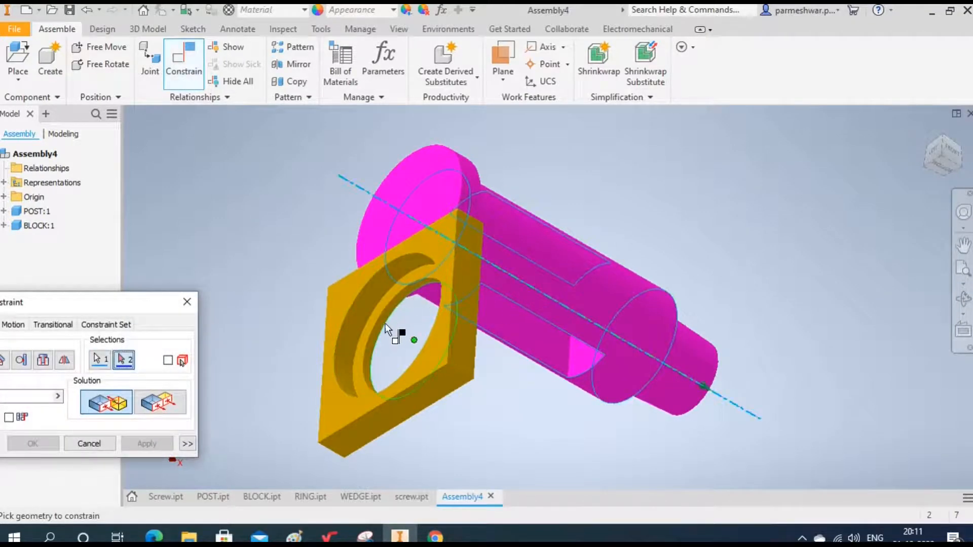
{"action": "scroll", "coordinate": [388, 327], "scroll_direction": "down", "scroll_amount": 3}
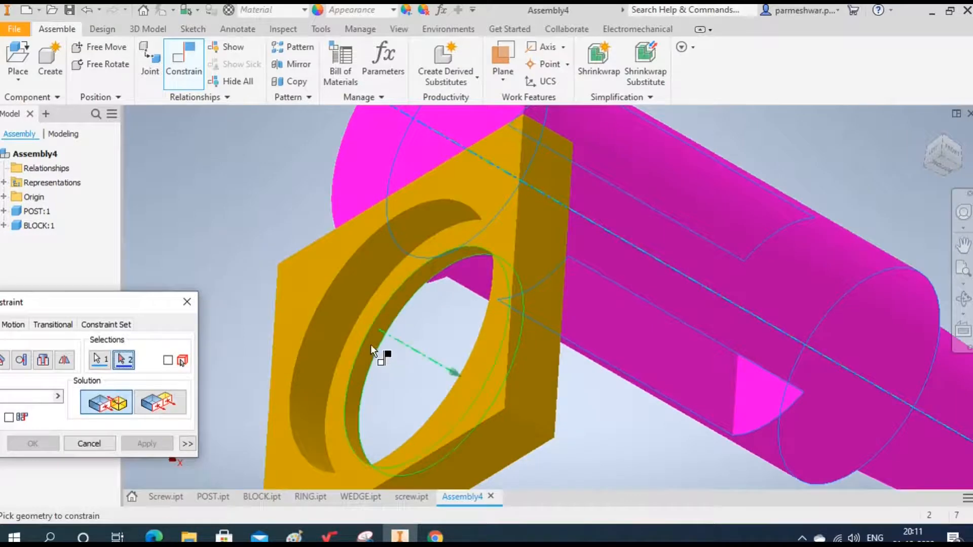
{"action": "left_click", "coordinate": [375, 352]}
{"action": "left_click", "coordinate": [142, 443]}
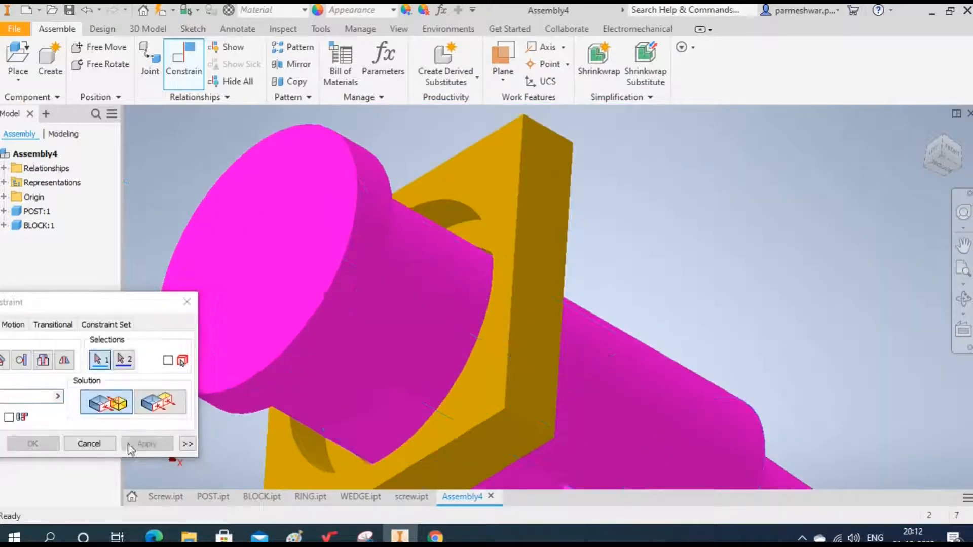
{"action": "left_click", "coordinate": [89, 443]}
{"action": "left_click", "coordinate": [499, 222]}
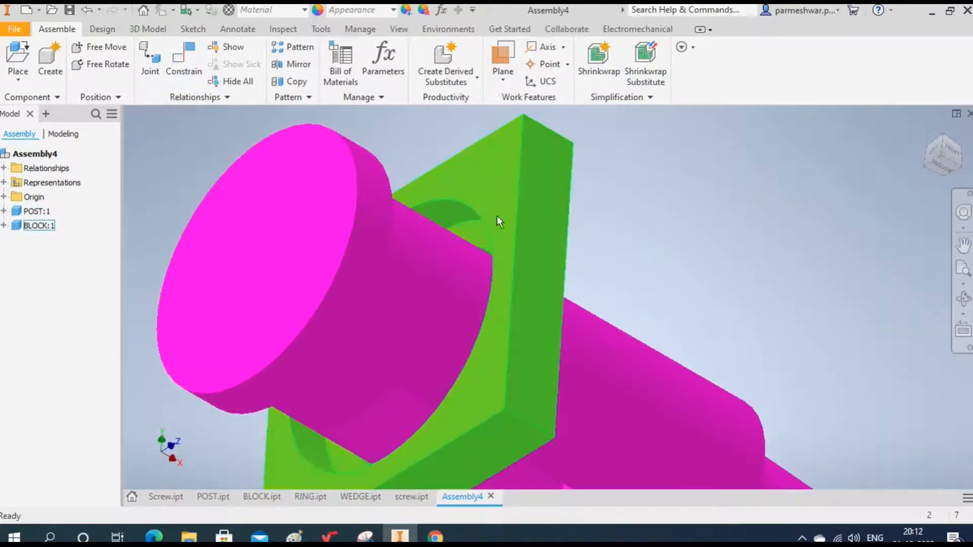
{"action": "left_click", "coordinate": [758, 225]}
{"action": "left_click", "coordinate": [463, 232]}
- Apply a mate constraint between the annular underside of the post's flange and the recessed face of the block's counterbore
{"action": "left_click", "coordinate": [963, 299]}
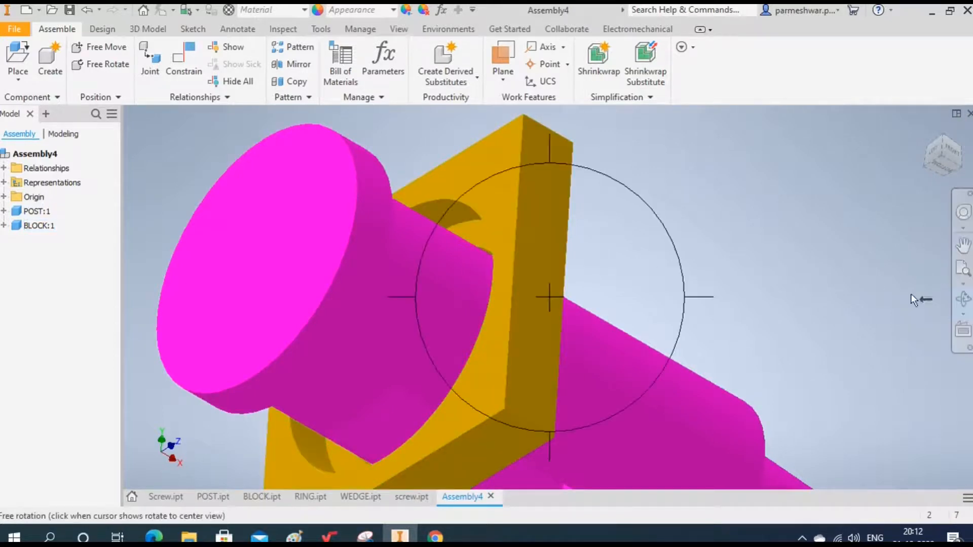
{"action": "left_click_drag", "start_coordinate": [581, 308], "coordinate": [395, 265]}
{"action": "scroll", "coordinate": [479, 273], "scroll_direction": "down", "scroll_amount": 3}
{"action": "scroll", "coordinate": [324, 226], "scroll_direction": "up", "scroll_amount": 5}
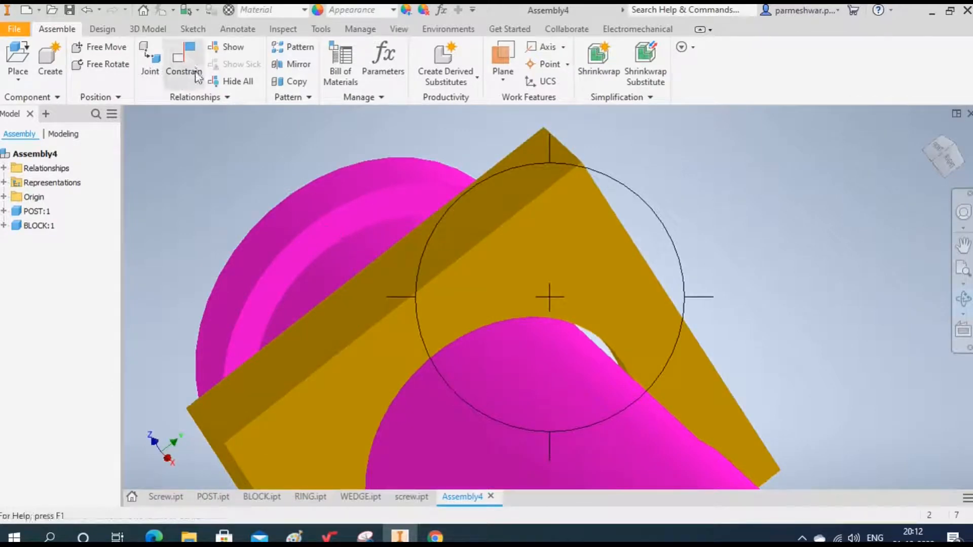
{"action": "left_click", "coordinate": [185, 60]}
{"action": "left_click", "coordinate": [348, 221]}
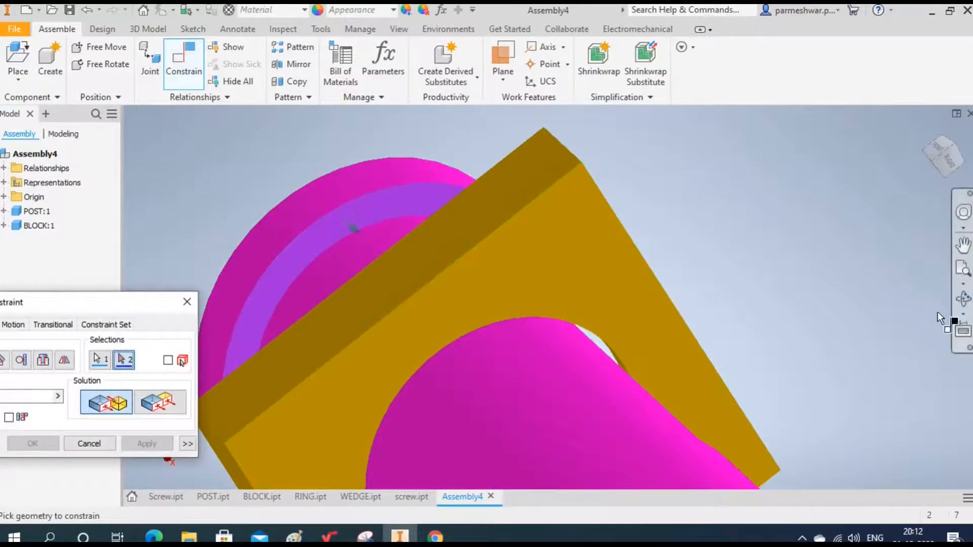
{"action": "left_click", "coordinate": [963, 298]}
{"action": "left_click_drag", "start_coordinate": [428, 262], "coordinate": [406, 159]}
{"action": "right_click", "coordinate": [406, 159]}
{"action": "left_click", "coordinate": [449, 161]}
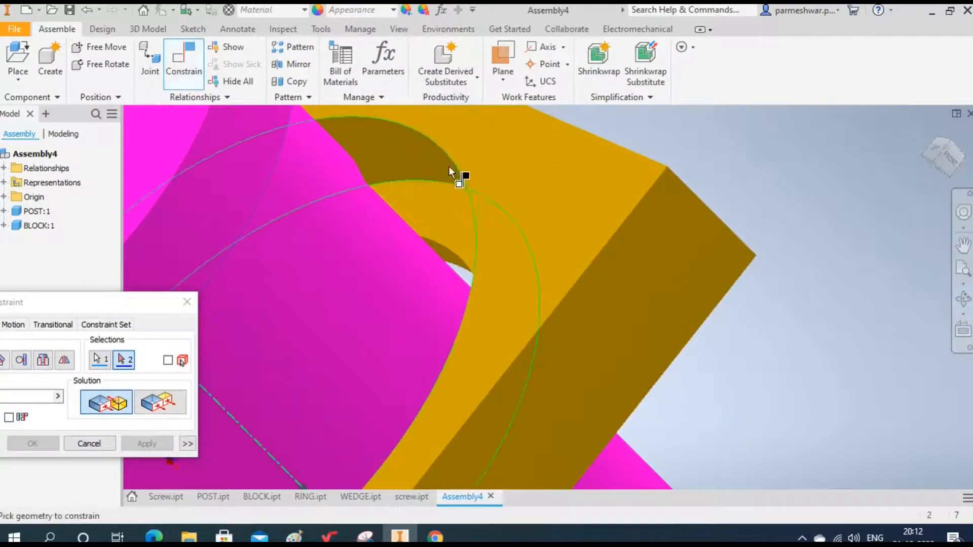
{"action": "left_click", "coordinate": [434, 198]}
{"action": "left_click", "coordinate": [146, 444]}
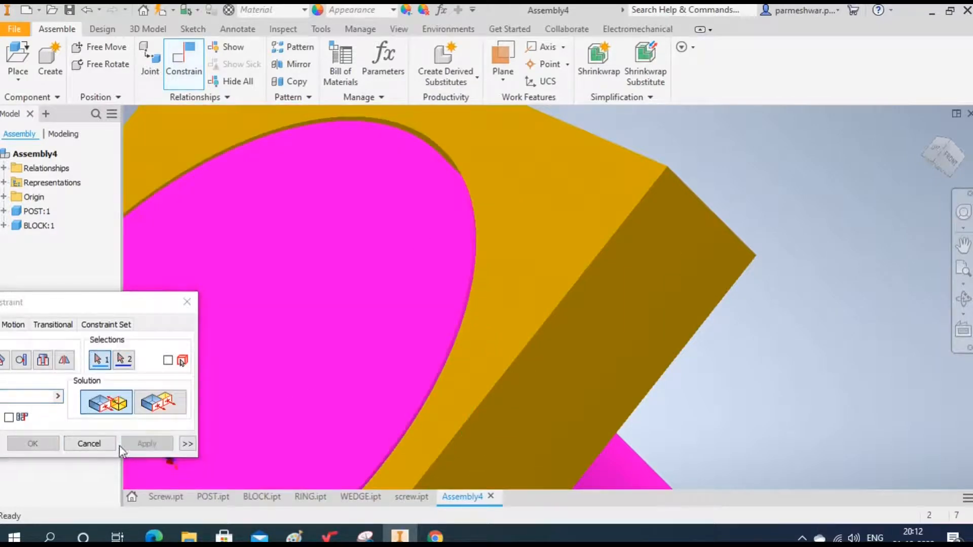
{"action": "left_click", "coordinate": [88, 444]}
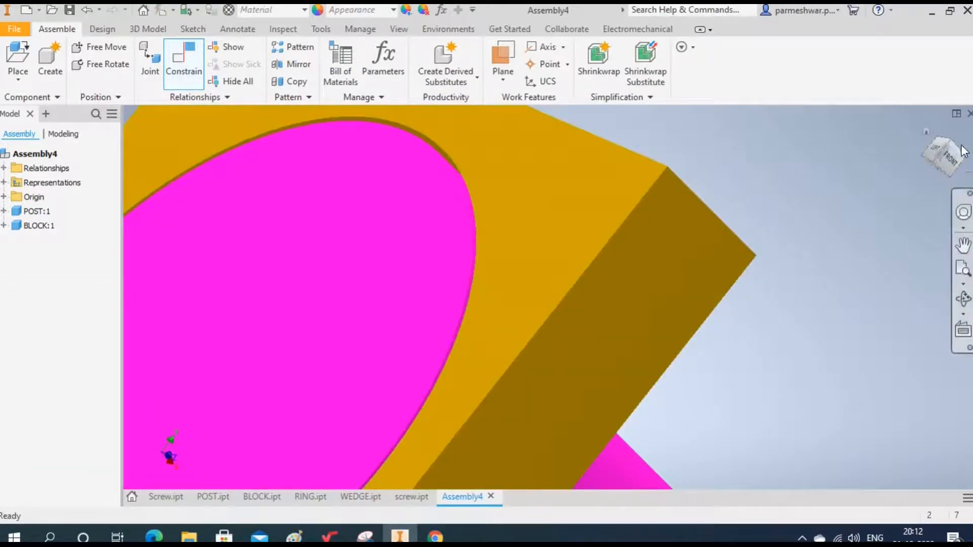
- Ground the BLOCK part so it is fixed in the assembly
{"action": "left_click", "coordinate": [926, 129]}
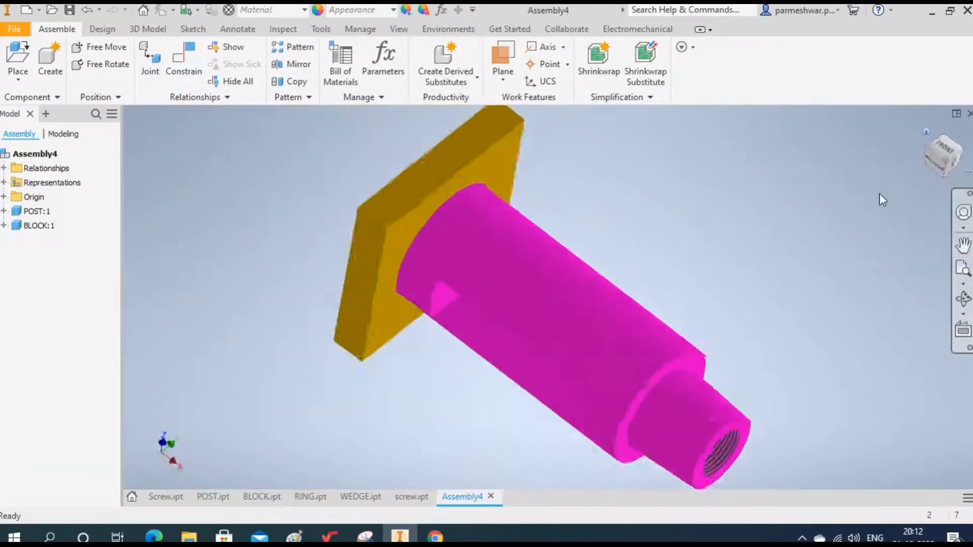
{"action": "left_click", "coordinate": [967, 300]}
{"action": "left_click_drag", "start_coordinate": [538, 302], "coordinate": [571, 203]}
{"action": "right_click", "coordinate": [537, 248]}
{"action": "left_click", "coordinate": [596, 252]}
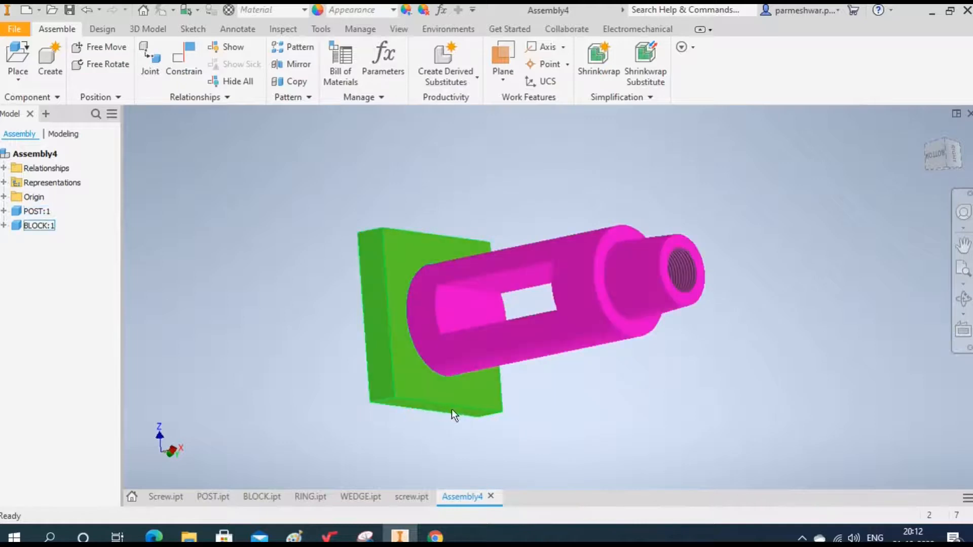
{"action": "left_click", "coordinate": [35, 226]}
{"action": "right_click", "coordinate": [35, 225]}
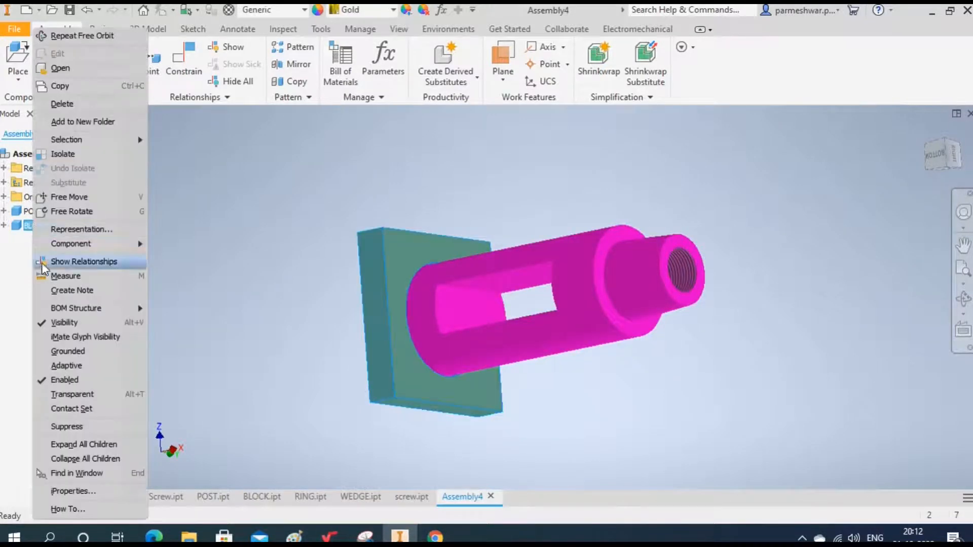
{"action": "left_click", "coordinate": [72, 351]}
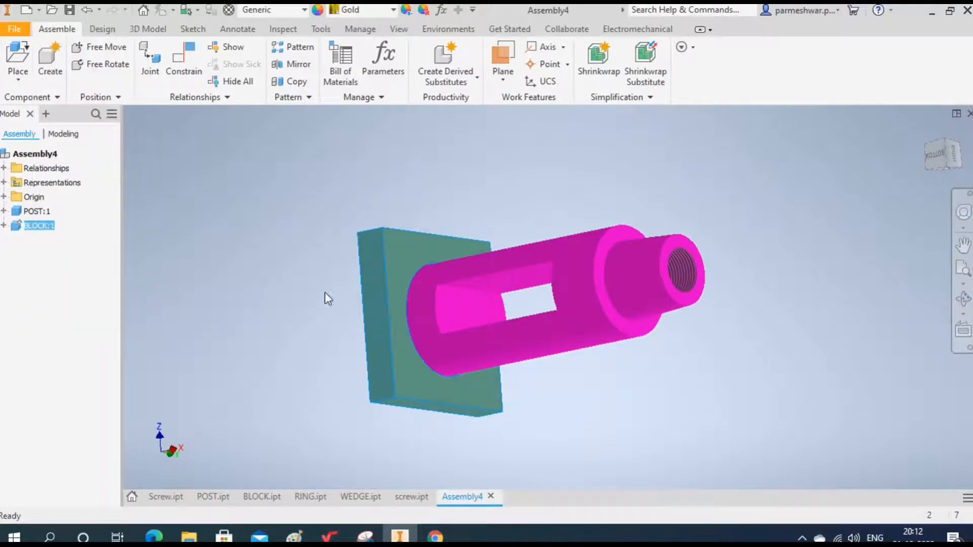
- Turn the post slightly about its axis inside the block to test its remaining freedom of movement
{"action": "left_click", "coordinate": [523, 273]}
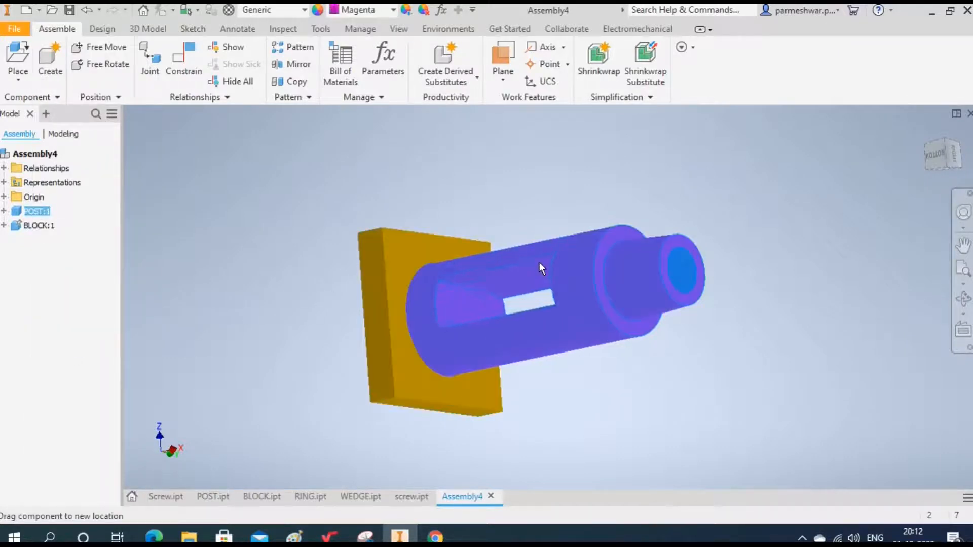
{"action": "left_click_drag", "start_coordinate": [526, 260], "coordinate": [550, 282]}
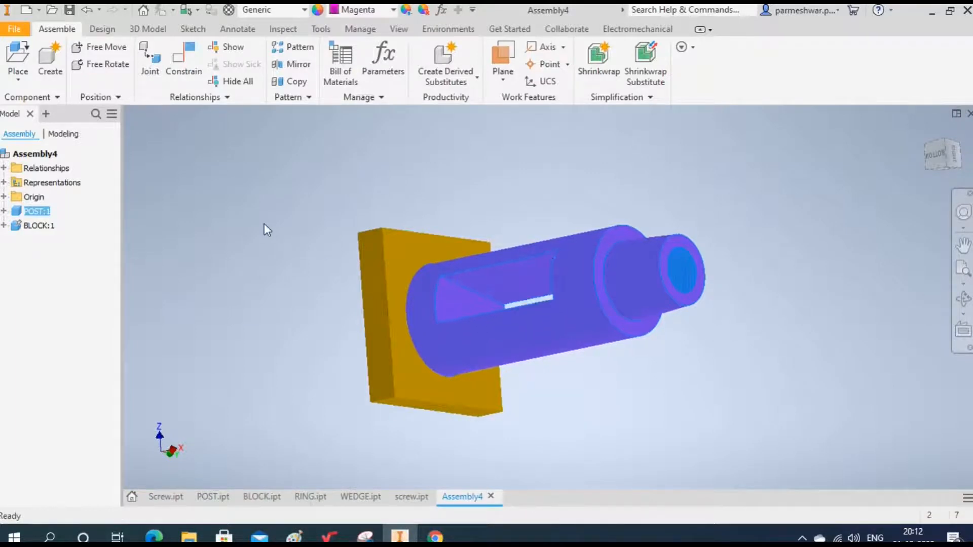
{"action": "left_click", "coordinate": [264, 225]}
- Apply a directed angle constraint of 0.00 deg between the post slot's flat inner face and the block's lower side face, and test the post's movement
{"action": "left_click", "coordinate": [180, 60]}
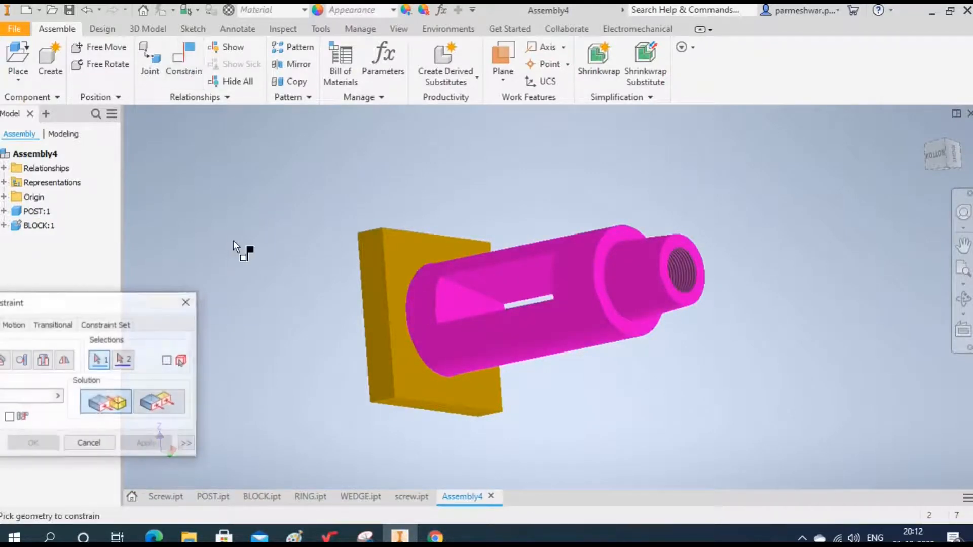
{"action": "left_click_drag", "start_coordinate": [76, 304], "coordinate": [134, 267]}
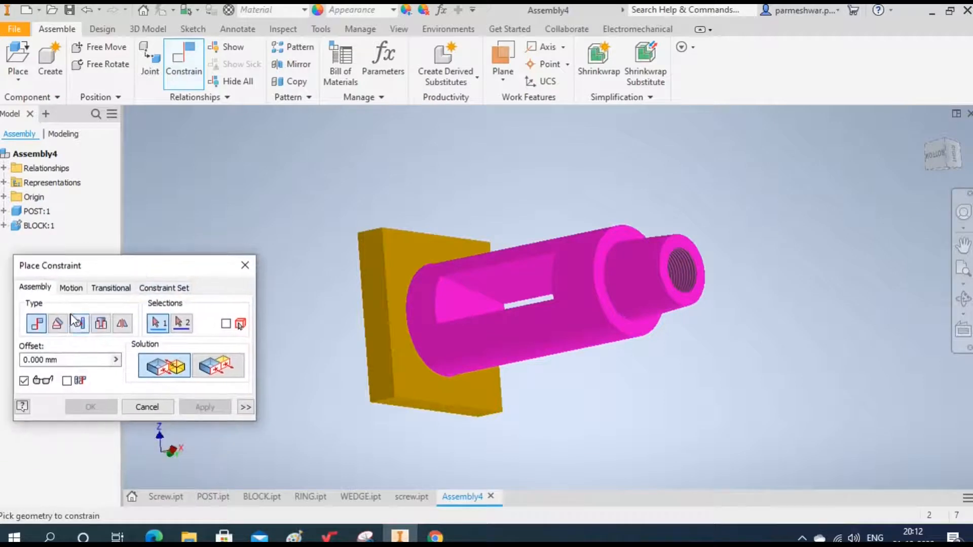
{"action": "left_click", "coordinate": [57, 324]}
{"action": "left_click", "coordinate": [148, 365]}
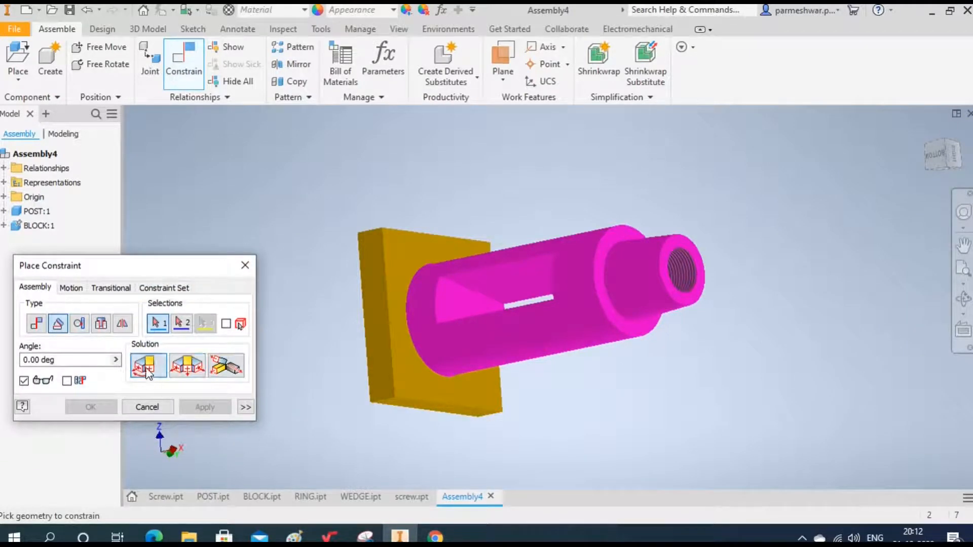
{"action": "left_click", "coordinate": [495, 274]}
{"action": "left_click", "coordinate": [422, 412]}
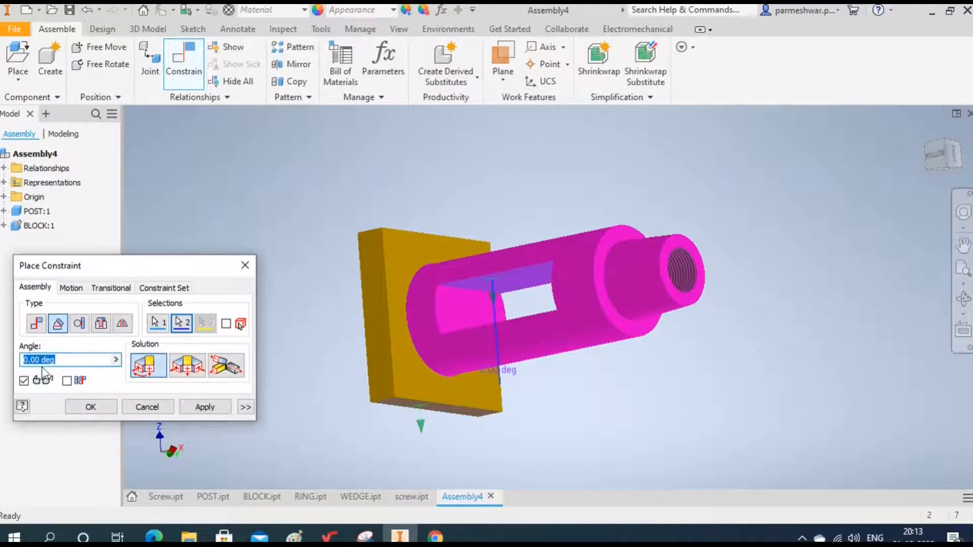
{"action": "left_click", "coordinate": [203, 407]}
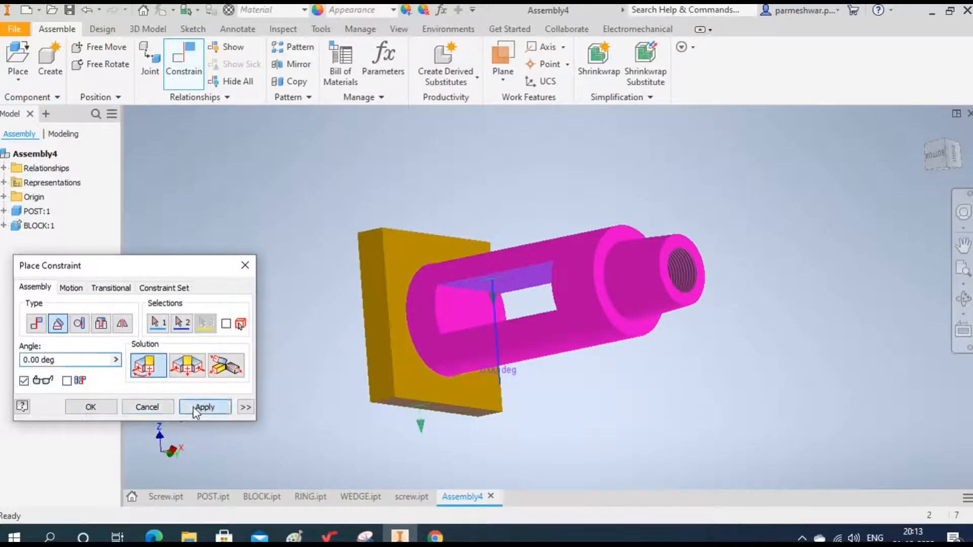
{"action": "left_click", "coordinate": [151, 407]}
{"action": "left_click", "coordinate": [509, 277]}
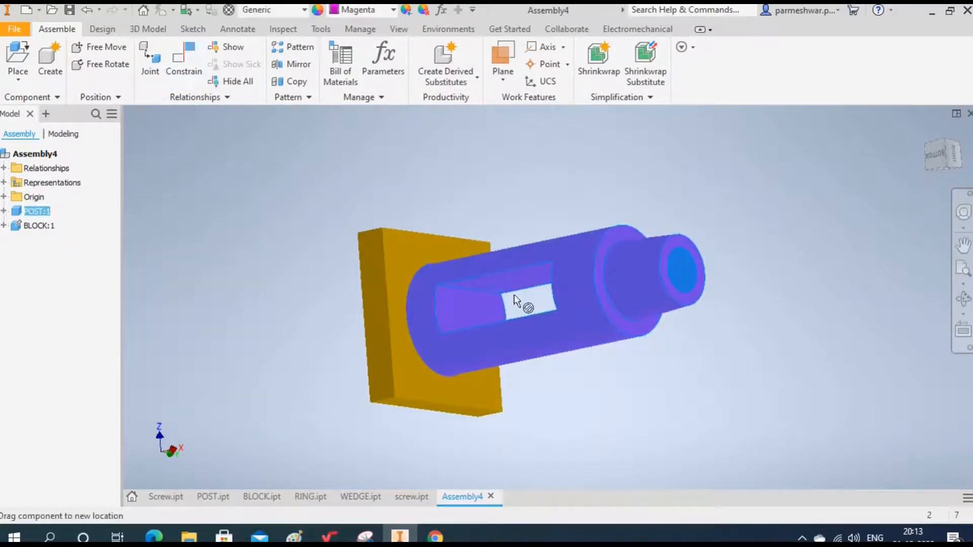
{"action": "left_click", "coordinate": [208, 294]}
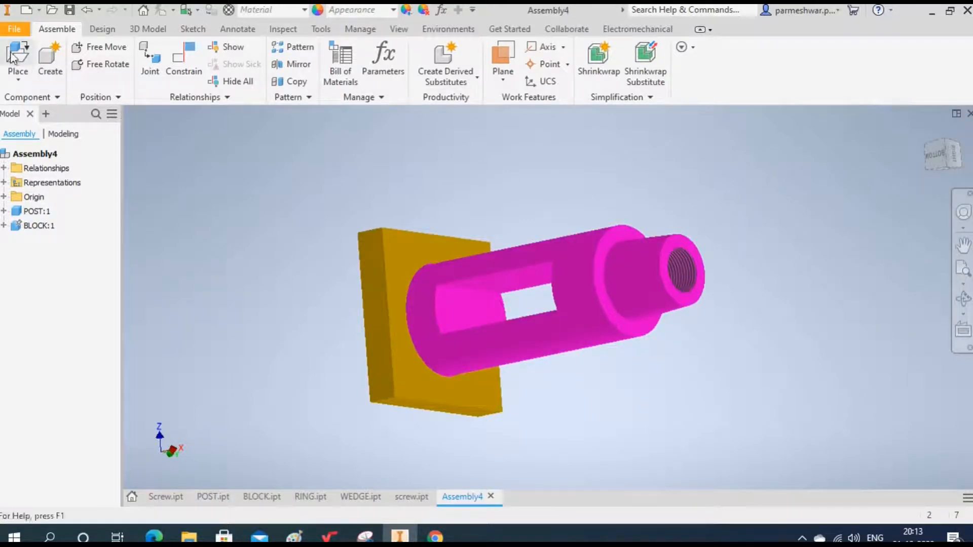
- Place one instance of the RING part beside the block, away from the post's threaded end
{"action": "key", "text": "p"}
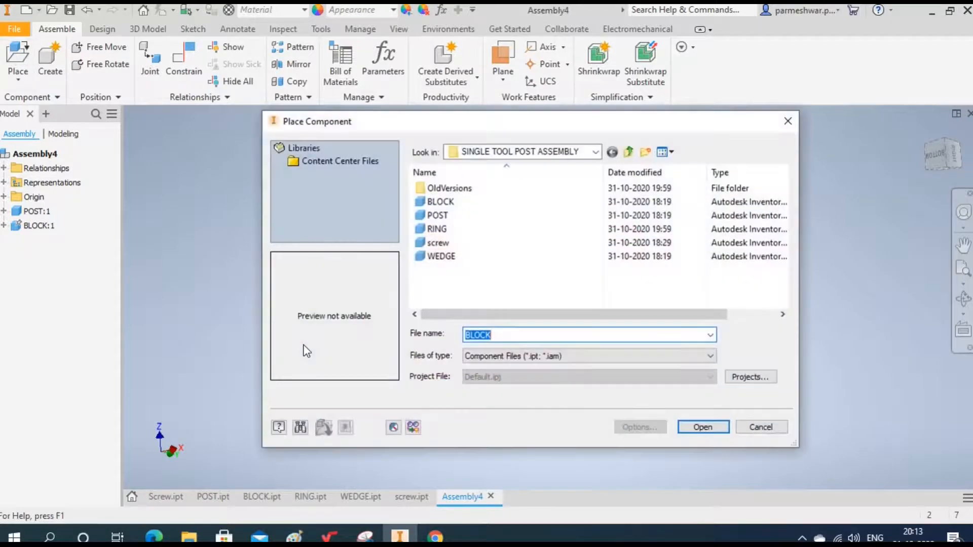
{"action": "left_click", "coordinate": [446, 230]}
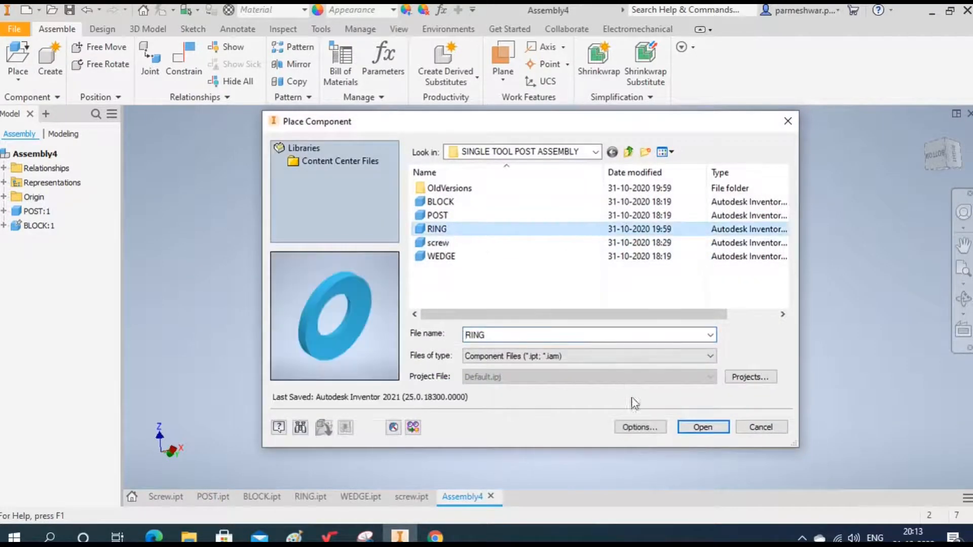
{"action": "left_click", "coordinate": [703, 427]}
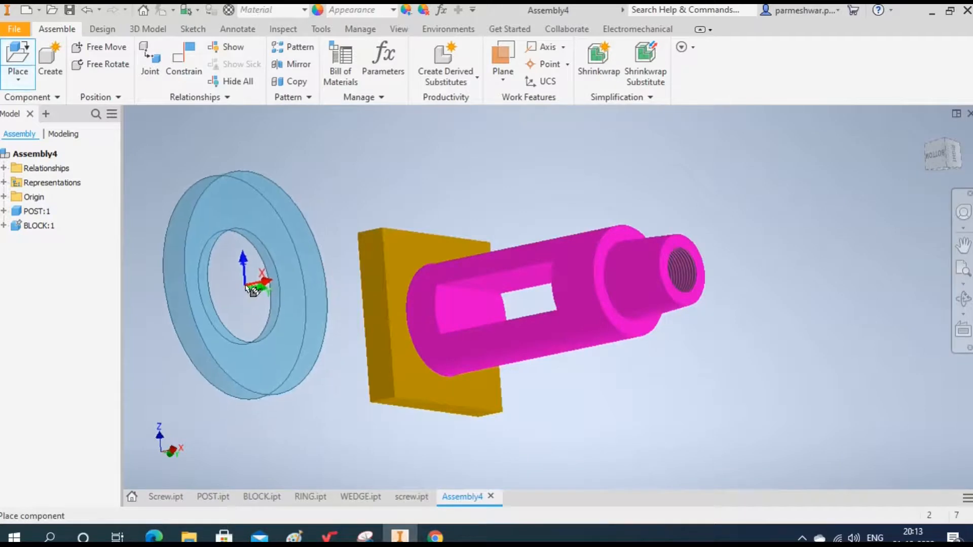
{"action": "left_click", "coordinate": [247, 284]}
{"action": "right_click", "coordinate": [785, 387]}
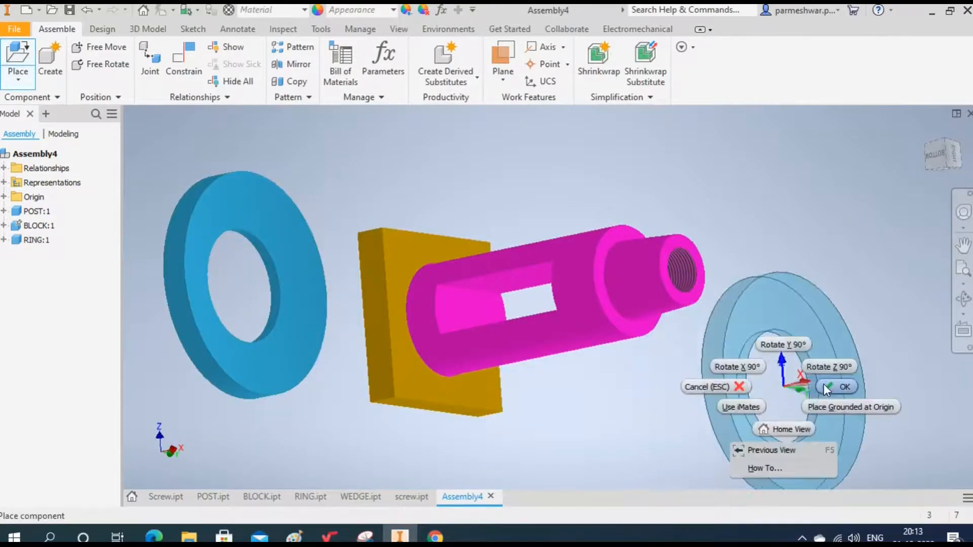
{"action": "left_click", "coordinate": [823, 385]}
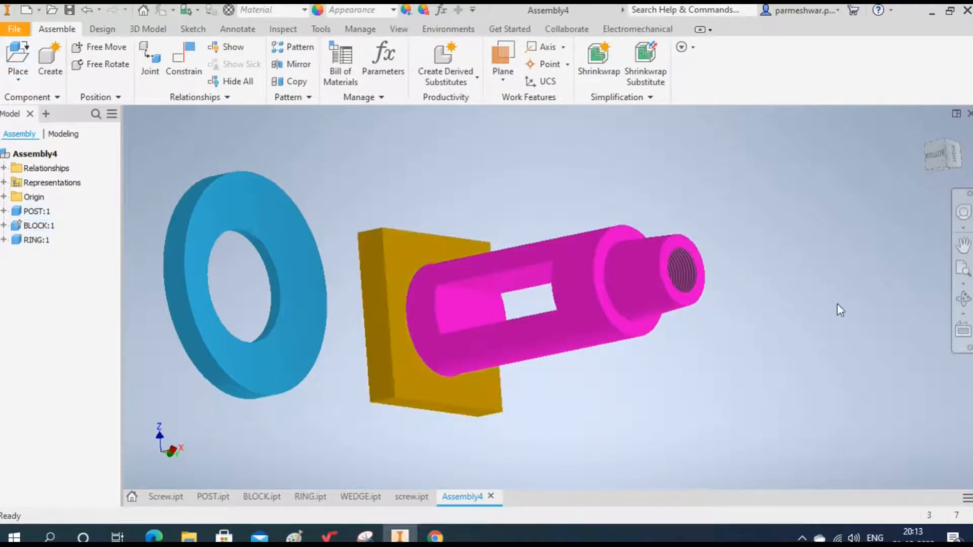
- Apply a mate constraint between the post's cylindrical axis and the ring's axis
{"action": "left_click", "coordinate": [180, 60]}
{"action": "left_click", "coordinate": [567, 334]}
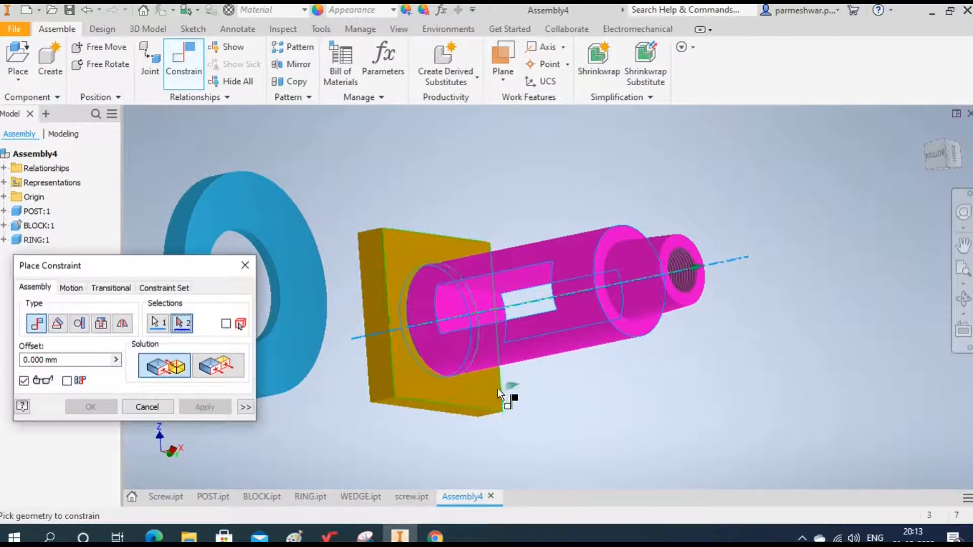
{"action": "left_click_drag", "start_coordinate": [201, 263], "coordinate": [134, 358]}
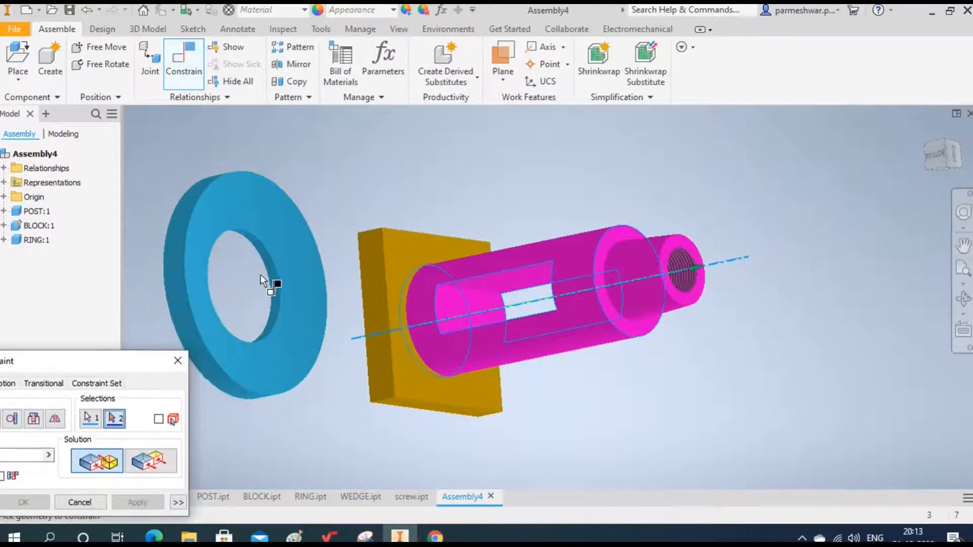
{"action": "left_click", "coordinate": [239, 391]}
{"action": "left_click", "coordinate": [138, 502]}
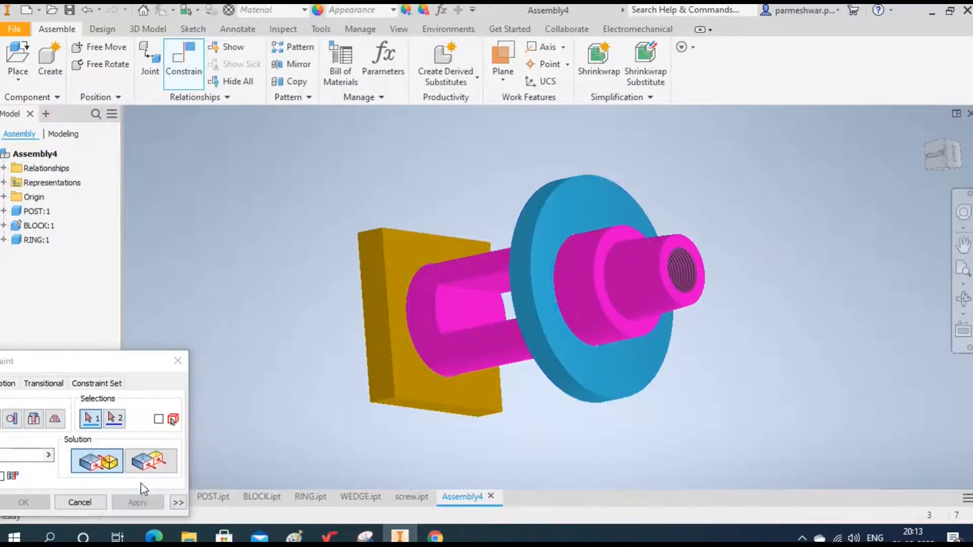
- Apply a mate constraint between the block's large face on the slot side and the ring's flat face turned toward it
{"action": "left_click_drag", "start_coordinate": [120, 363], "coordinate": [136, 226]}
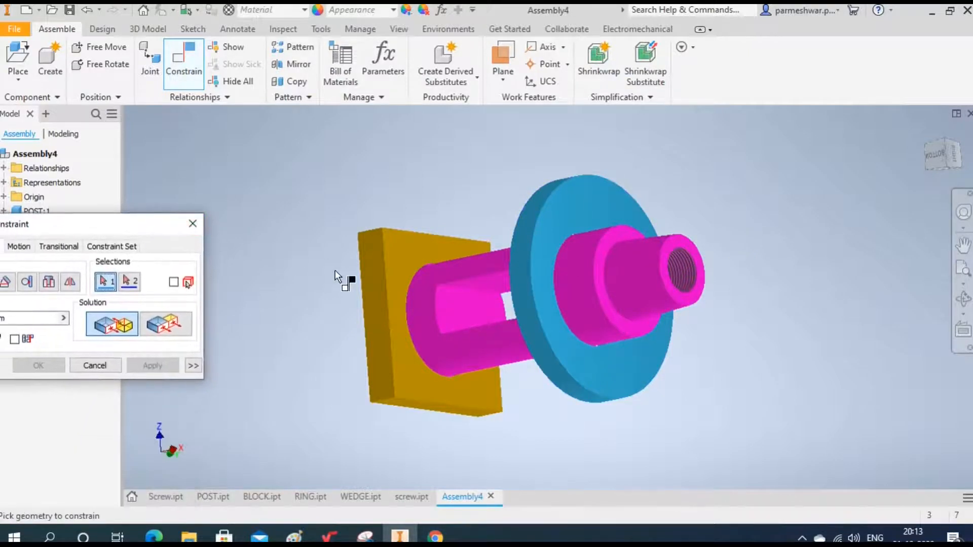
{"action": "left_click", "coordinate": [397, 261]}
{"action": "left_click", "coordinate": [963, 299]}
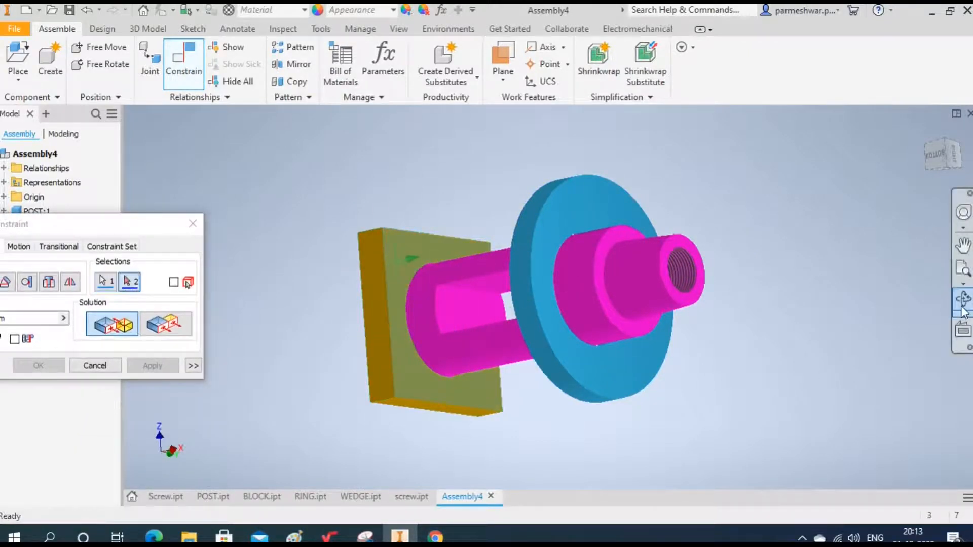
{"action": "left_click_drag", "start_coordinate": [511, 360], "coordinate": [598, 340]}
{"action": "right_click", "coordinate": [598, 339]}
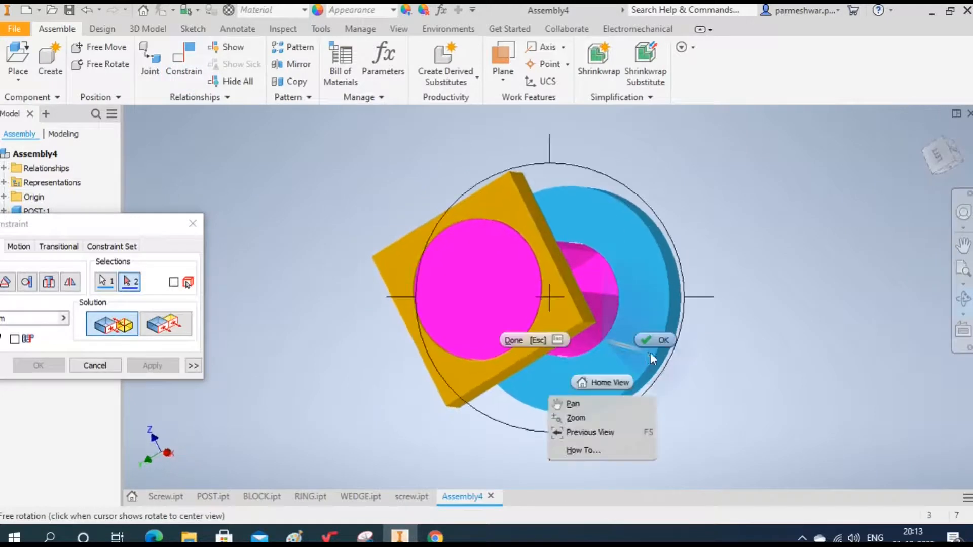
{"action": "left_click", "coordinate": [662, 342]}
{"action": "left_click", "coordinate": [641, 287]}
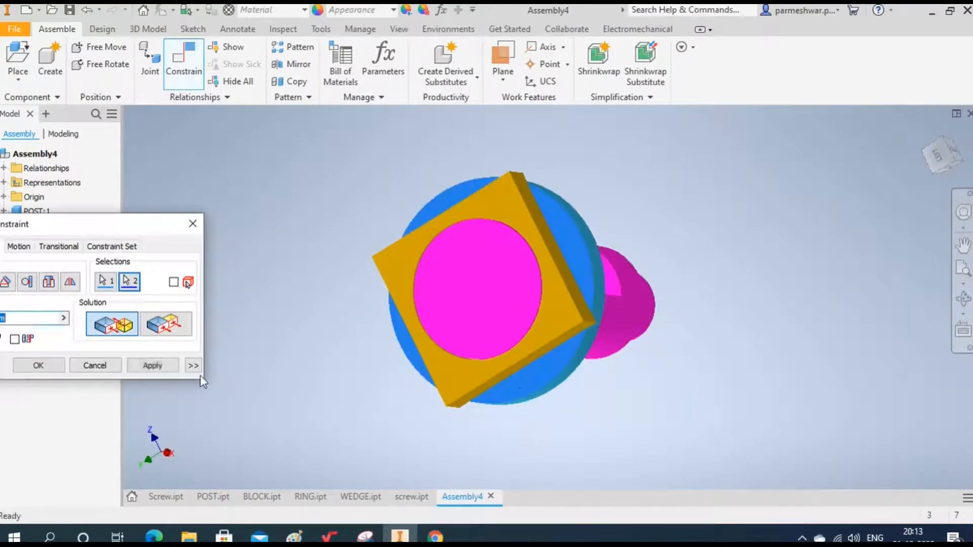
{"action": "left_click", "coordinate": [152, 365]}
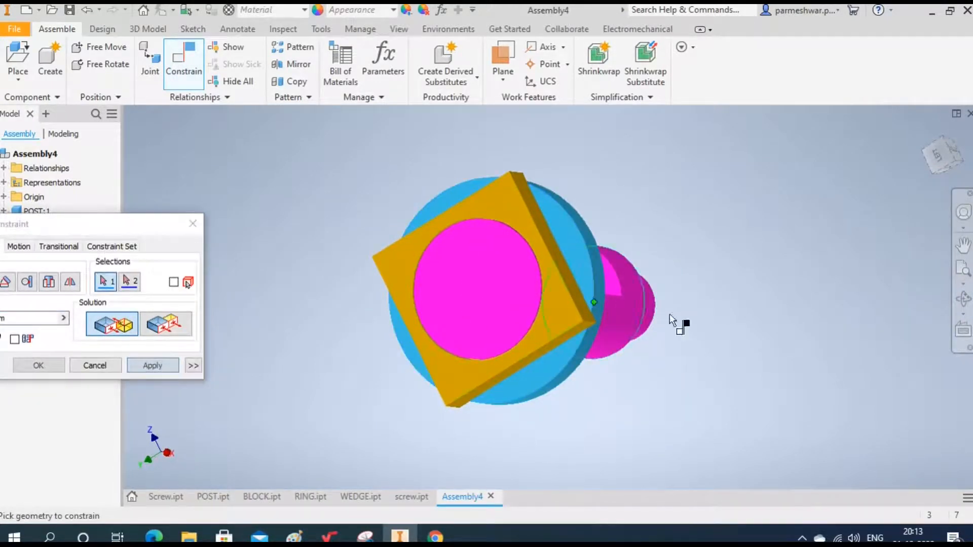
{"action": "left_click", "coordinate": [95, 366]}
- Load the WEDGE part from the SINGLE TOOL POST ASSEMBLY folder for placement in the assembly
{"action": "left_click", "coordinate": [926, 132]}
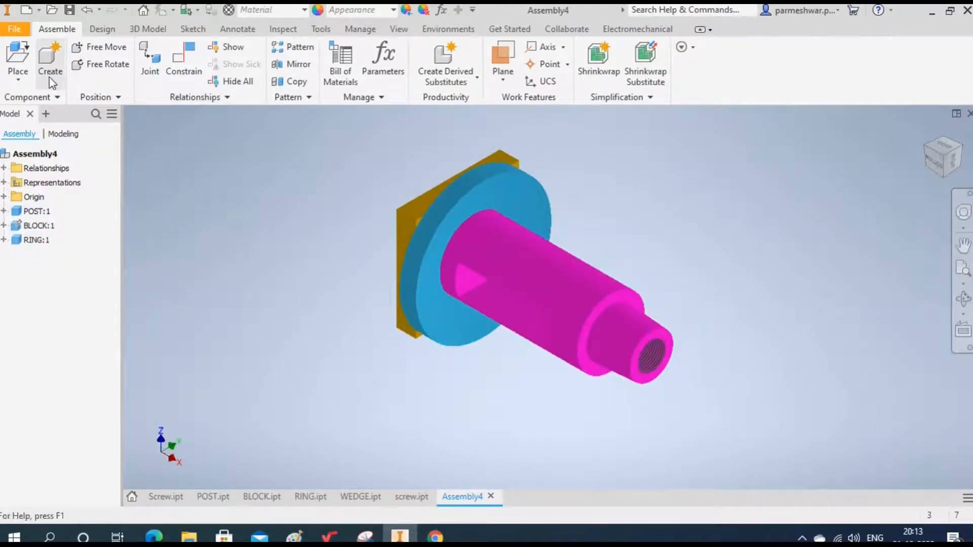
{"action": "key", "text": "p"}
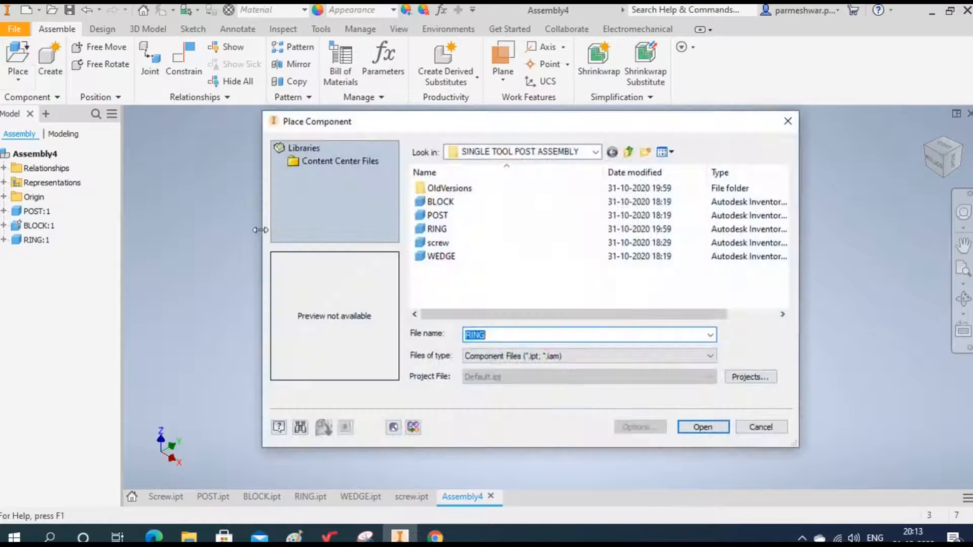
{"action": "left_click", "coordinate": [447, 257]}
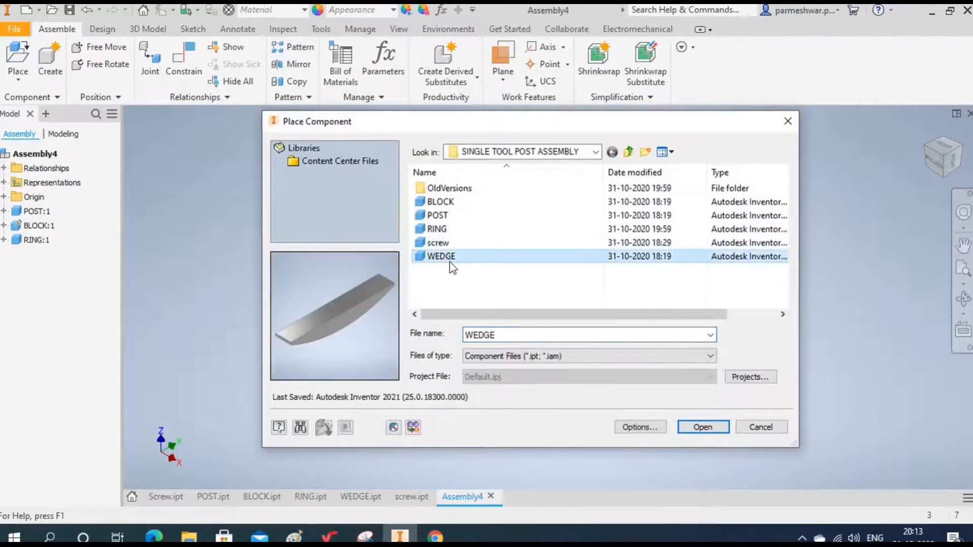
{"action": "left_click", "coordinate": [703, 427]}
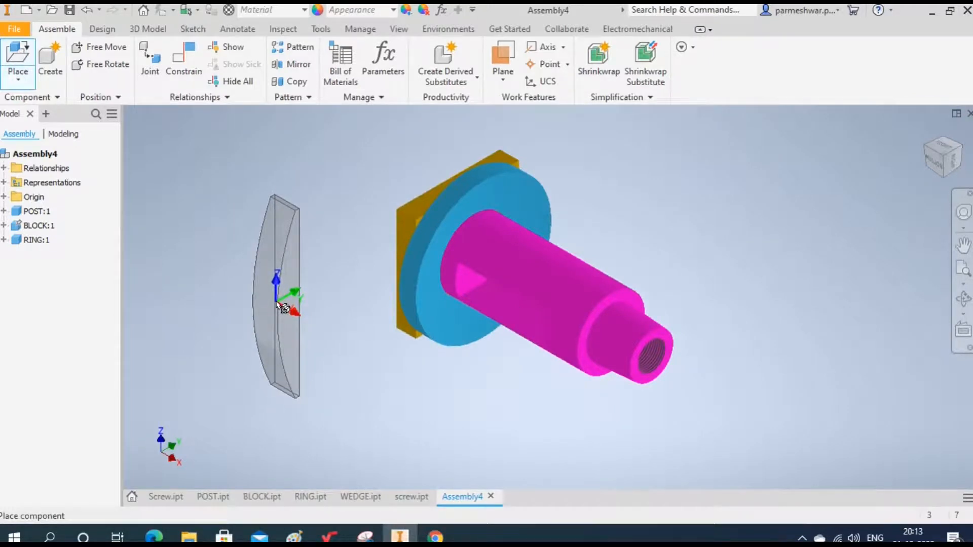
- Rotate the wedge 90° about Z twice, 90° about X and 90° about Z, and place one instance beside the block
{"action": "right_click", "coordinate": [280, 306]}
{"action": "left_click", "coordinate": [305, 282]}
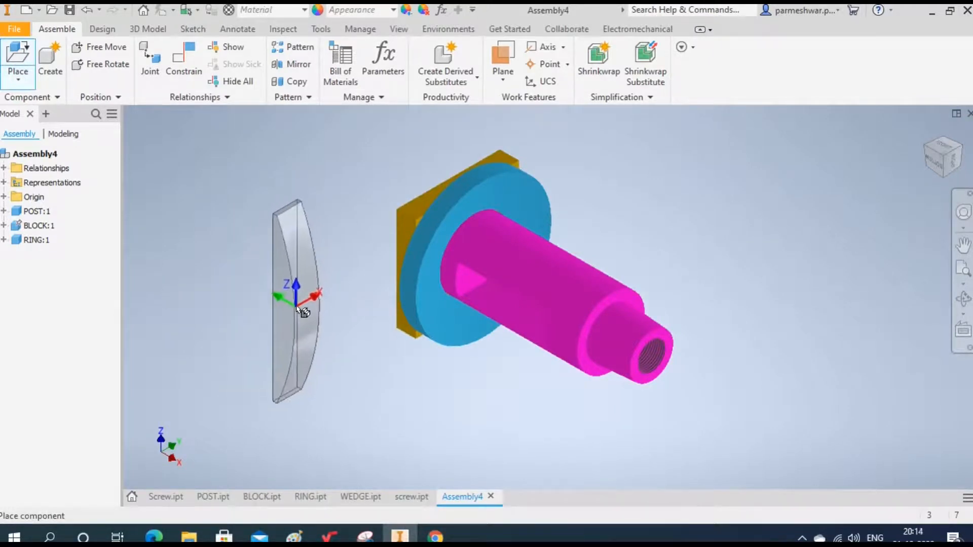
{"action": "right_click", "coordinate": [303, 310]}
{"action": "left_click", "coordinate": [326, 284]}
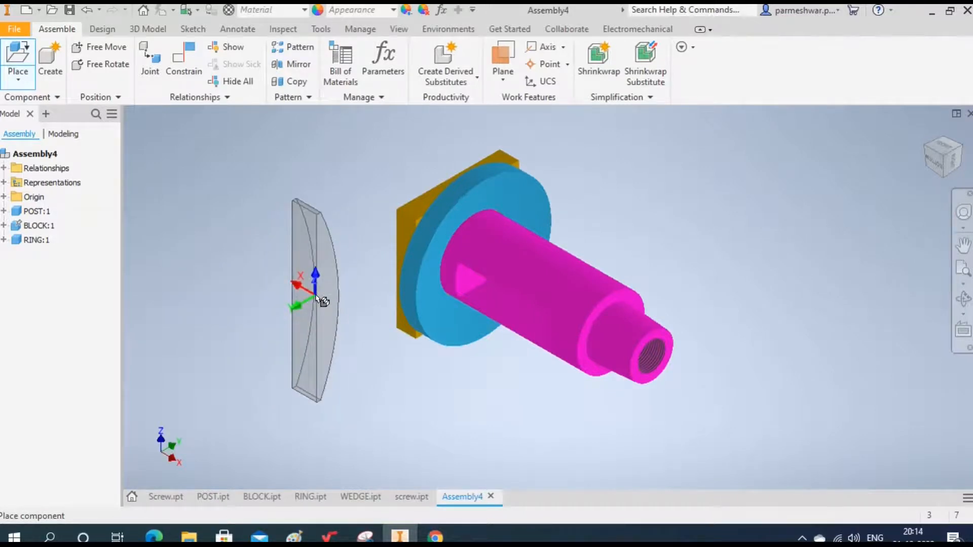
{"action": "right_click", "coordinate": [310, 299]}
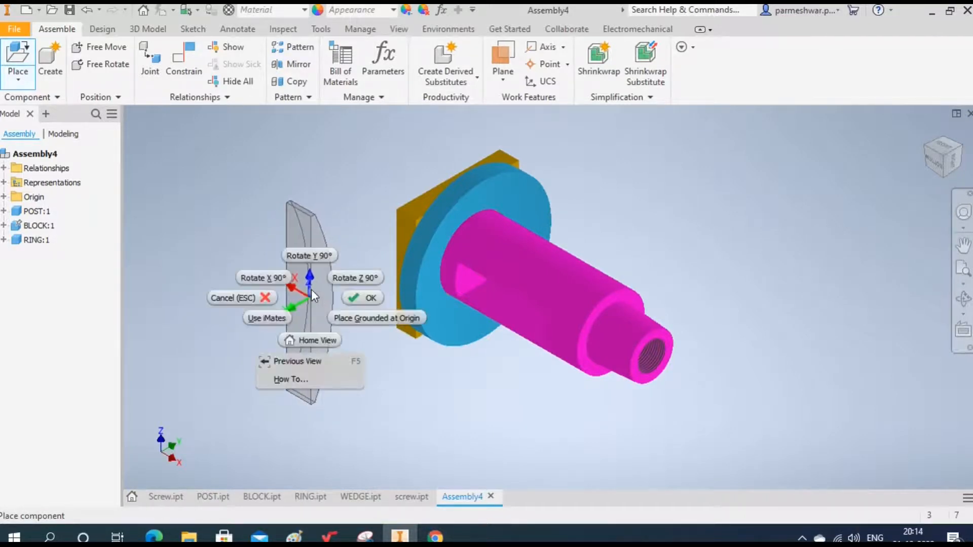
{"action": "left_click", "coordinate": [277, 279]}
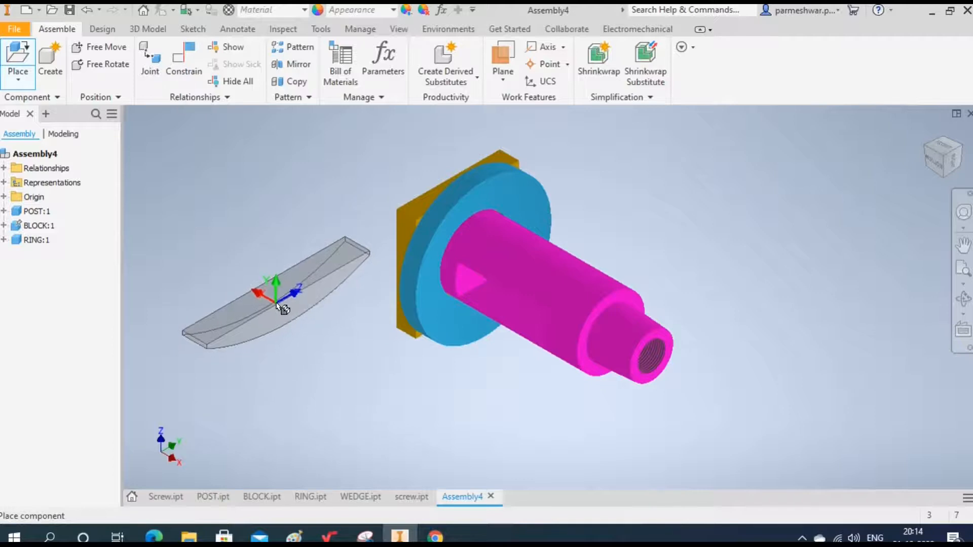
{"action": "right_click", "coordinate": [277, 305]}
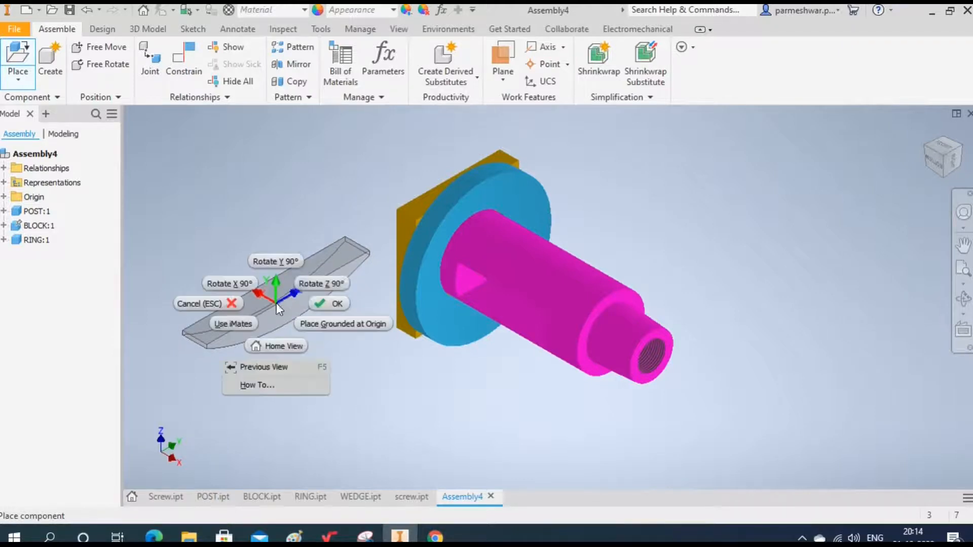
{"action": "left_click", "coordinate": [318, 285]}
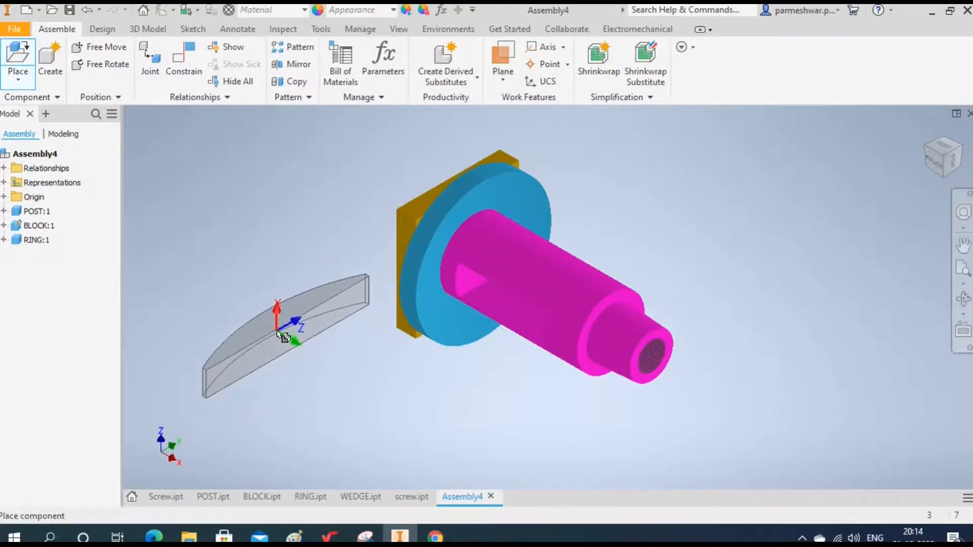
{"action": "left_click", "coordinate": [278, 332]}
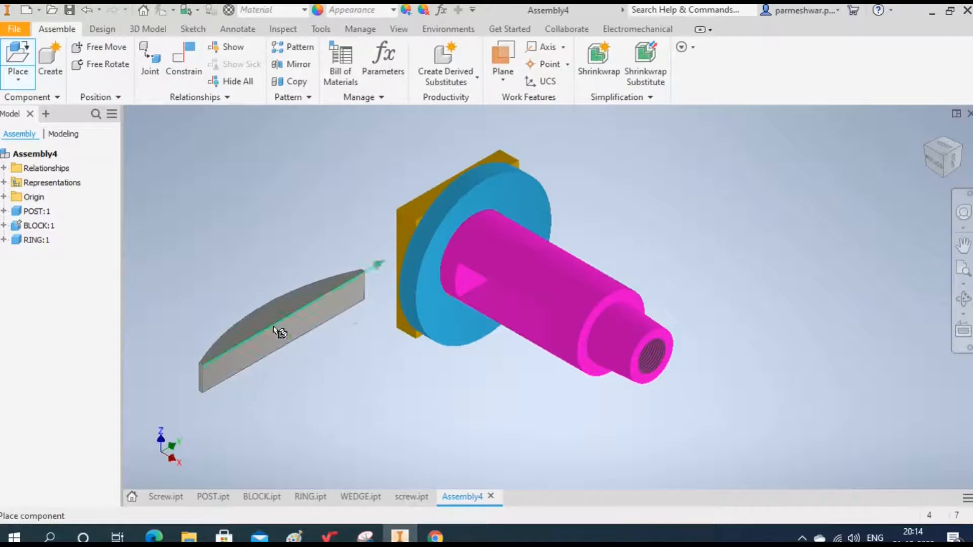
{"action": "right_click", "coordinate": [424, 406]}
{"action": "left_click", "coordinate": [475, 404]}
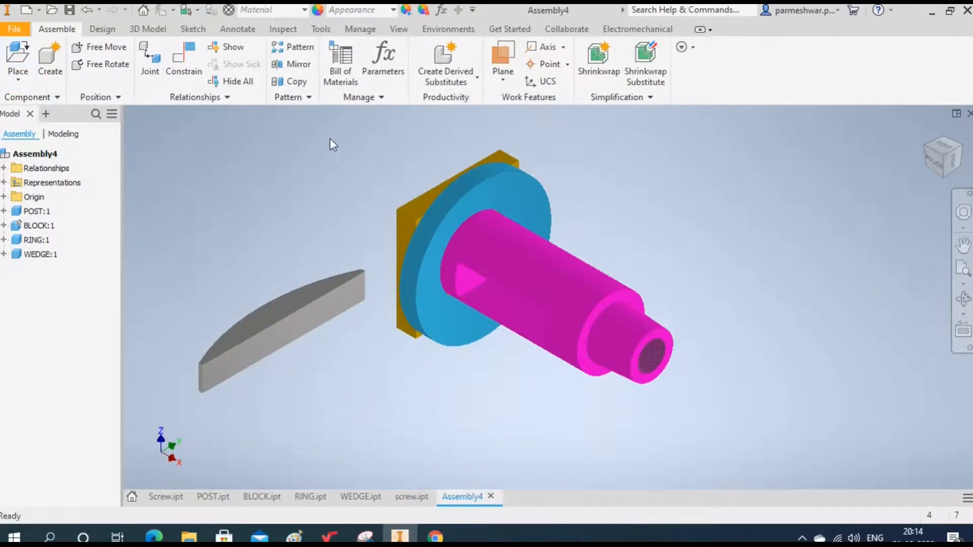
- Define a mate constraint between the wedge's long flat face and the post slot's end face nearest the threaded end
{"action": "left_click", "coordinate": [183, 60]}
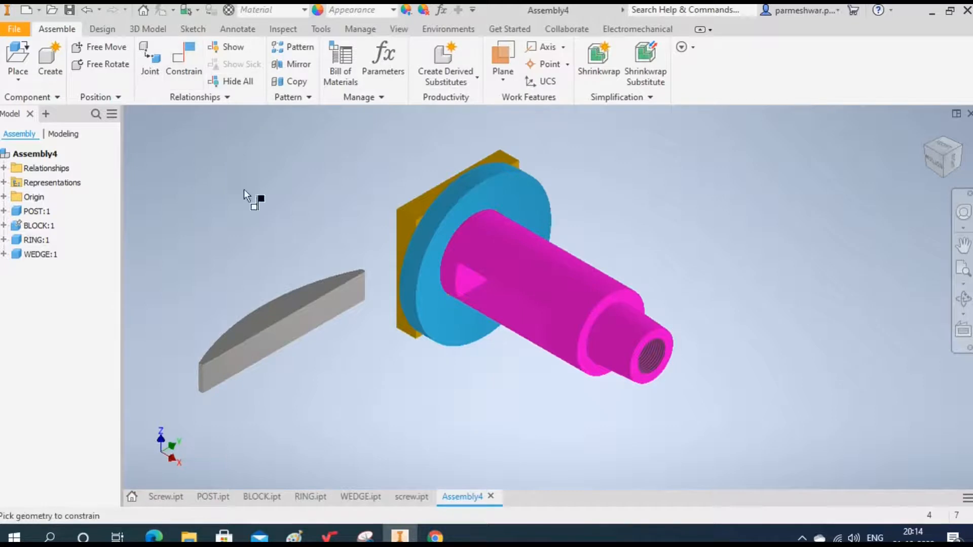
{"action": "left_click", "coordinate": [290, 333]}
{"action": "left_click", "coordinate": [963, 299]}
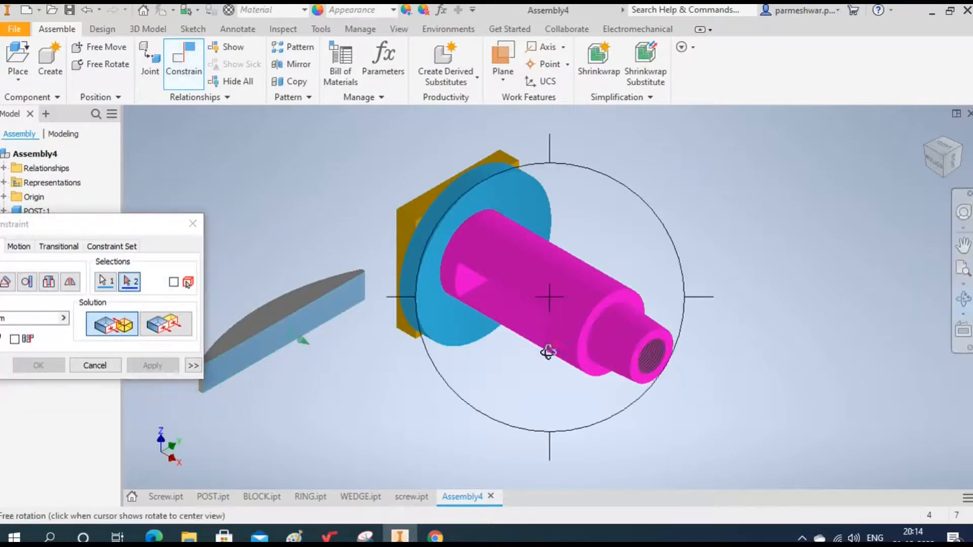
{"action": "left_click_drag", "start_coordinate": [548, 352], "coordinate": [601, 328]}
{"action": "scroll", "coordinate": [596, 316], "scroll_direction": "down", "scroll_amount": 5}
{"action": "right_click", "coordinate": [596, 316]}
{"action": "left_click", "coordinate": [634, 319]}
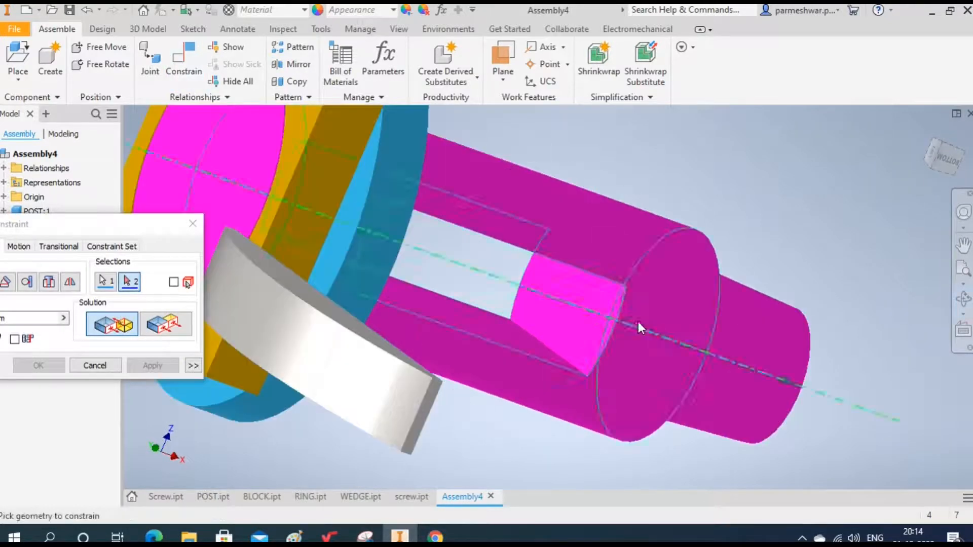
{"action": "left_click", "coordinate": [586, 317]}
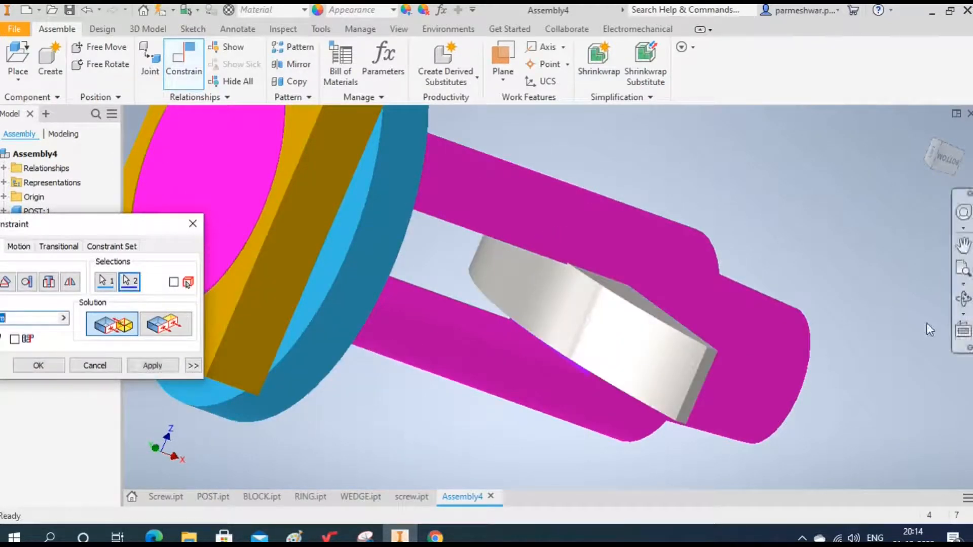
- Check the slot dimensions in the Single Tool Post PDF, and apply the wedge-to-slot mate with a 50 mm offset
{"action": "left_click", "coordinate": [943, 158]}
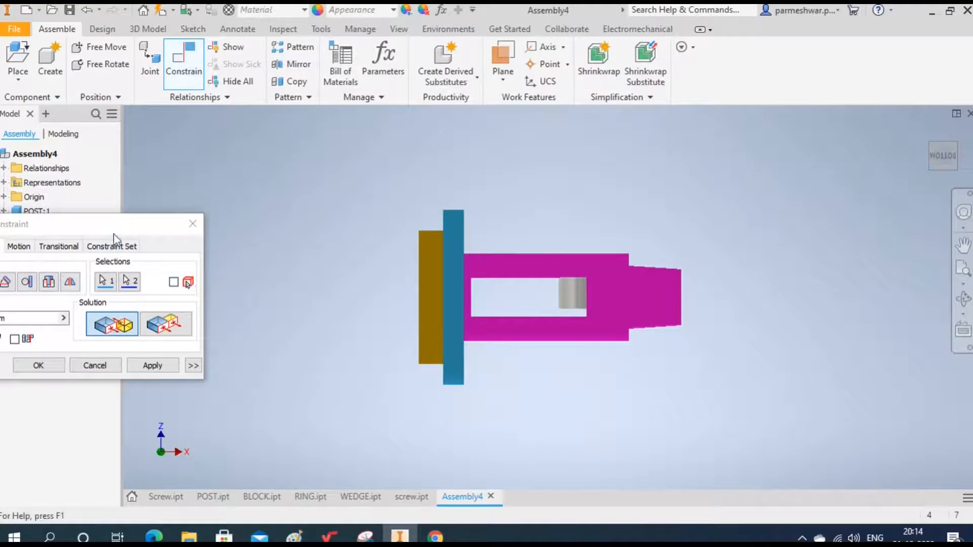
{"action": "left_click_drag", "start_coordinate": [97, 234], "coordinate": [230, 202]}
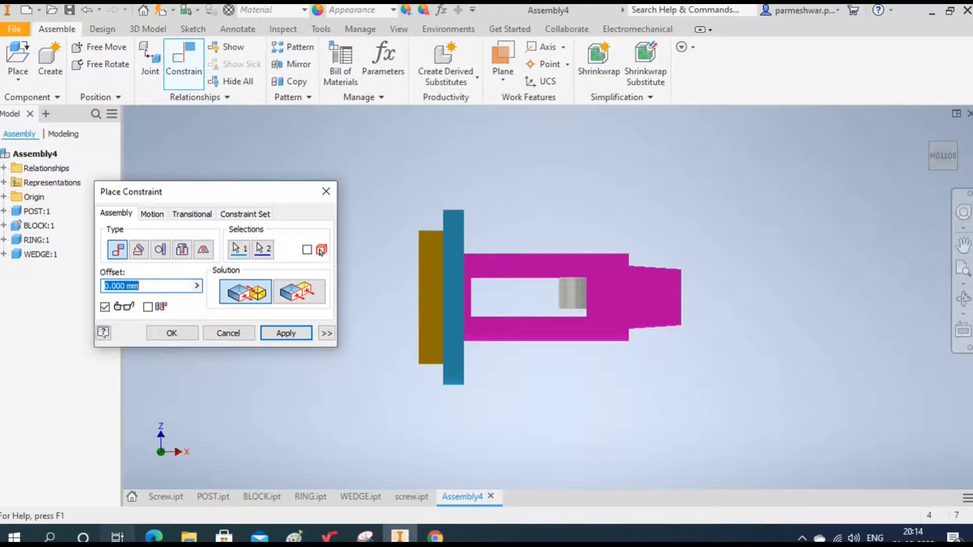
{"action": "left_click", "coordinate": [154, 536]}
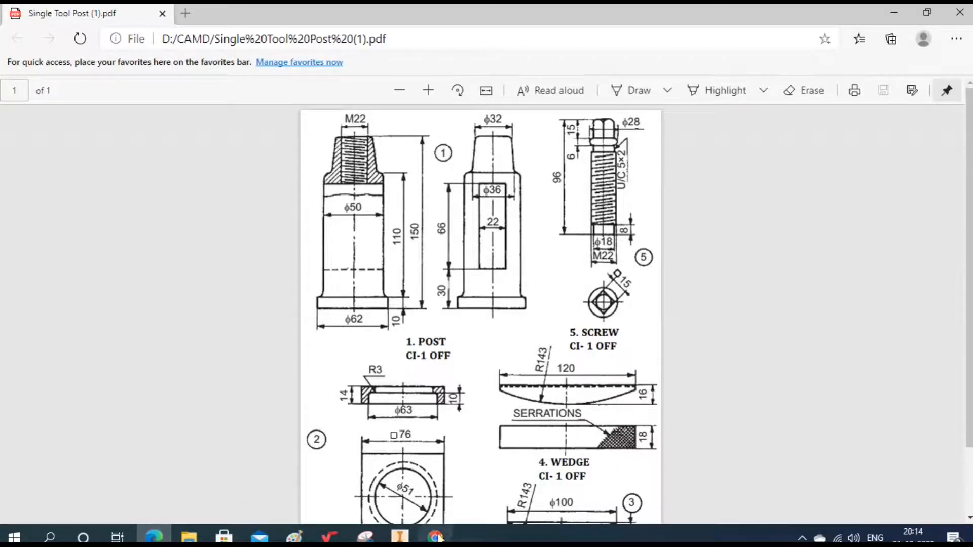
{"action": "left_click", "coordinate": [399, 536]}
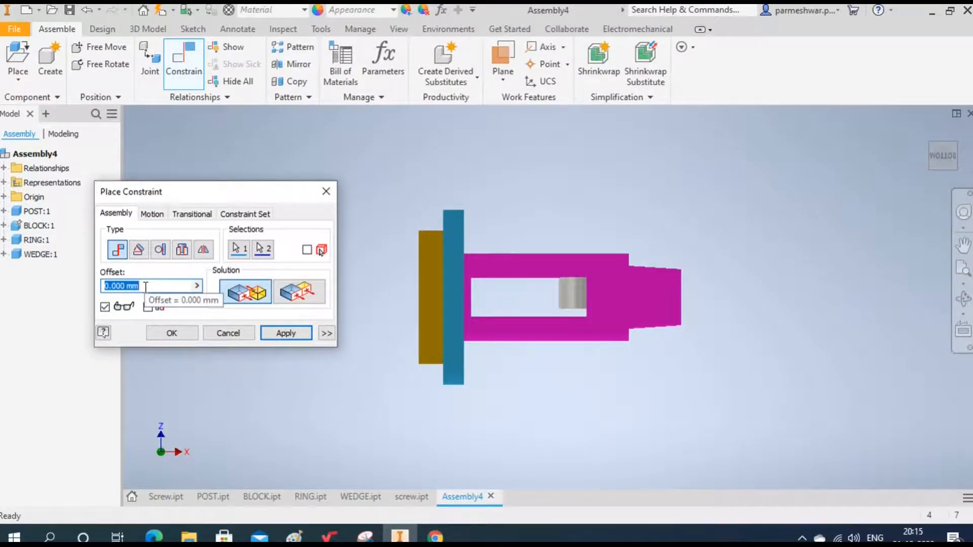
{"action": "type", "text": "66"}
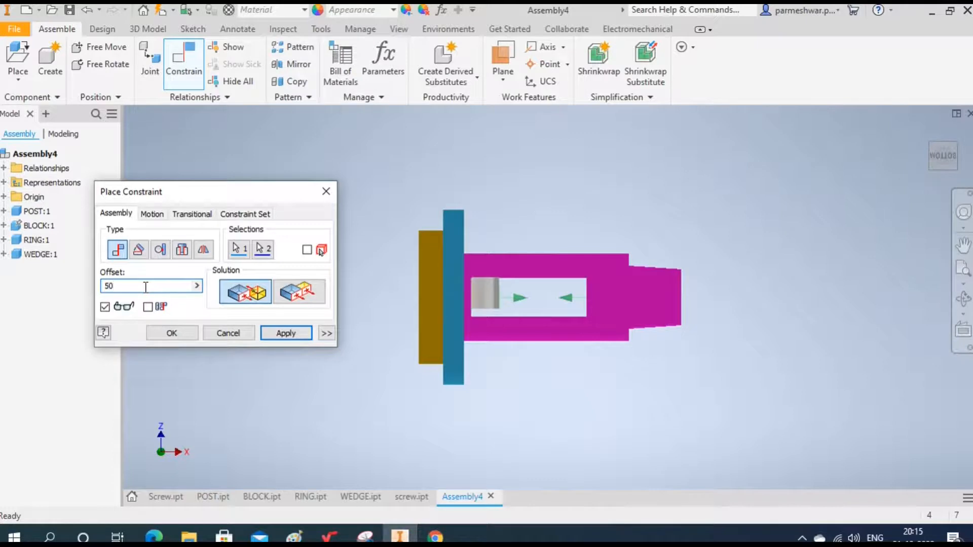
{"action": "left_click", "coordinate": [286, 333]}
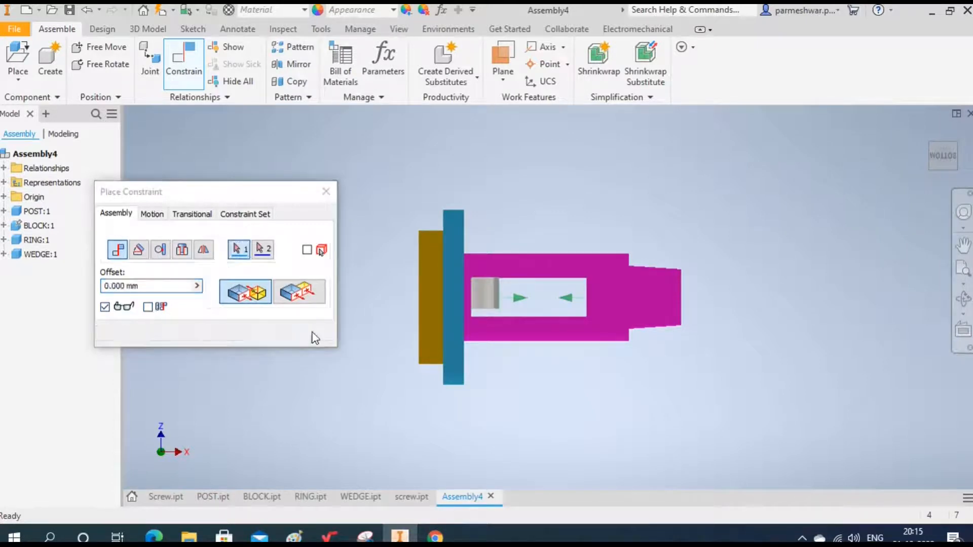
{"action": "scroll", "coordinate": [472, 293], "scroll_direction": "down", "scroll_amount": 5}
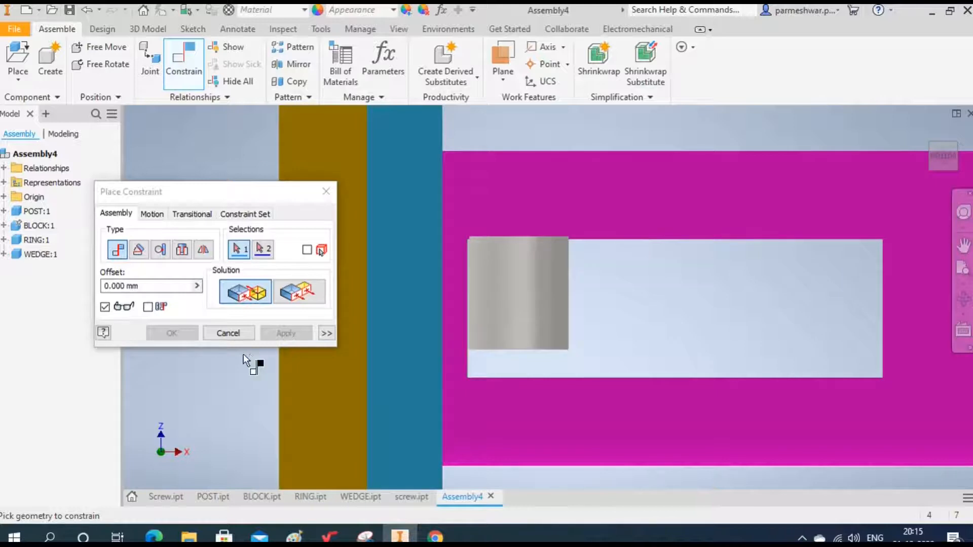
{"action": "left_click", "coordinate": [228, 333]}
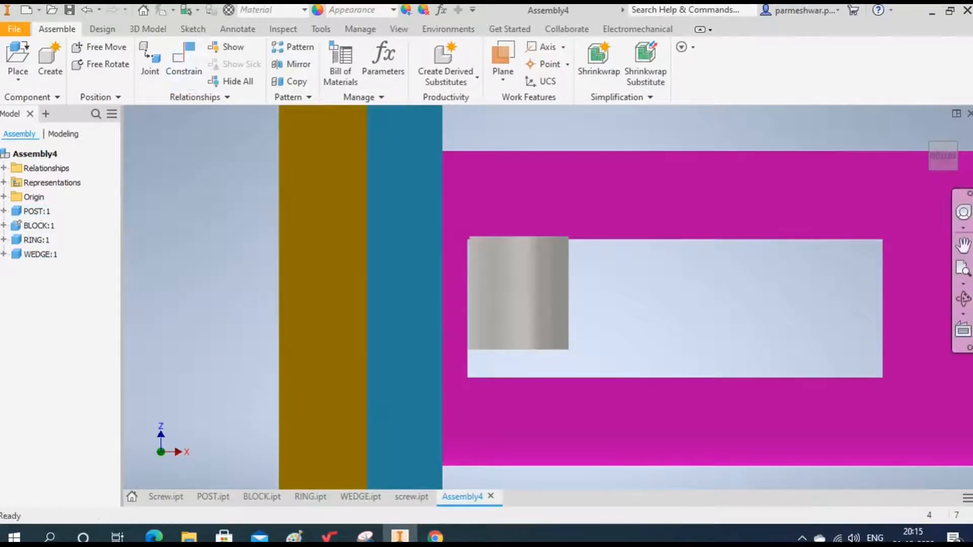
- Test the wedge's remaining movement by shifting it slightly downward inside the post's slot
{"action": "left_click", "coordinate": [962, 298]}
{"action": "left_click_drag", "start_coordinate": [599, 323], "coordinate": [538, 328]}
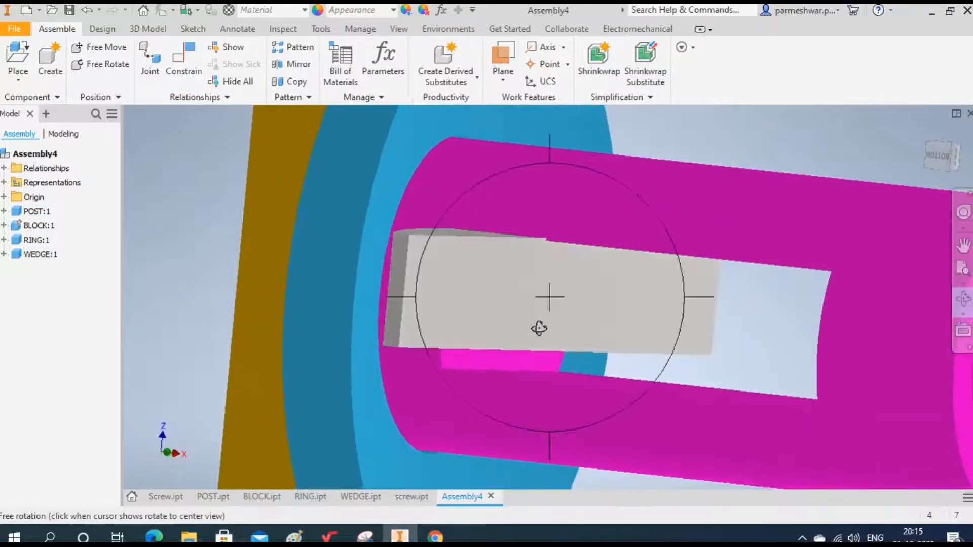
{"action": "right_click", "coordinate": [539, 327]}
{"action": "left_click", "coordinate": [613, 327]}
{"action": "left_click", "coordinate": [505, 300]}
{"action": "mouse_move", "coordinate": [504, 300]}
{"action": "left_mouse_down"}
{"action": "mouse_move", "coordinate": [501, 317]}
{"action": "mouse_move", "coordinate": [501, 294]}
{"action": "mouse_move", "coordinate": [501, 307]}
{"action": "left_mouse_up"}
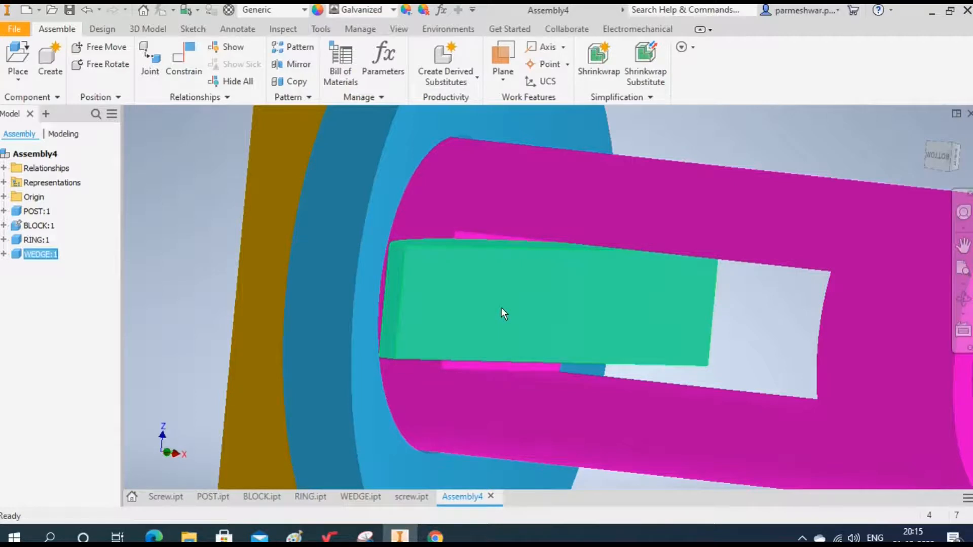
{"action": "left_click", "coordinate": [758, 136]}
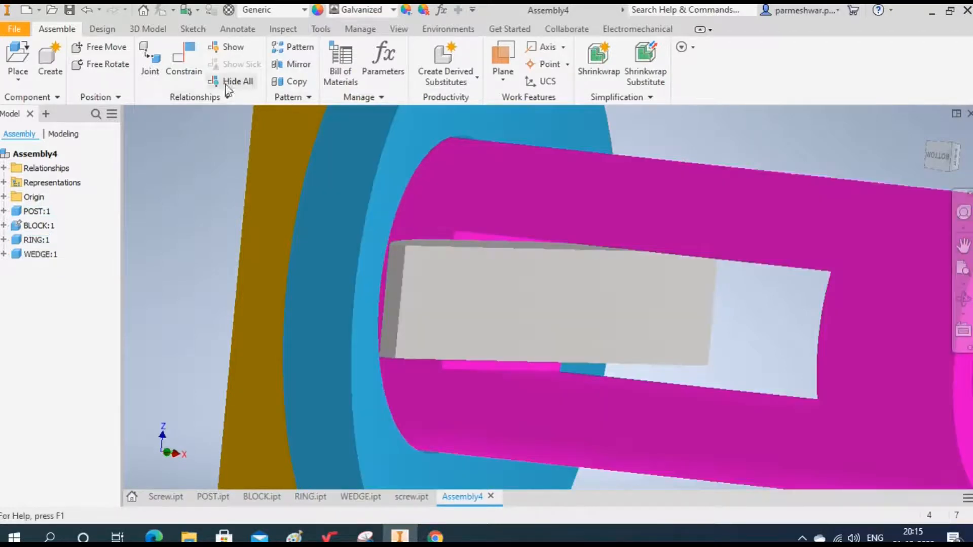
- Define a mate constraint between the wedge's lower segment-shaped side face and the post slot's lower inner face
{"action": "left_click", "coordinate": [184, 59]}
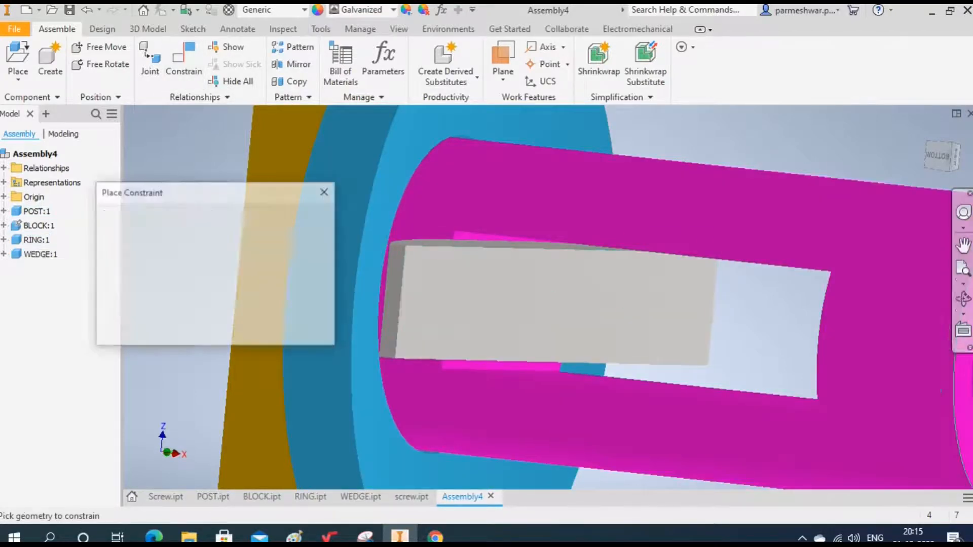
{"action": "left_click", "coordinate": [961, 304]}
{"action": "left_click_drag", "start_coordinate": [548, 365], "coordinate": [541, 310]}
{"action": "right_click", "coordinate": [544, 316]}
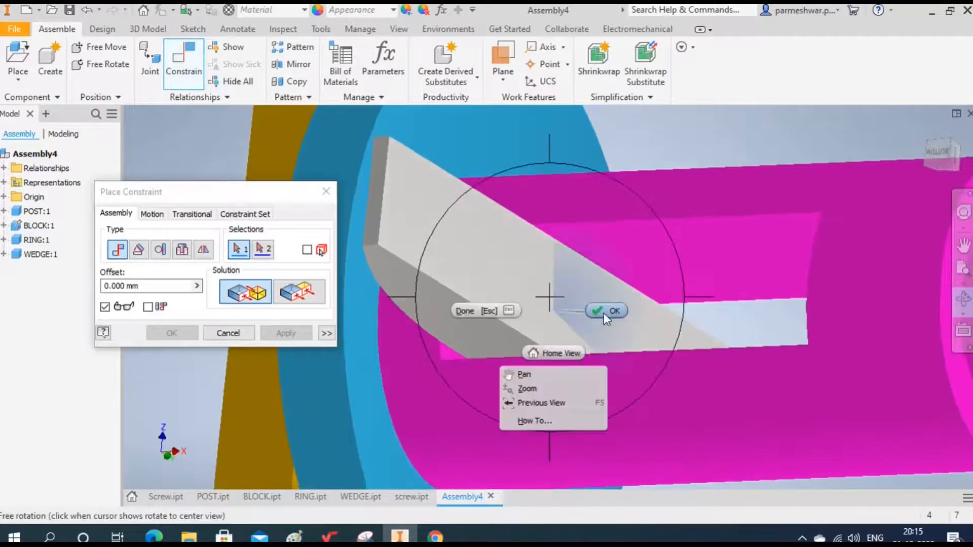
{"action": "left_click", "coordinate": [604, 312]}
{"action": "left_click", "coordinate": [461, 328]}
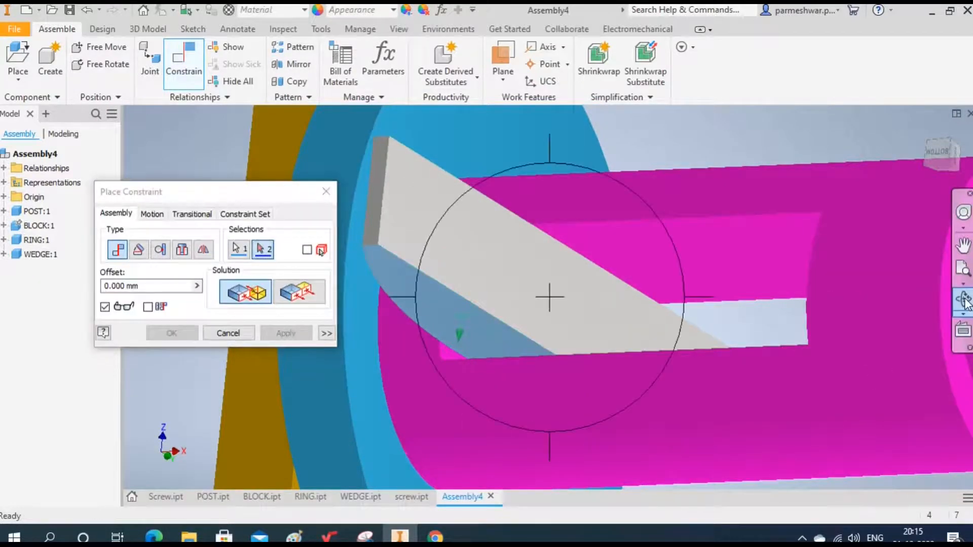
{"action": "left_click_drag", "start_coordinate": [608, 269], "coordinate": [601, 351]}
{"action": "right_click", "coordinate": [602, 353]}
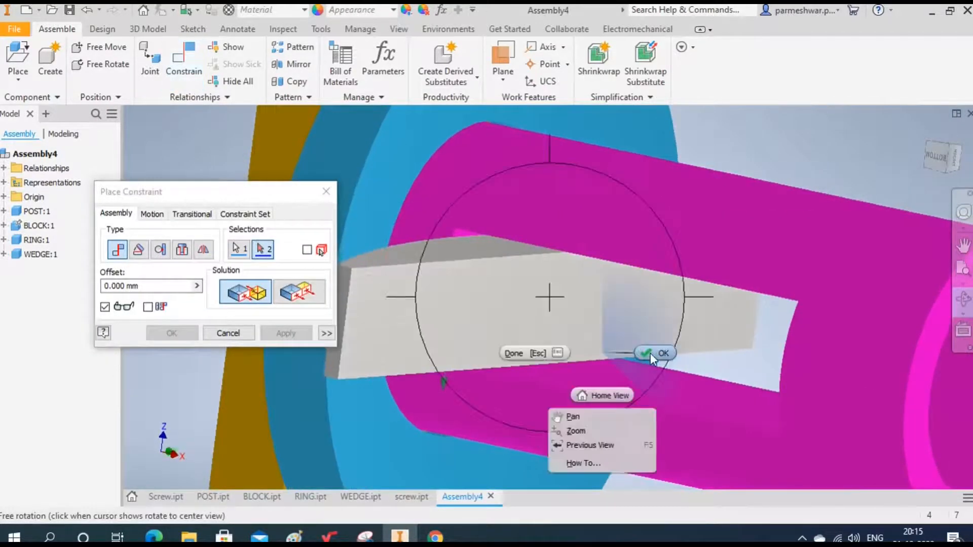
{"action": "left_click", "coordinate": [650, 353]}
{"action": "left_click", "coordinate": [653, 382]}
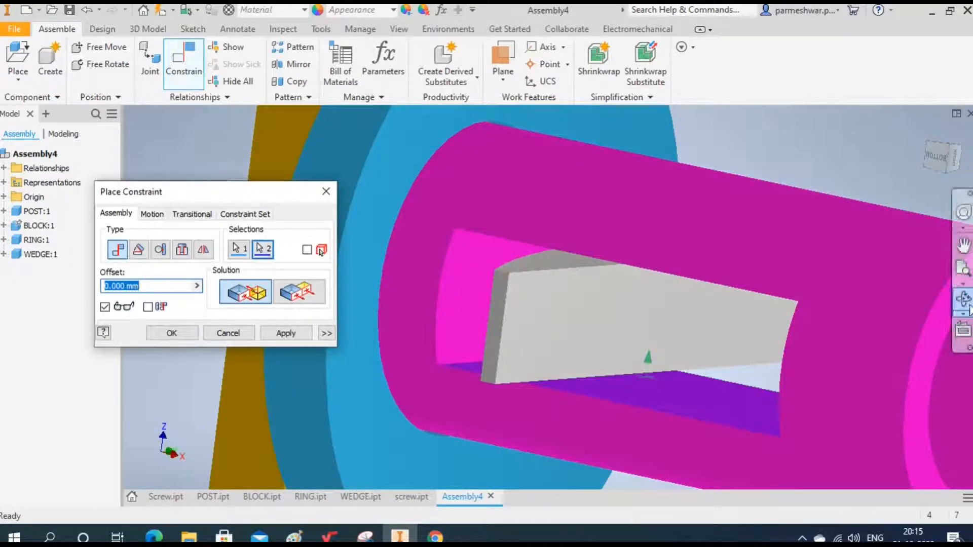
- Apply the mate between the wedge's side face and the slot's lower inner face with a 2 mm offset
{"action": "left_click", "coordinate": [934, 166]}
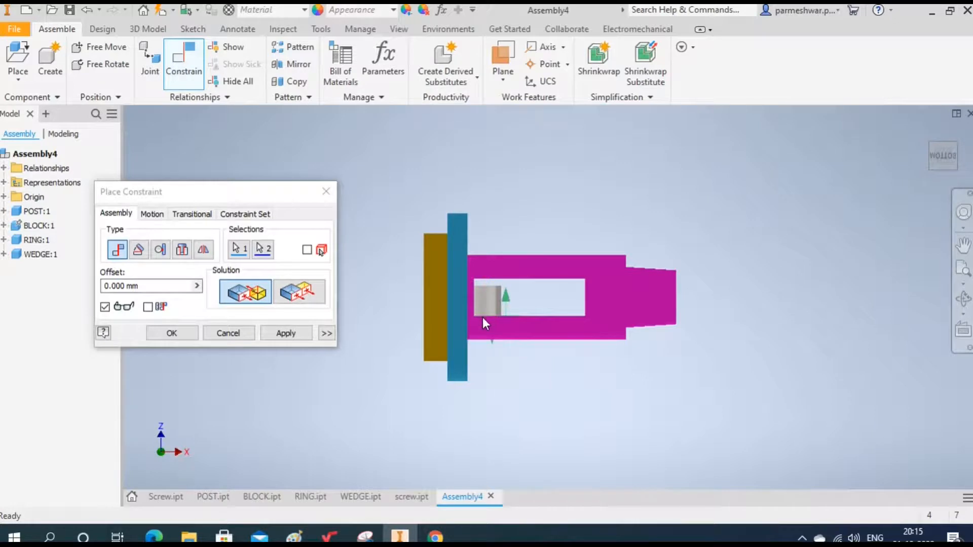
{"action": "double_click", "coordinate": [112, 285]}
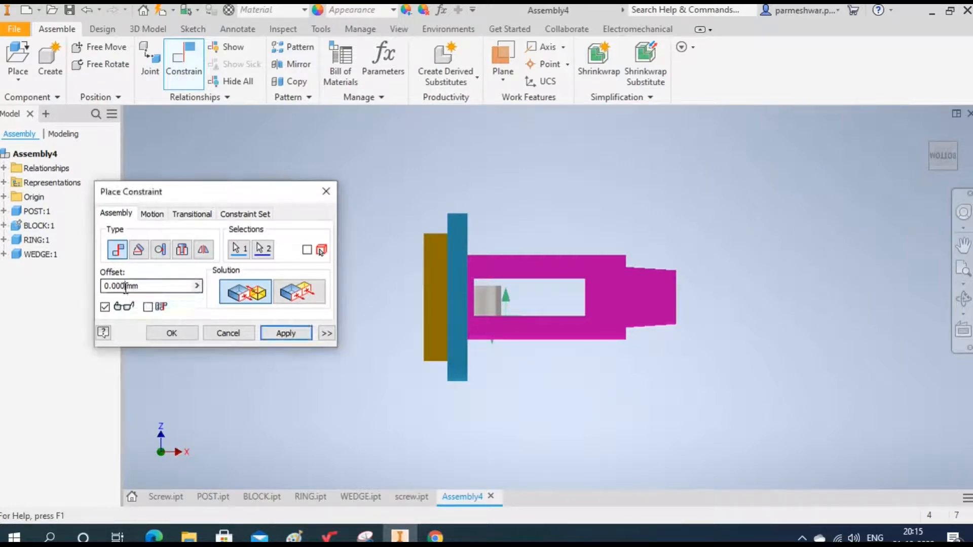
{"action": "type", "text": "2"}
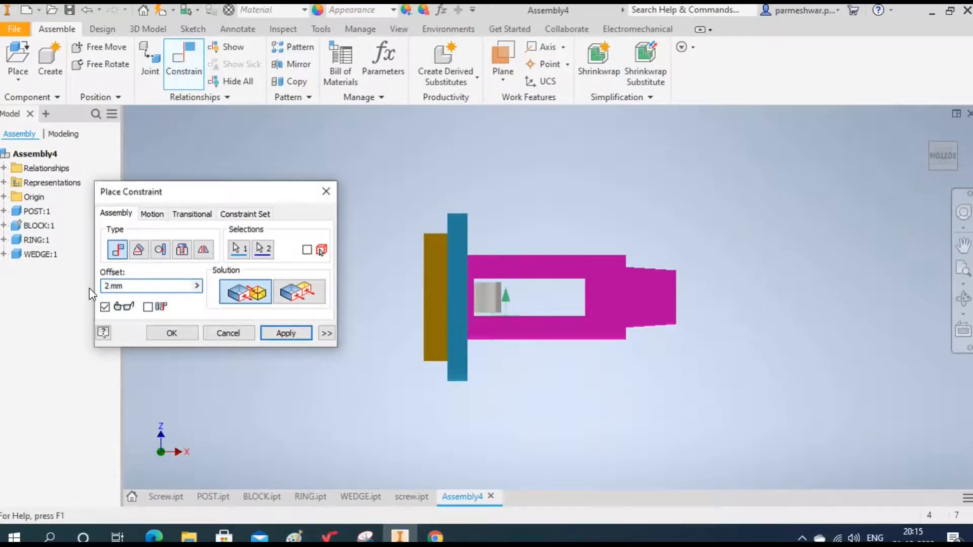
{"action": "scroll", "coordinate": [522, 303], "scroll_direction": "up", "scroll_amount": 6}
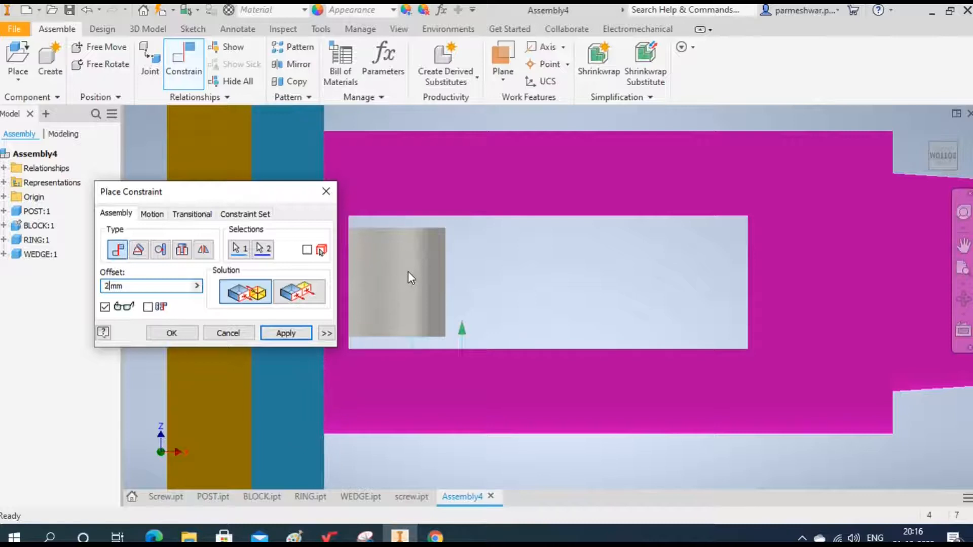
{"action": "left_click", "coordinate": [288, 334]}
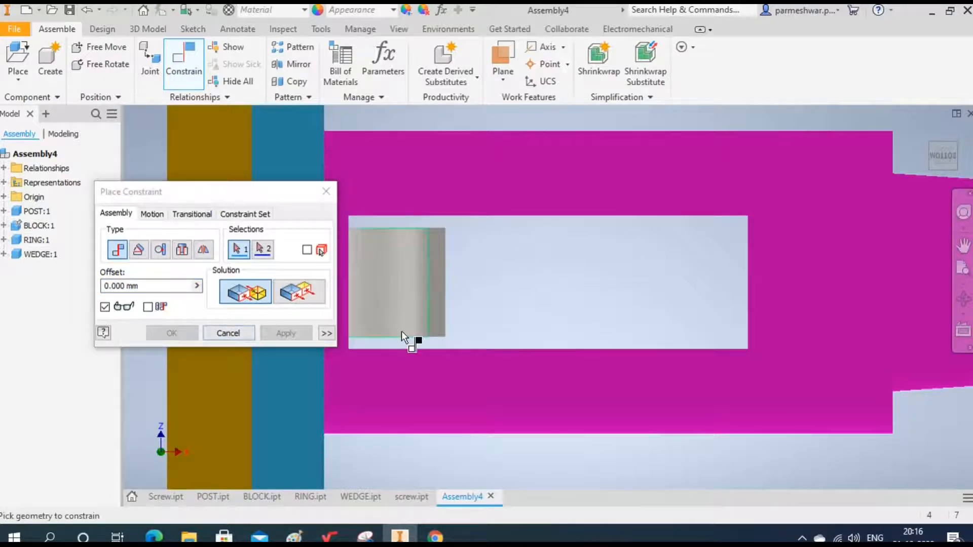
{"action": "left_click", "coordinate": [228, 333]}
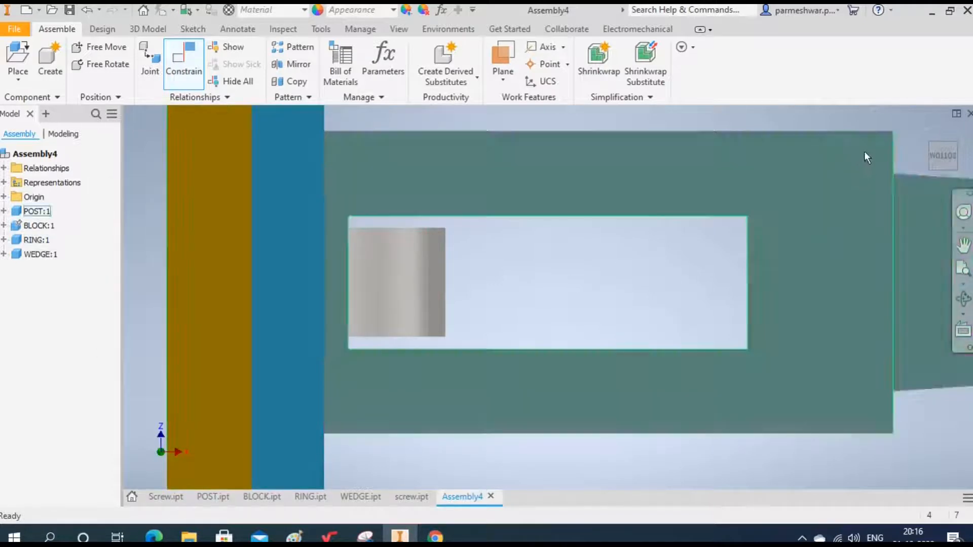
- Test the wedge's remaining movement by sliding it lengthwise through the post's slot
{"action": "left_click", "coordinate": [926, 130]}
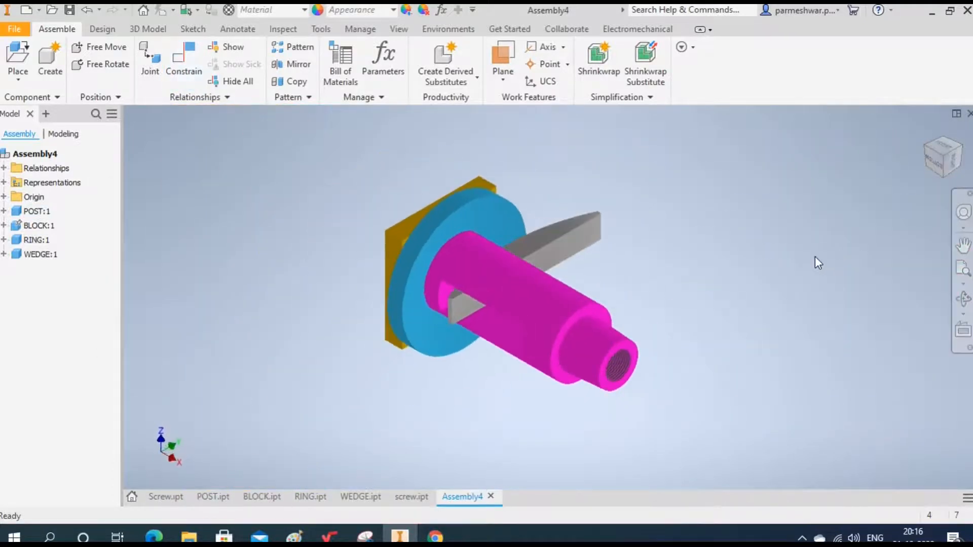
{"action": "left_click", "coordinate": [583, 233]}
{"action": "left_click_drag", "start_coordinate": [582, 233], "coordinate": [540, 259]}
{"action": "left_click", "coordinate": [639, 221]}
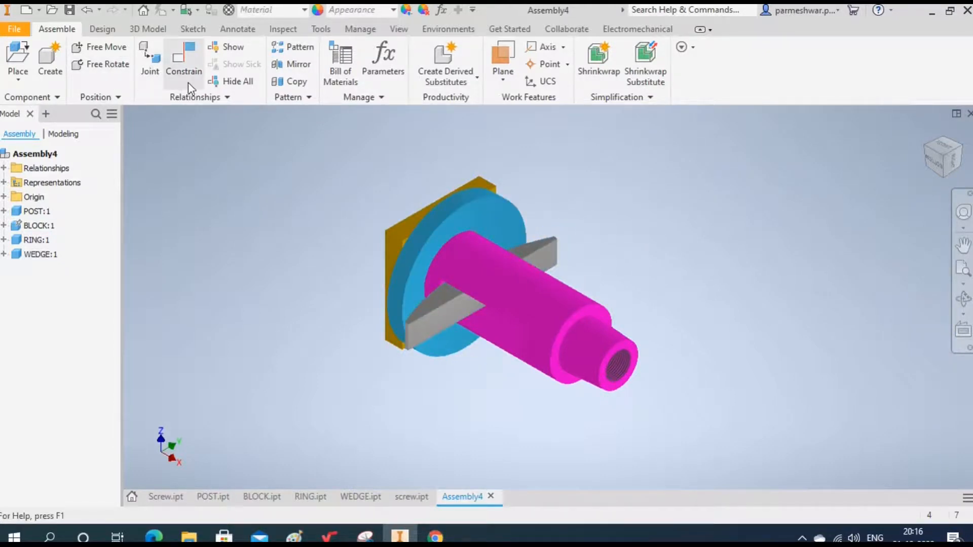
- Define a mate constraint between the wedge's narrow end face and the post's central axis
{"action": "left_click", "coordinate": [193, 65]}
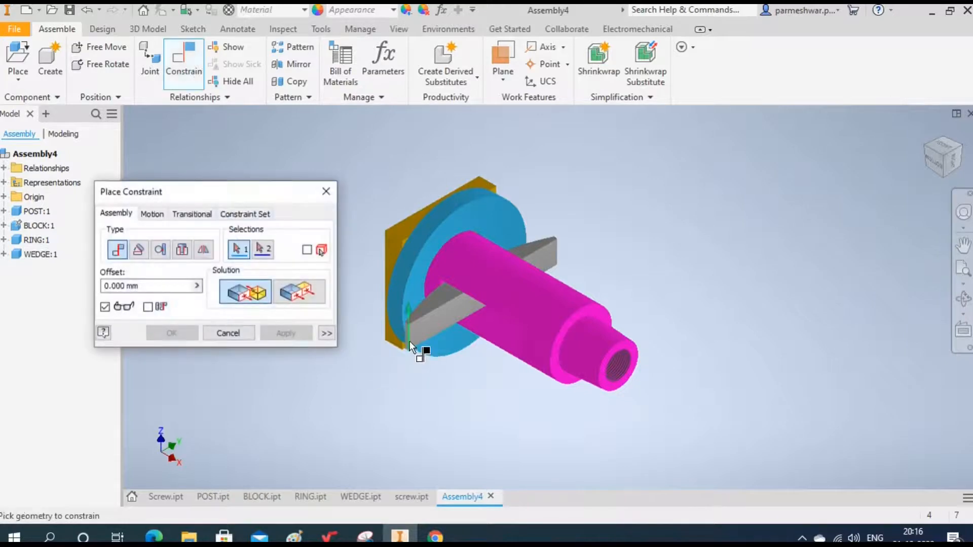
{"action": "scroll", "coordinate": [409, 341], "scroll_direction": "up", "scroll_amount": 5}
{"action": "left_click", "coordinate": [402, 324]}
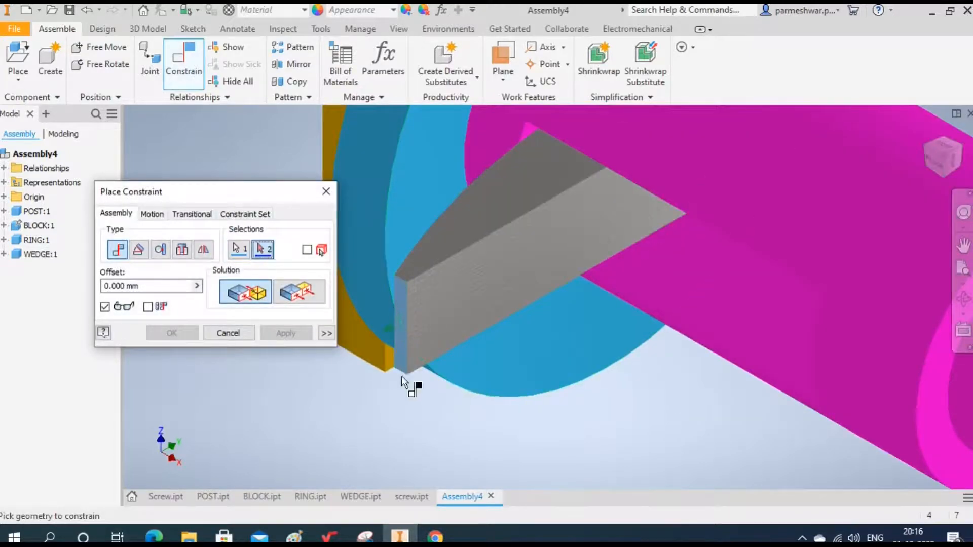
{"action": "scroll", "coordinate": [384, 406], "scroll_direction": "down", "scroll_amount": 5}
{"action": "left_click", "coordinate": [673, 330]}
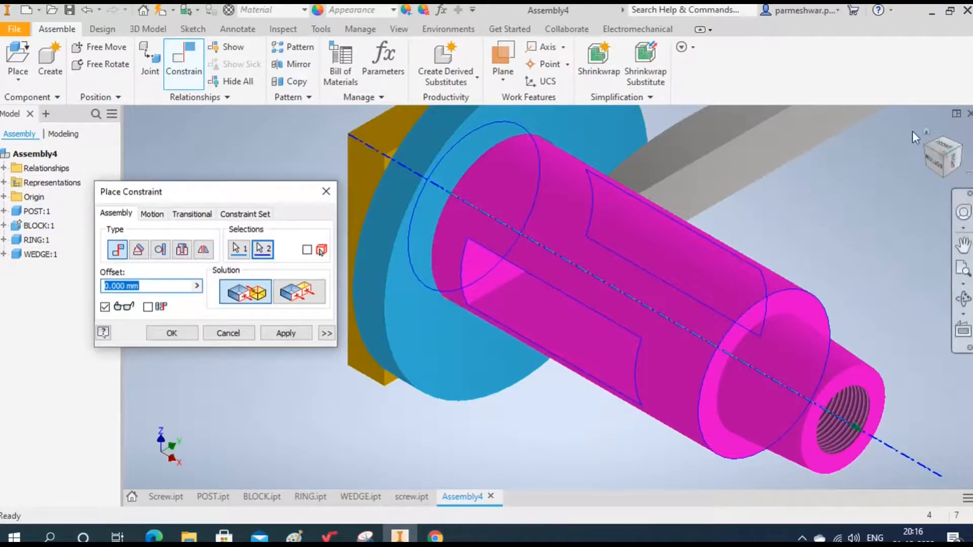
{"action": "left_click", "coordinate": [943, 149]}
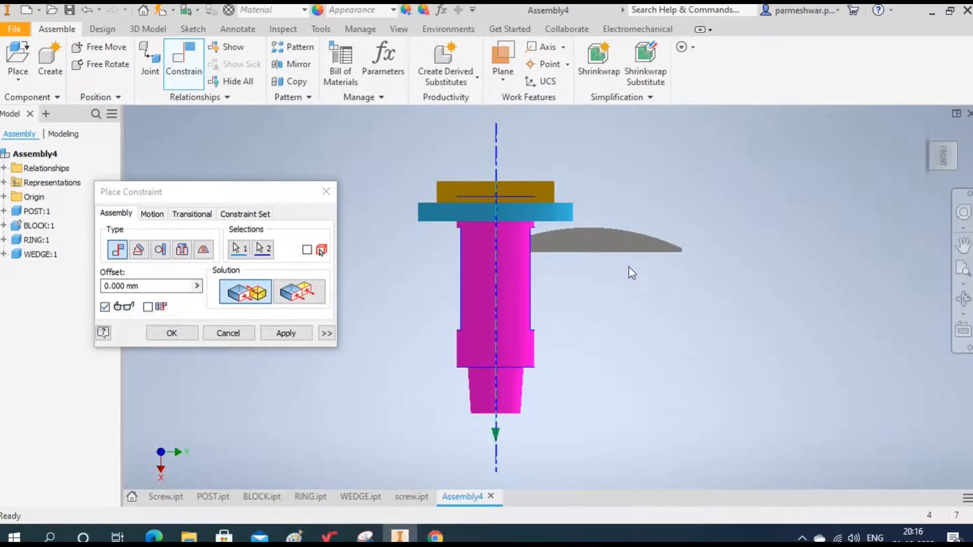
- Check the wedge's length in the Single Tool Post PDF, and apply the wedge-to-post-axis mate with a -60 mm offset
{"action": "left_click", "coordinate": [154, 536]}
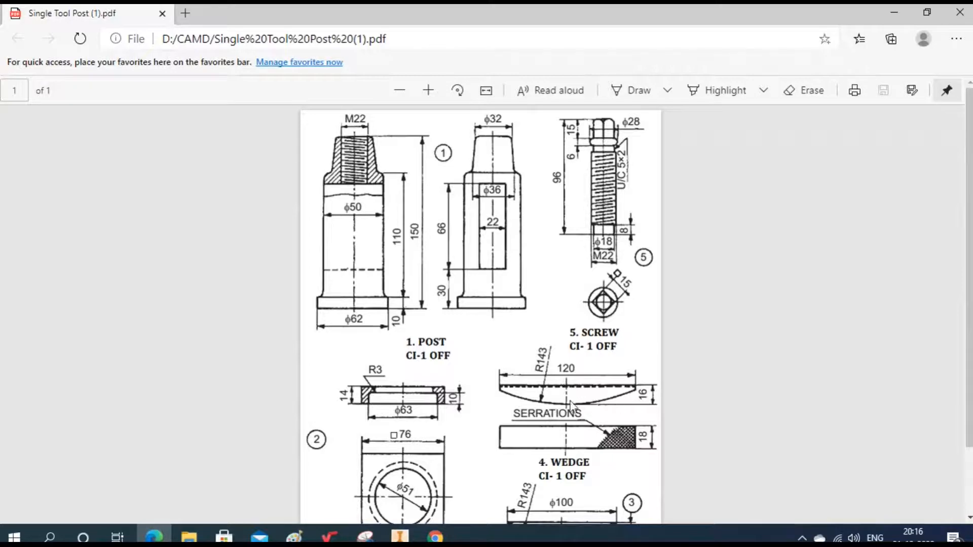
{"action": "left_click", "coordinate": [400, 537]}
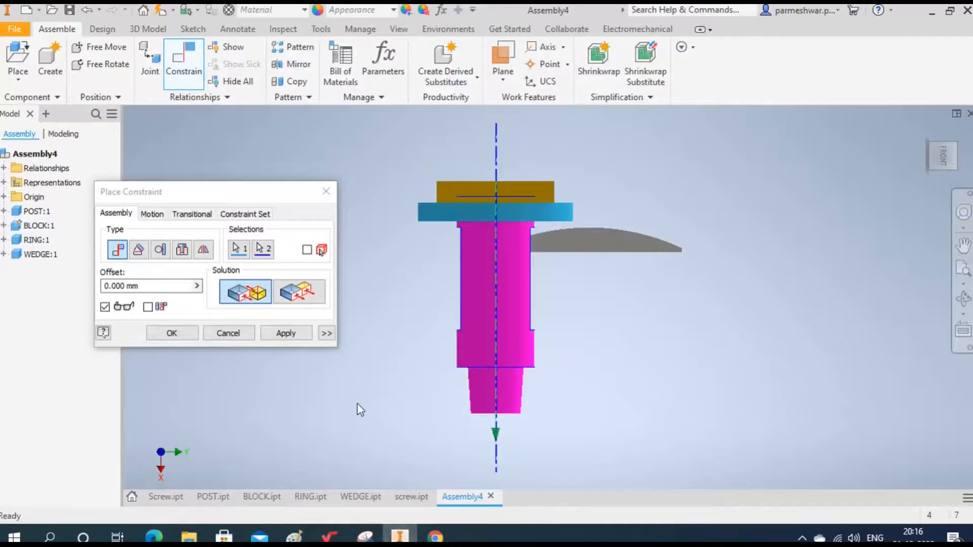
{"action": "double_click", "coordinate": [123, 286]}
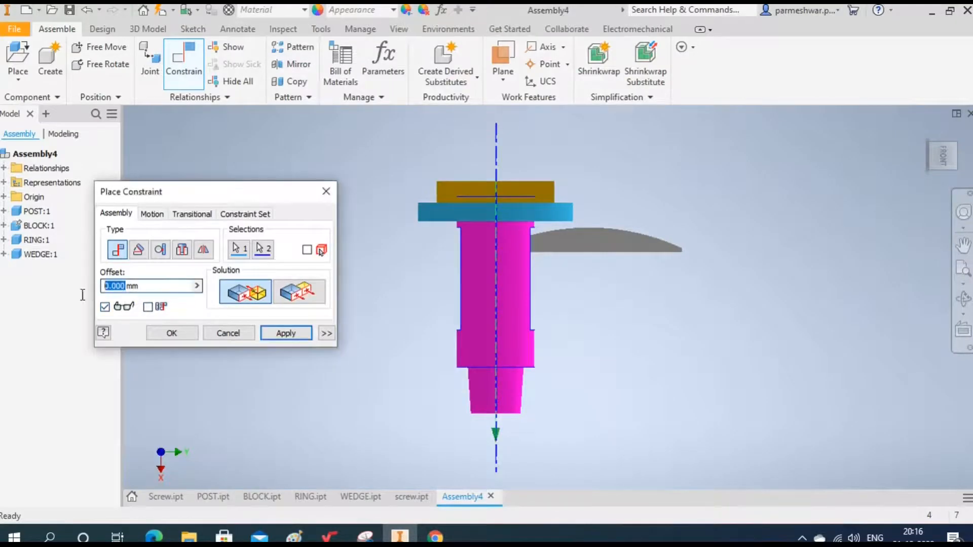
{"action": "type", "text": "60"}
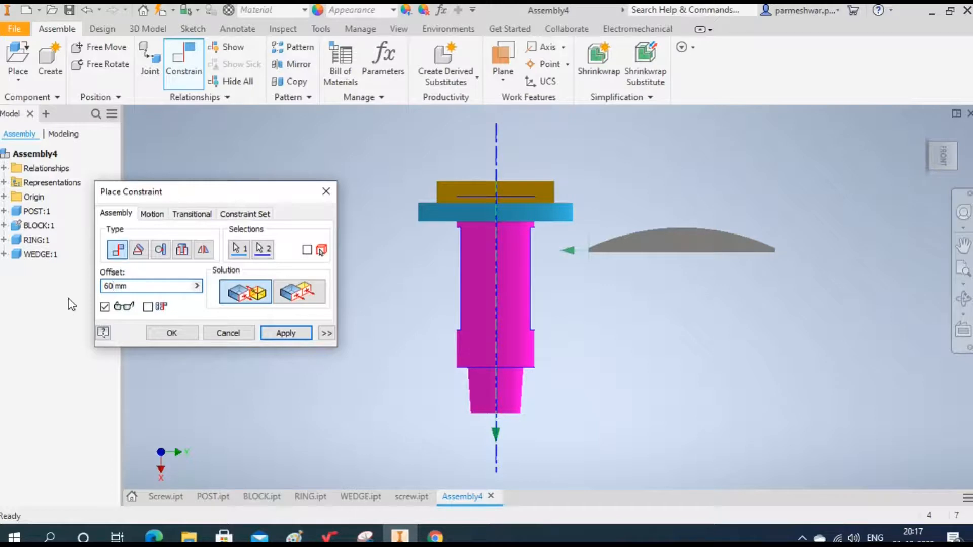
{"action": "type", "text": "-"}
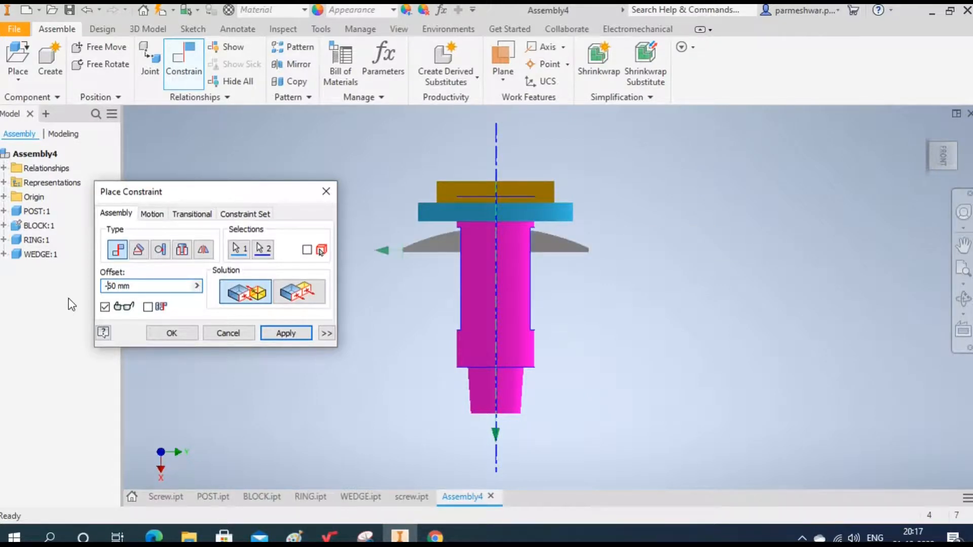
{"action": "left_click", "coordinate": [286, 333]}
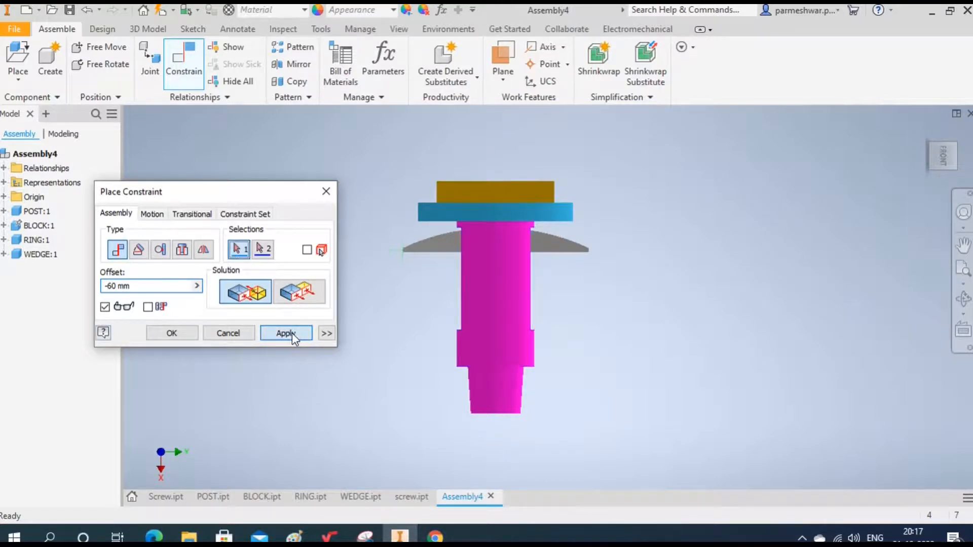
{"action": "left_click", "coordinate": [228, 333]}
{"action": "left_click", "coordinate": [926, 132]}
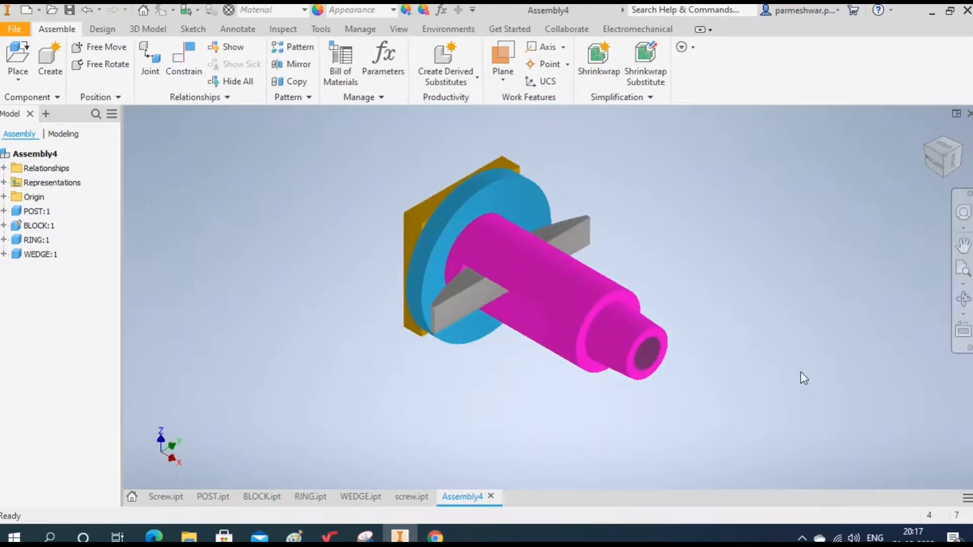
- Place one screw component beside the post, rotated twice by 90° about Y so its head faces away from the post
{"action": "left_click", "coordinate": [17, 55]}
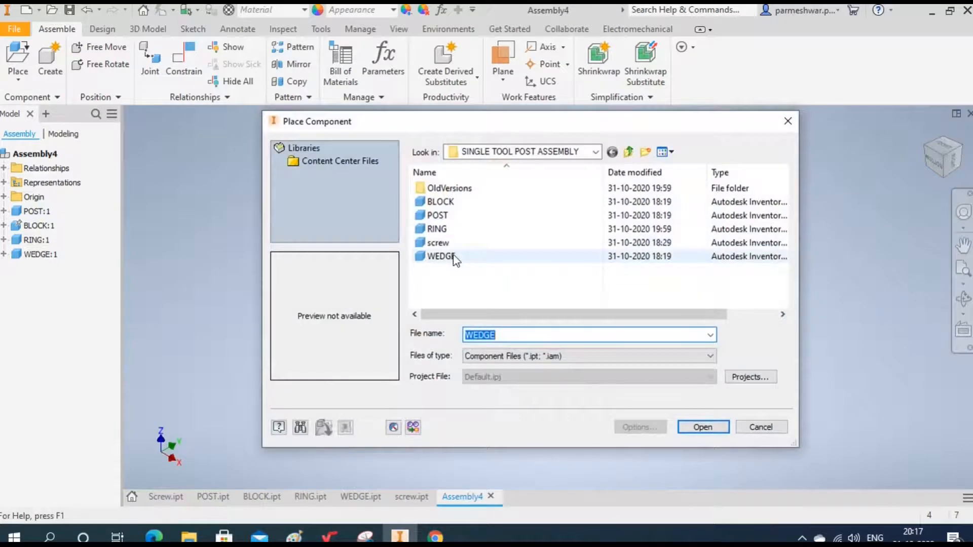
{"action": "left_click", "coordinate": [449, 248]}
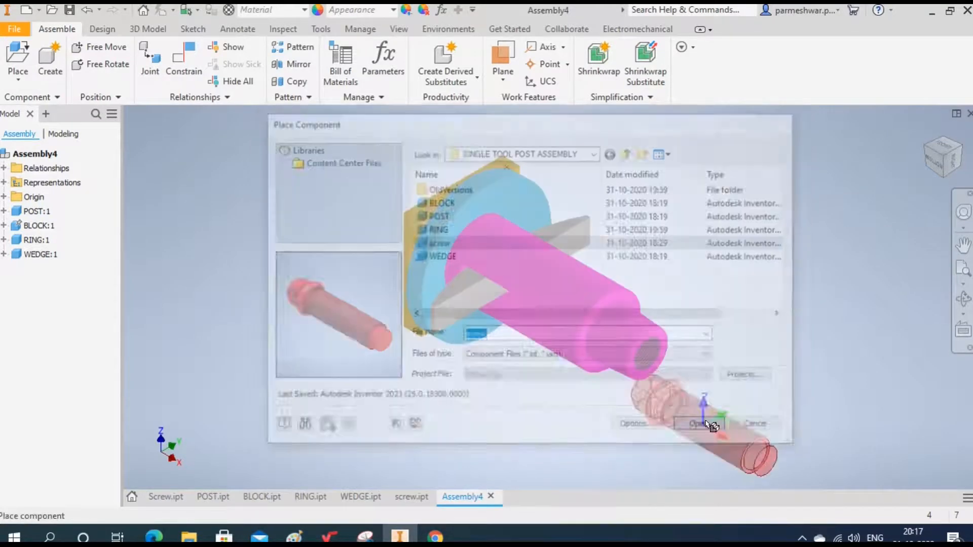
{"action": "left_click", "coordinate": [702, 427]}
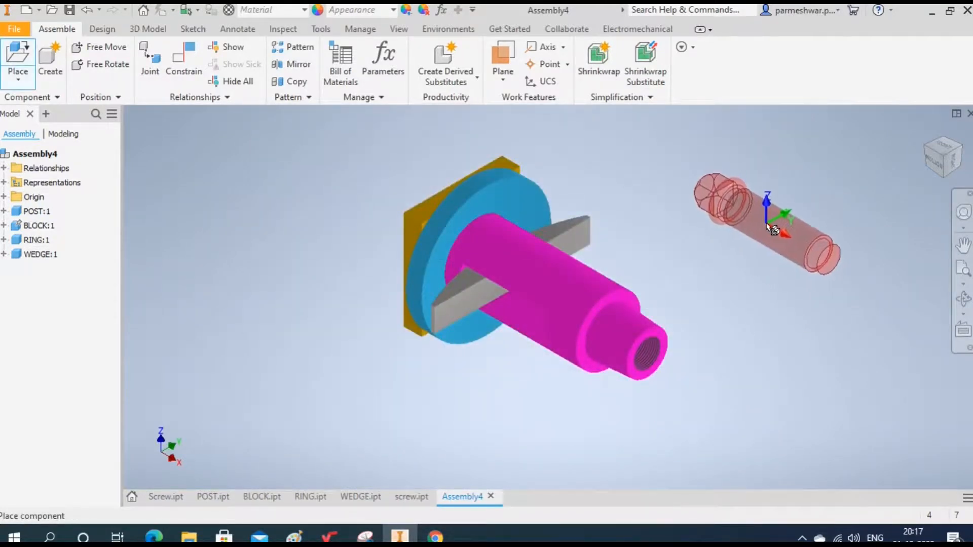
{"action": "right_click", "coordinate": [767, 224]}
{"action": "left_click", "coordinate": [760, 176]}
{"action": "right_click", "coordinate": [767, 205]}
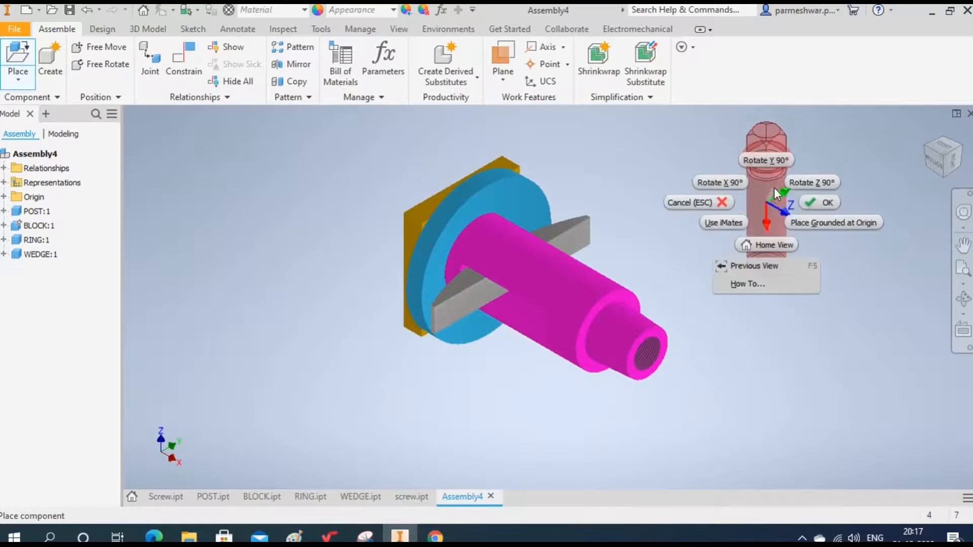
{"action": "left_click", "coordinate": [768, 161]}
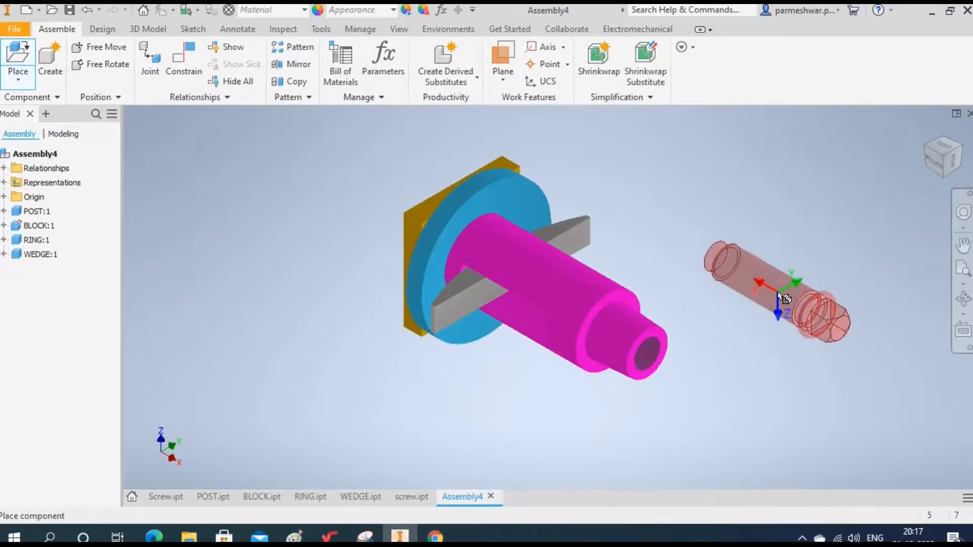
{"action": "left_click", "coordinate": [779, 296]}
{"action": "right_click", "coordinate": [793, 206]}
{"action": "left_click", "coordinate": [722, 202]}
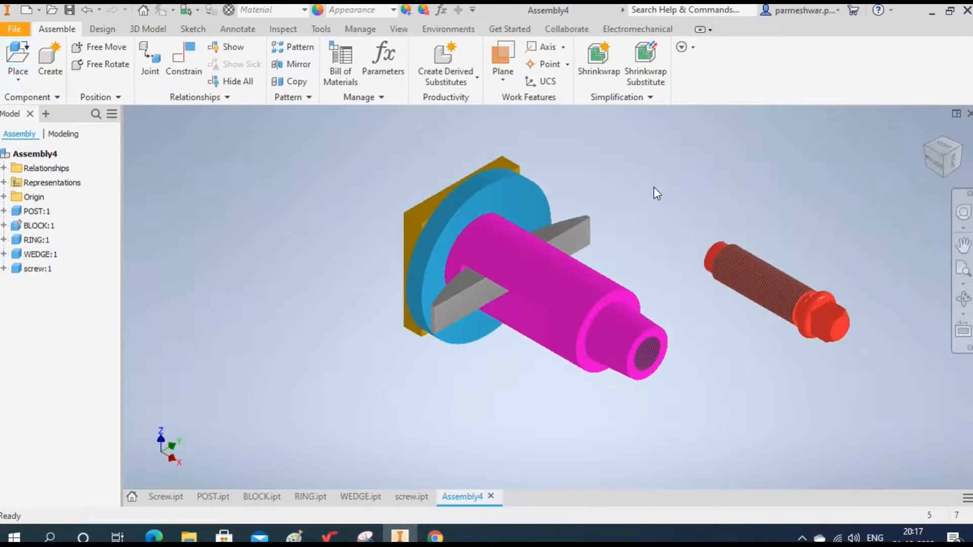
- Apply a mate constraint aligning the screw's axis with the axis of the post's threaded hole
{"action": "left_click", "coordinate": [184, 63]}
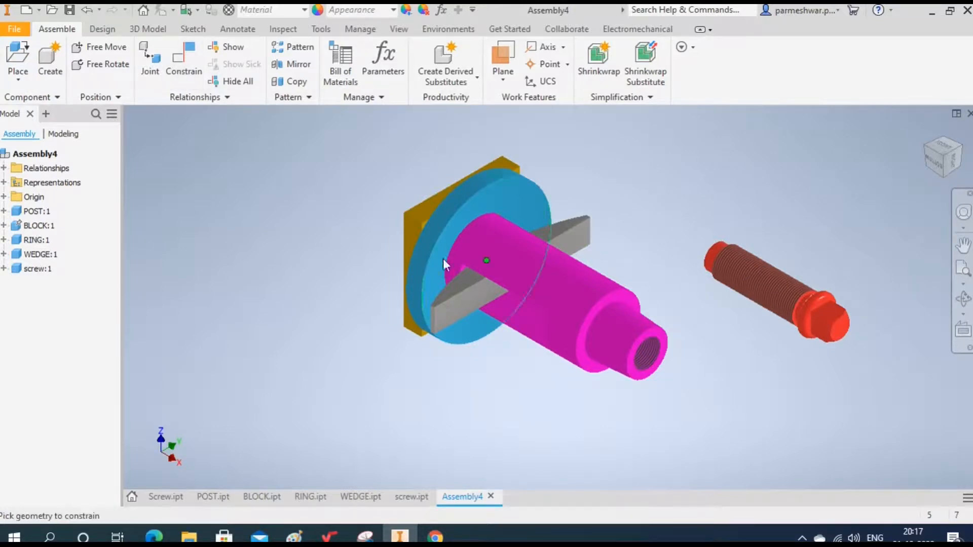
{"action": "left_click", "coordinate": [752, 287]}
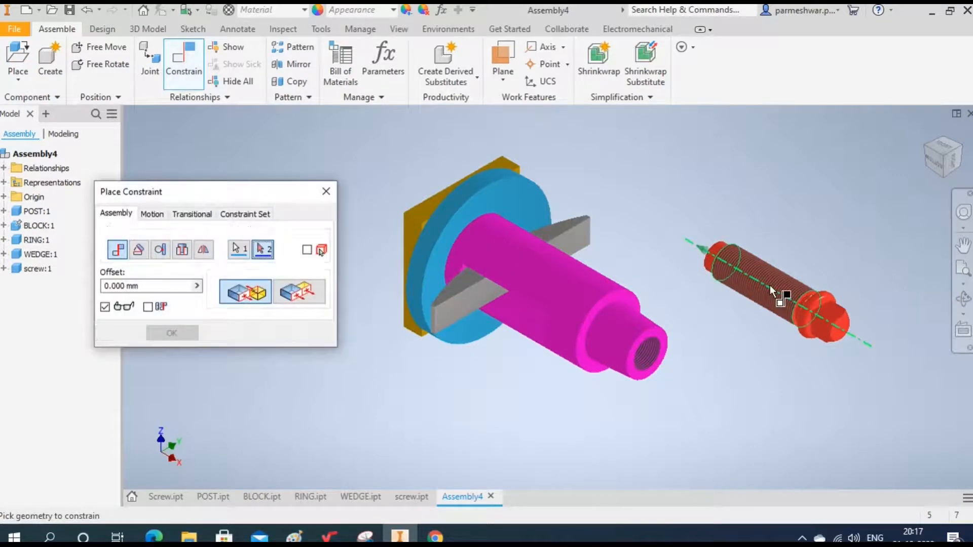
{"action": "left_click", "coordinate": [648, 359]}
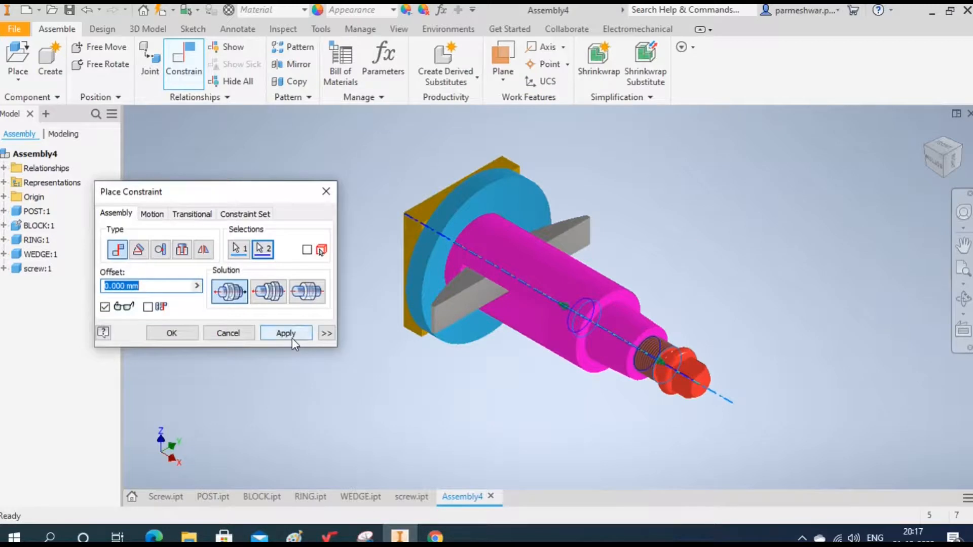
{"action": "left_click", "coordinate": [289, 335]}
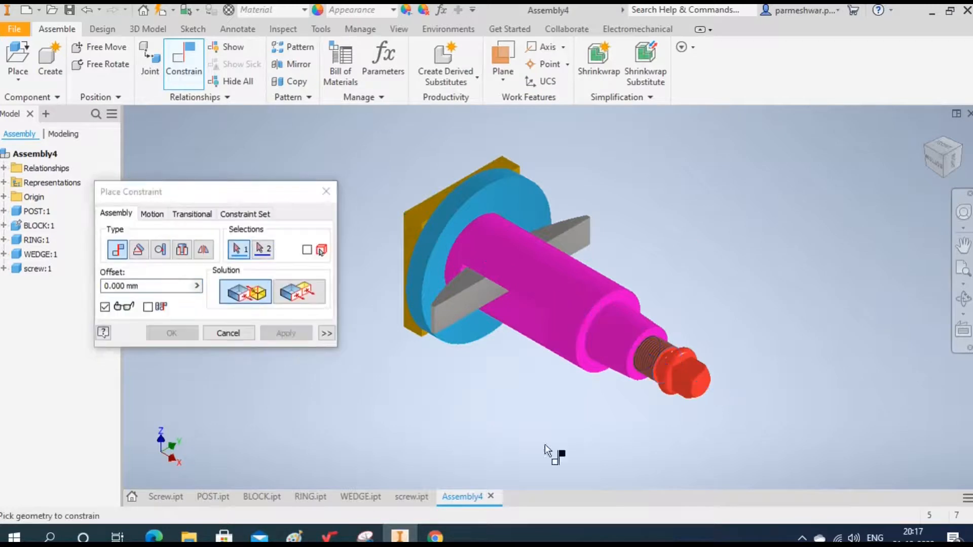
- Define a mate constraint between the post's small end face and the facing side of the screw's collar
{"action": "left_click", "coordinate": [963, 299]}
{"action": "left_click_drag", "start_coordinate": [648, 326], "coordinate": [659, 331]}
{"action": "scroll", "coordinate": [641, 362], "scroll_direction": "down", "scroll_amount": 3}
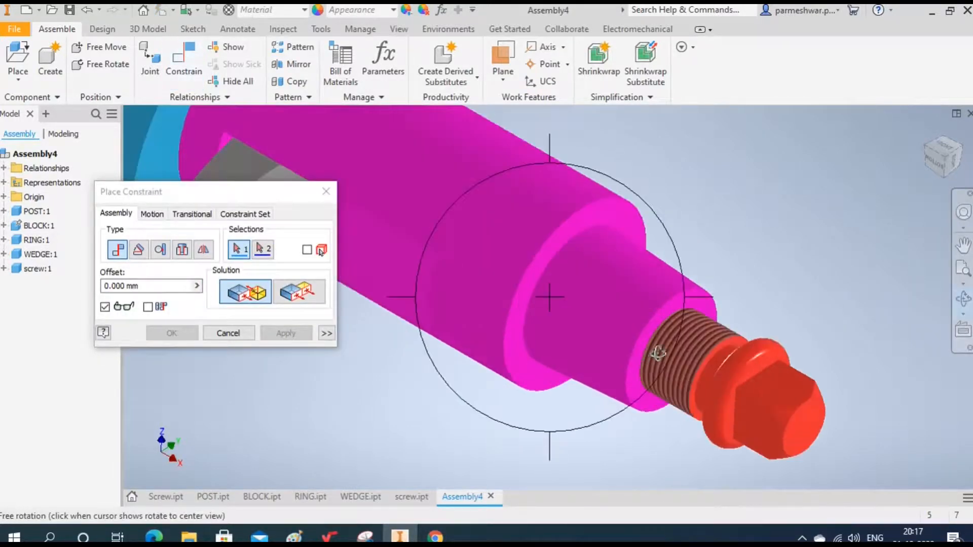
{"action": "right_click", "coordinate": [652, 348]}
{"action": "left_click", "coordinate": [699, 349]}
{"action": "left_click", "coordinate": [661, 316]}
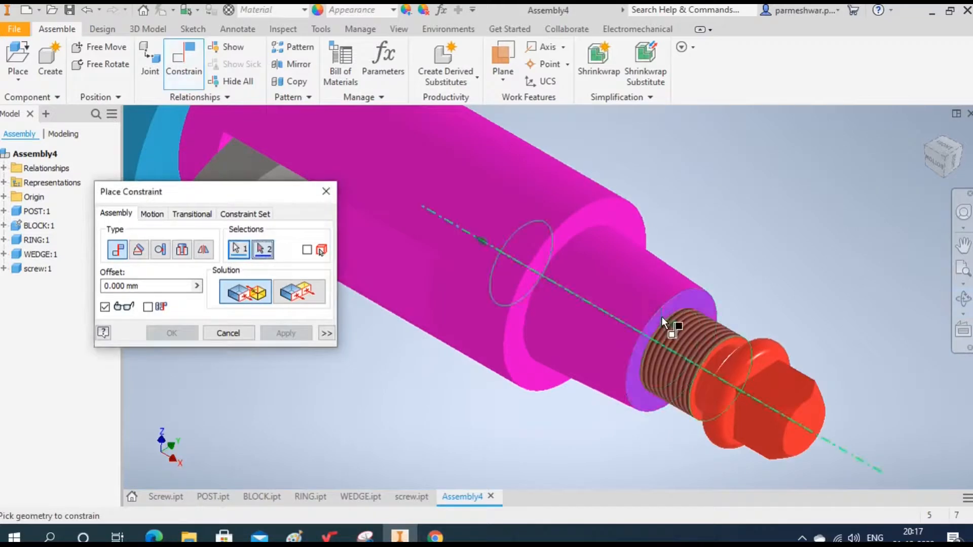
{"action": "left_click", "coordinate": [963, 299]}
{"action": "left_click_drag", "start_coordinate": [606, 328], "coordinate": [642, 365]}
{"action": "scroll", "coordinate": [802, 393], "scroll_direction": "down", "scroll_amount": 4}
{"action": "right_click", "coordinate": [768, 384]}
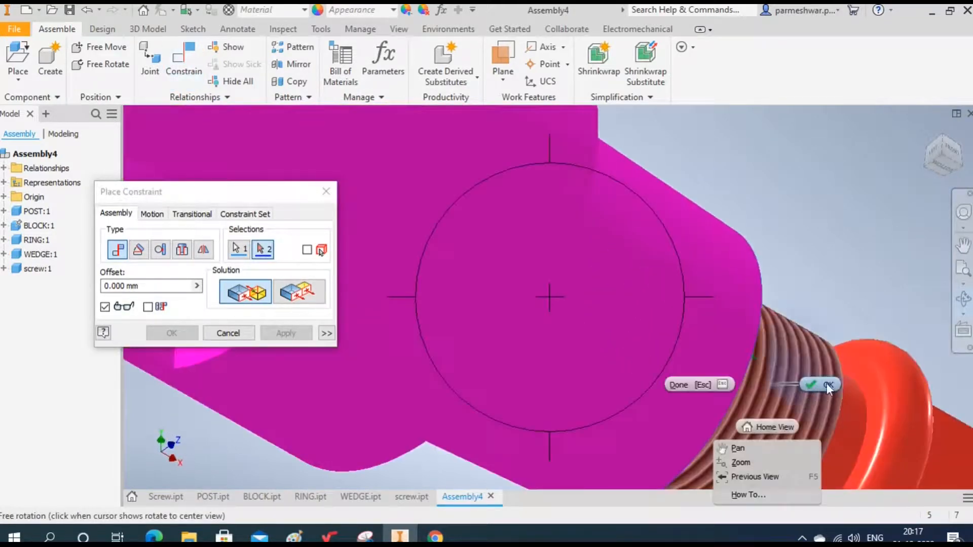
{"action": "left_click", "coordinate": [826, 383]}
{"action": "left_click", "coordinate": [872, 389]}
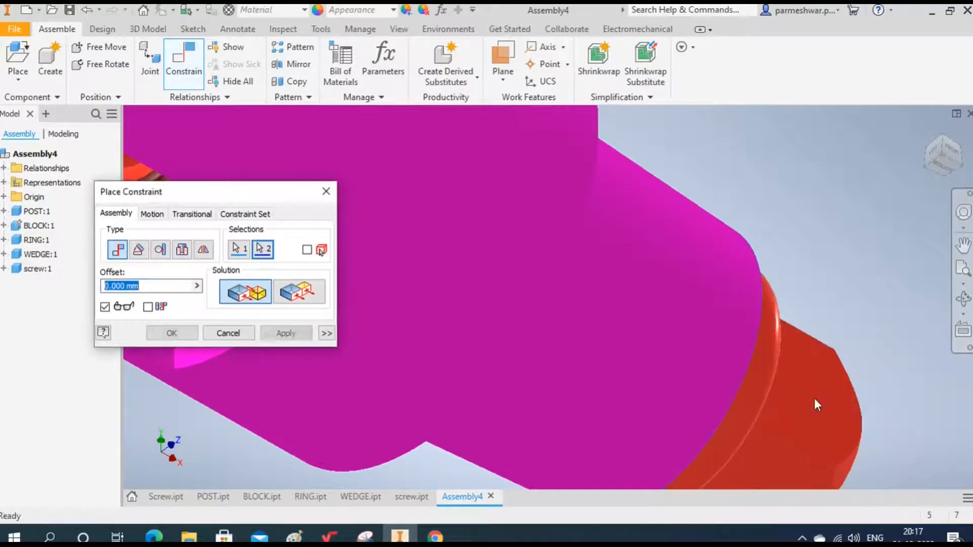
- Apply the mate between the post's end face and the screw's collar with a 5 mm offset, and finish constraining
{"action": "left_click", "coordinate": [941, 167]}
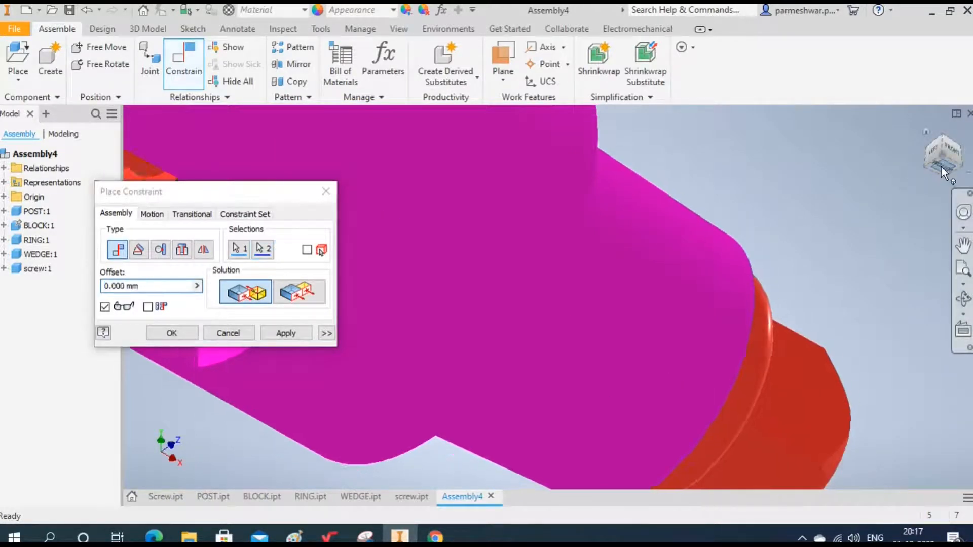
{"action": "scroll", "coordinate": [670, 293], "scroll_direction": "down", "scroll_amount": 4}
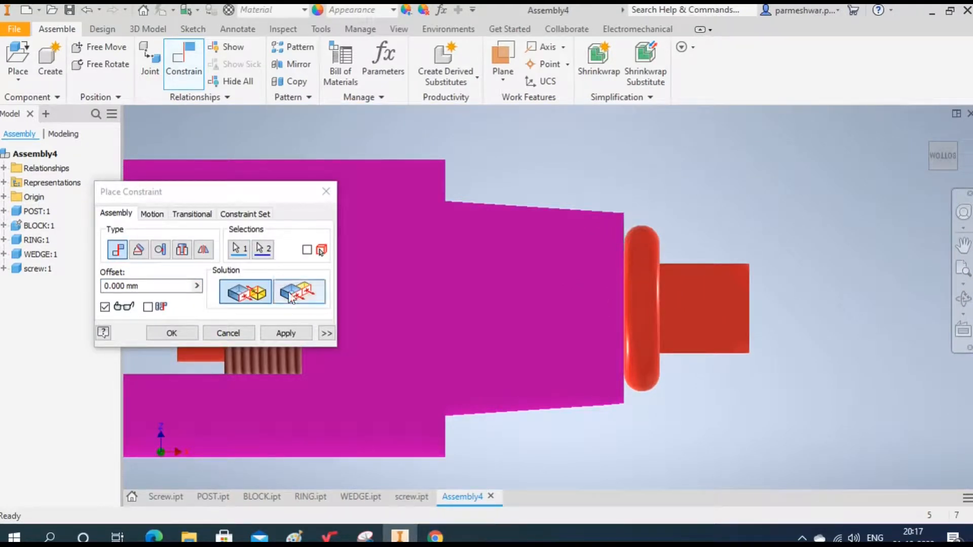
{"action": "left_click", "coordinate": [123, 287]}
{"action": "left_click_drag", "start_coordinate": [123, 286], "coordinate": [86, 290]}
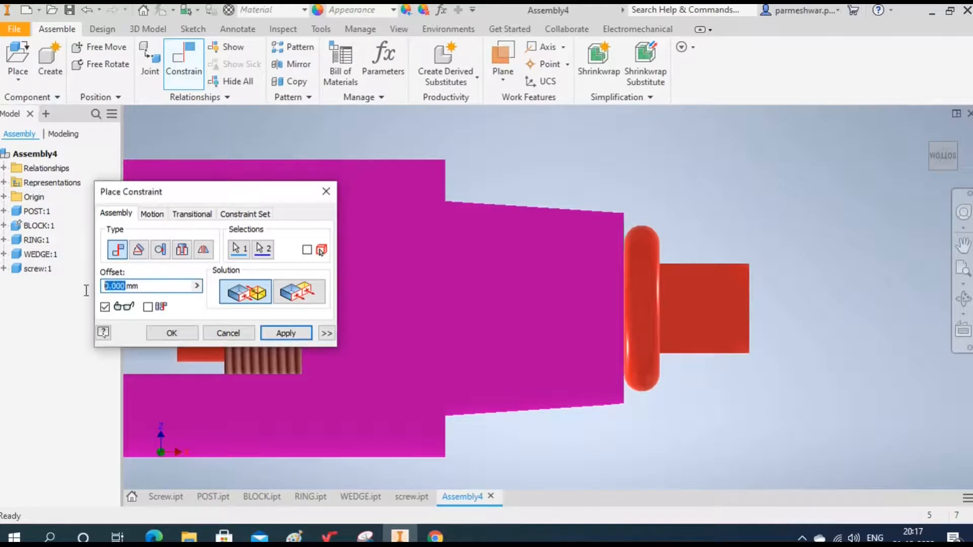
{"action": "type", "text": "5"}
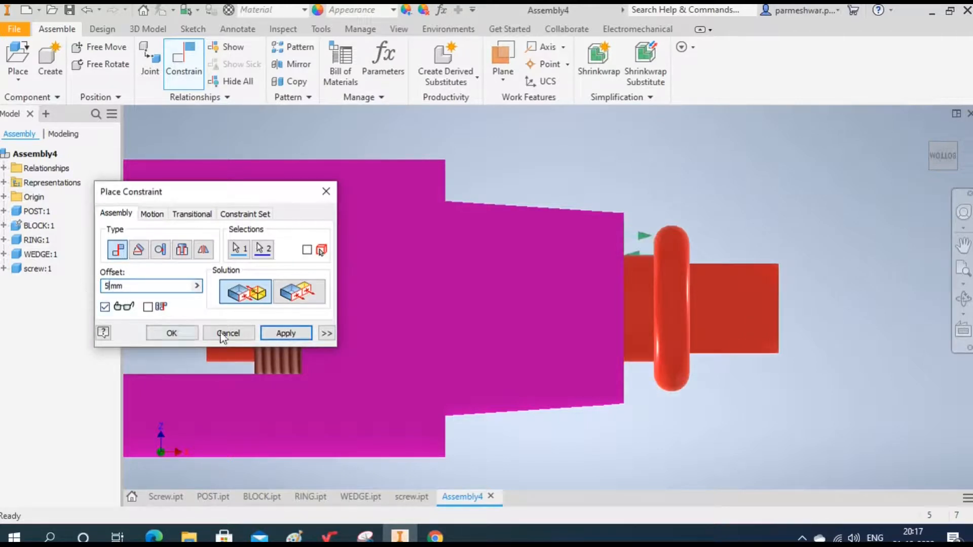
{"action": "left_click", "coordinate": [293, 335]}
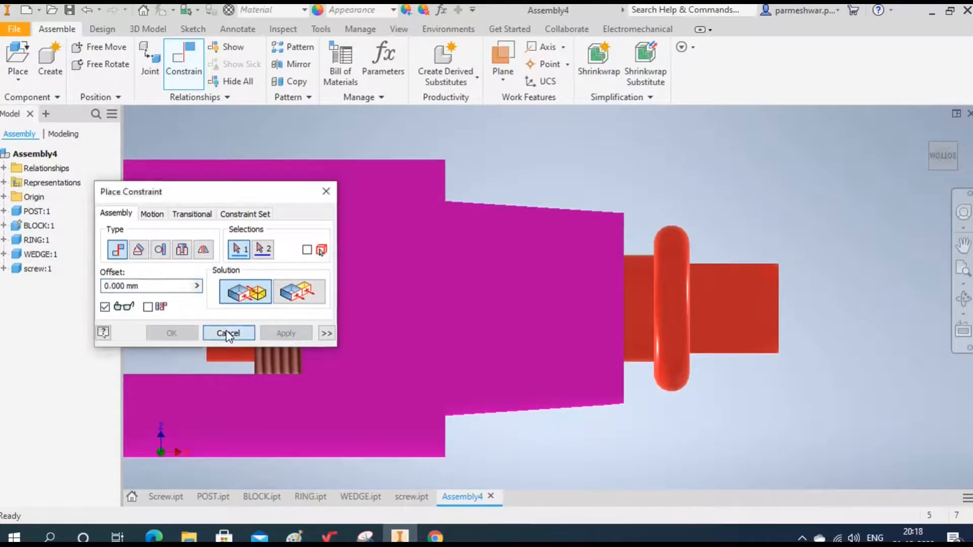
{"action": "left_click", "coordinate": [228, 333]}
- Examine the whole assembly from the screw end and check the screw's freedom to turn in the post
{"action": "left_click", "coordinate": [923, 130]}
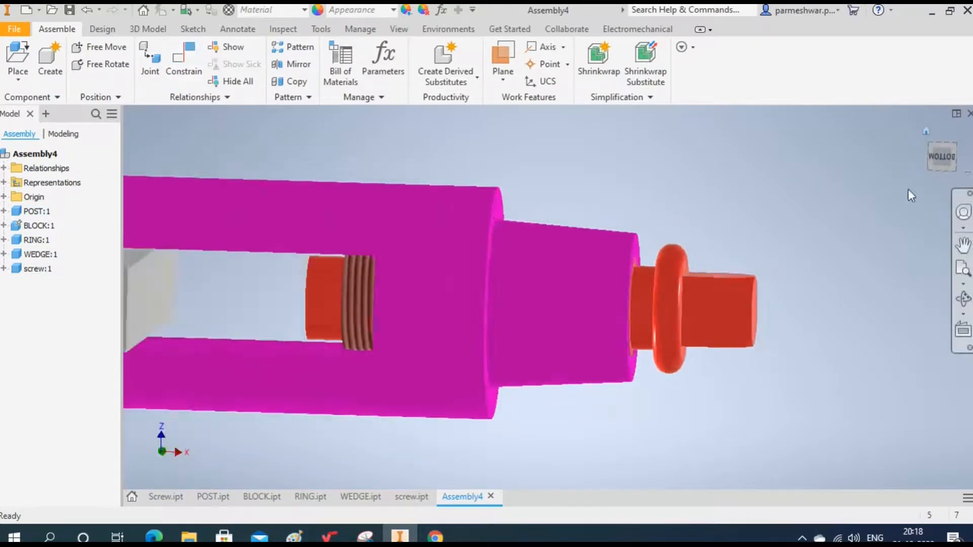
{"action": "left_click", "coordinate": [963, 298]}
{"action": "left_click_drag", "start_coordinate": [632, 360], "coordinate": [585, 221]}
{"action": "right_click", "coordinate": [585, 223]}
{"action": "left_click", "coordinate": [654, 211]}
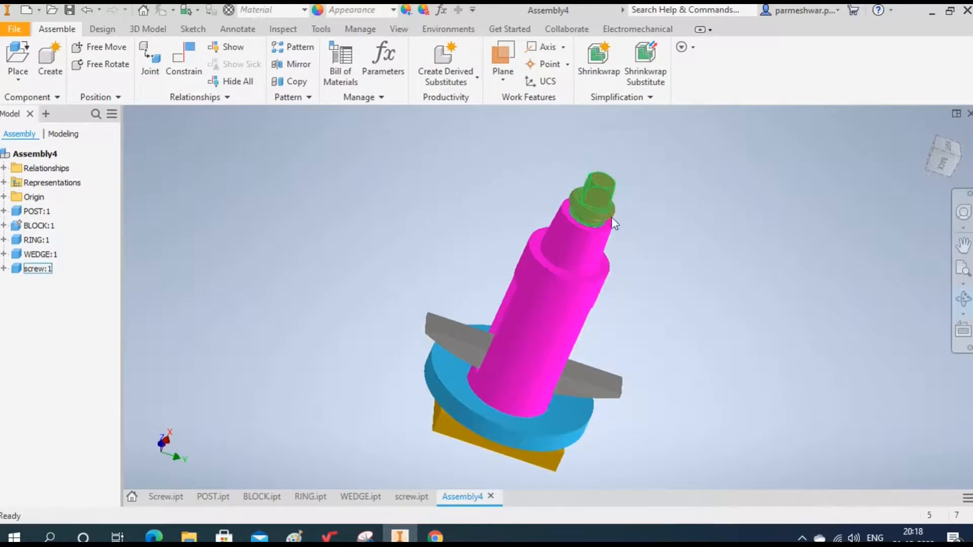
{"action": "left_click", "coordinate": [602, 200]}
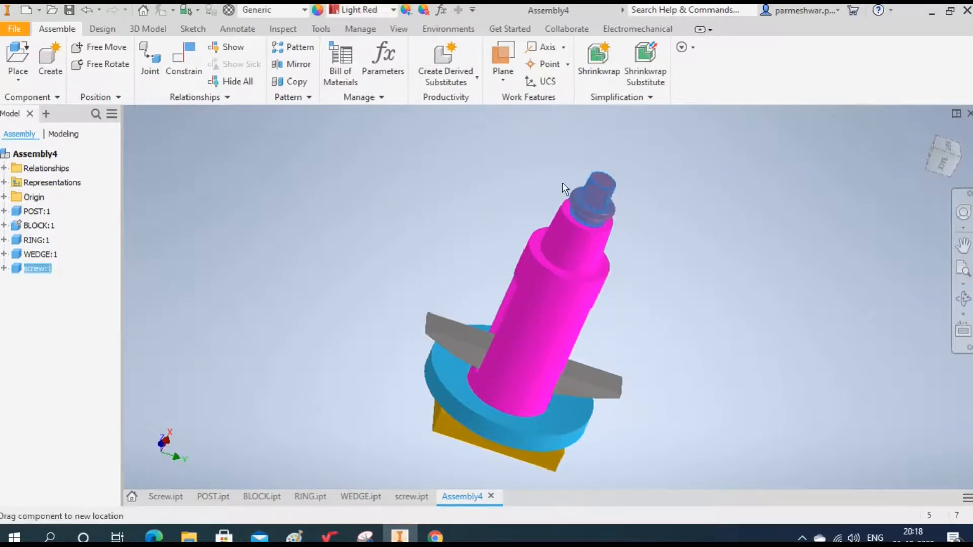
{"action": "left_click", "coordinate": [683, 186]}
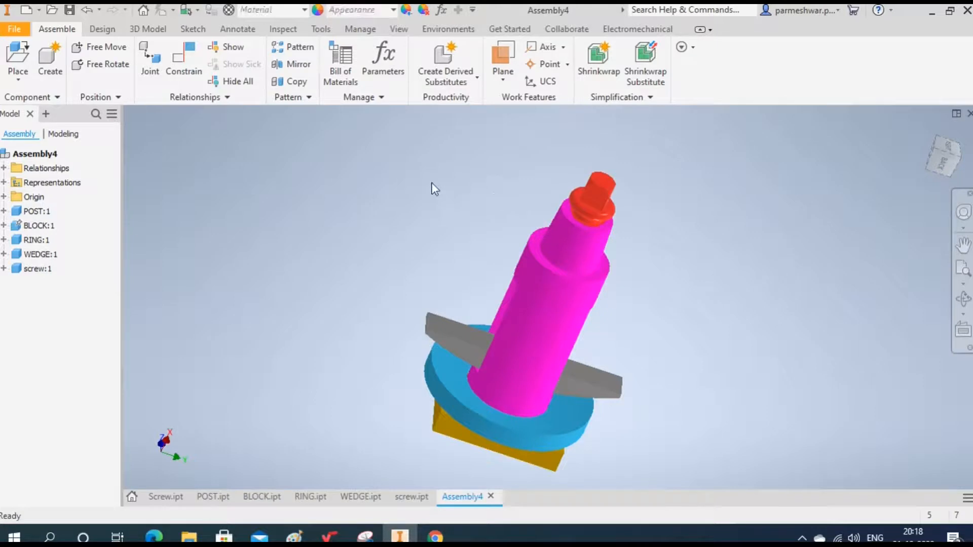
- Apply a 45° angle constraint between a flat of the screw's square head and a side face of the block
{"action": "key", "text": "c"}
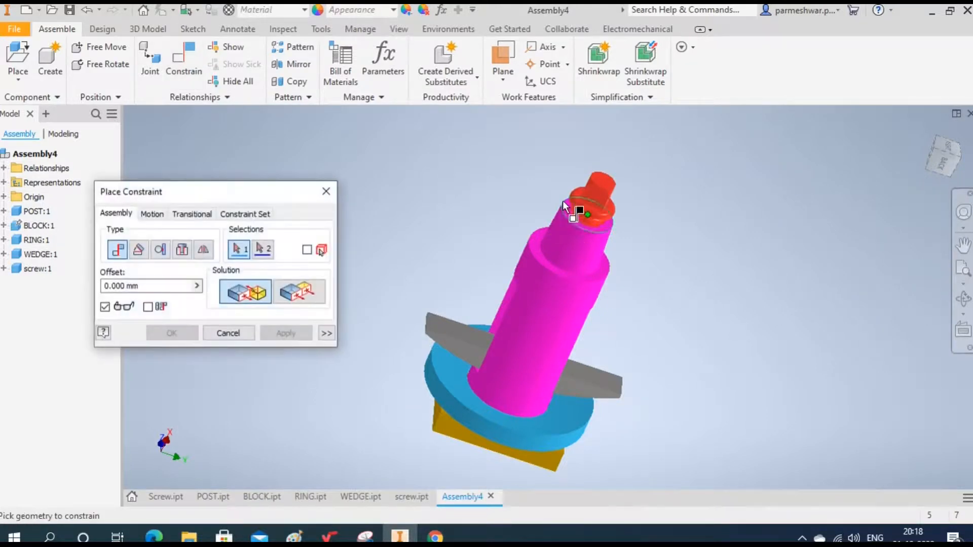
{"action": "left_click", "coordinate": [593, 195]}
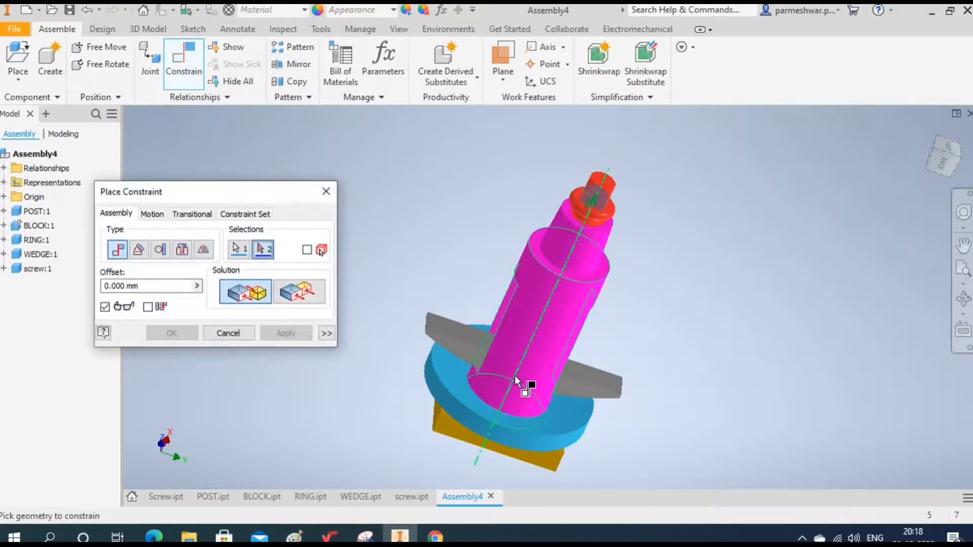
{"action": "left_click", "coordinate": [452, 445]}
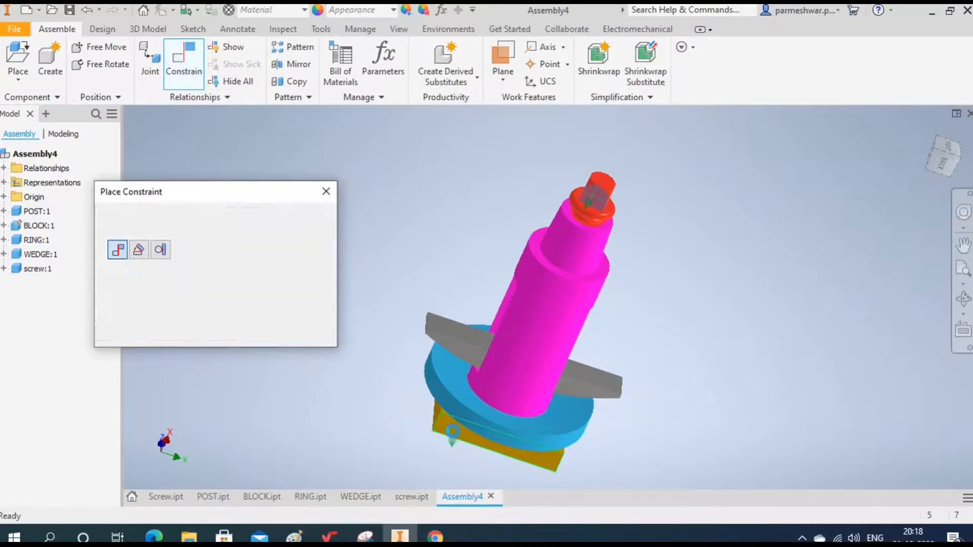
{"action": "left_click", "coordinate": [138, 249]}
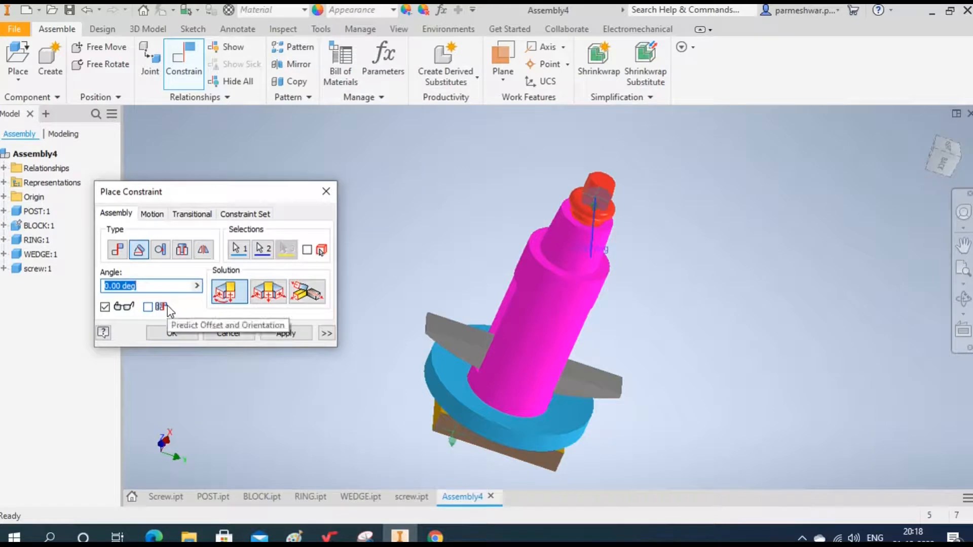
{"action": "type", "text": "45"}
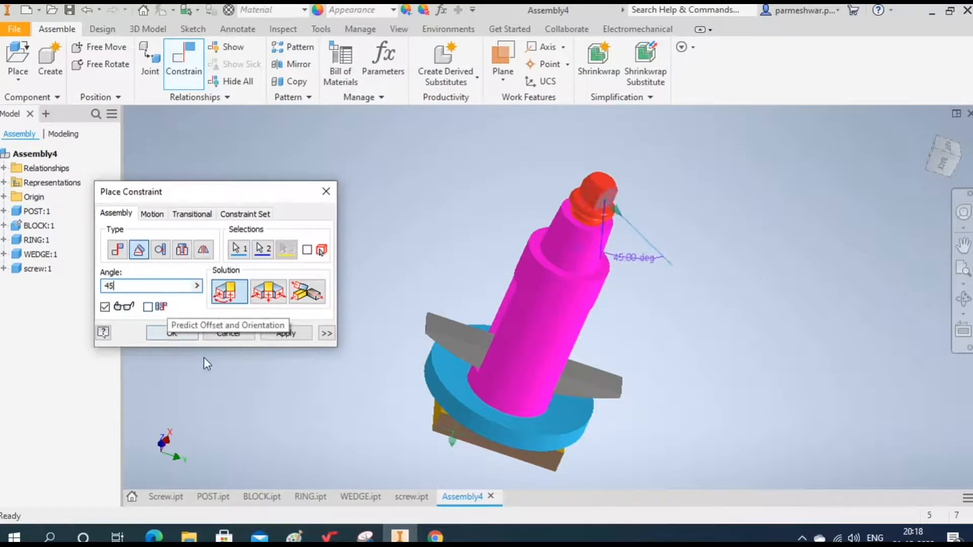
{"action": "left_click", "coordinate": [287, 332]}
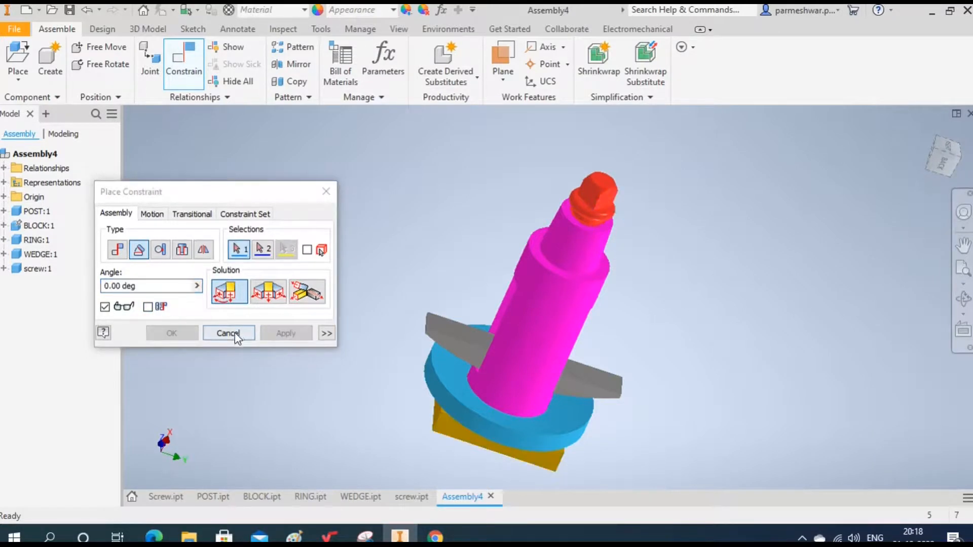
{"action": "left_click", "coordinate": [228, 333]}
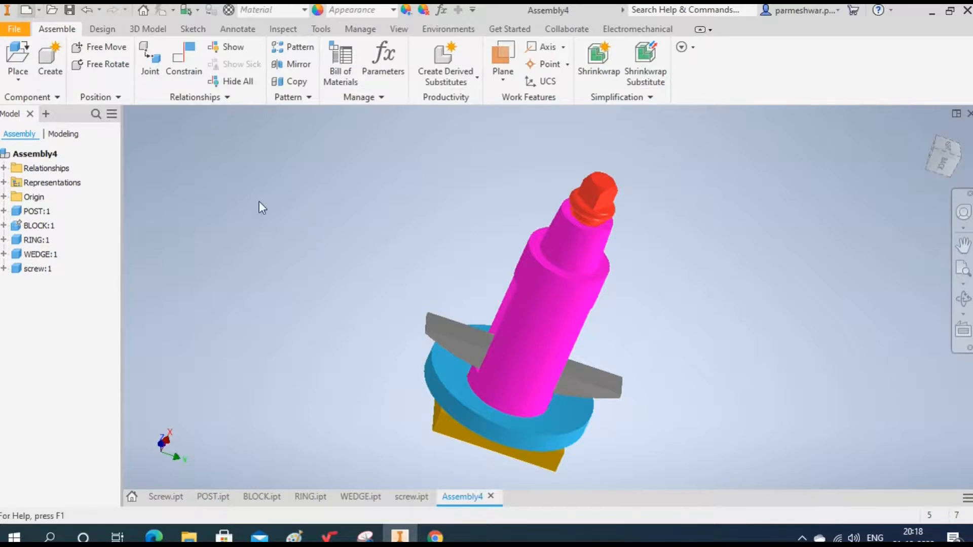
- Create a new drawing document from the metric ISO drawing template
{"action": "key", "text": "ctrl+n"}
{"action": "scroll", "coordinate": [403, 317], "scroll_direction": "down", "scroll_amount": 3}
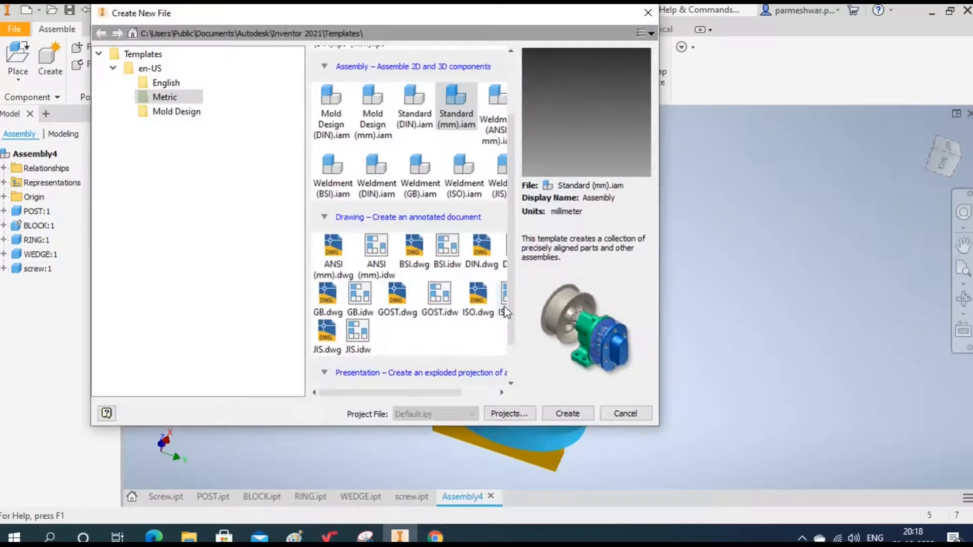
{"action": "left_click", "coordinate": [570, 412]}
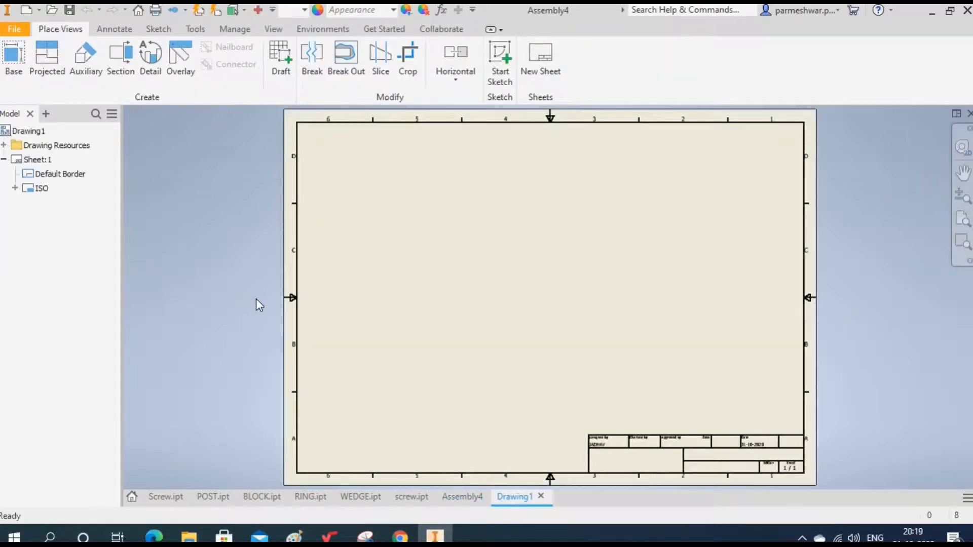
- Return to the assembly and save it as ASSEMBLY OF SINGLE TOOL POST in the SINGLE TOOL POST ASSEMBLY folder
{"action": "left_click", "coordinate": [465, 497]}
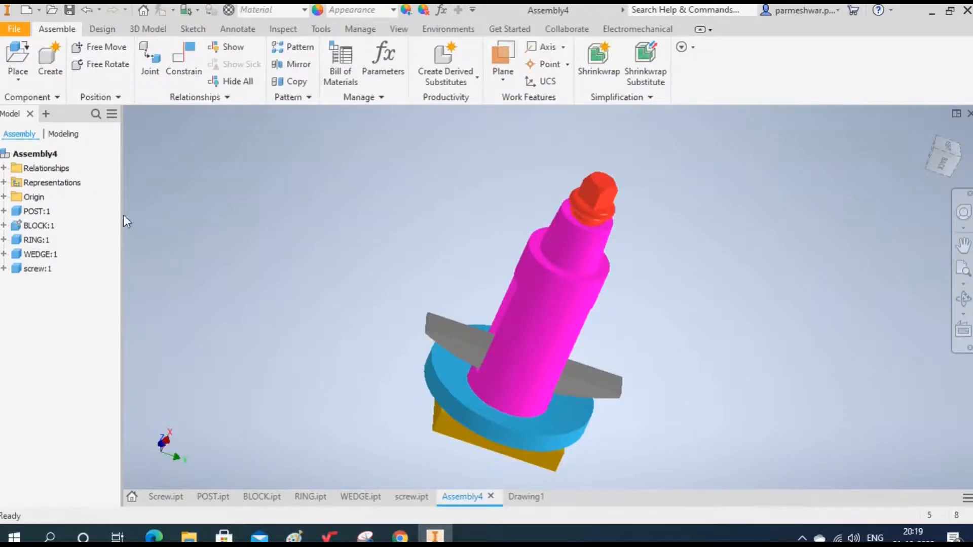
{"action": "left_click", "coordinate": [70, 10]}
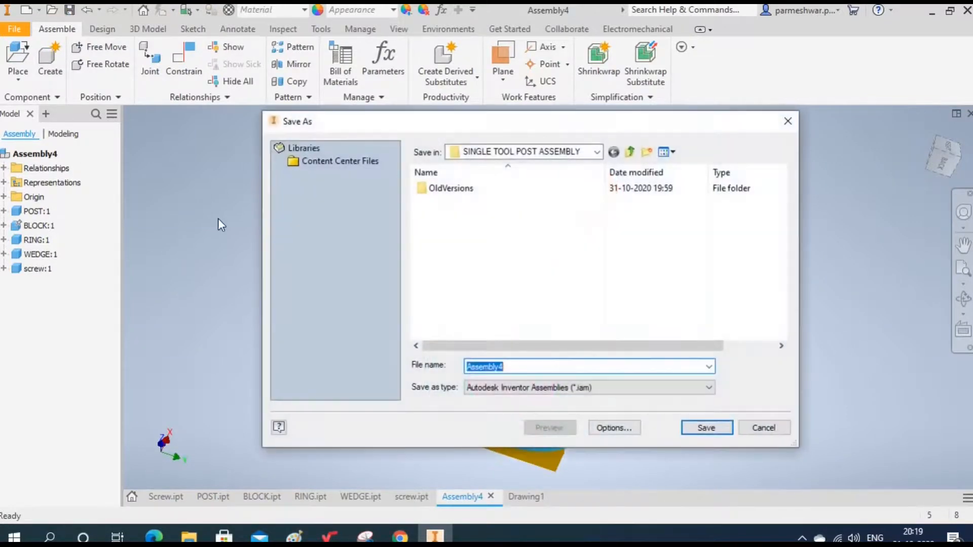
{"action": "type", "text": "ASSEMBLY OF SINGLE "}
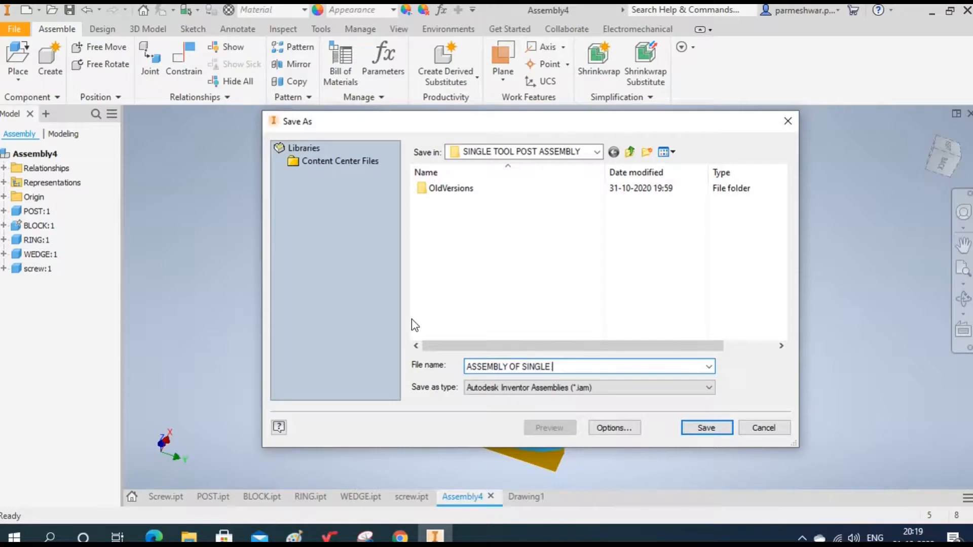
{"action": "type", "text": "TOOL POST"}
{"action": "left_click", "coordinate": [705, 428]}
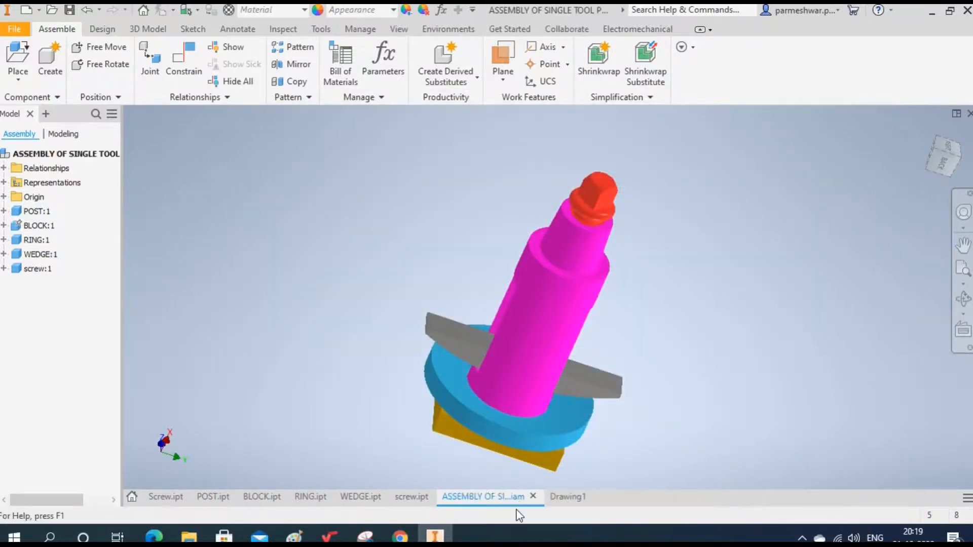
- Start a base view of the assembly on the new drawing, oriented to look onto the screw head, in the sheet's lower-left area
{"action": "left_click", "coordinate": [563, 498]}
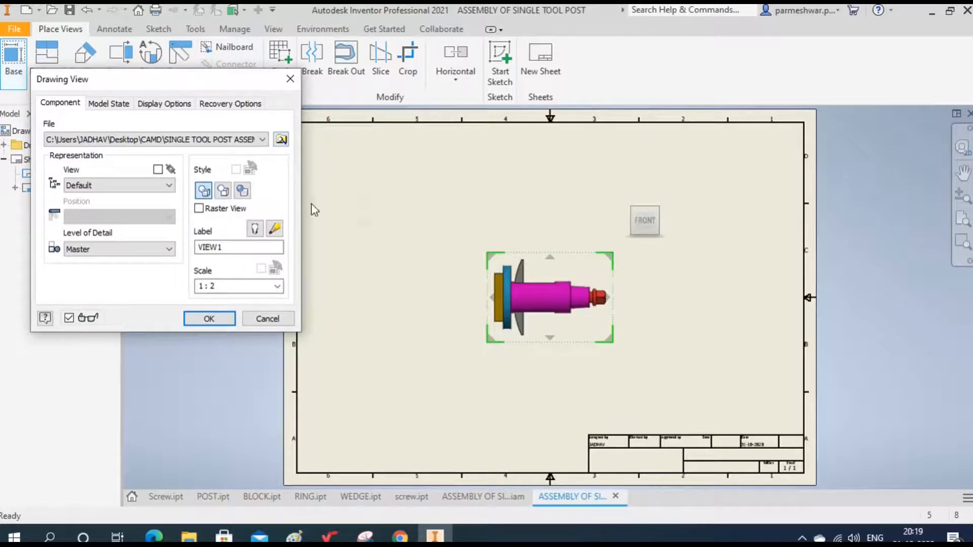
{"action": "left_click_drag", "start_coordinate": [489, 335], "coordinate": [410, 394]}
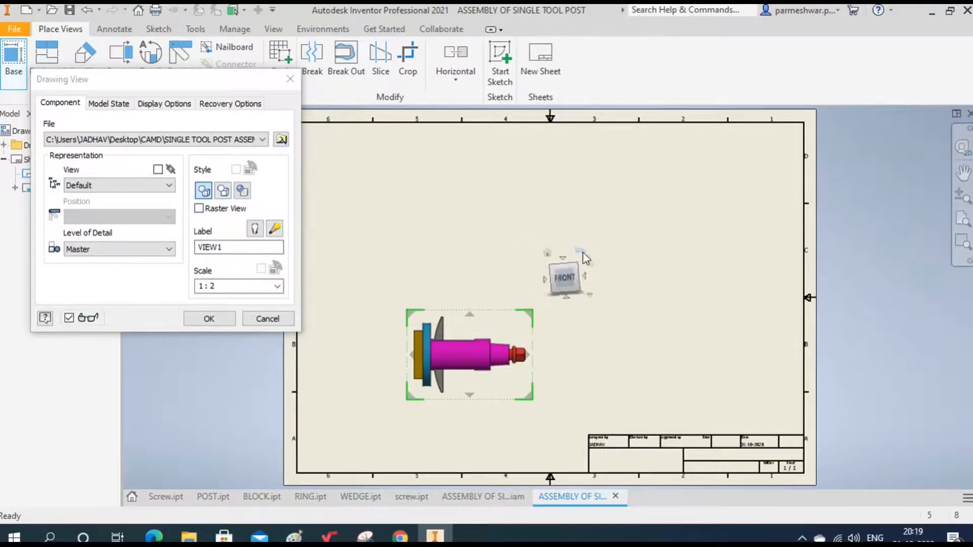
{"action": "left_click", "coordinate": [582, 252]}
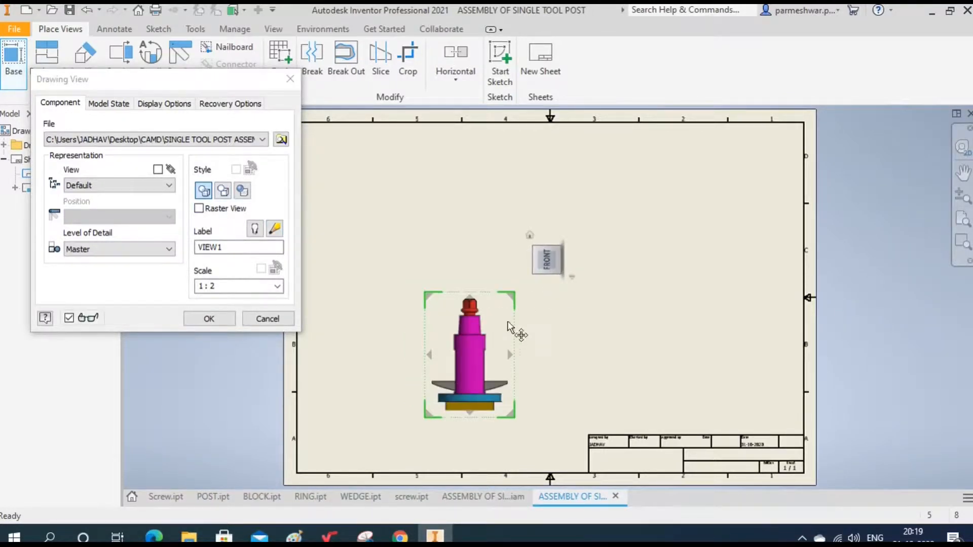
{"action": "left_click_drag", "start_coordinate": [509, 327], "coordinate": [431, 290]}
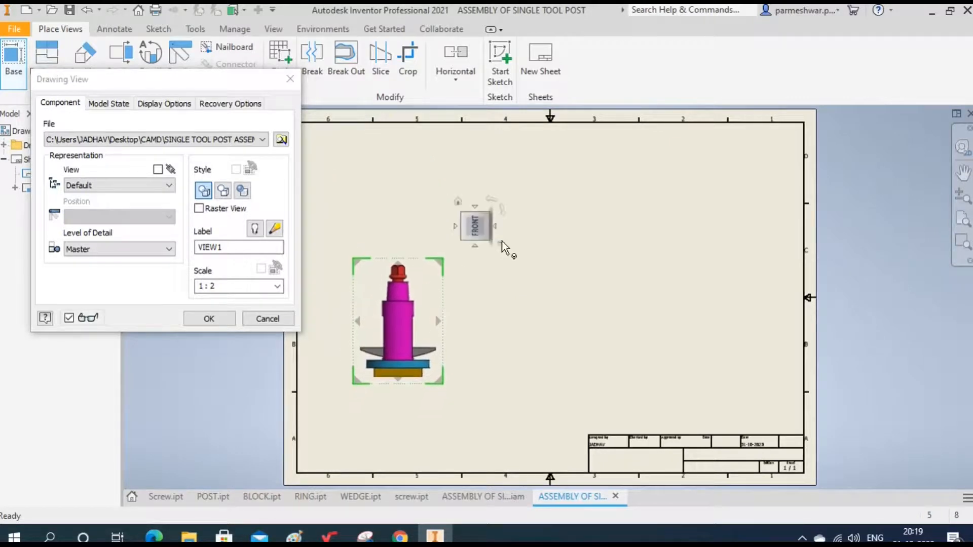
{"action": "left_click", "coordinate": [477, 205]}
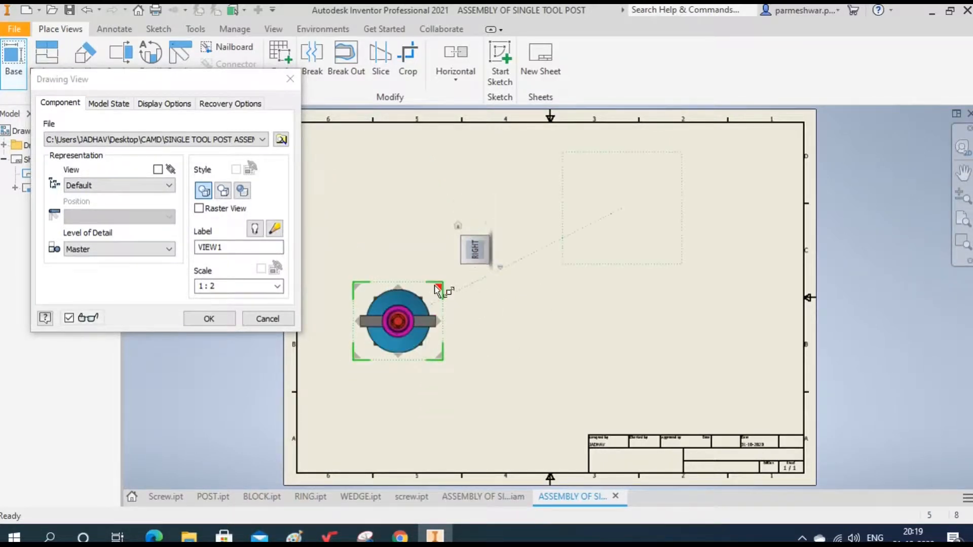
{"action": "left_click_drag", "start_coordinate": [436, 291], "coordinate": [416, 374]}
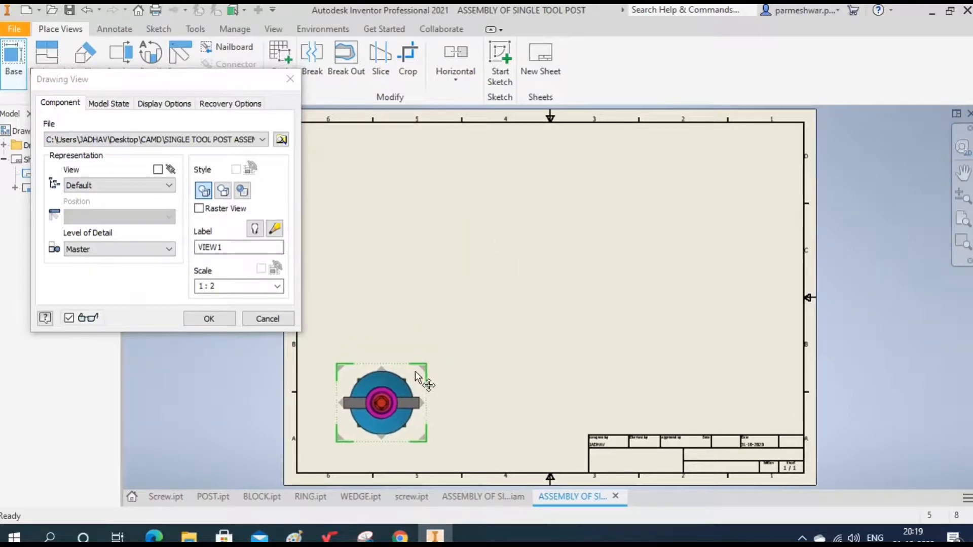
- Set the base view's scale to 1 : 1.5 and shift it slightly up on the sheet, clear of the border
{"action": "left_click", "coordinate": [222, 286]}
{"action": "left_click", "coordinate": [222, 286]}
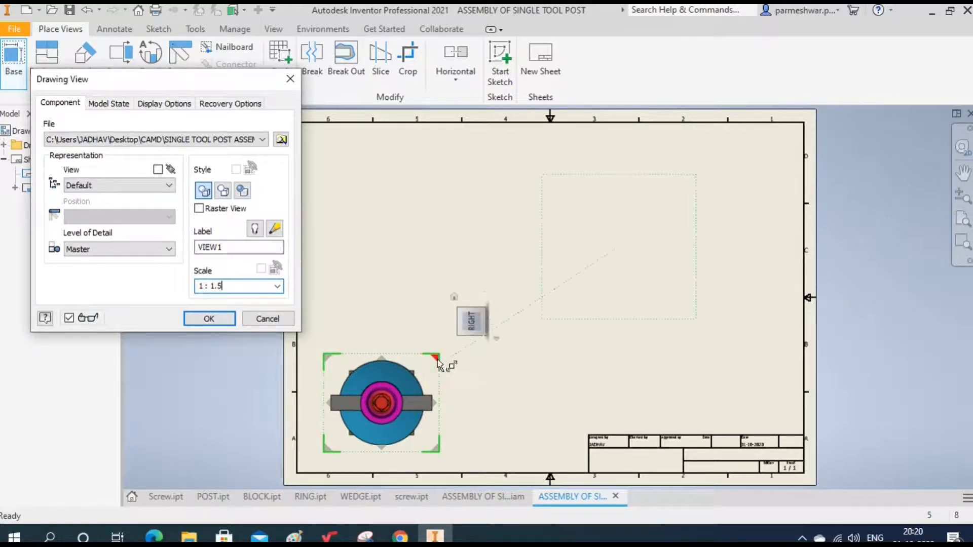
{"action": "left_click", "coordinate": [437, 361]}
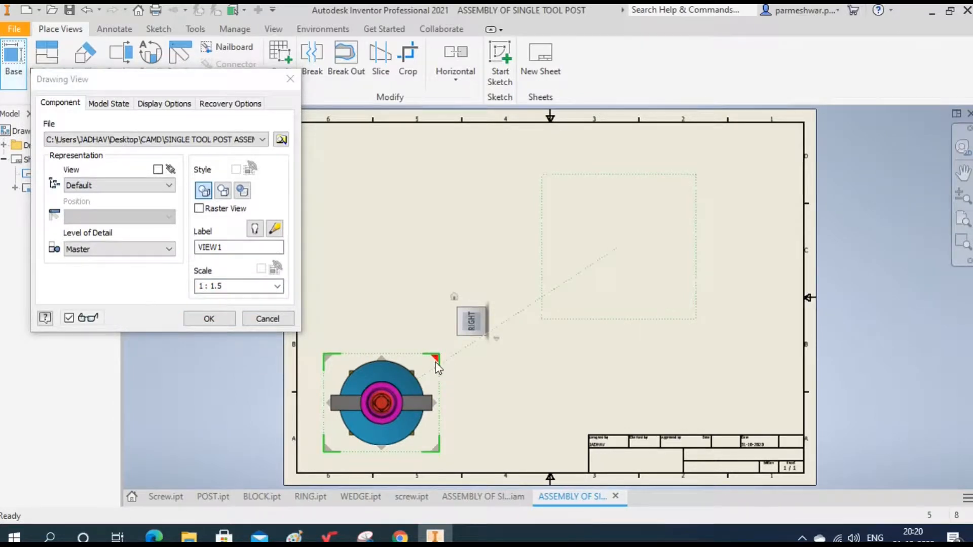
{"action": "left_click_drag", "start_coordinate": [424, 363], "coordinate": [427, 351]}
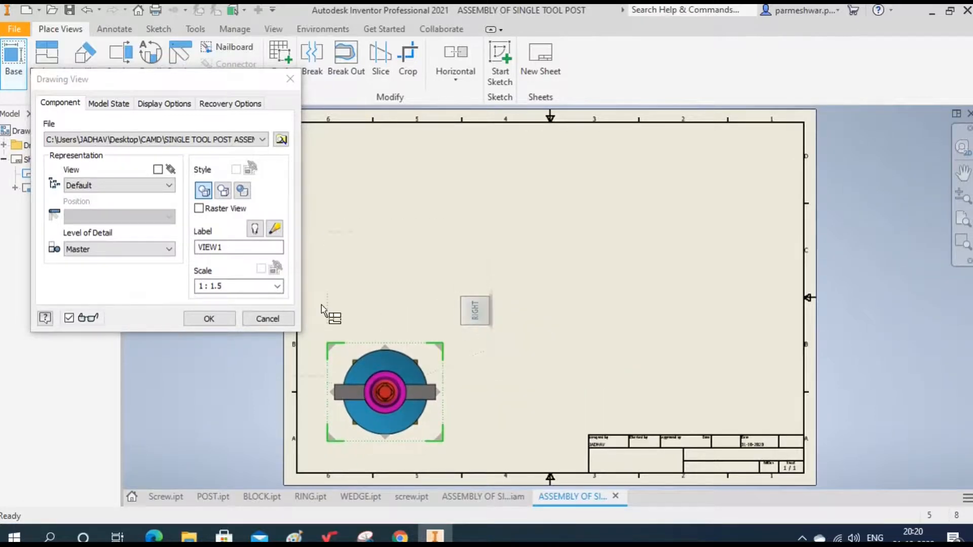
- Accept the base view and place a section view above it, cut along an L-shaped line from its left side through the centre and out below
{"action": "left_click", "coordinate": [209, 318]}
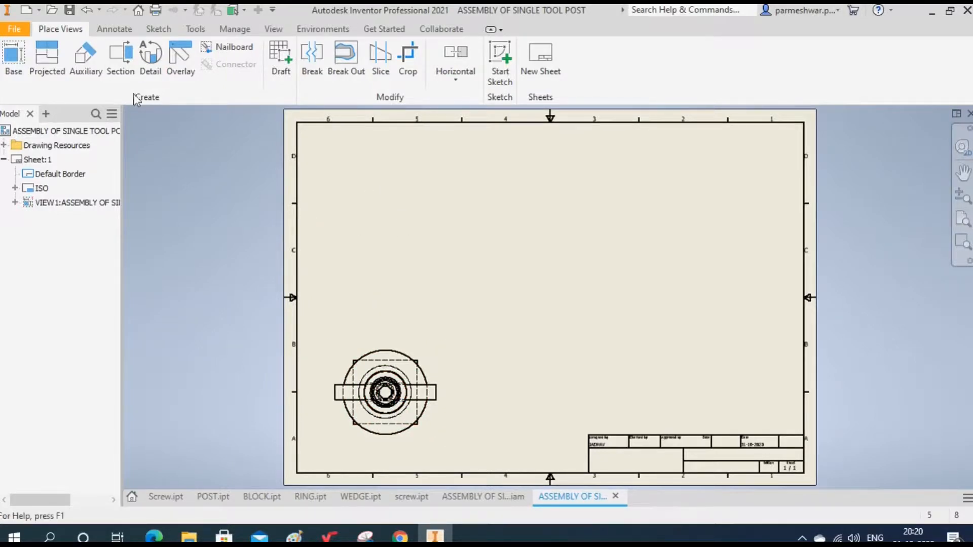
{"action": "left_click", "coordinate": [122, 65]}
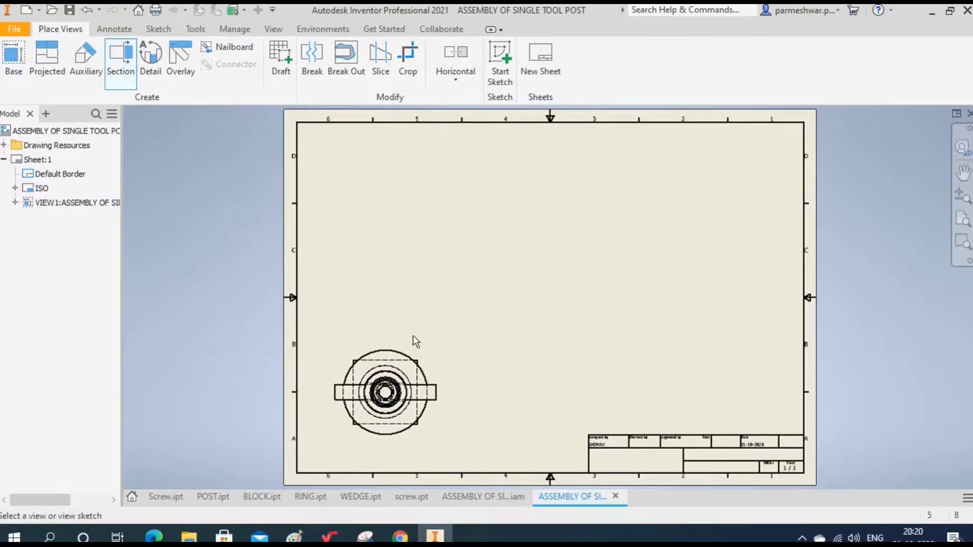
{"action": "left_click", "coordinate": [346, 350]}
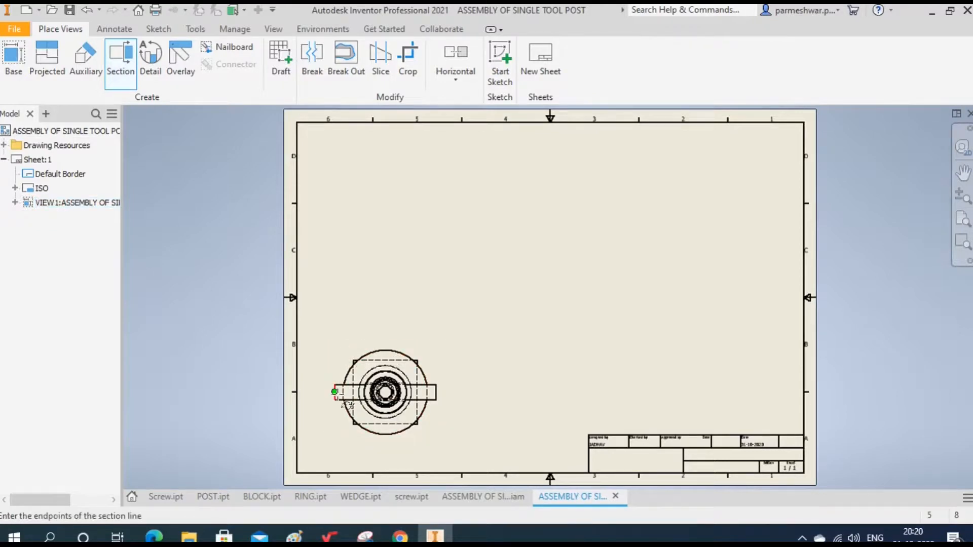
{"action": "left_click", "coordinate": [305, 393]}
{"action": "left_click", "coordinate": [385, 391]}
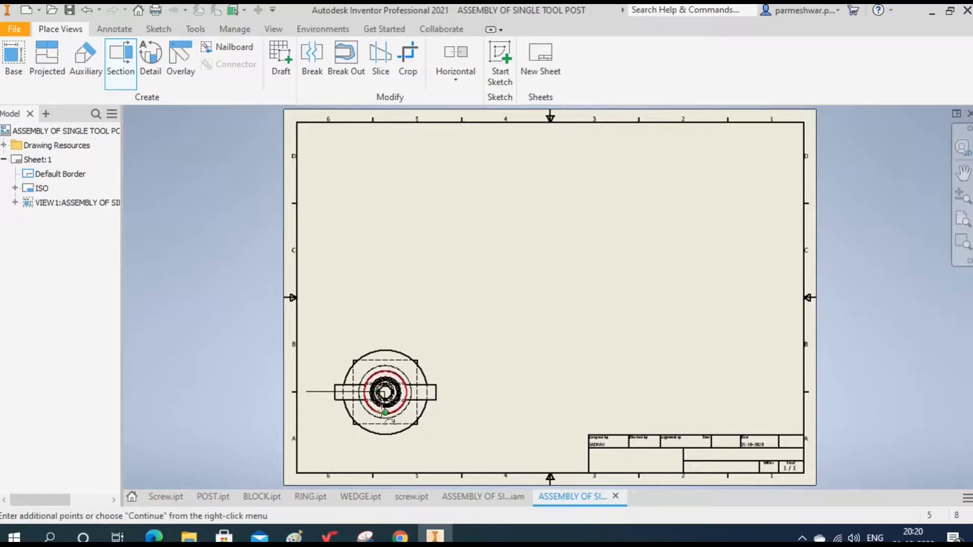
{"action": "left_click", "coordinate": [384, 461]}
{"action": "left_click", "coordinate": [436, 447]}
{"action": "right_click", "coordinate": [435, 447]}
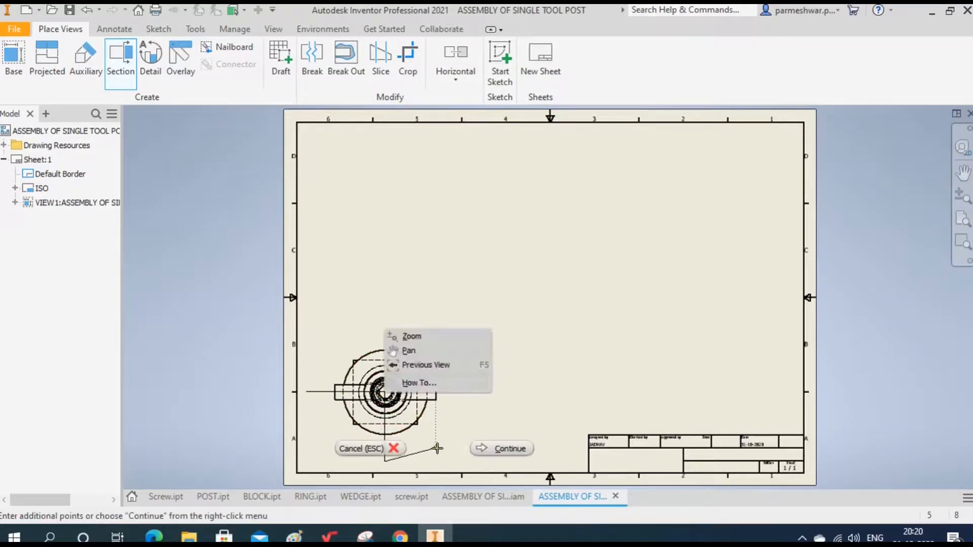
{"action": "left_click", "coordinate": [492, 449]}
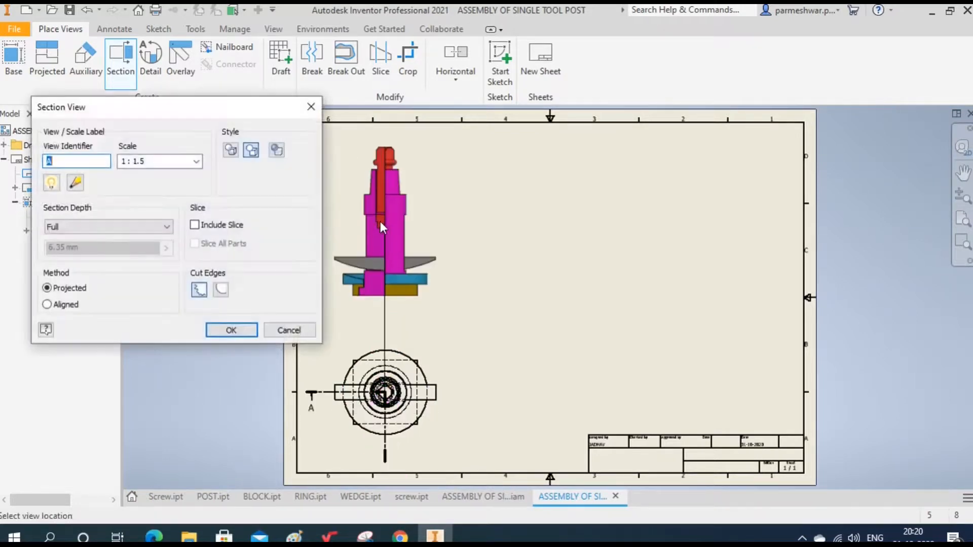
{"action": "left_click", "coordinate": [379, 224]}
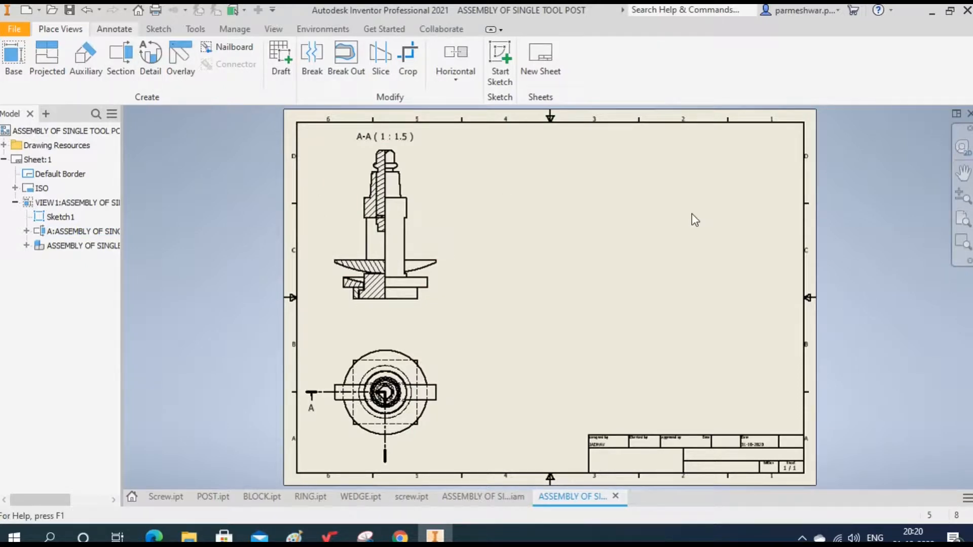
- Insert a structured, first-level parts list sourced from Assembly1 in the Tool Post folder, placing it just above the title block
{"action": "left_click", "coordinate": [114, 29]}
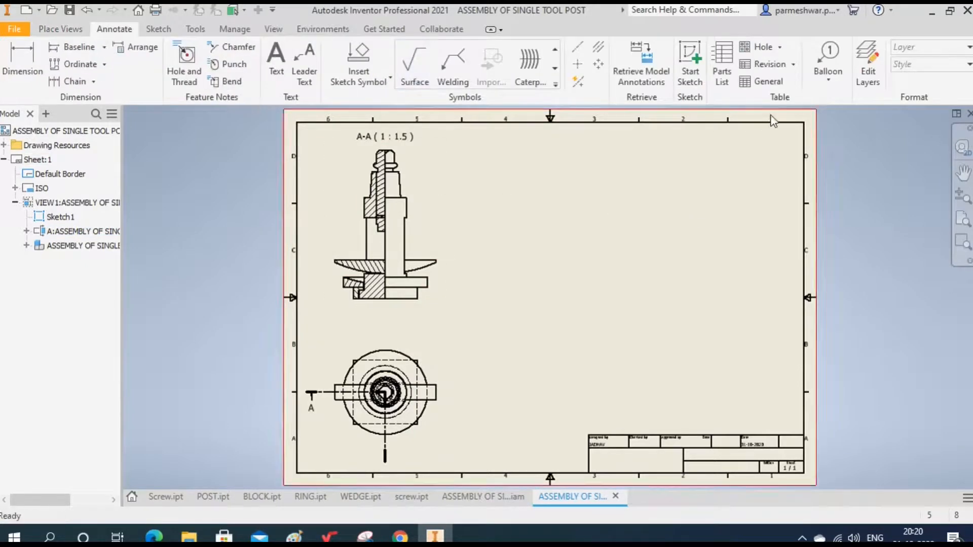
{"action": "left_click", "coordinate": [724, 61]}
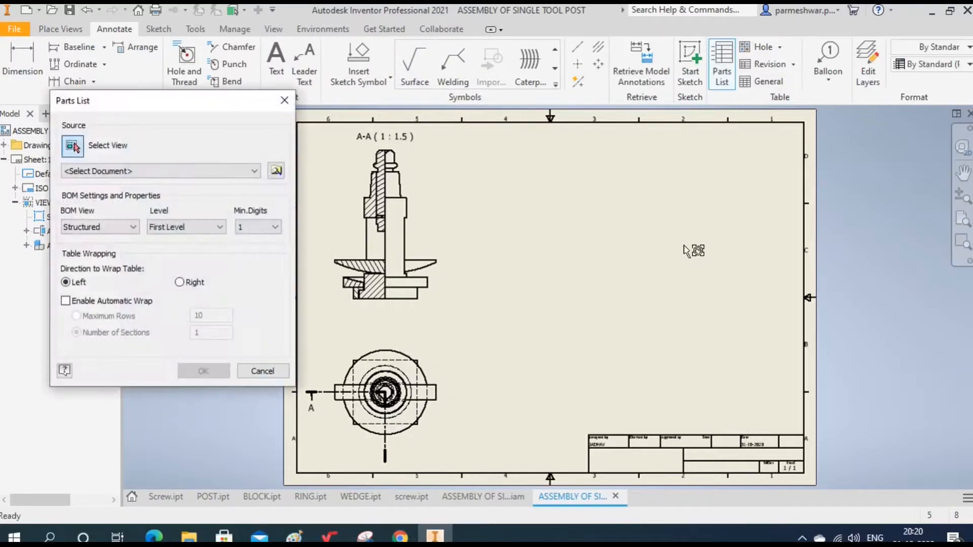
{"action": "left_click", "coordinate": [276, 170]}
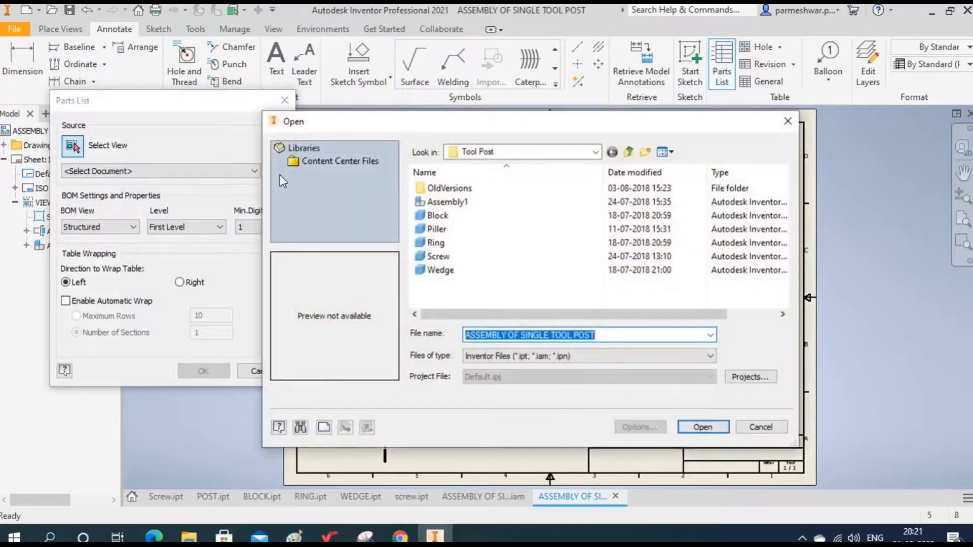
{"action": "left_click", "coordinate": [446, 201]}
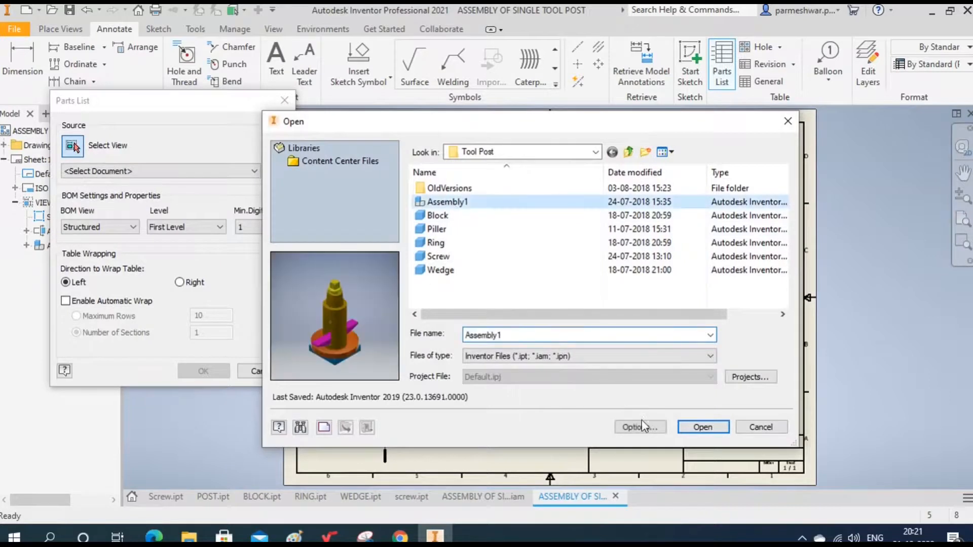
{"action": "left_click", "coordinate": [704, 428]}
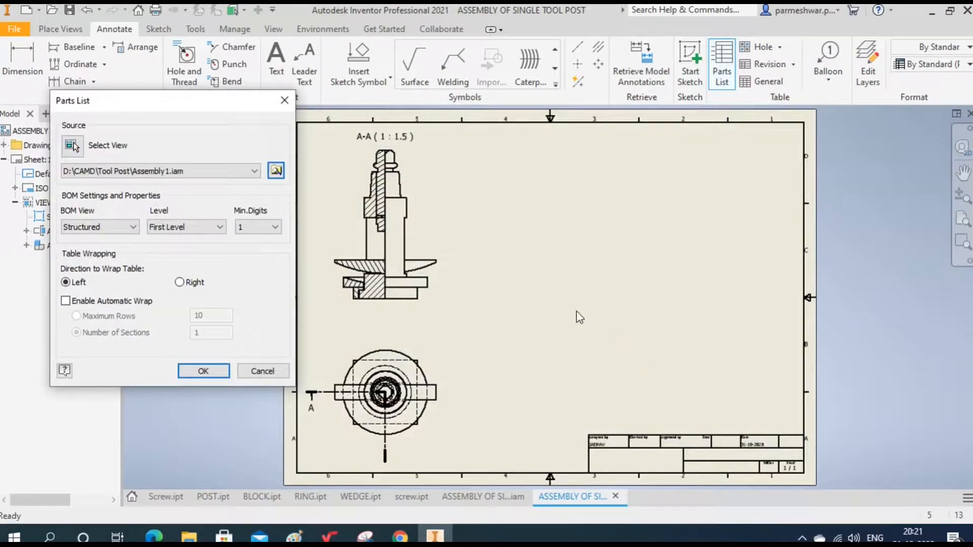
{"action": "left_click", "coordinate": [203, 375]}
{"action": "left_click", "coordinate": [215, 285]}
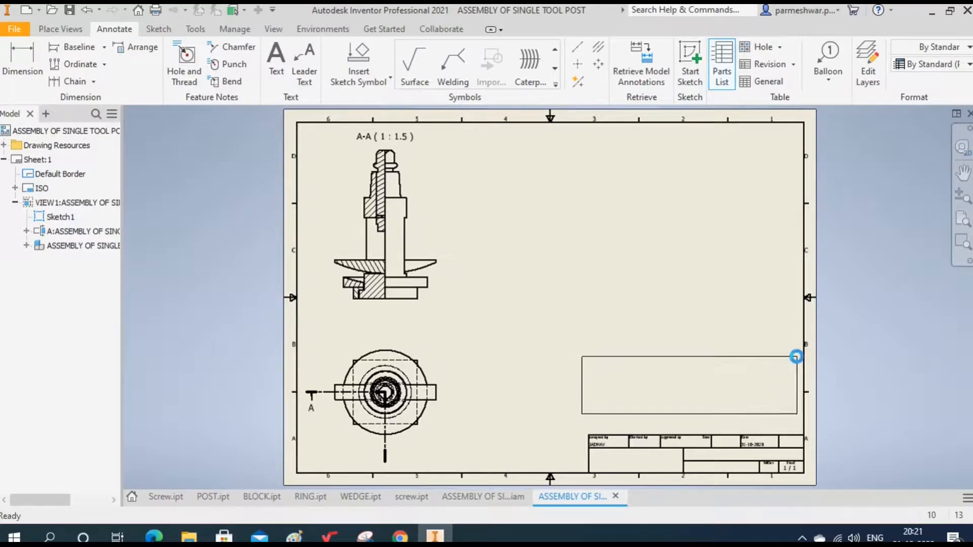
{"action": "left_click", "coordinate": [793, 356]}
{"action": "left_click", "coordinate": [592, 305]}
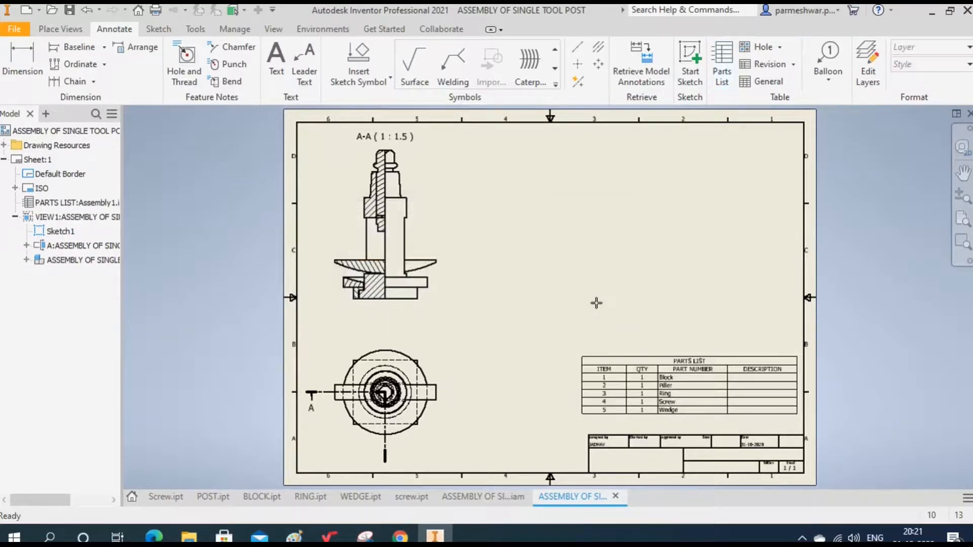
- Change the parts list's DESCRIPTION column heading to MATERIAL and centre the column's values
{"action": "double_click", "coordinate": [671, 366]}
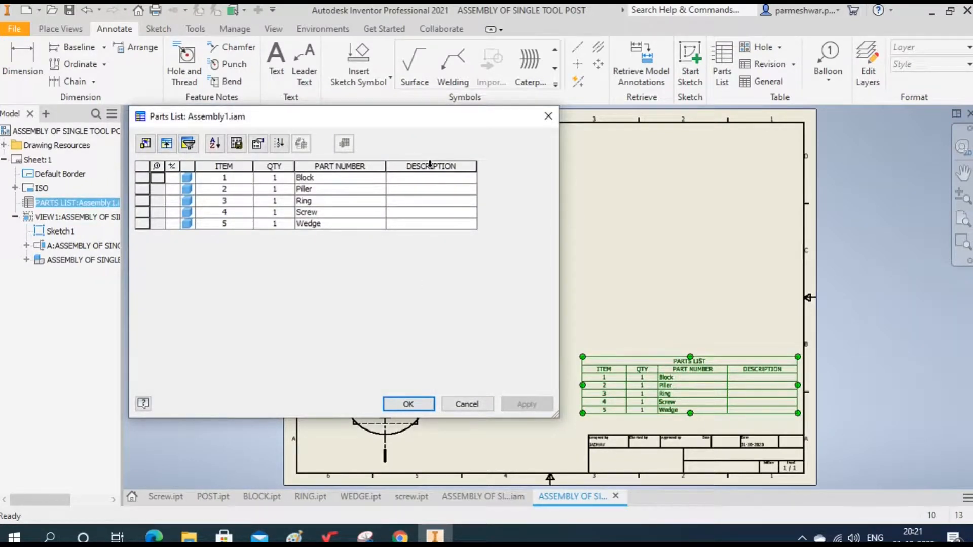
{"action": "left_click", "coordinate": [430, 165]}
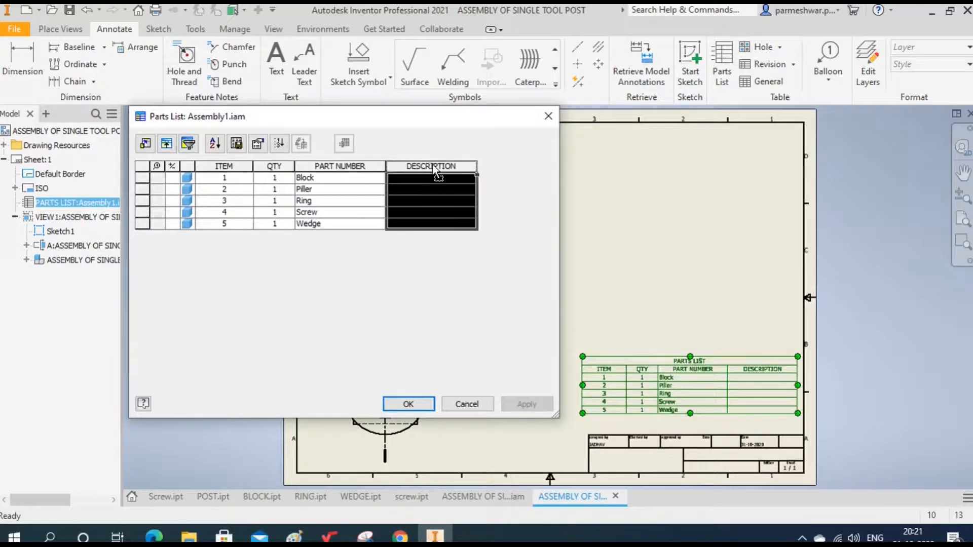
{"action": "right_click", "coordinate": [444, 163]}
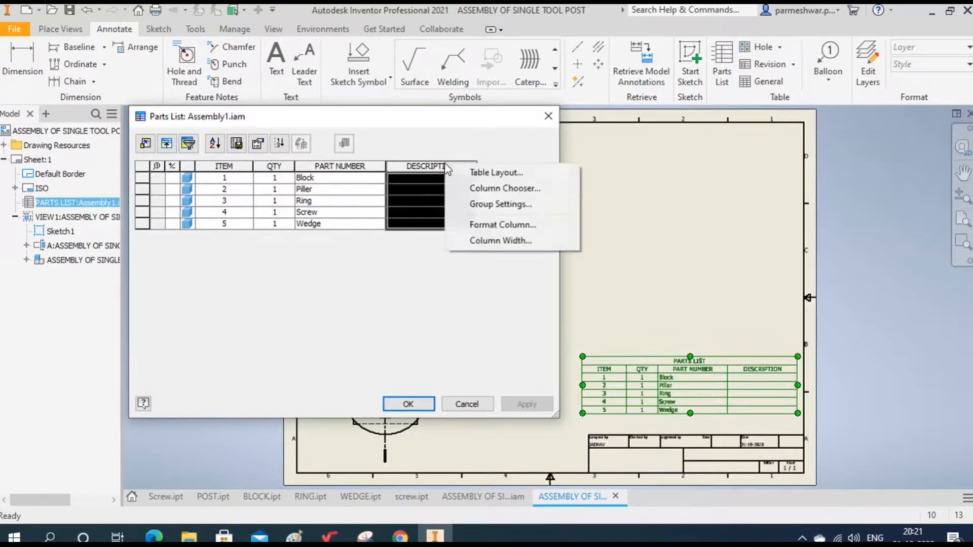
{"action": "left_click", "coordinate": [508, 225]}
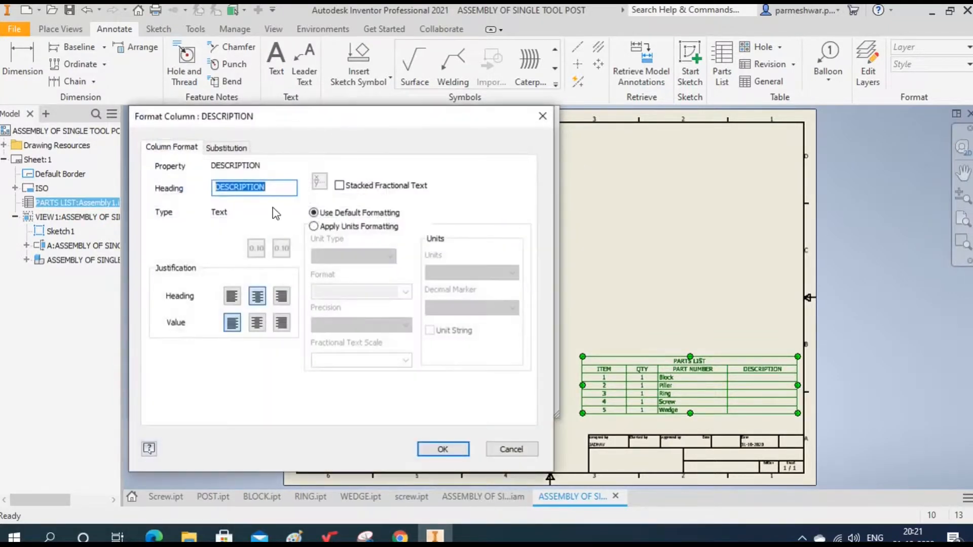
{"action": "type", "text": "MATERIAL"}
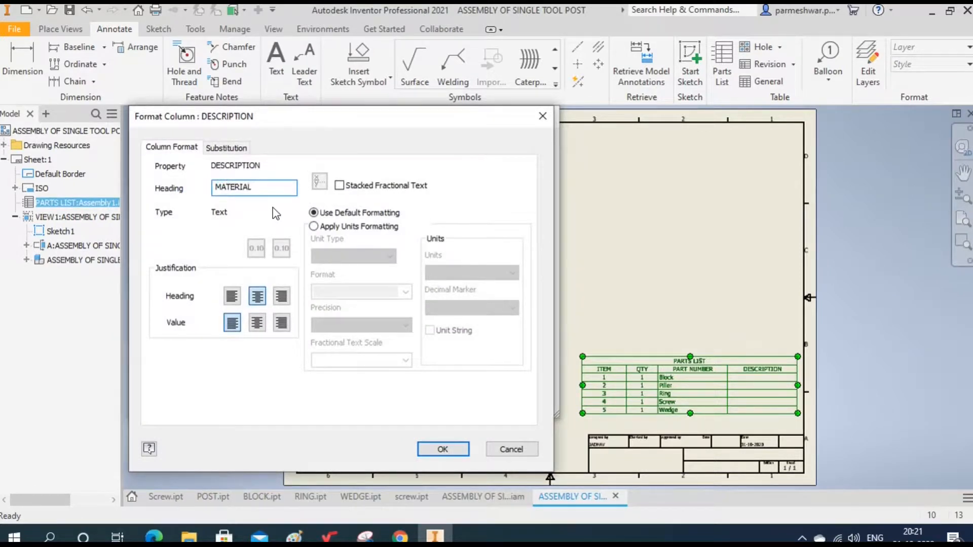
{"action": "left_click", "coordinate": [257, 322]}
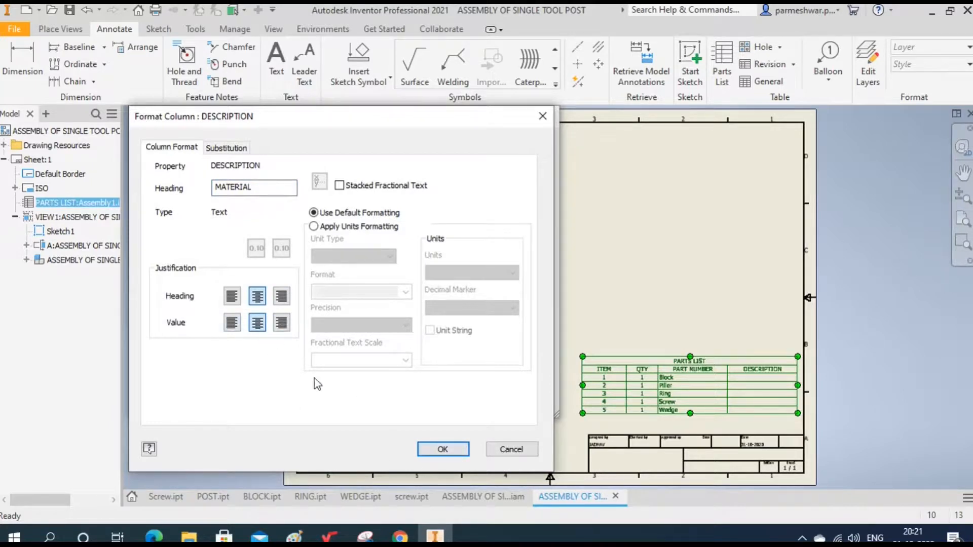
{"action": "left_click", "coordinate": [442, 449]}
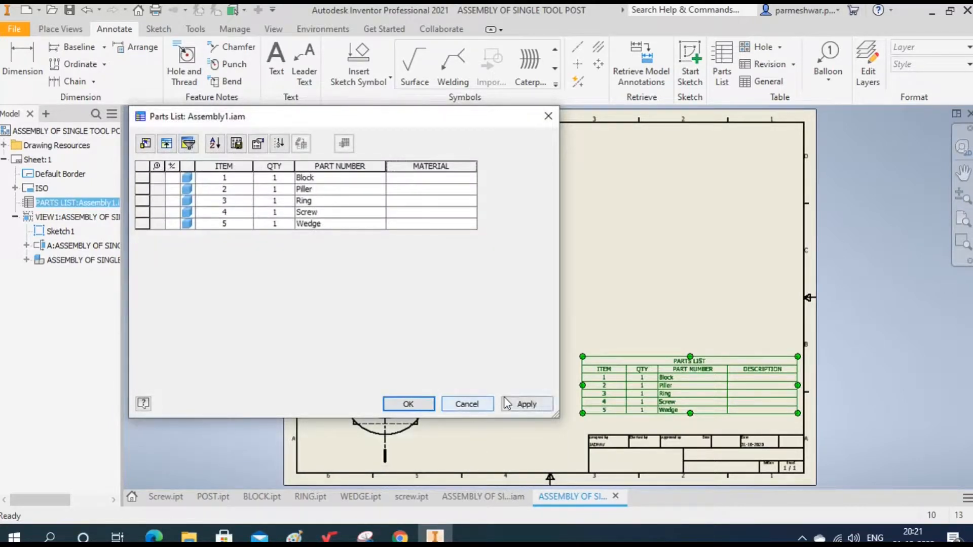
- Enter CAST IRON as the material of the Block and the Piller in the parts list
{"action": "left_click", "coordinate": [422, 182]}
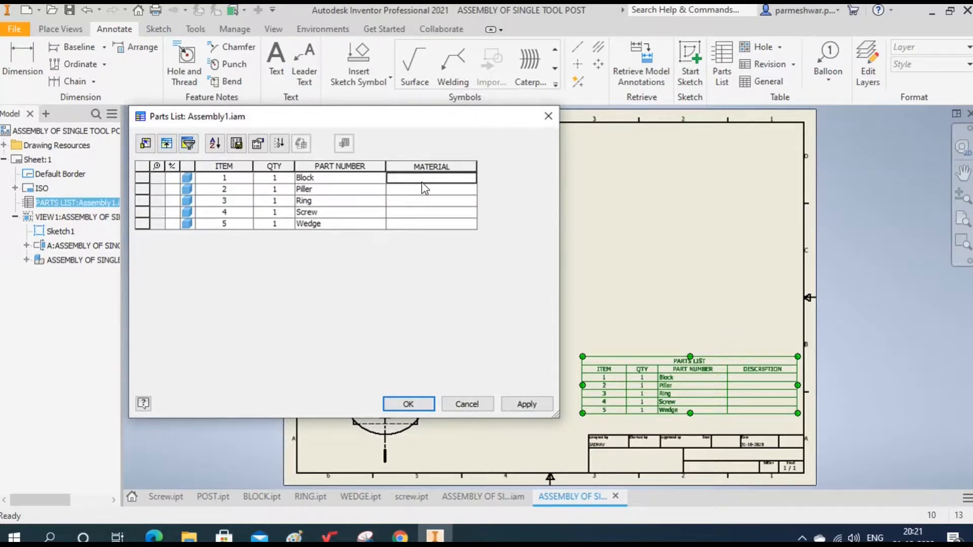
{"action": "type", "text": "CAST IRON"}
{"action": "left_click", "coordinate": [424, 191]}
{"action": "type", "text": "CAST "}
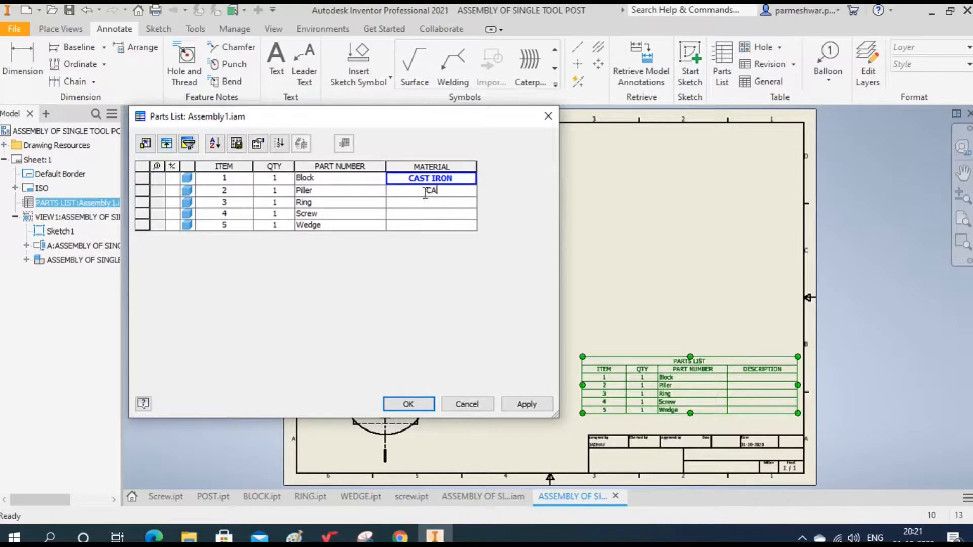
{"action": "type", "text": "IRON"}
- Copy the CAST IRON entry to the Ring, Screw and Wedge rows and apply the parts list changes
{"action": "left_click_drag", "start_coordinate": [454, 191], "coordinate": [409, 195]}
{"action": "key", "text": "ctrl+c"}
{"action": "left_click", "coordinate": [433, 202]}
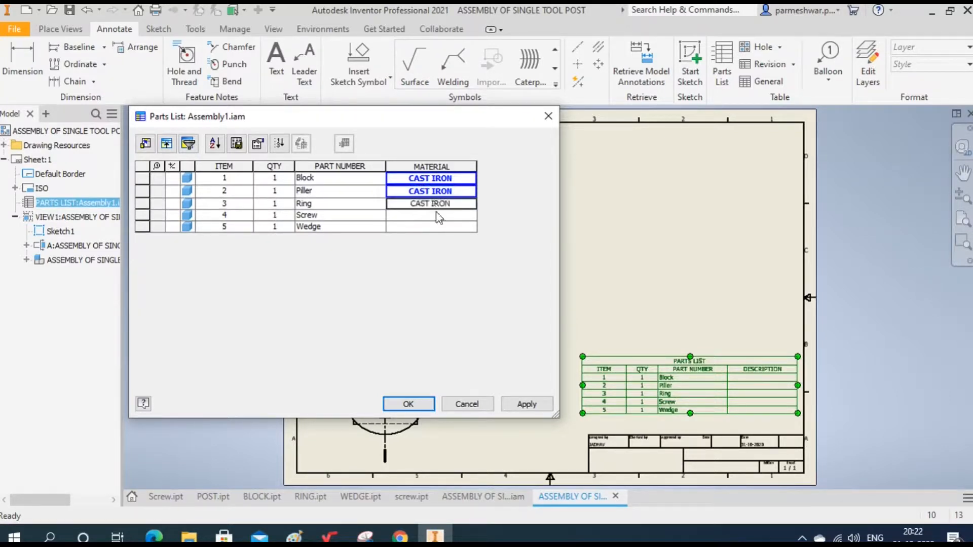
{"action": "left_click", "coordinate": [438, 217]}
{"action": "key", "text": "ctrl+v"}
{"action": "left_click", "coordinate": [434, 231]}
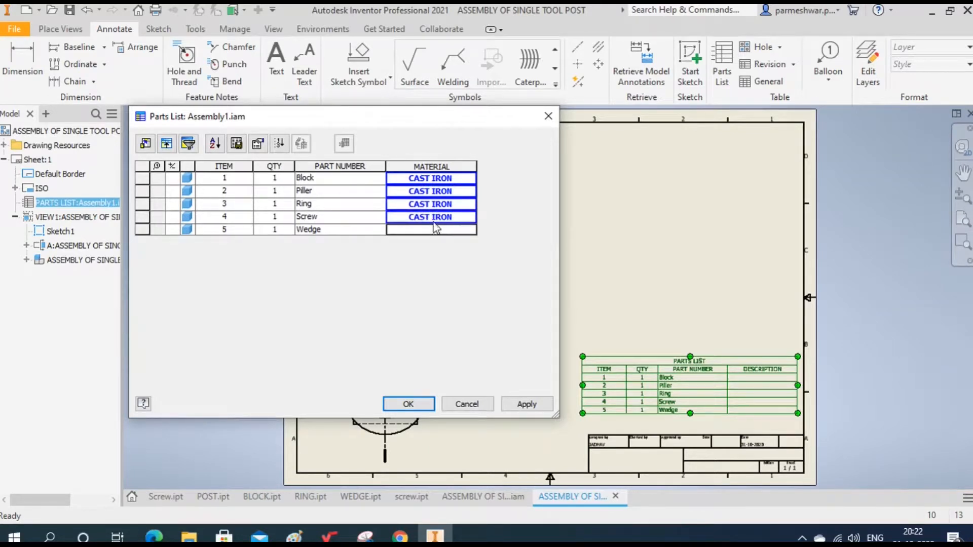
{"action": "key", "text": "ctrl+v"}
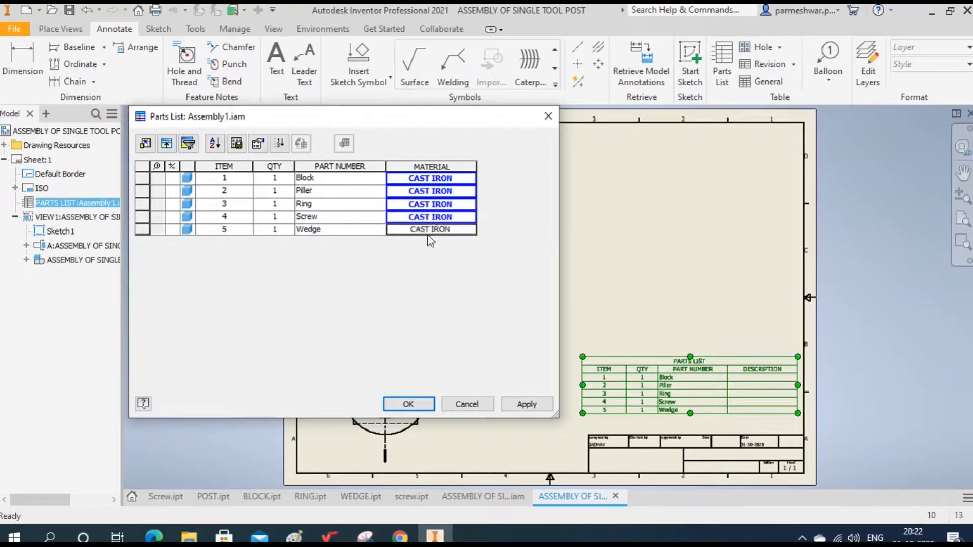
{"action": "left_click", "coordinate": [540, 407]}
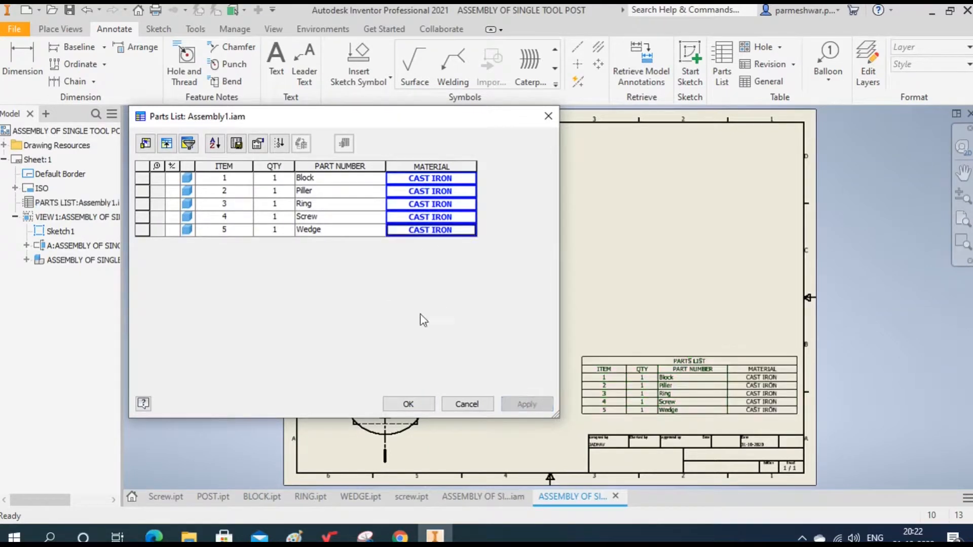
- Centre the values of the PART NUMBER column in the parts list
{"action": "left_click", "coordinate": [327, 165]}
{"action": "right_click", "coordinate": [330, 165]}
{"action": "left_click", "coordinate": [382, 232]}
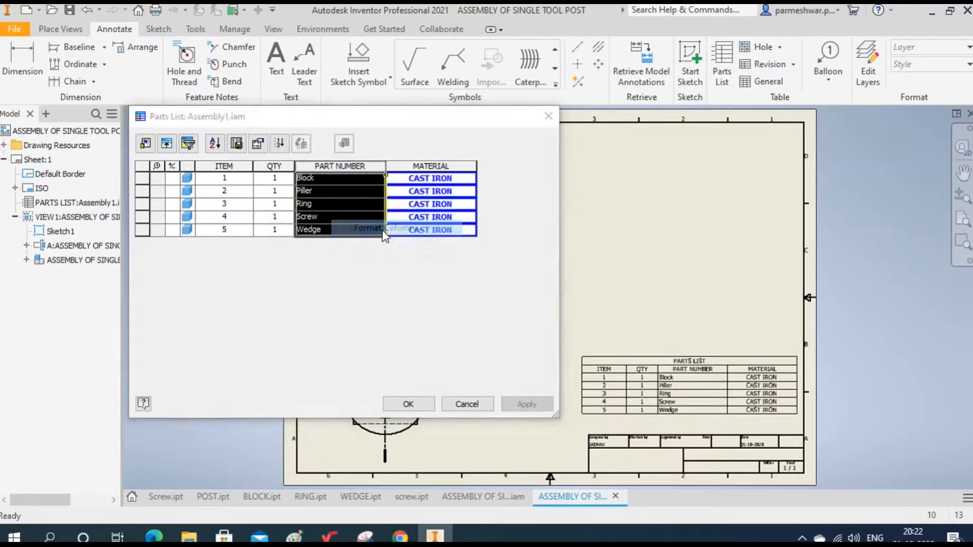
{"action": "left_click", "coordinate": [257, 323]}
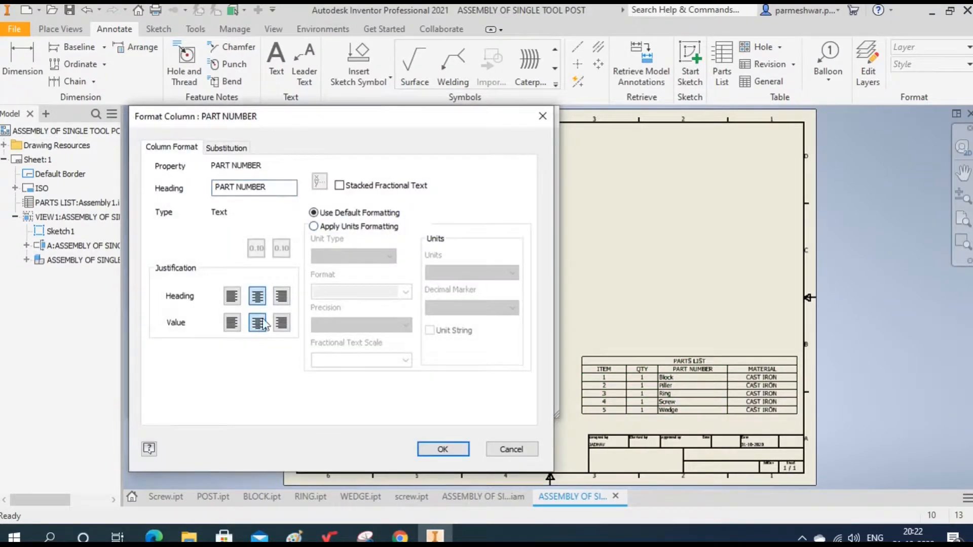
{"action": "left_click", "coordinate": [442, 449]}
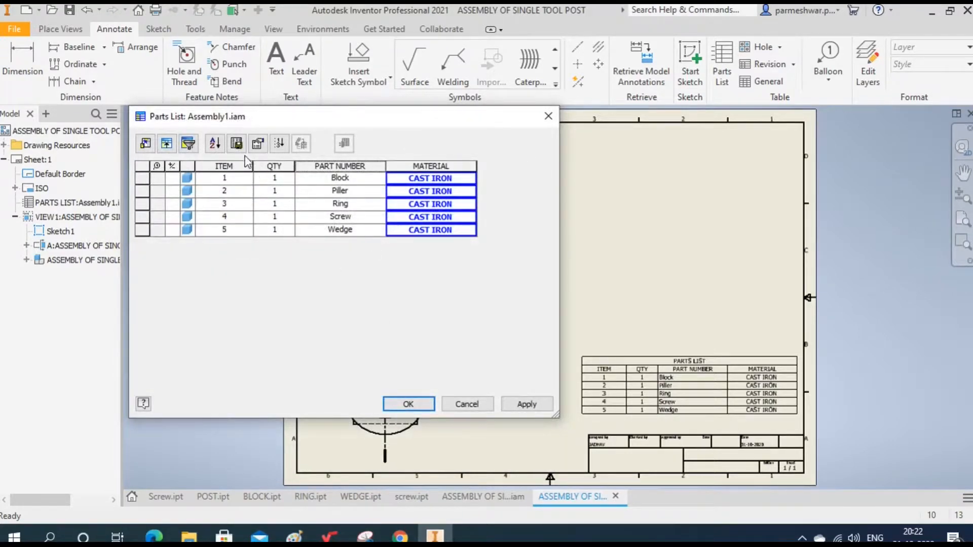
- Tighten the ITEM and QTY columns in the parts list editor, and narrow the placed table by moving its left edge inward
{"action": "mouse_move", "coordinate": [253, 167]}
{"action": "left_mouse_down"}
{"action": "mouse_move", "coordinate": [227, 166]}
{"action": "mouse_move", "coordinate": [260, 166]}
{"action": "mouse_move", "coordinate": [252, 166]}
{"action": "left_mouse_up"}
{"action": "left_click", "coordinate": [529, 404]}
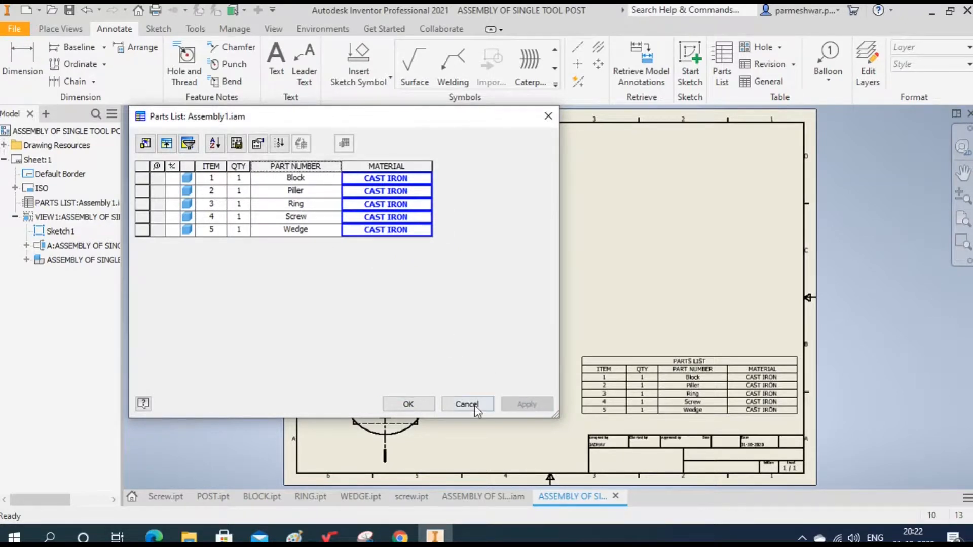
{"action": "left_click", "coordinate": [425, 403]}
{"action": "left_click", "coordinate": [580, 373]}
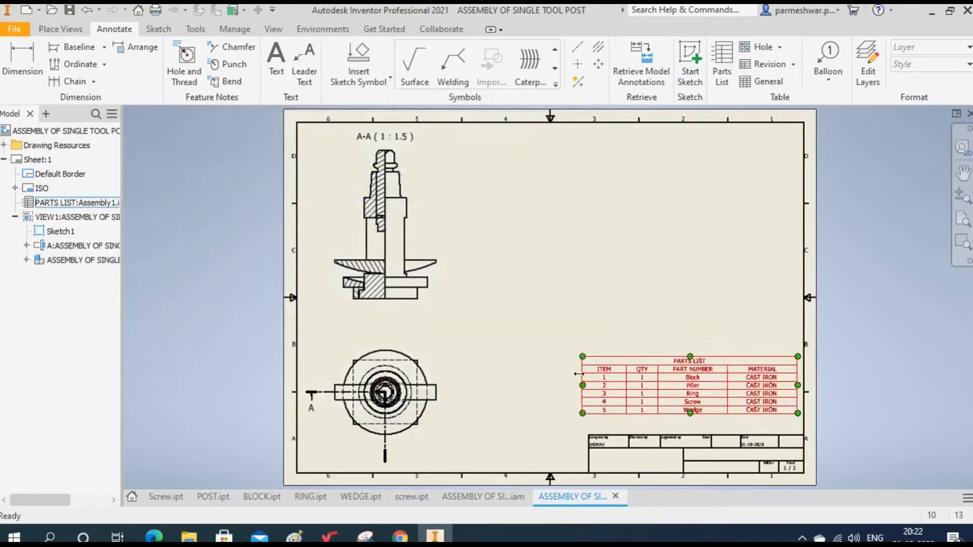
{"action": "left_click_drag", "start_coordinate": [578, 373], "coordinate": [601, 373]}
{"action": "left_click", "coordinate": [553, 318]}
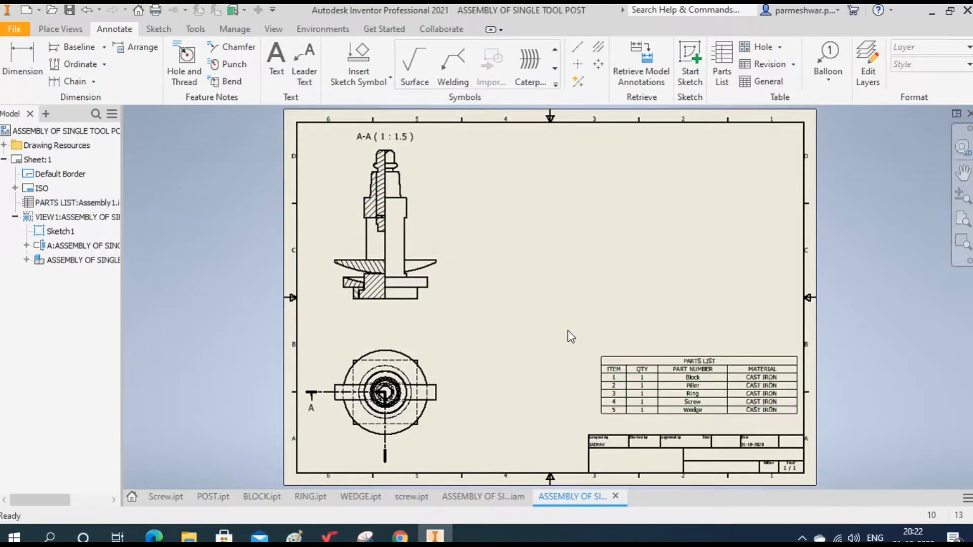
- Project an isometric view from the top view and place it in the free area above the parts list
{"action": "left_click", "coordinate": [60, 29]}
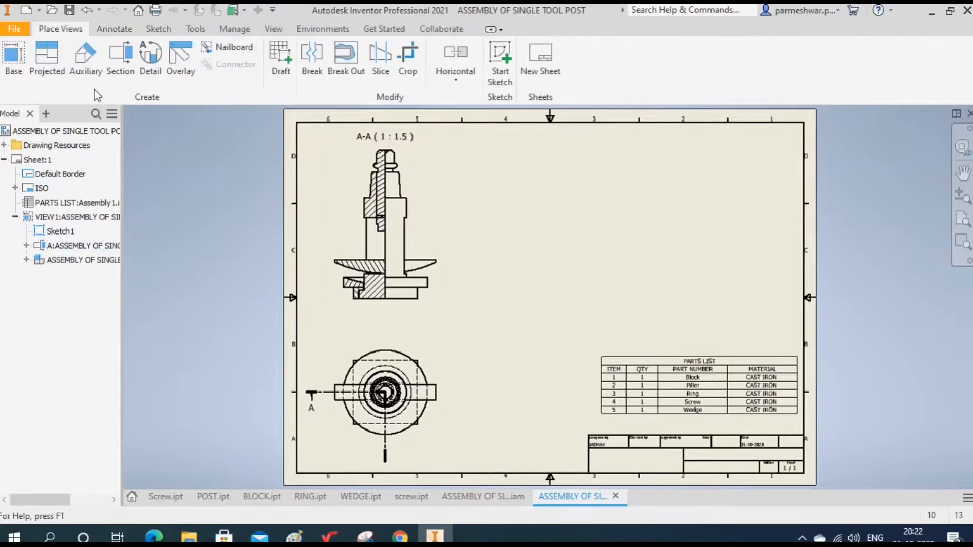
{"action": "left_click", "coordinate": [57, 73]}
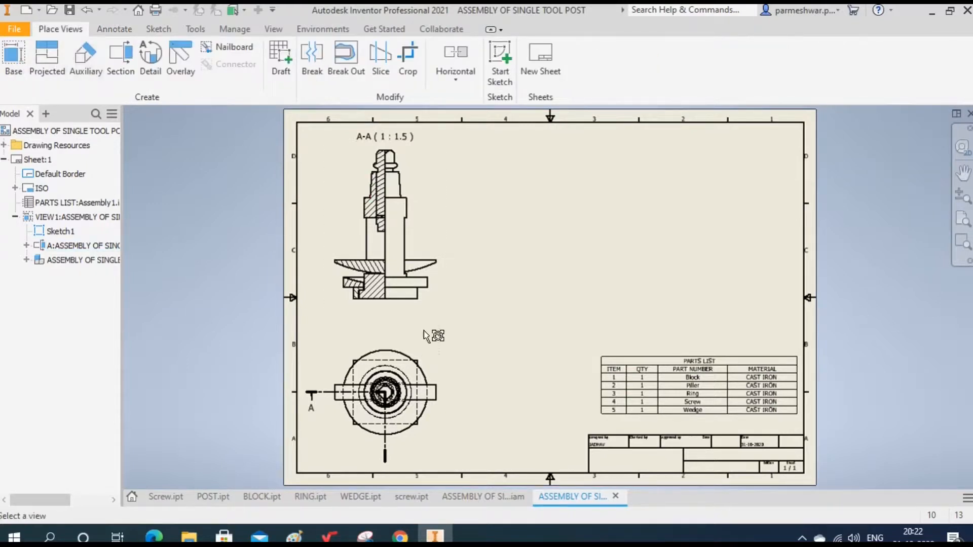
{"action": "left_click", "coordinate": [433, 369]}
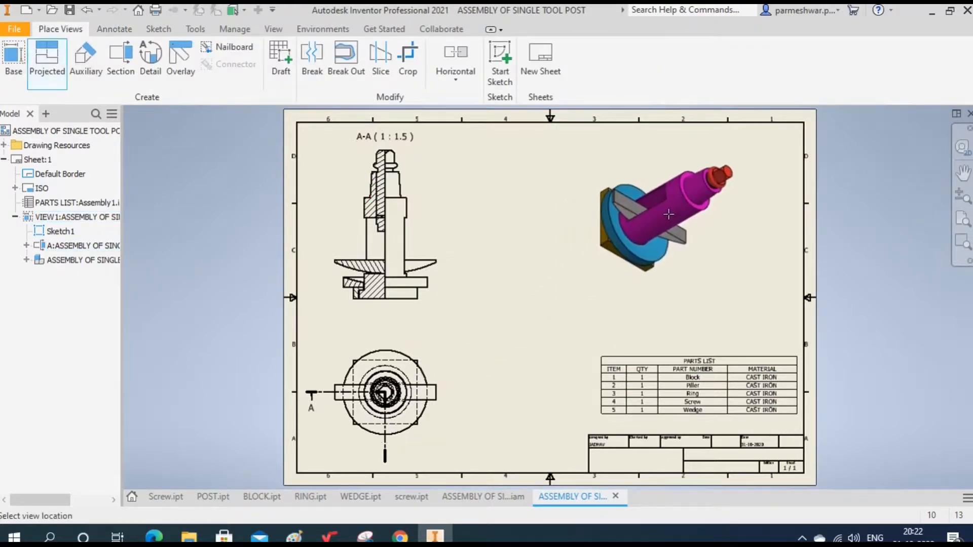
{"action": "left_click", "coordinate": [669, 214]}
{"action": "right_click", "coordinate": [547, 237]}
{"action": "left_click", "coordinate": [607, 238]}
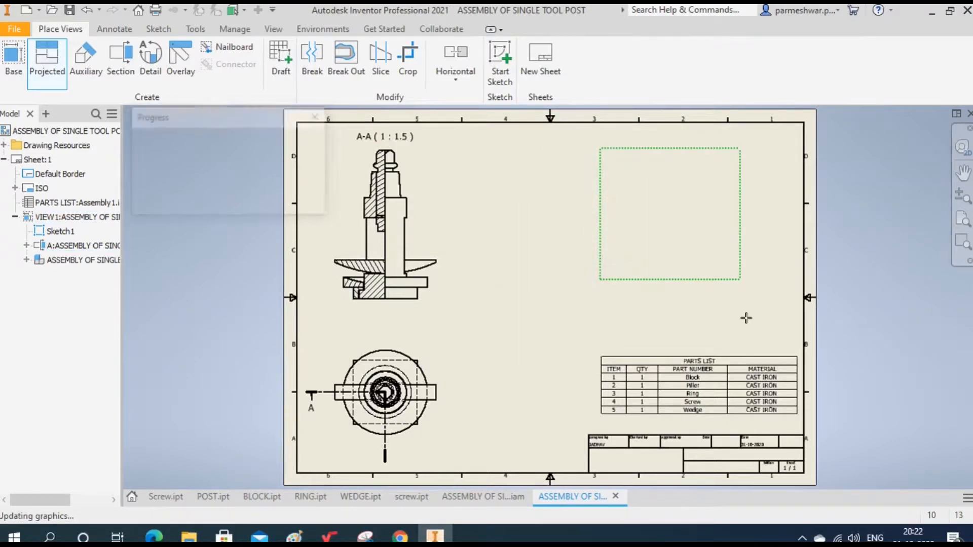
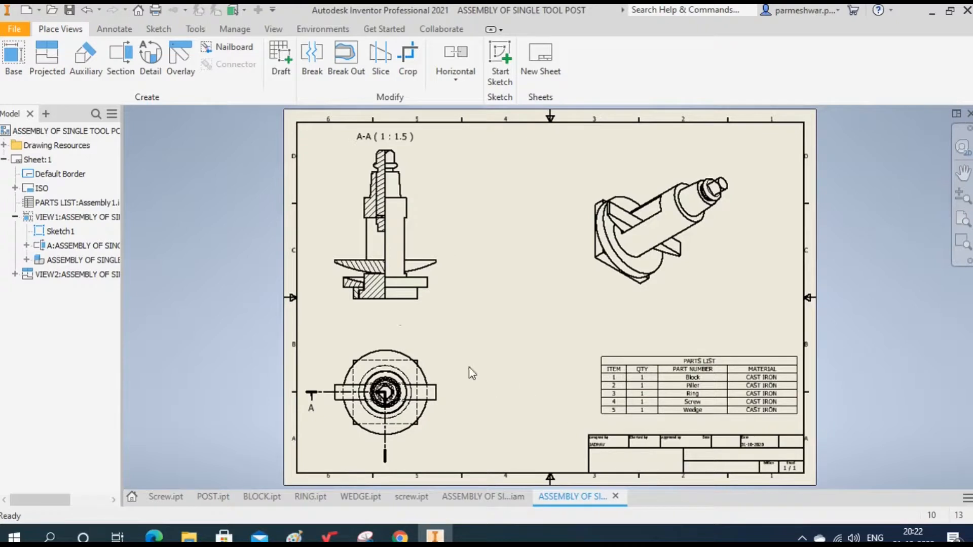
- Add a text note reading "COLLEGE OF ENGINERING ,MAHARSHTRA" between the parts list and the title block
{"action": "left_click", "coordinate": [114, 28]}
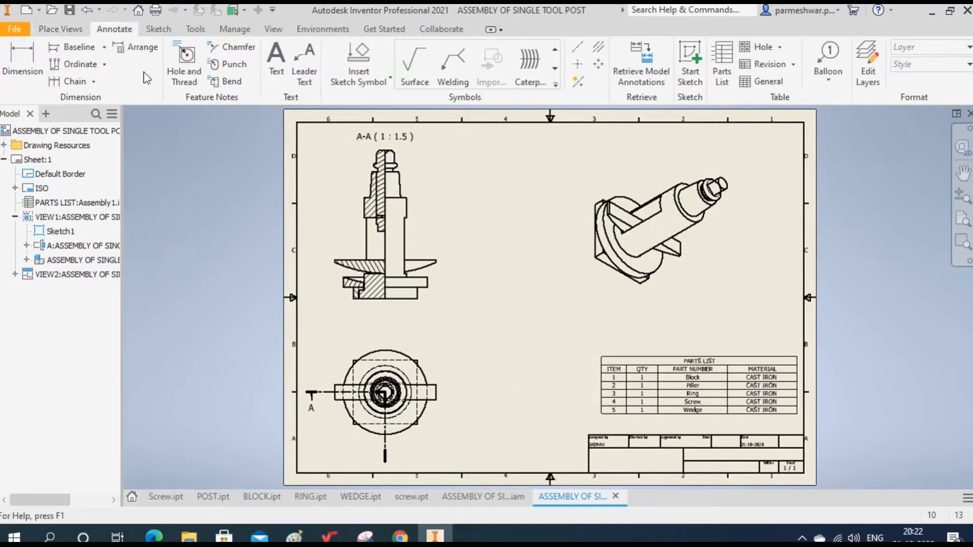
{"action": "left_click", "coordinate": [276, 61]}
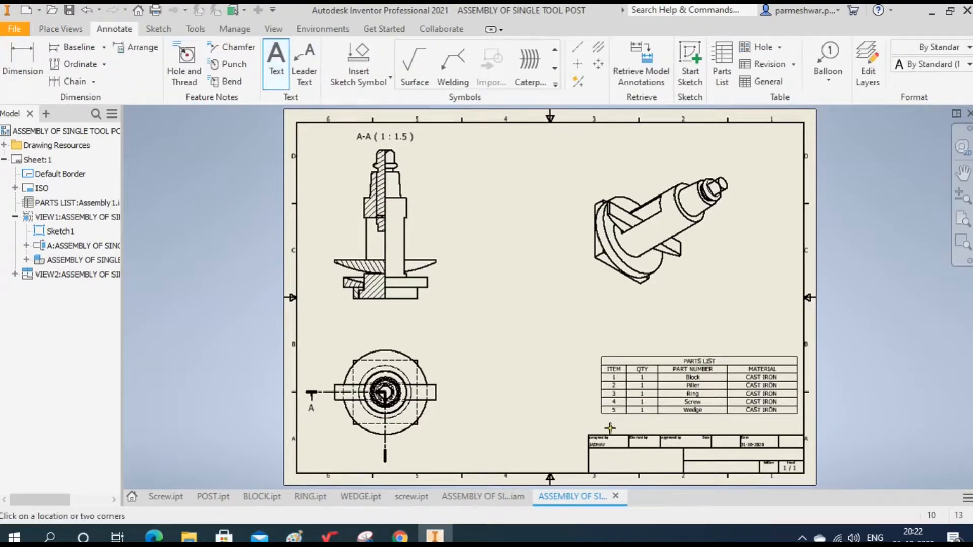
{"action": "left_click", "coordinate": [589, 423]}
{"action": "left_click", "coordinate": [794, 431]}
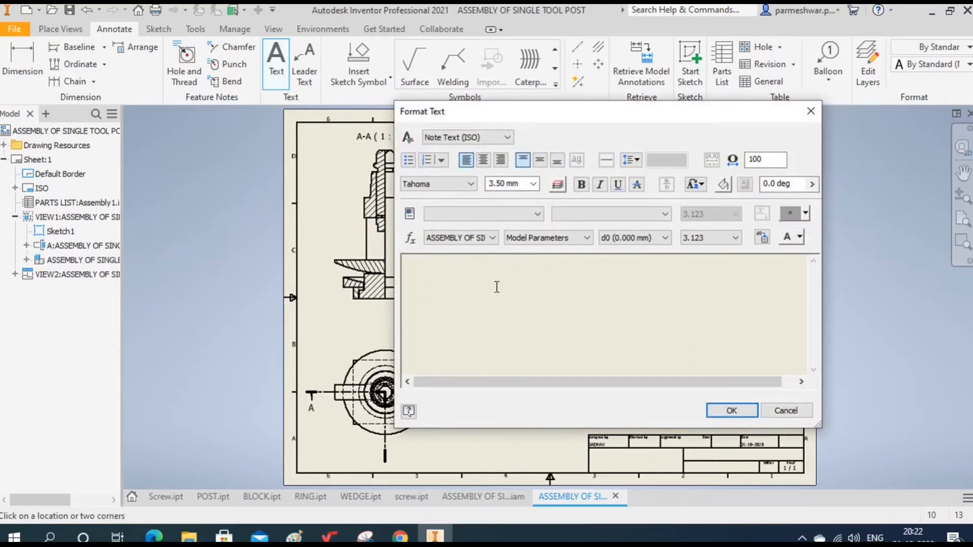
{"action": "type", "text": "COLLEGE "}
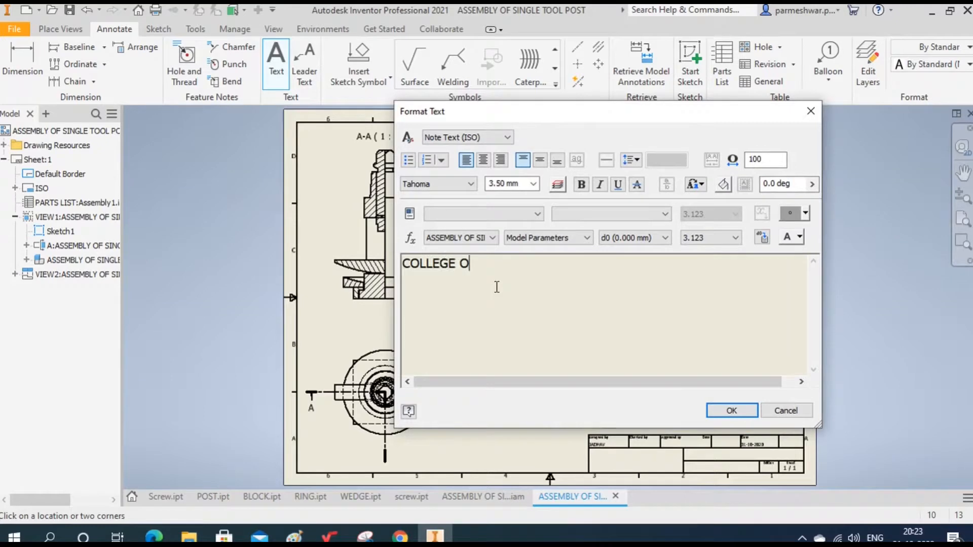
{"action": "type", "text": "OF ENGINERIN"}
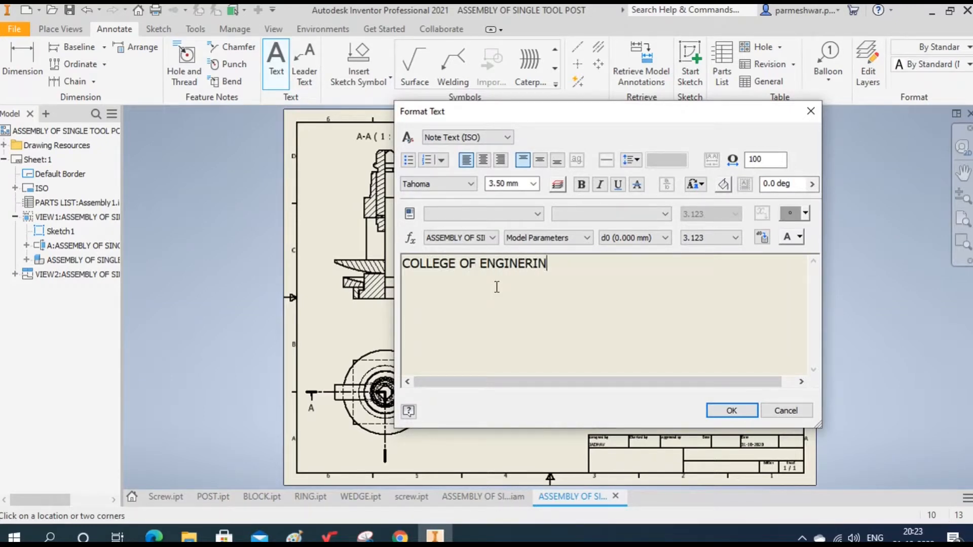
{"action": "type", "text": "G RAI"}
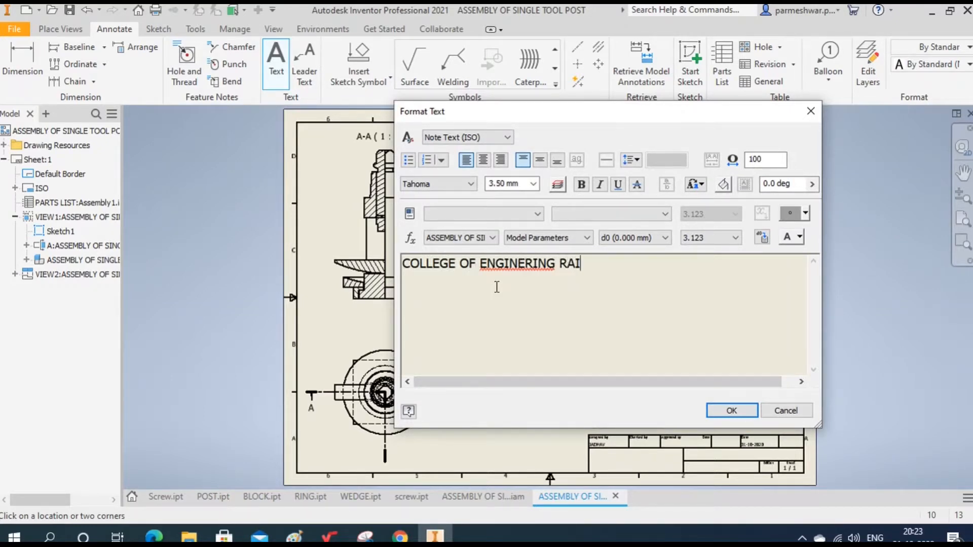
{"action": "type", "text": "GAD"}
{"action": "key", "text": "BackSpace"}
{"action": "key", "text": "BackSpace"}
{"action": "key", "text": "BackSpace"}
{"action": "type", "text": ",MAHARSHT"}
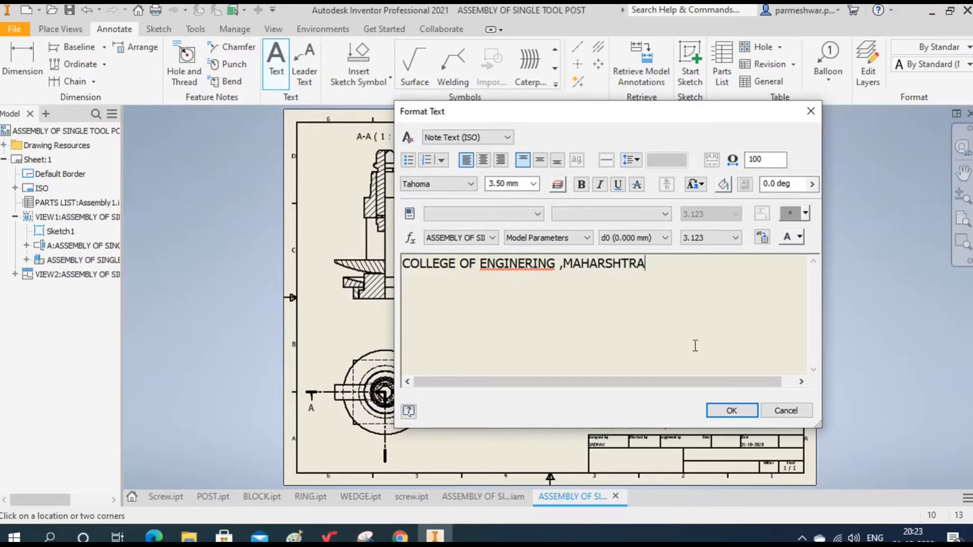
{"action": "left_click", "coordinate": [731, 411]}
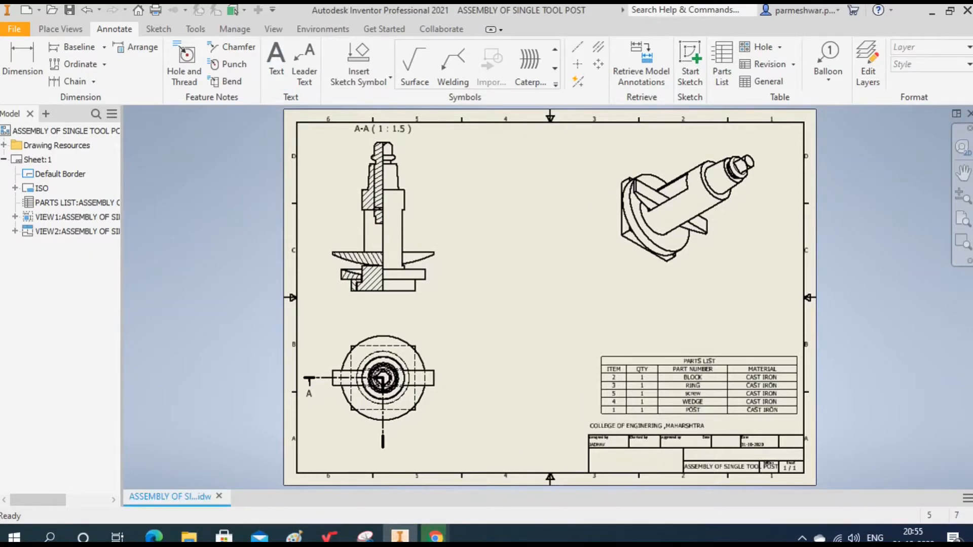
- Start a text note below section view A-A and enter "SECT. FRONT VIEW"
{"action": "scroll", "coordinate": [564, 315], "scroll_direction": "up", "scroll_amount": 3}
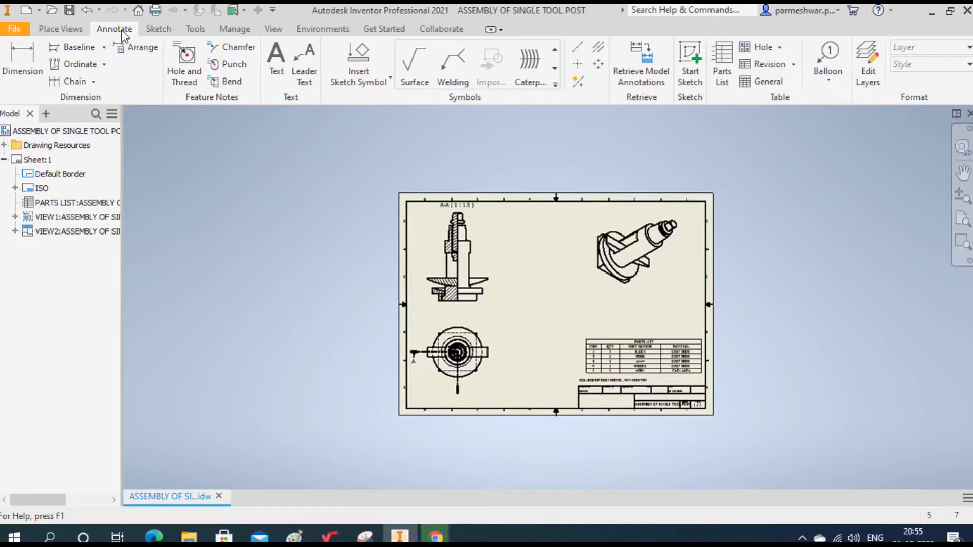
{"action": "left_click", "coordinate": [276, 66]}
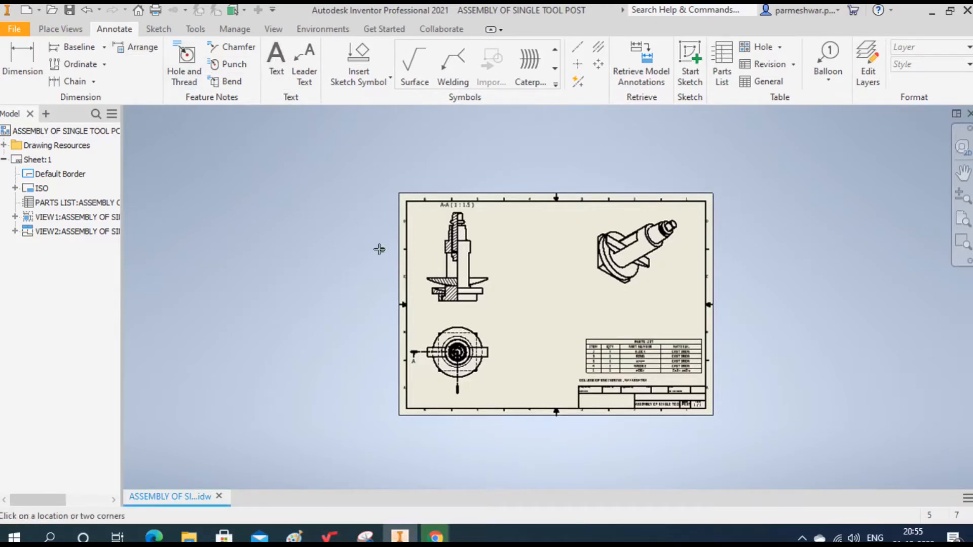
{"action": "left_click", "coordinate": [962, 221]}
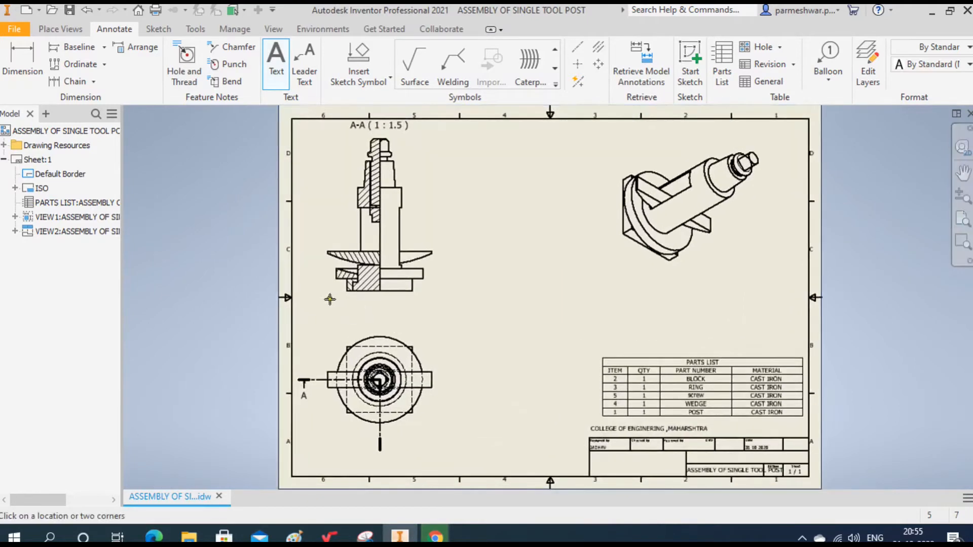
{"action": "left_click_drag", "start_coordinate": [326, 298], "coordinate": [430, 312]}
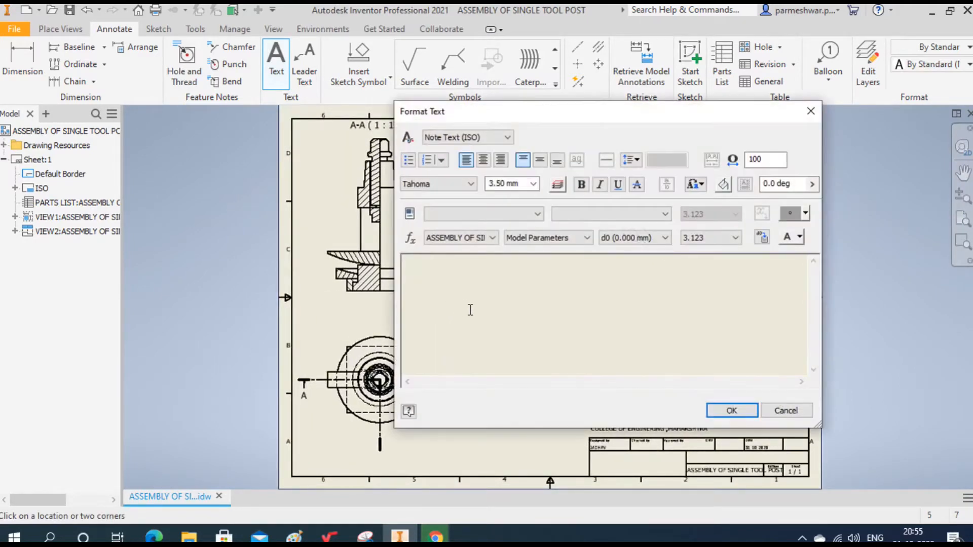
{"action": "type", "text": "SECT. FRONT VI"}
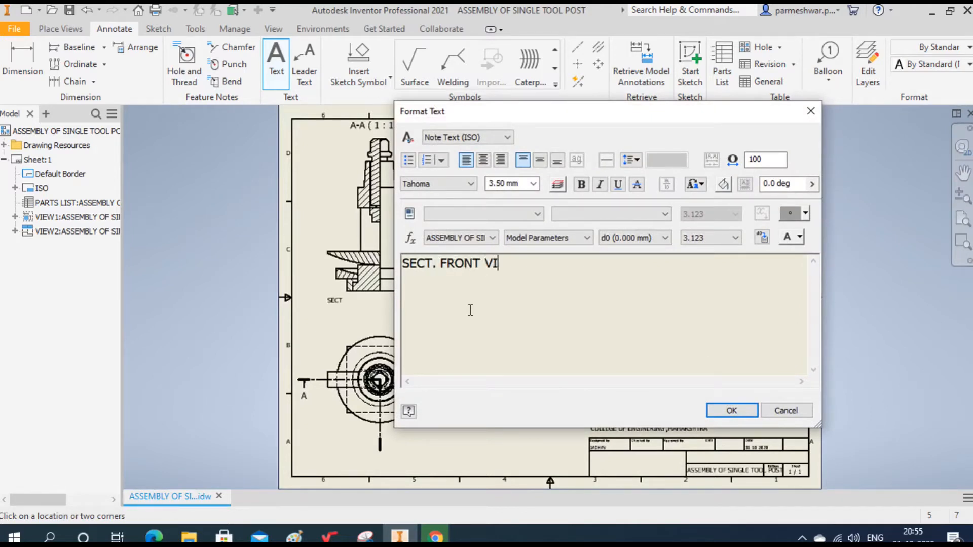
{"action": "type", "text": "EW"}
- Centre the SECT. FRONT VIEW text, make it bold at 5.00 mm height, and place the note
{"action": "left_click_drag", "start_coordinate": [517, 264], "coordinate": [401, 264]}
{"action": "left_click", "coordinate": [484, 161]}
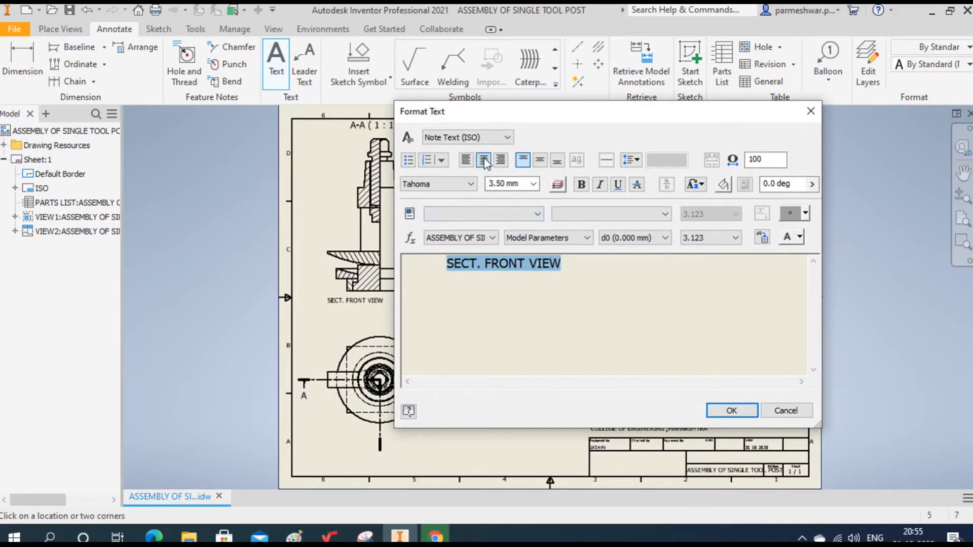
{"action": "left_click", "coordinate": [536, 187]}
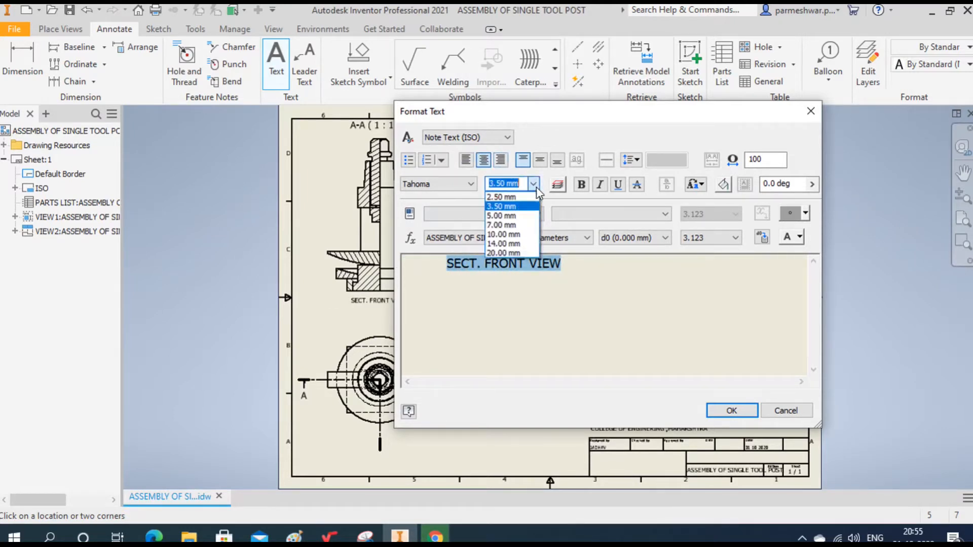
{"action": "left_click", "coordinate": [524, 216]}
{"action": "left_click", "coordinate": [581, 185]}
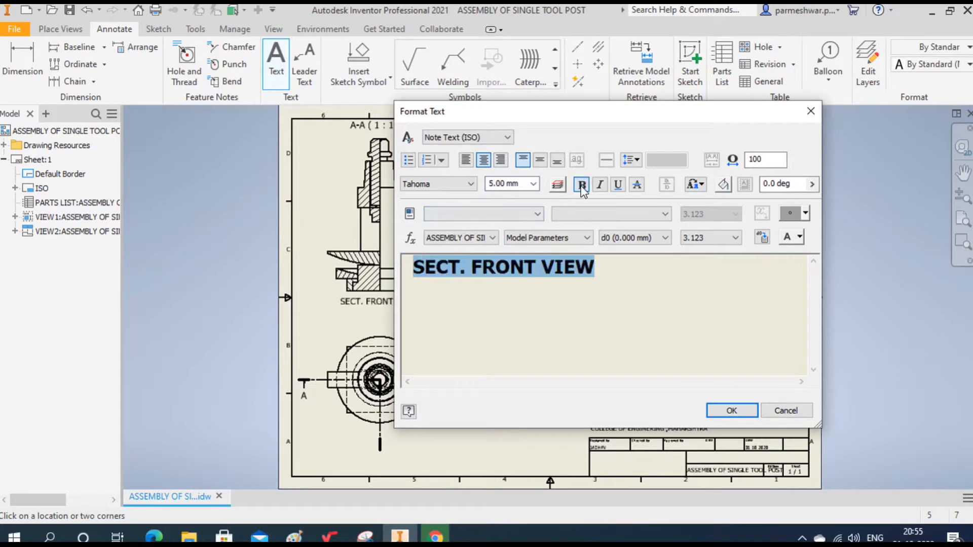
{"action": "left_click", "coordinate": [744, 412]}
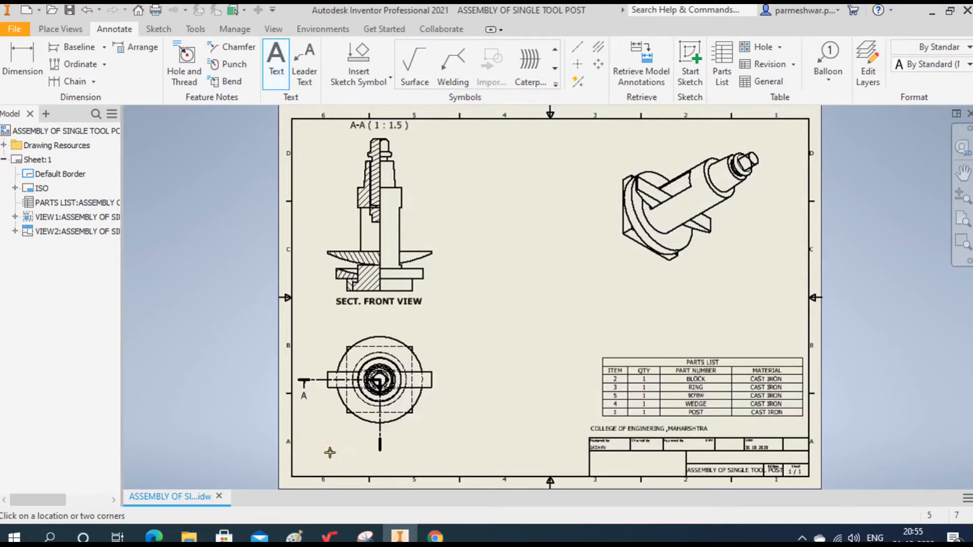
- Add a centred, bold note reading "TOP VIEW" at 5.00 mm text height below the top view
{"action": "left_click_drag", "start_coordinate": [330, 452], "coordinate": [426, 471]}
{"action": "type", "text": "T"}
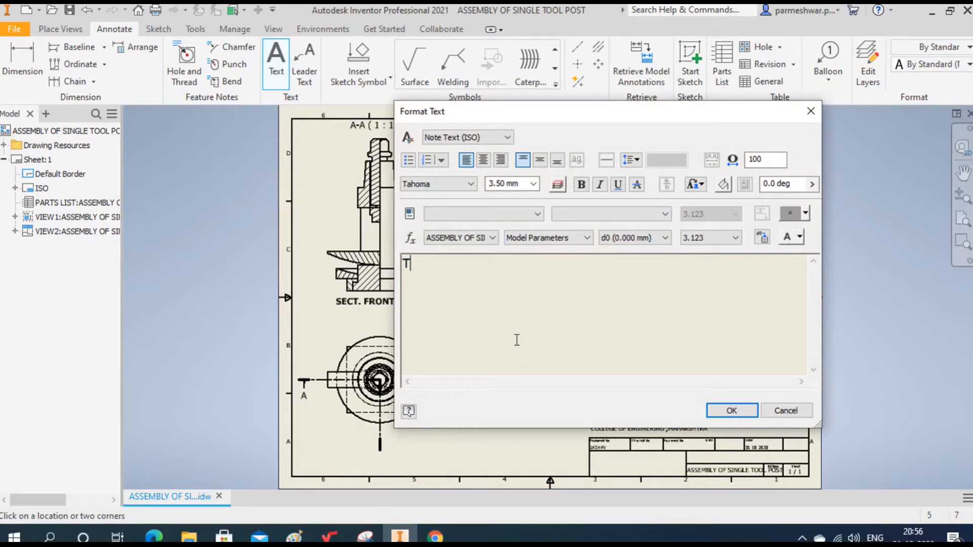
{"action": "type", "text": "OP VIEW"}
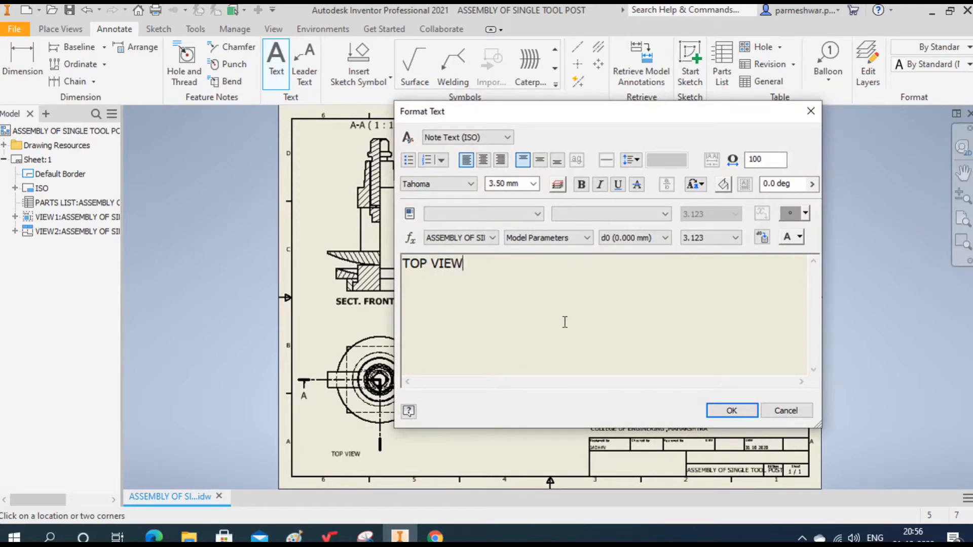
{"action": "left_click_drag", "start_coordinate": [472, 260], "coordinate": [403, 264]}
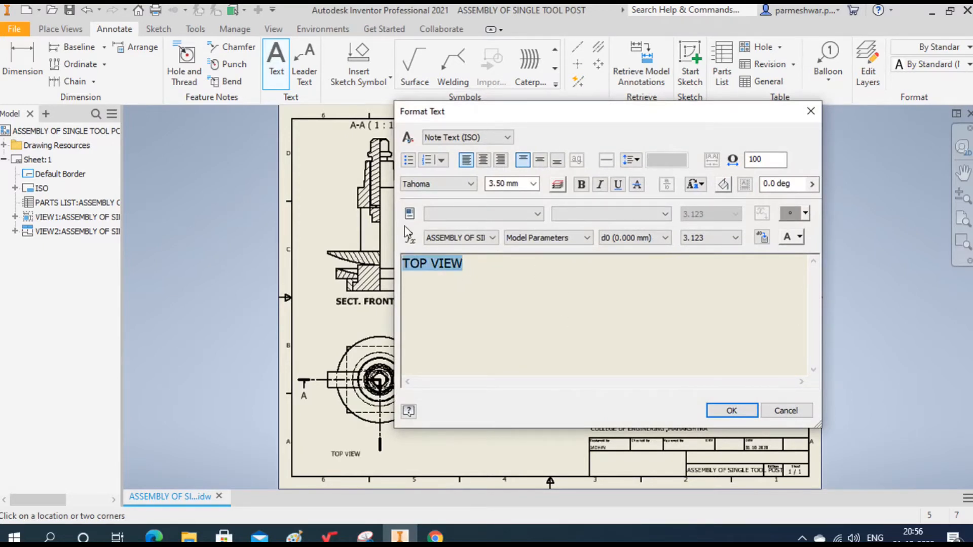
{"action": "left_click", "coordinate": [483, 160]}
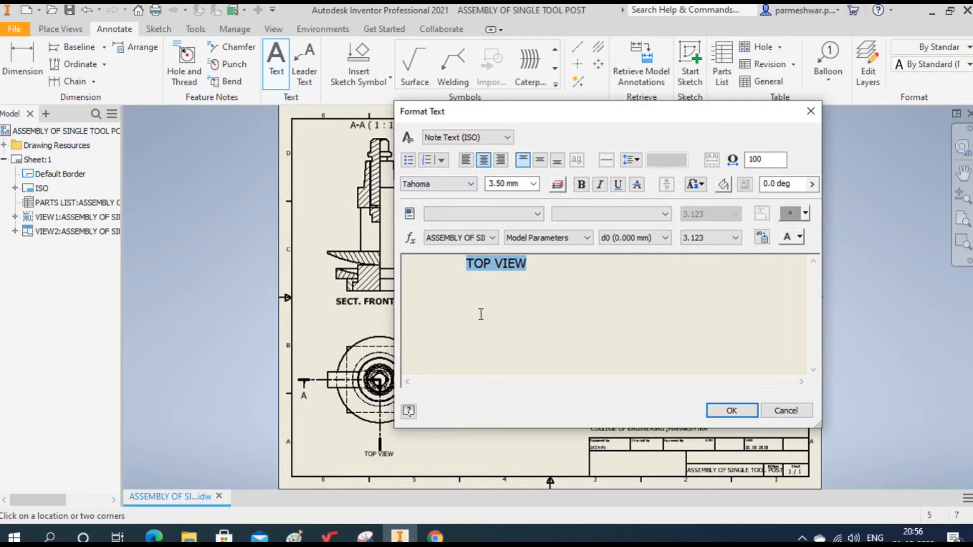
{"action": "left_click", "coordinate": [581, 184]}
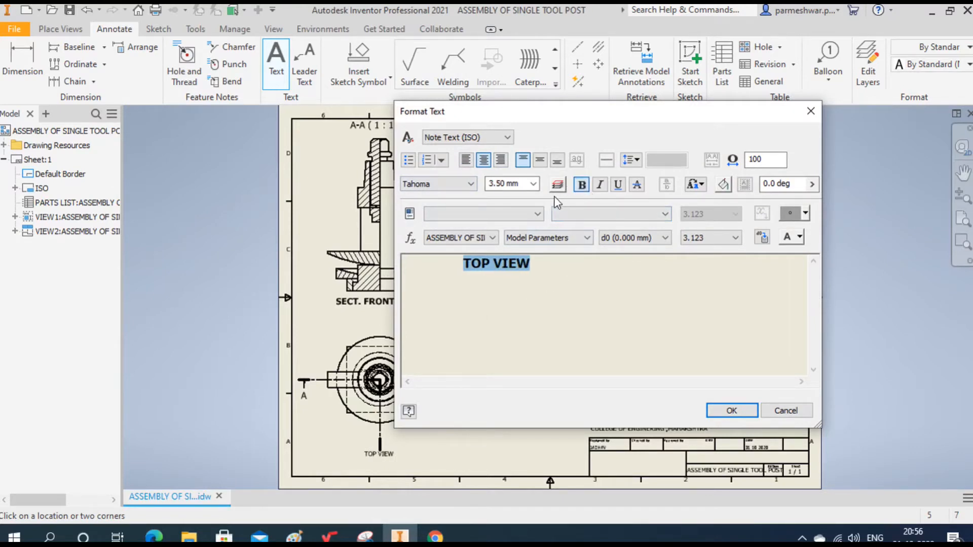
{"action": "left_click", "coordinate": [533, 184]}
{"action": "left_click", "coordinate": [517, 216]}
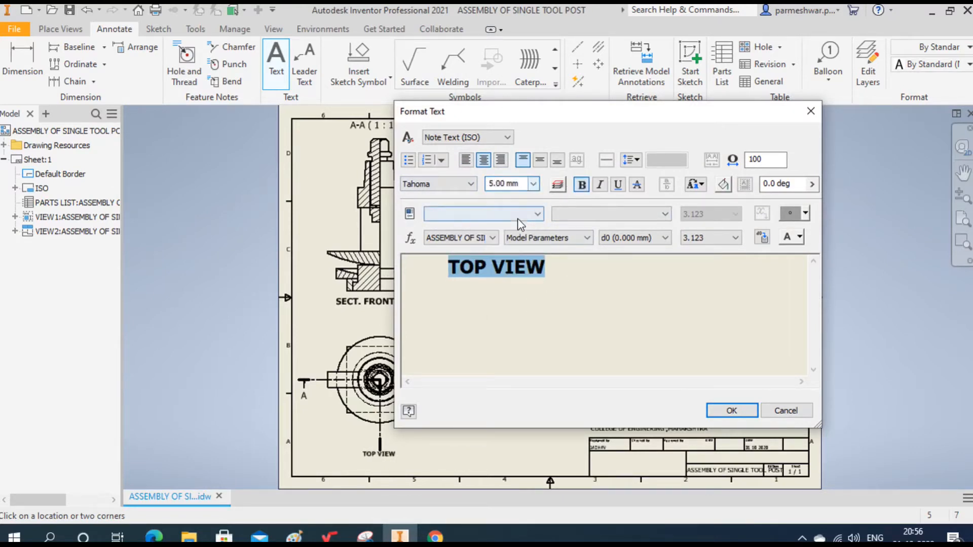
{"action": "left_click", "coordinate": [731, 410]}
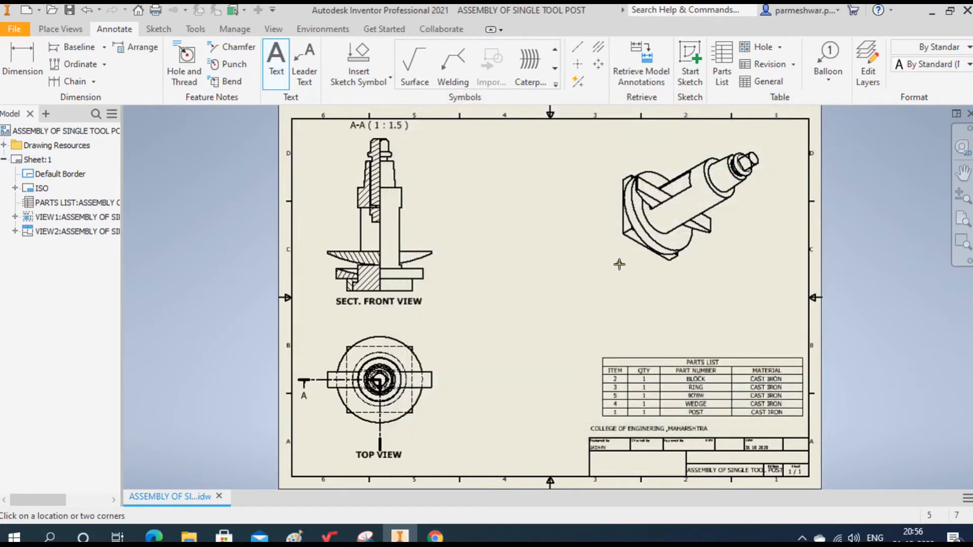
- Add a centred, bold note reading "ISOMETRIC VIEW" at 5.00 mm text height below the isometric view
{"action": "left_click", "coordinate": [759, 281]}
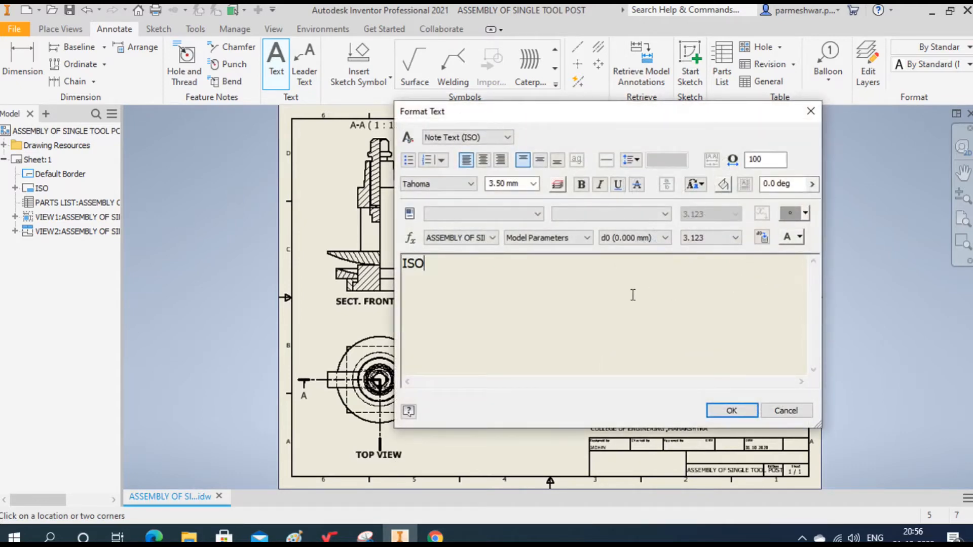
{"action": "type", "text": "ISOMETRIC VI"}
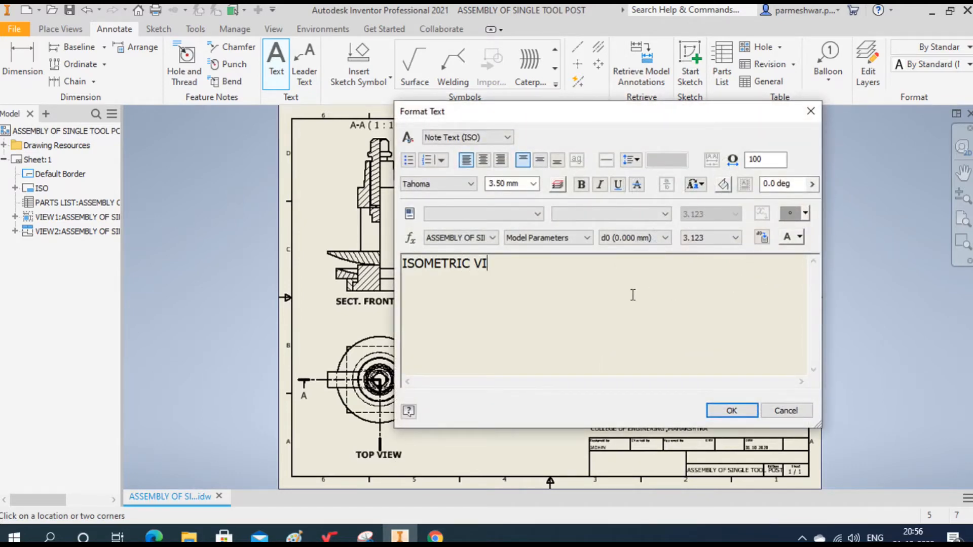
{"action": "type", "text": "EW"}
{"action": "left_click_drag", "start_coordinate": [572, 302], "coordinate": [335, 296]}
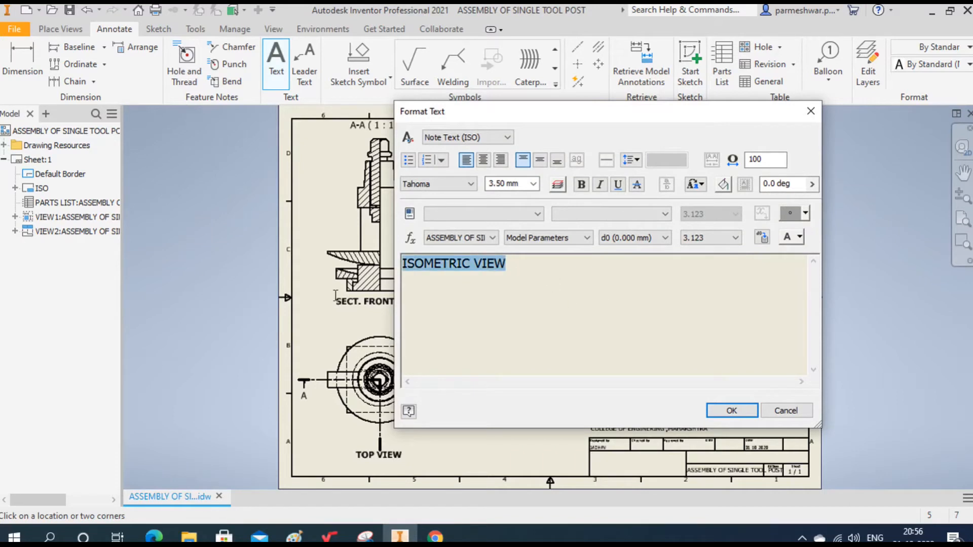
{"action": "left_click", "coordinate": [483, 160]}
{"action": "left_click", "coordinate": [533, 183]}
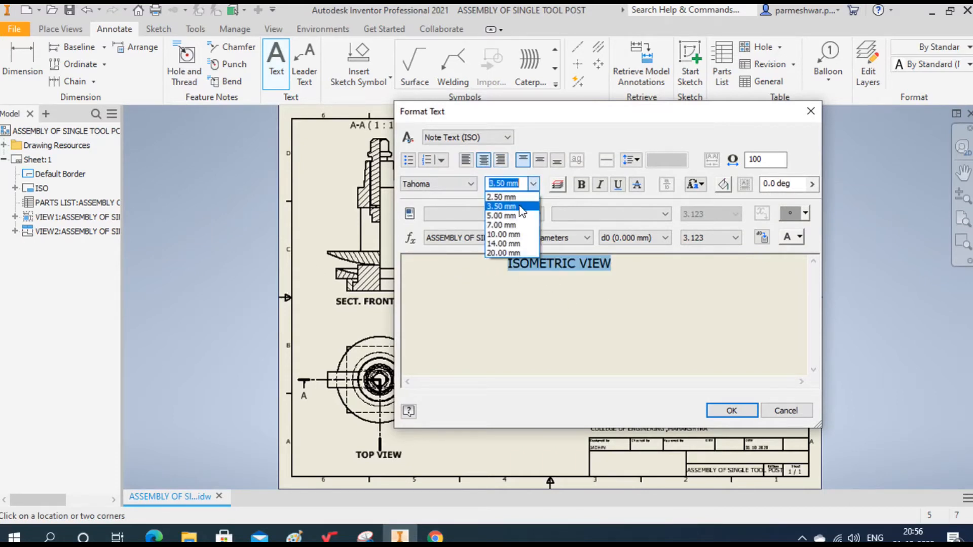
{"action": "left_click", "coordinate": [504, 215]}
{"action": "left_click", "coordinate": [581, 184]}
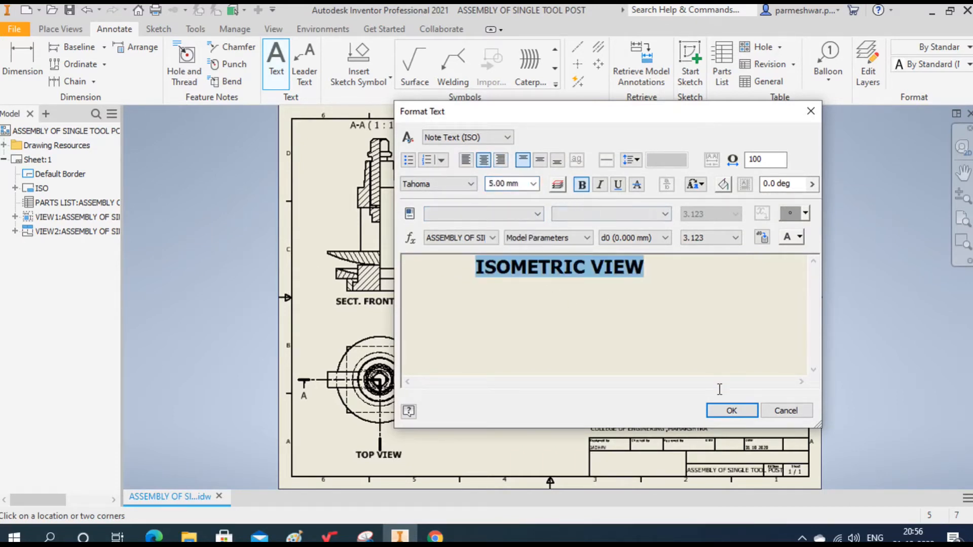
{"action": "left_click", "coordinate": [732, 410]}
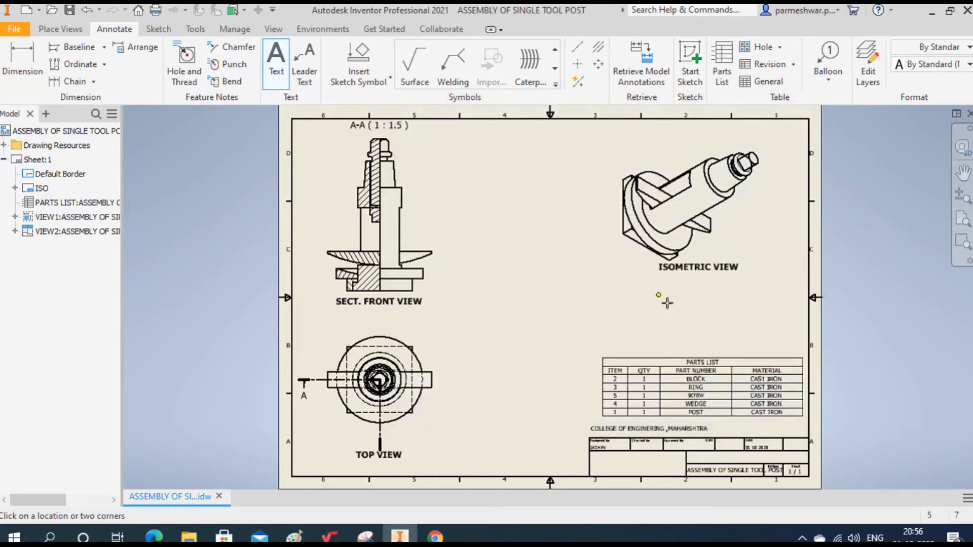
- Finish the text command and balloon the post in the section front view, placing the balloon up and right of its upper tapered portion
{"action": "right_click", "coordinate": [651, 291]}
{"action": "left_click", "coordinate": [709, 293]}
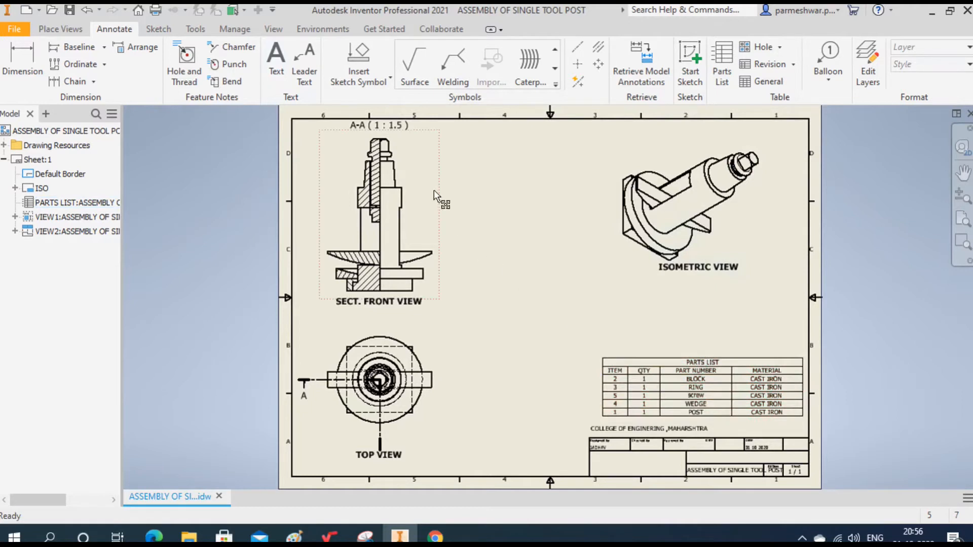
{"action": "left_click", "coordinate": [830, 71]}
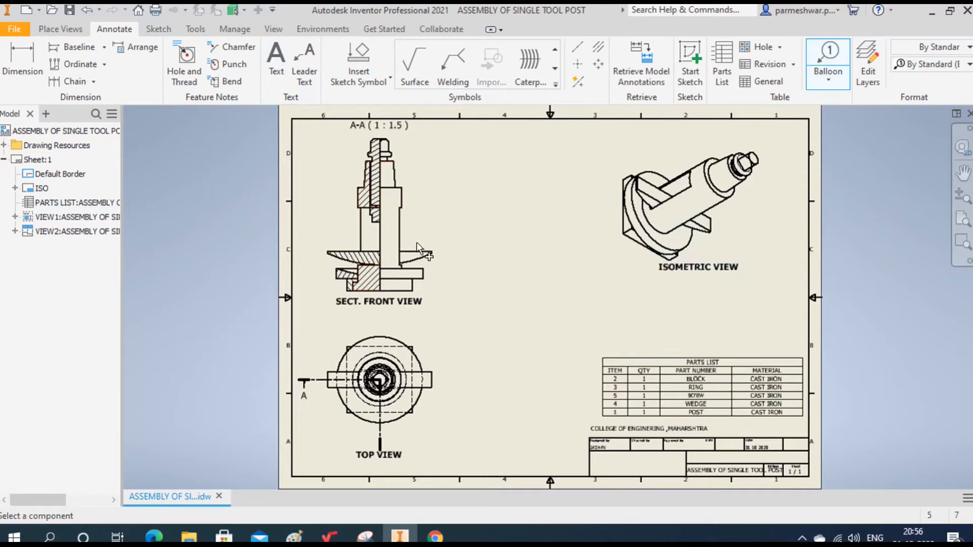
{"action": "left_click", "coordinate": [394, 173]}
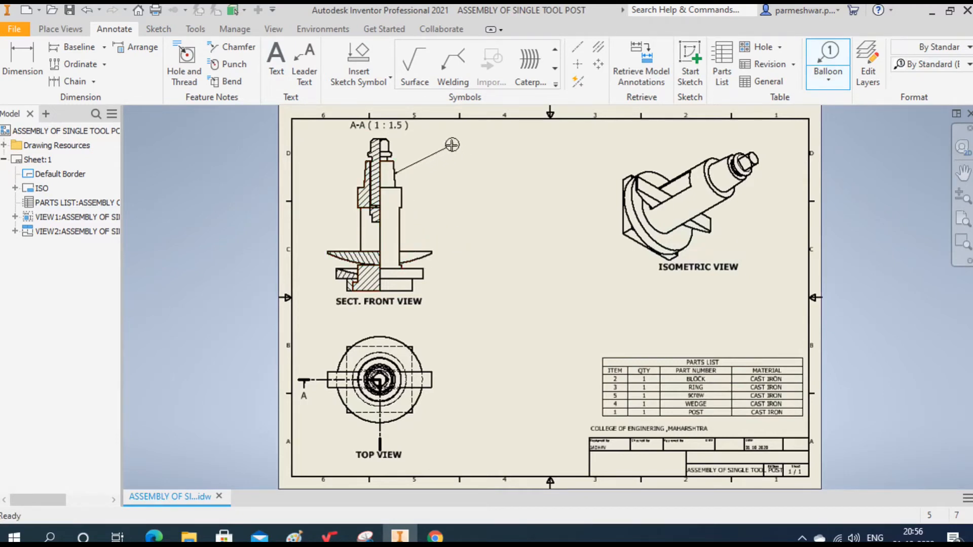
{"action": "left_click", "coordinate": [499, 137]}
{"action": "right_click", "coordinate": [497, 137]}
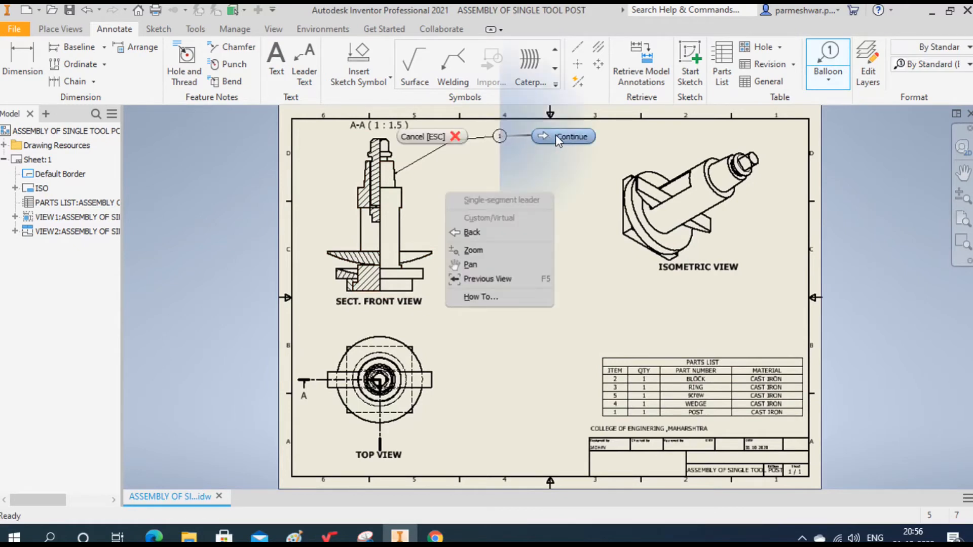
{"action": "left_click", "coordinate": [555, 135]}
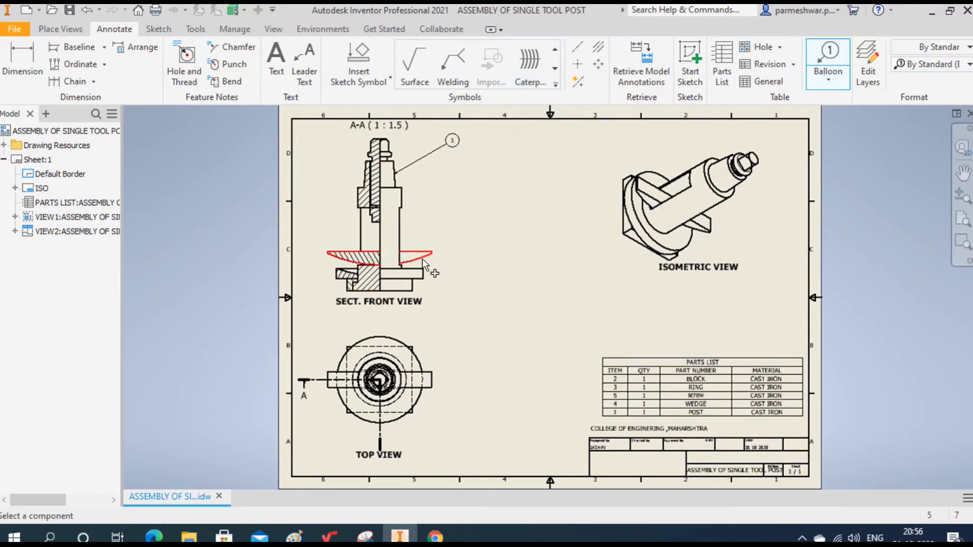
- Add balloons for the block and the ring to the right of the section front view's base, the ring's balloon above the block's
{"action": "left_click", "coordinate": [409, 287]}
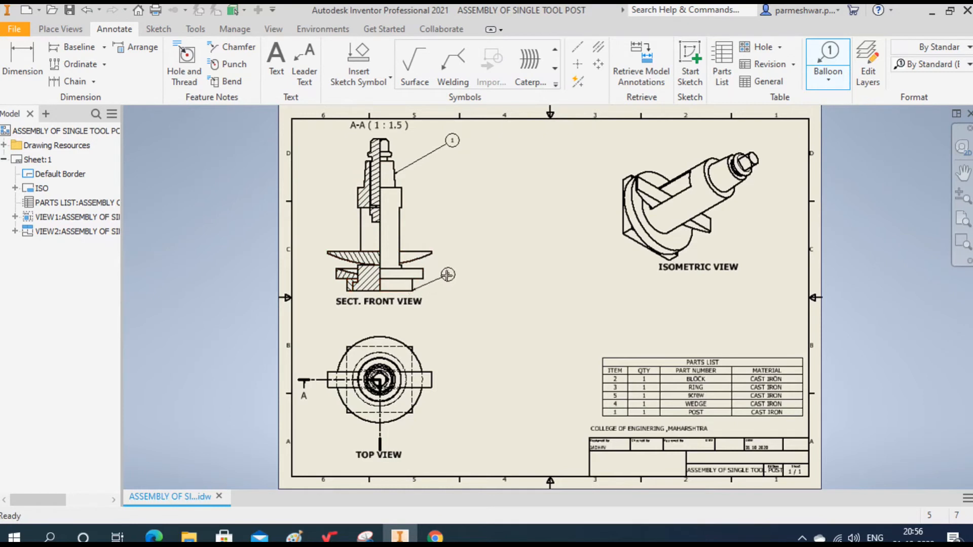
{"action": "right_click", "coordinate": [465, 258]}
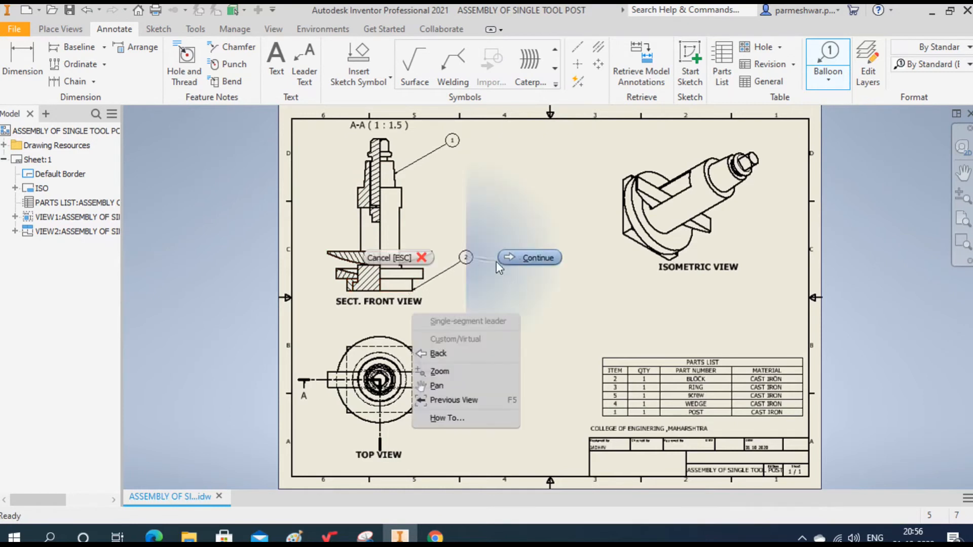
{"action": "left_click", "coordinate": [527, 258]}
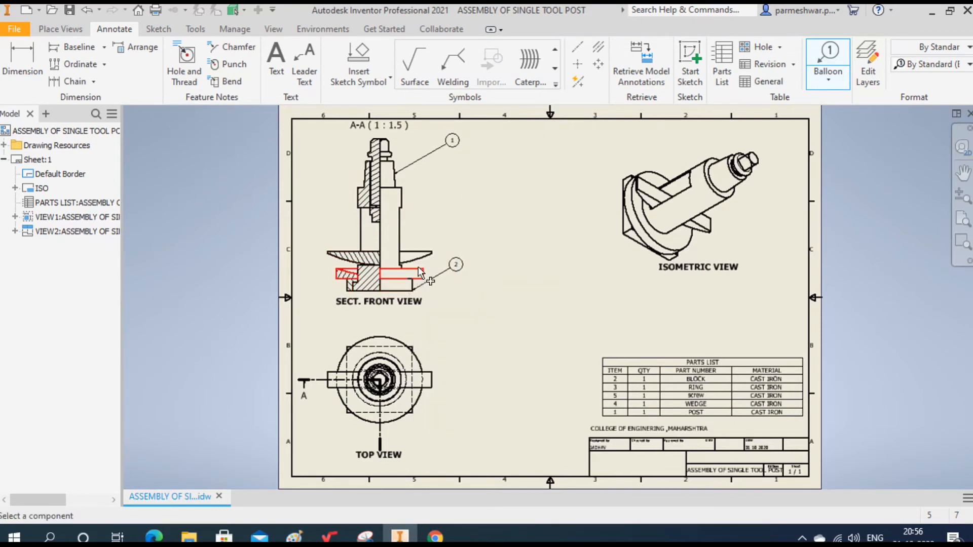
{"action": "key", "text": "Escape"}
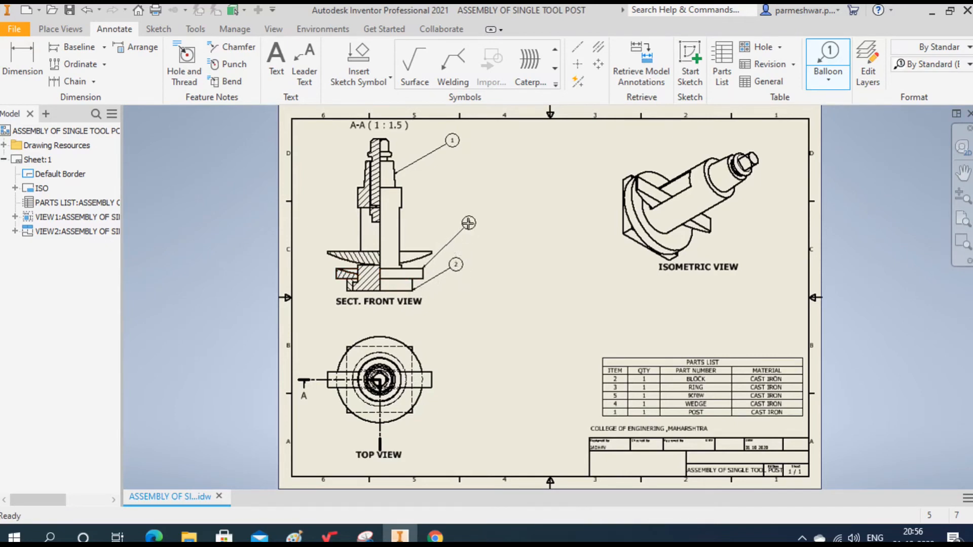
{"action": "right_click", "coordinate": [468, 223]}
{"action": "left_click", "coordinate": [527, 225]}
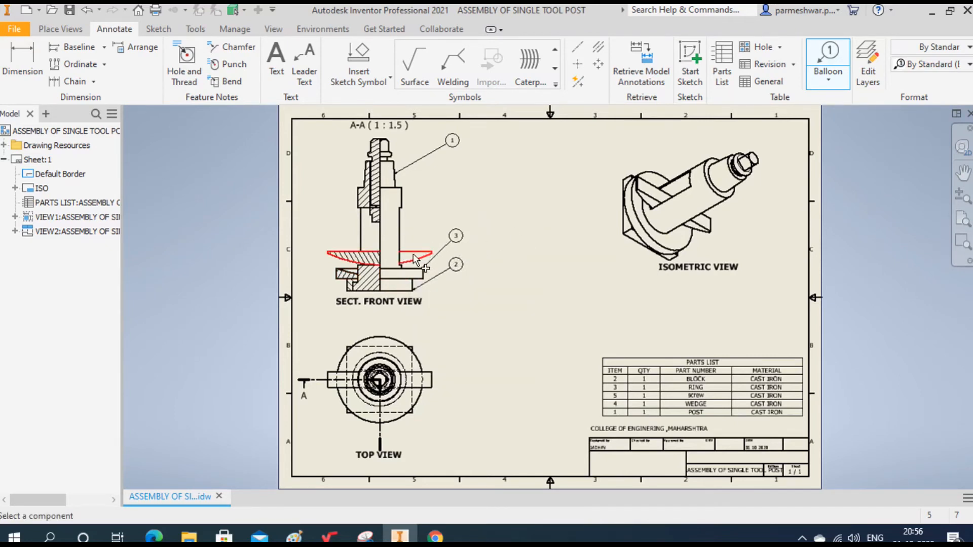
- Add balloons for the wedge and the screw on the left side of the section front view, vertically aligned with each other
{"action": "left_click", "coordinate": [341, 251]}
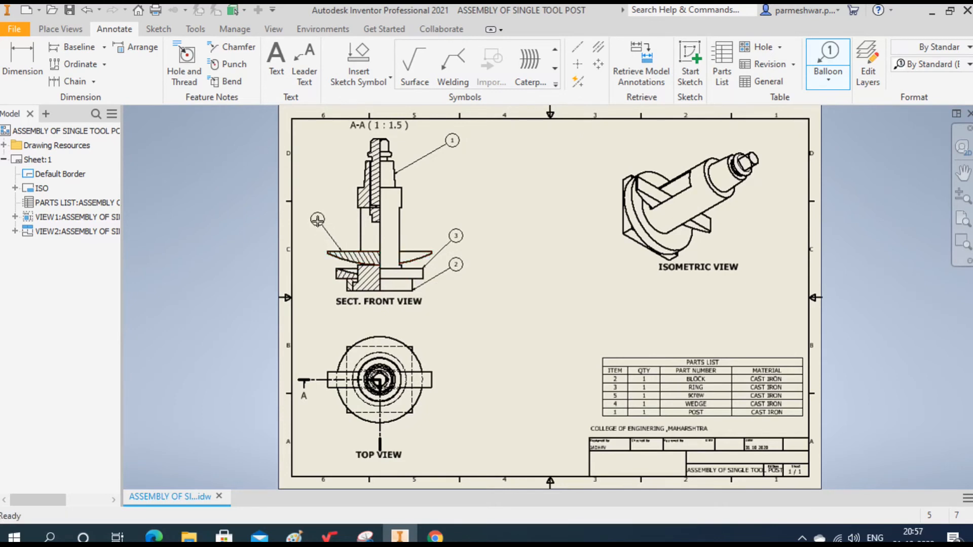
{"action": "right_click", "coordinate": [314, 211]}
{"action": "left_click", "coordinate": [385, 208]}
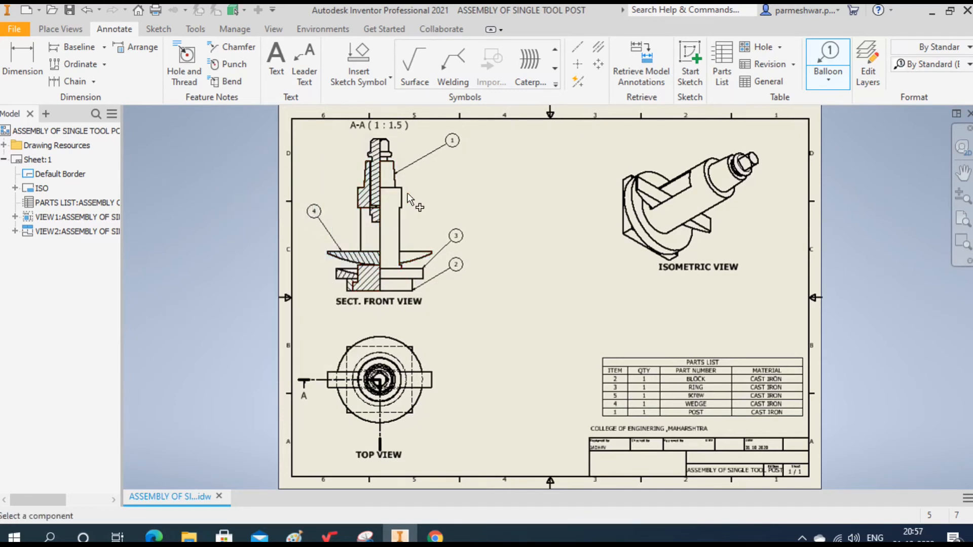
{"action": "left_click", "coordinate": [370, 151]}
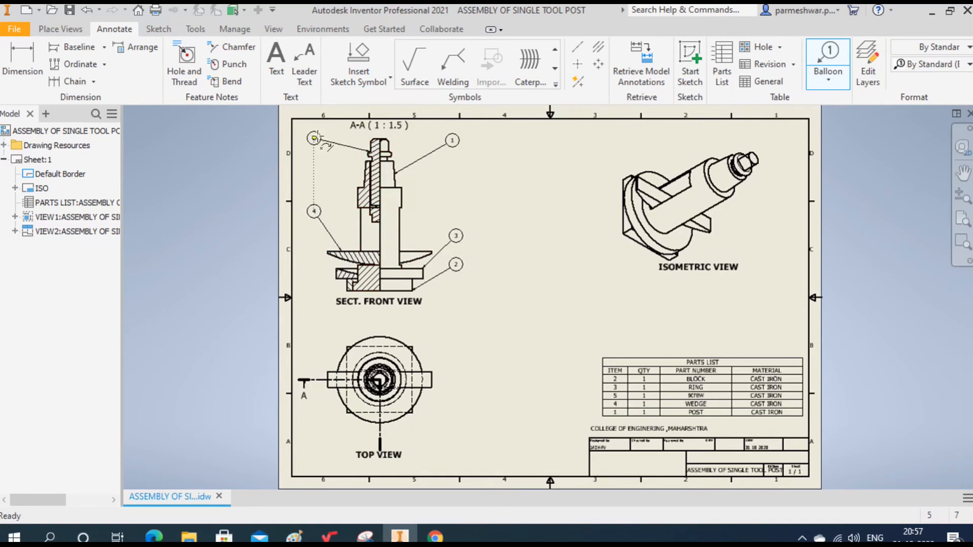
{"action": "right_click", "coordinate": [341, 149]}
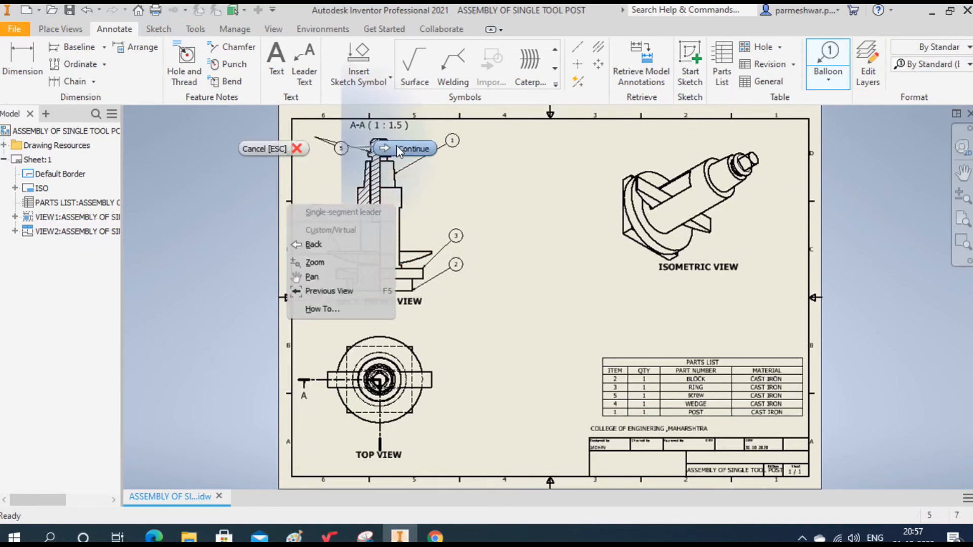
{"action": "left_click", "coordinate": [398, 148]}
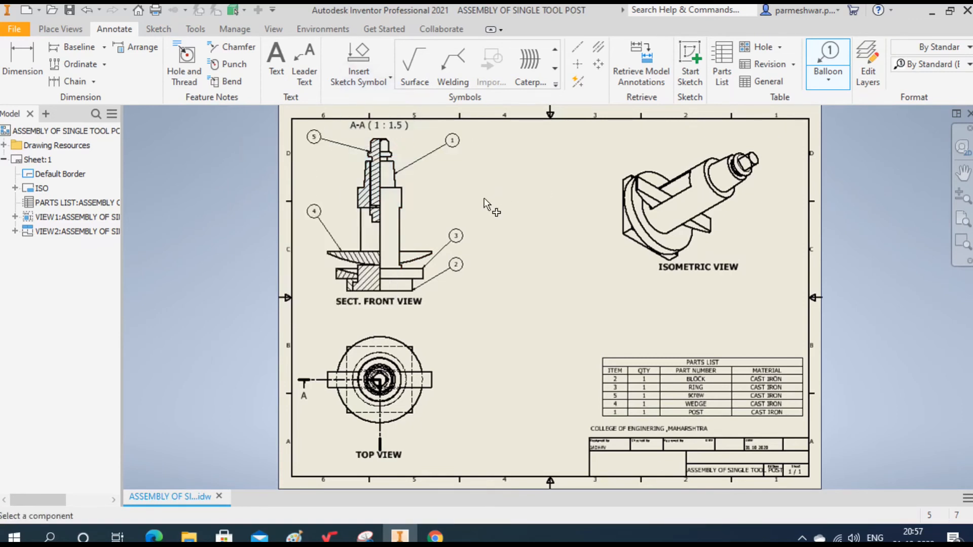